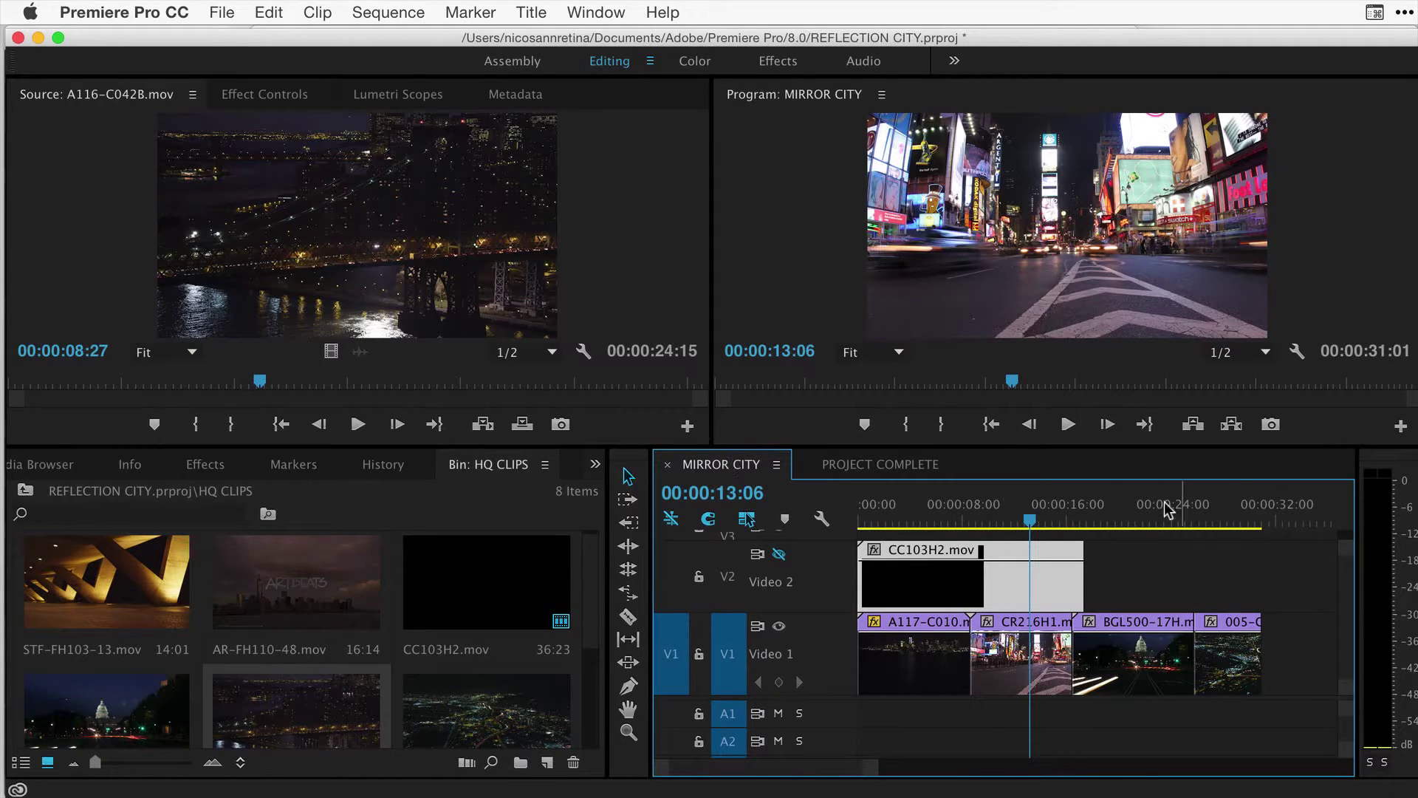
Scrub to the Times Square section and select the CR216H1 clip on V1.
mouse_move(1044, 522)
left_mouse_down()
mouse_move(995, 521)
mouse_move(1017, 517)
left_mouse_up()
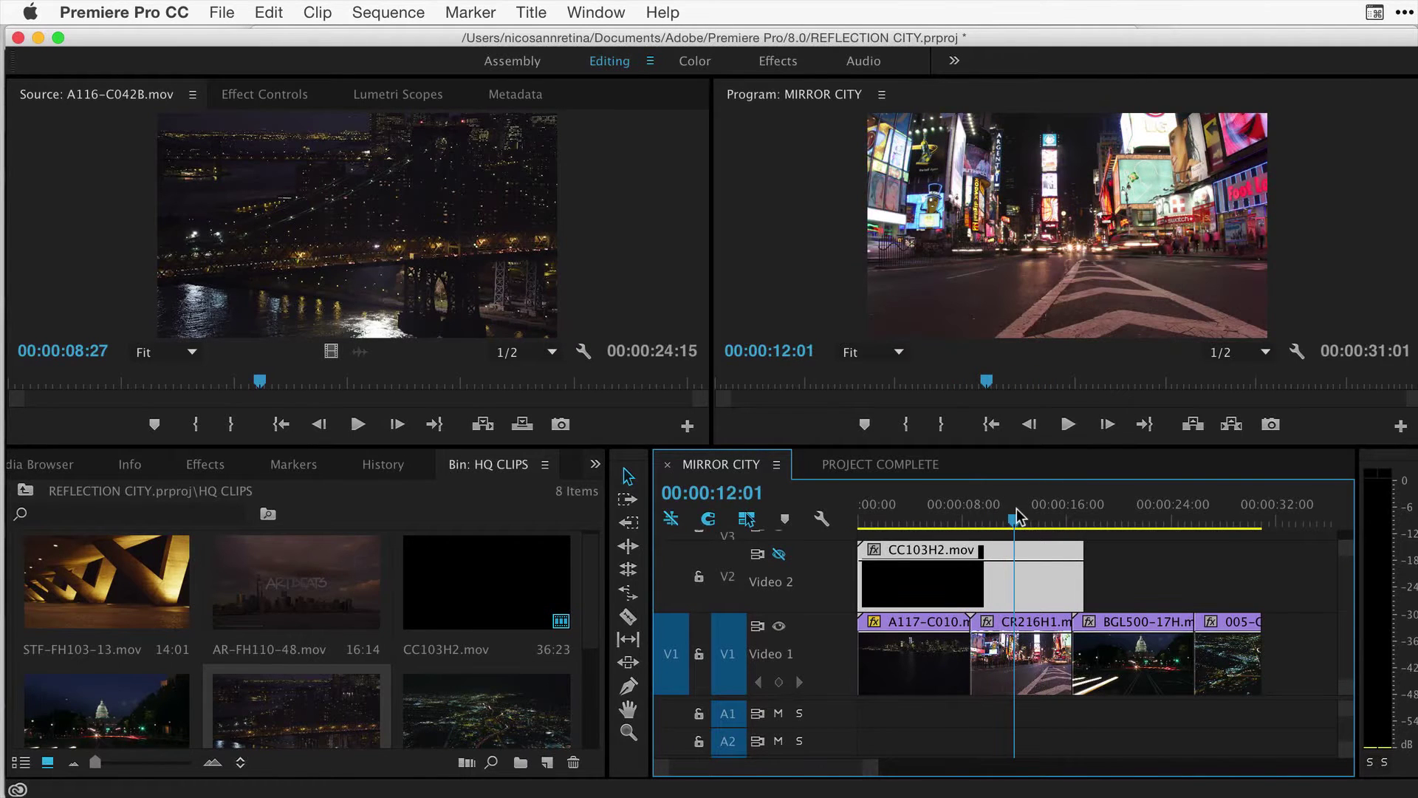
left_click(1021, 657)
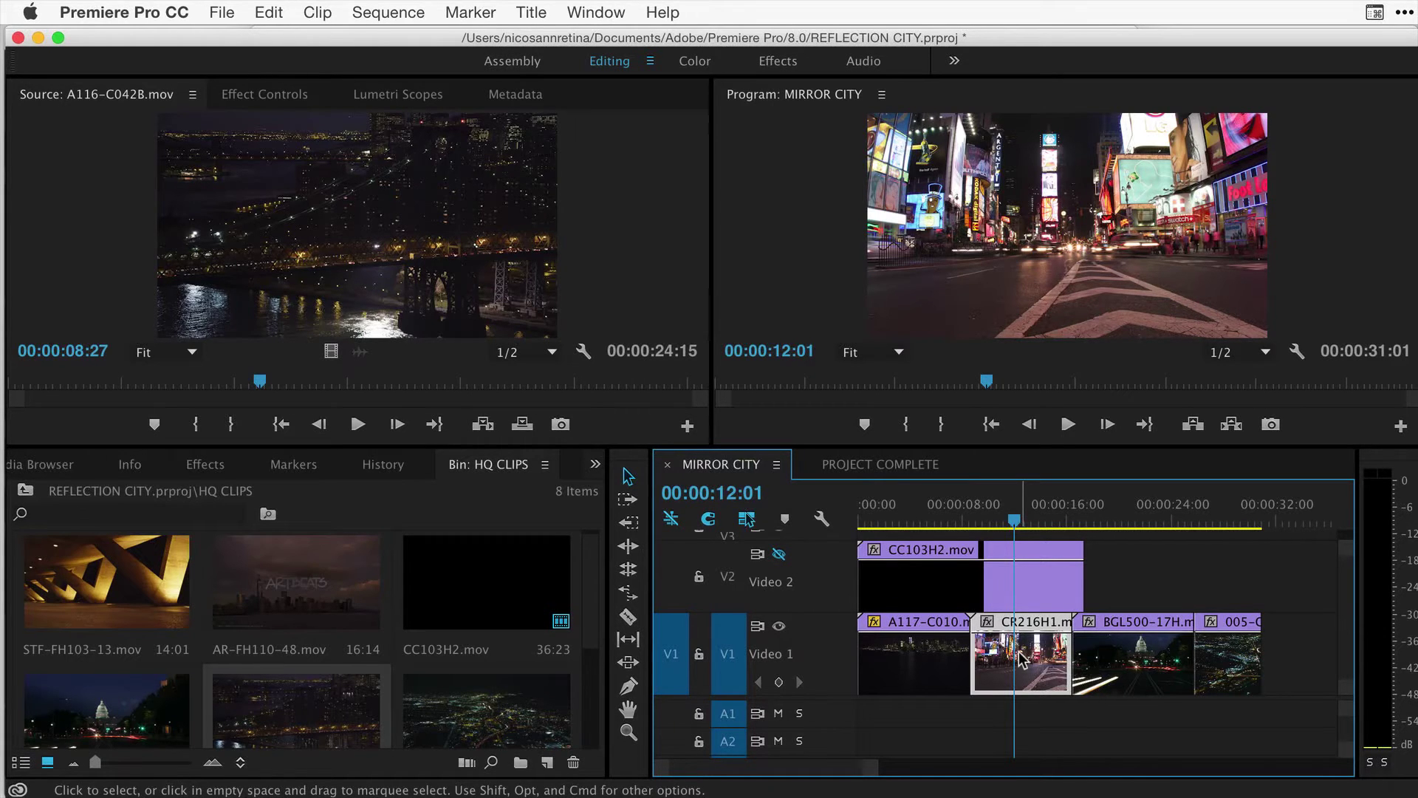
Search the Effects panel for 'mirror', apply Distort > Mirror to CR216H1, and show its settings.
left_click(214, 470)
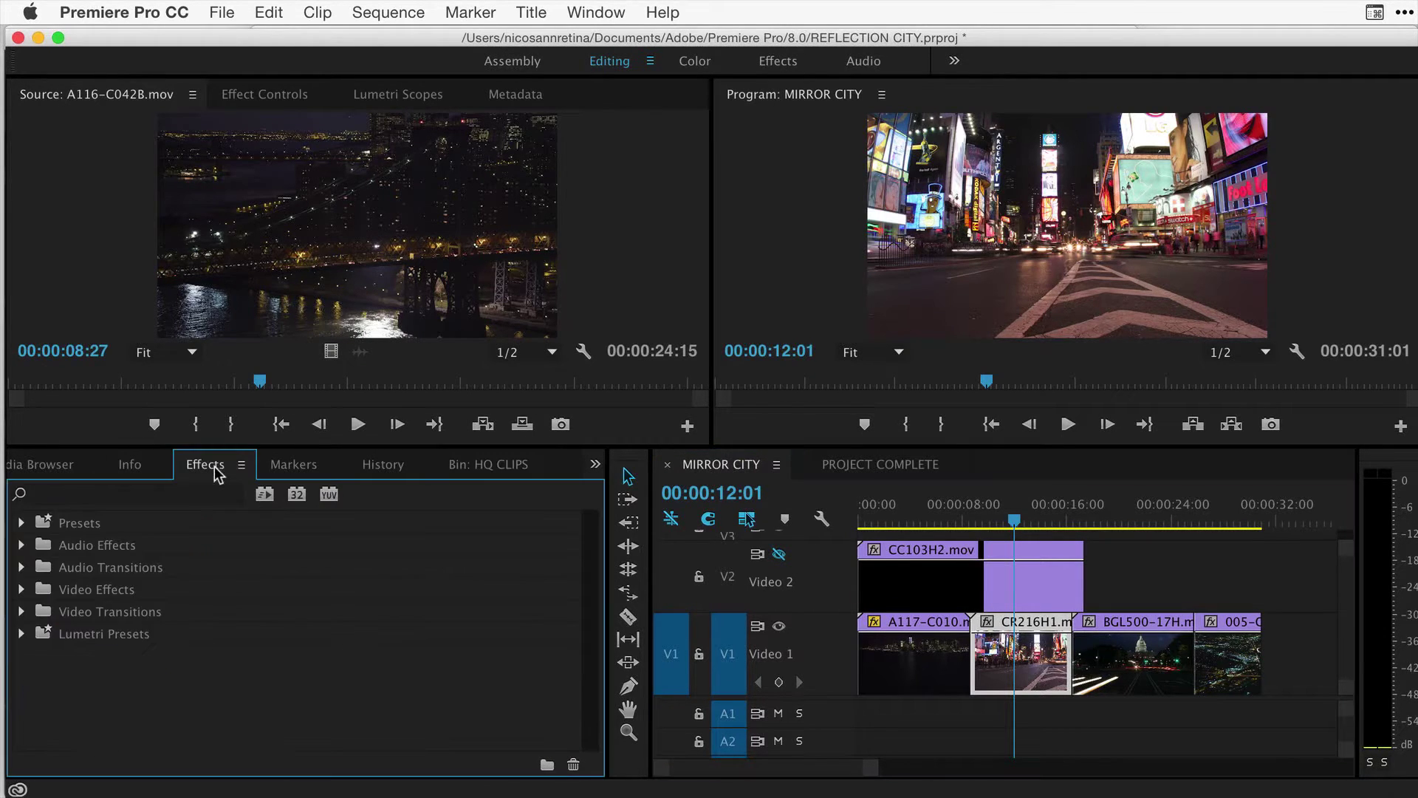
left_click(137, 498)
type("mirror")
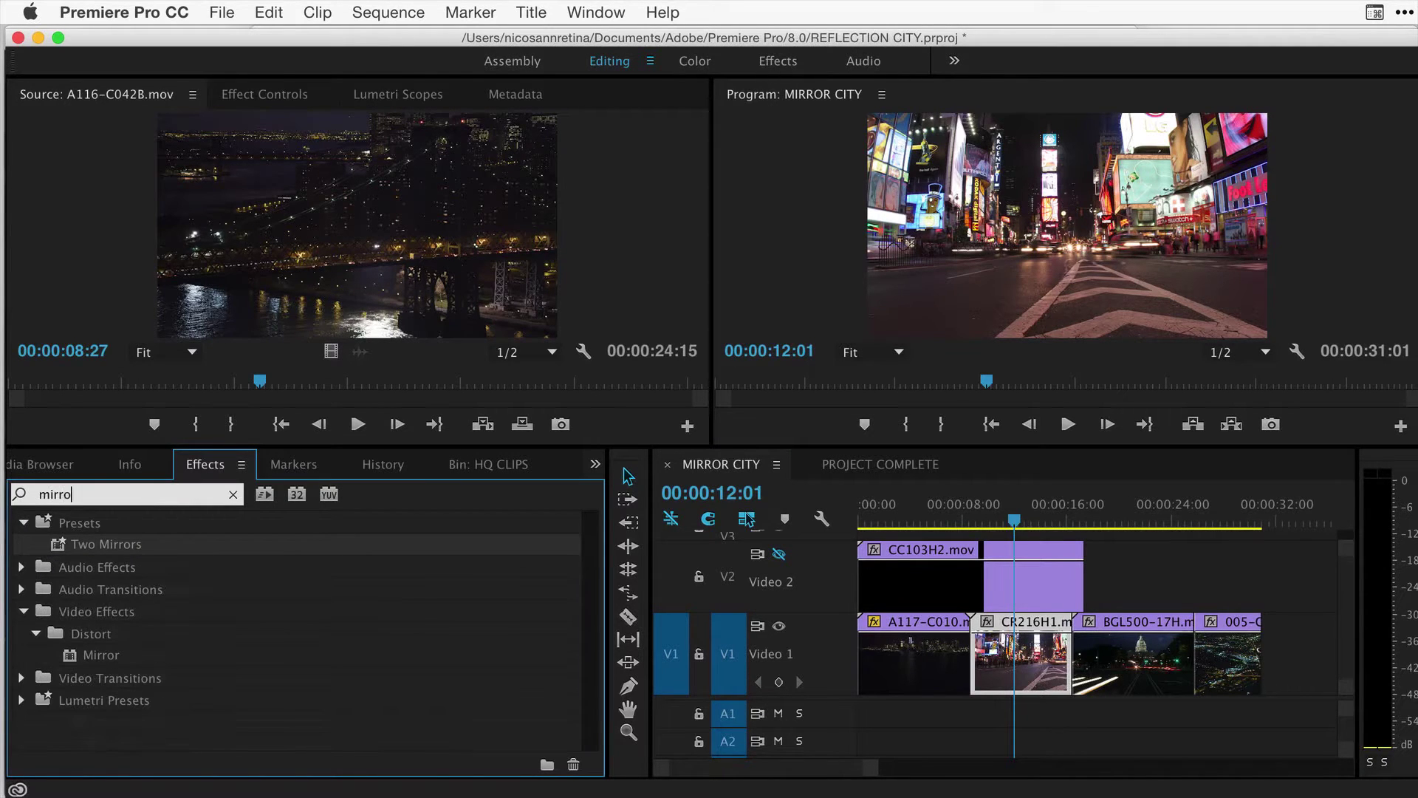
left_click(23, 523)
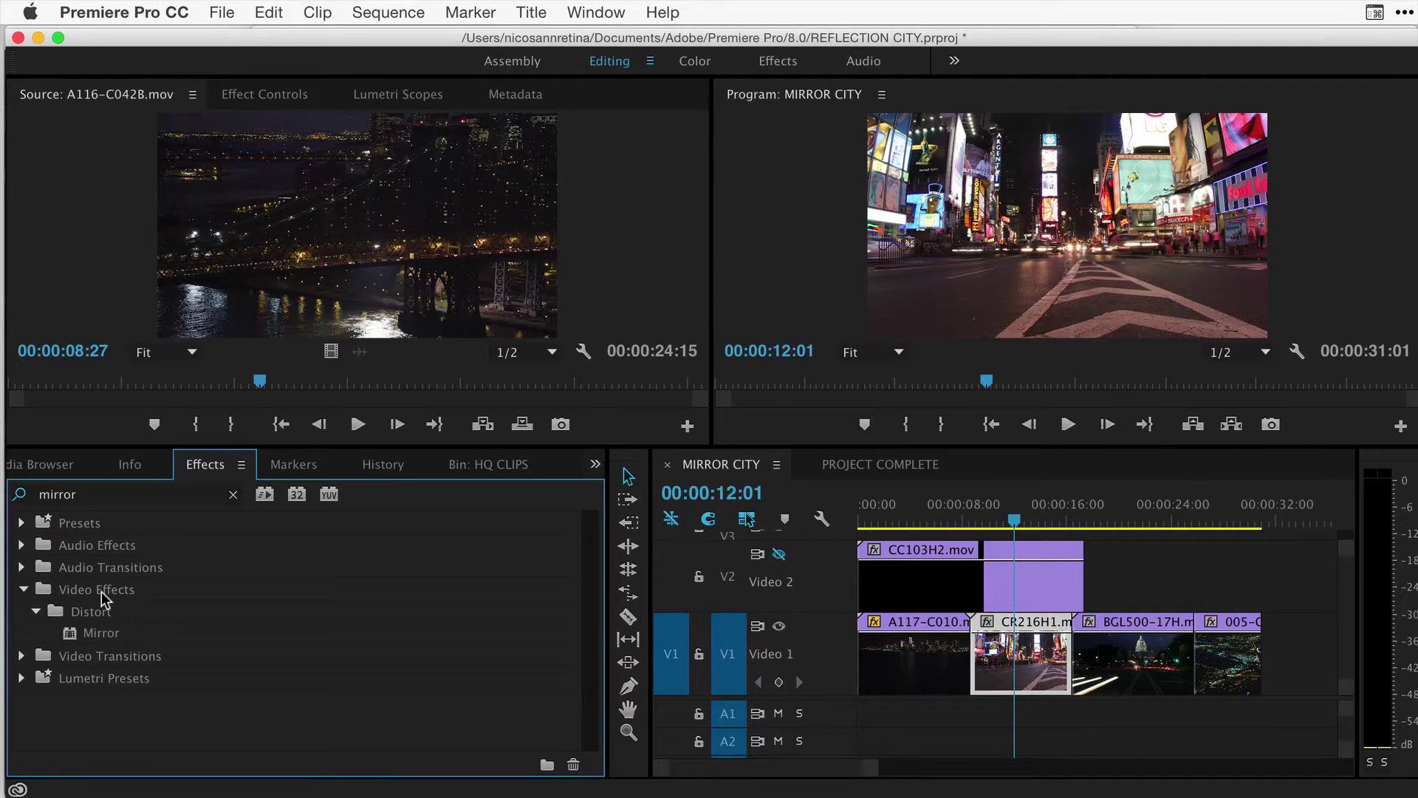
double_click(74, 633)
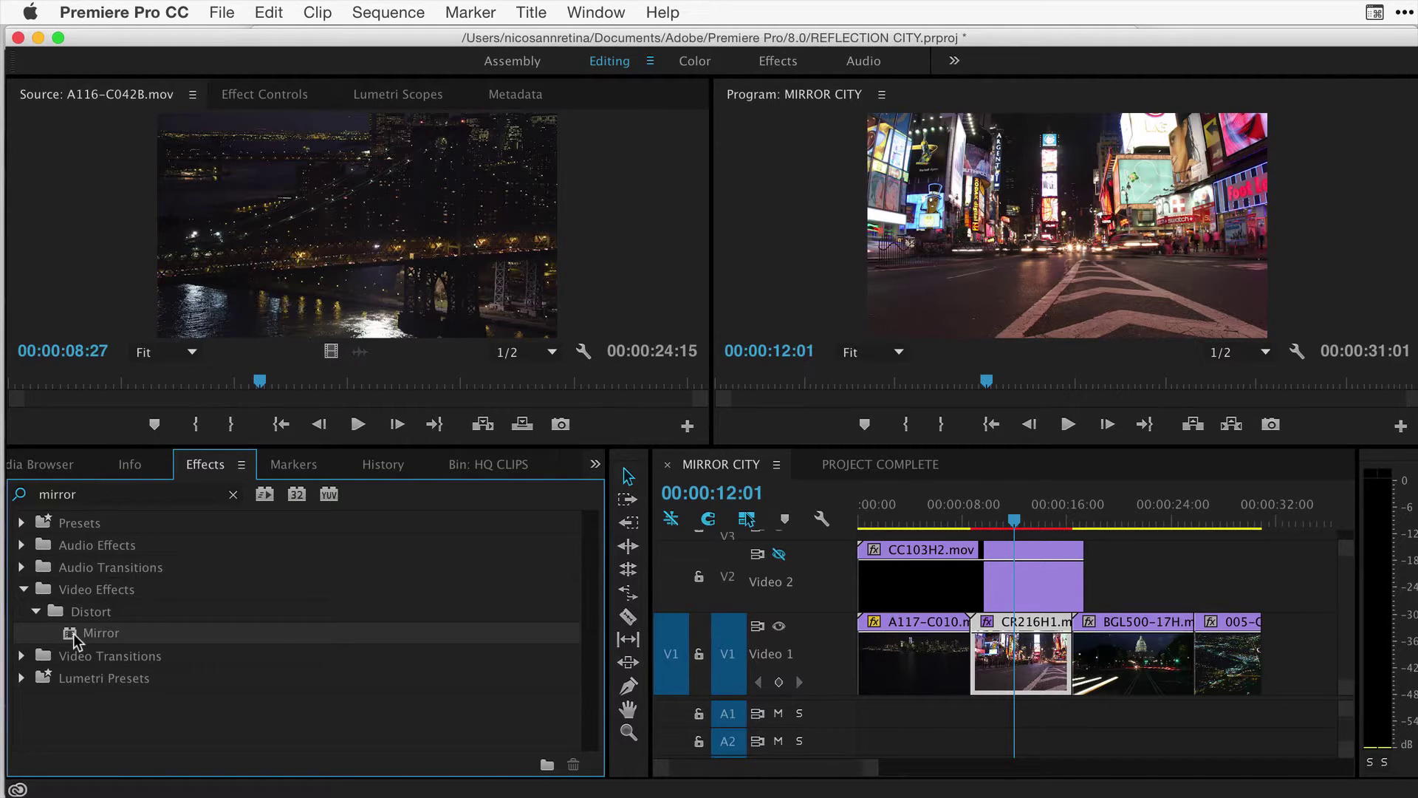
left_click(1038, 672)
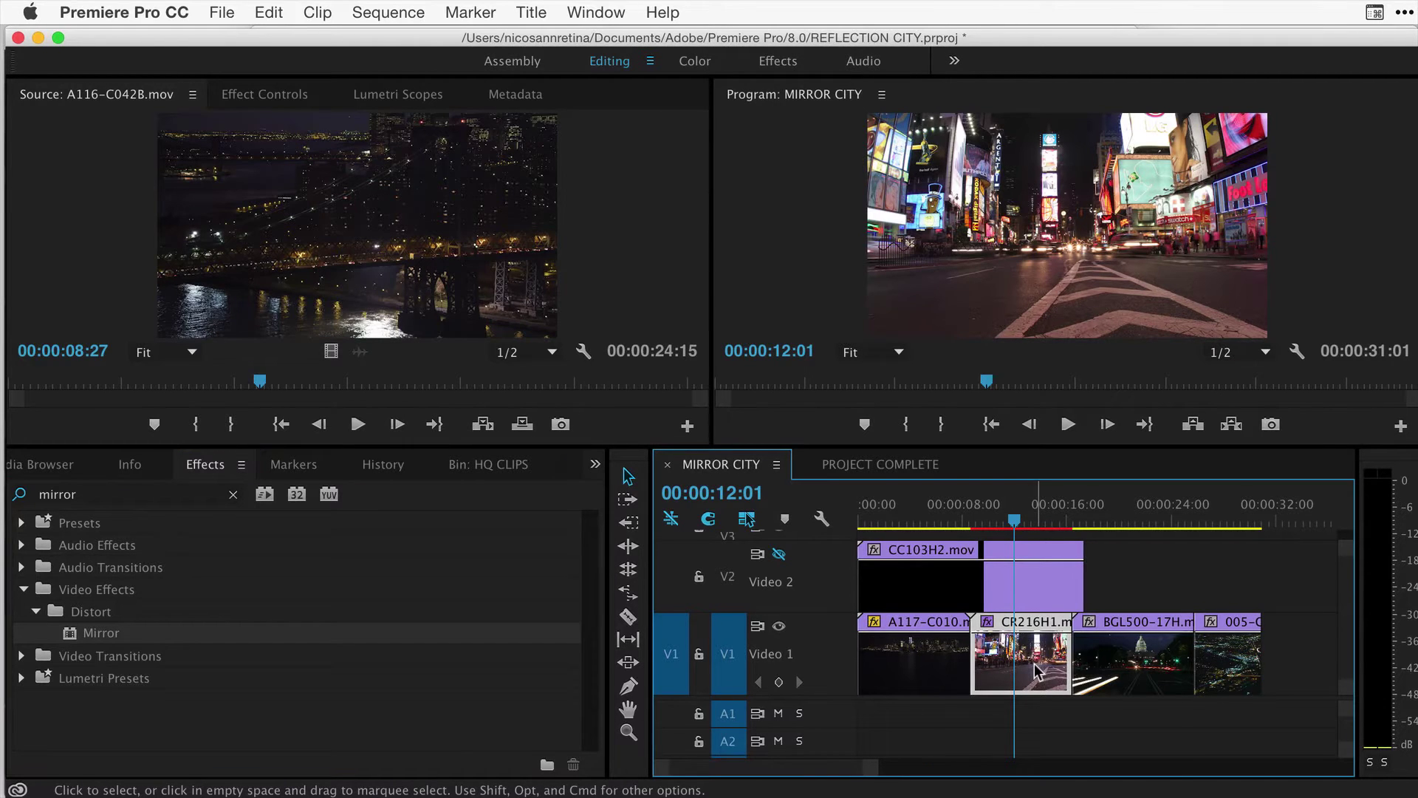
left_click(281, 94)
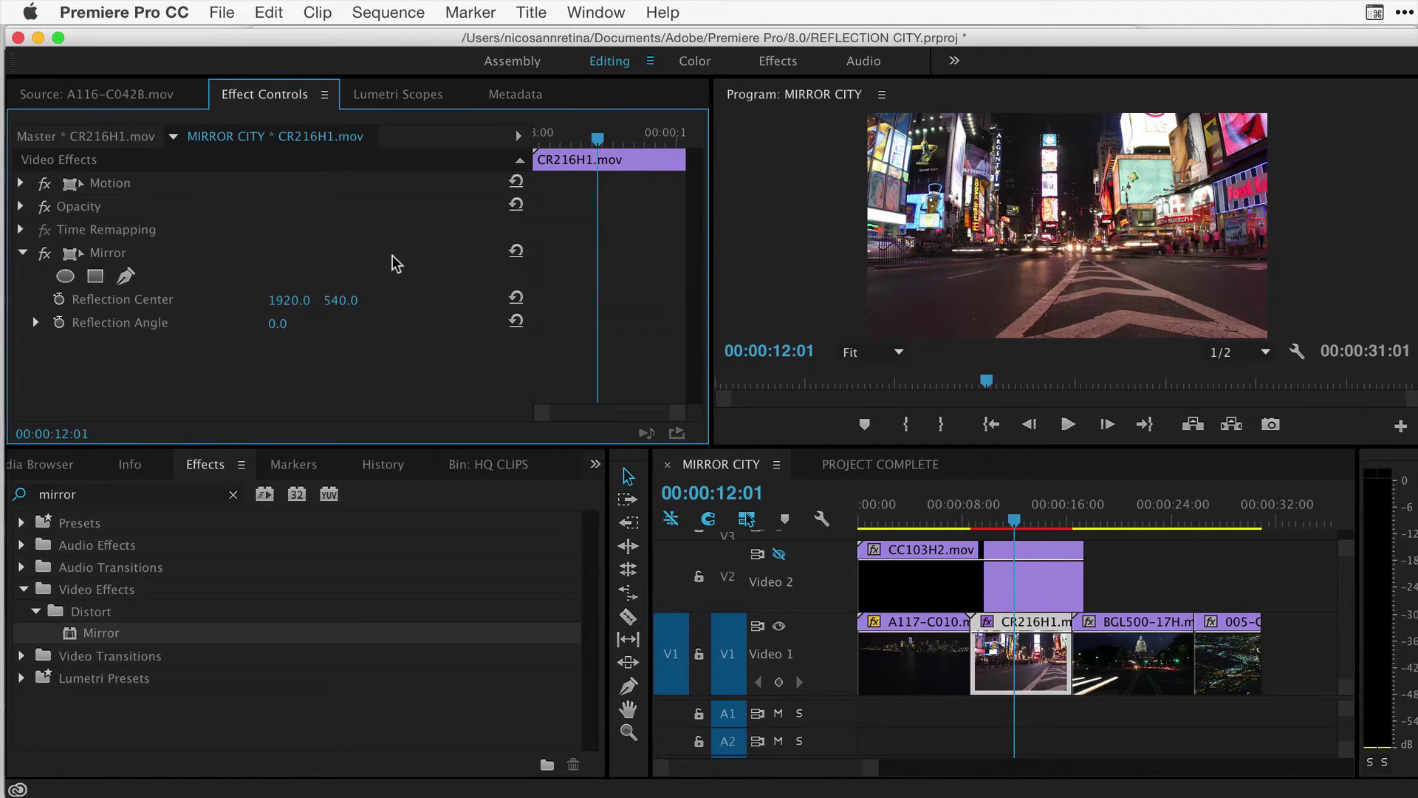
Set the Mirror's Reflection Center X to 960 on the Times Square clip.
left_click(283, 296)
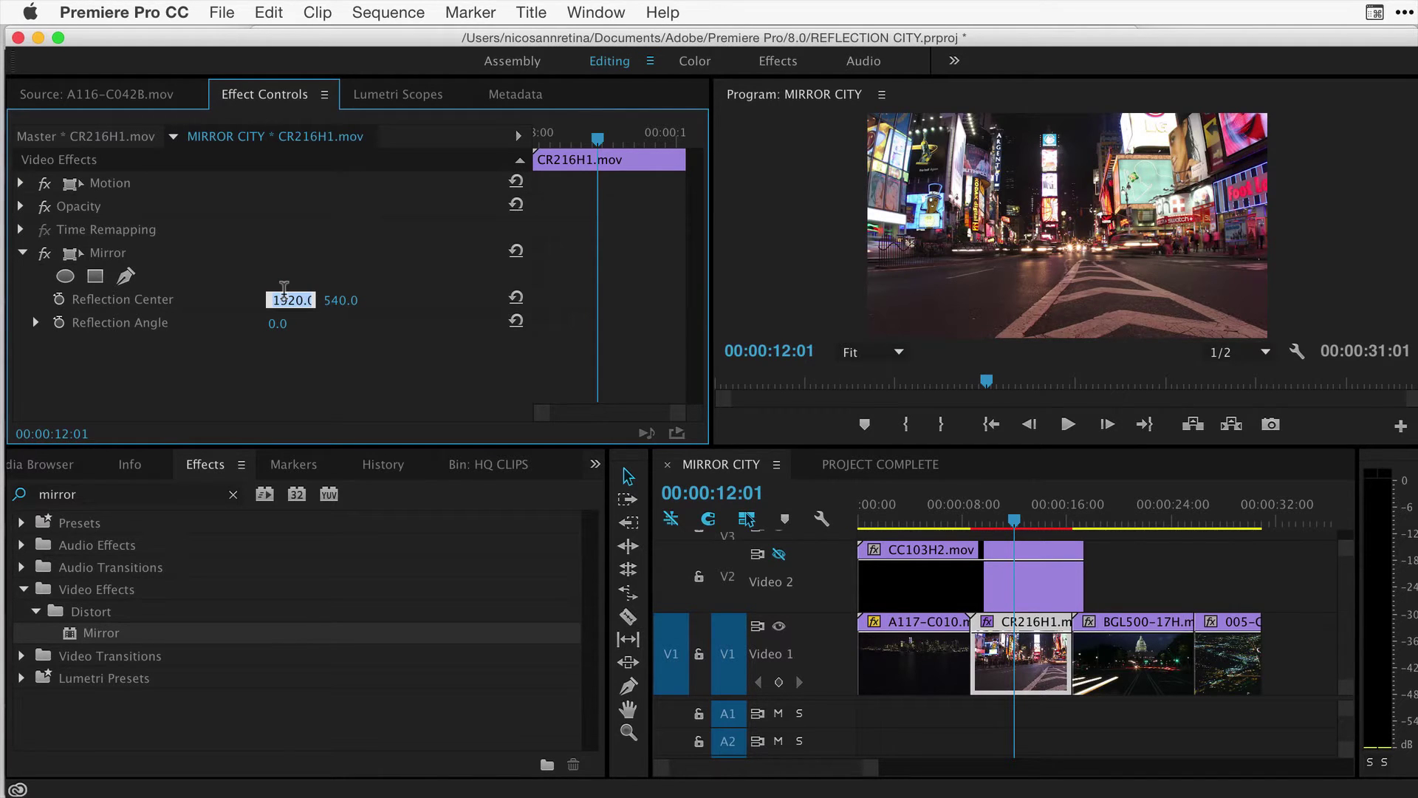
type("960")
key("Return")
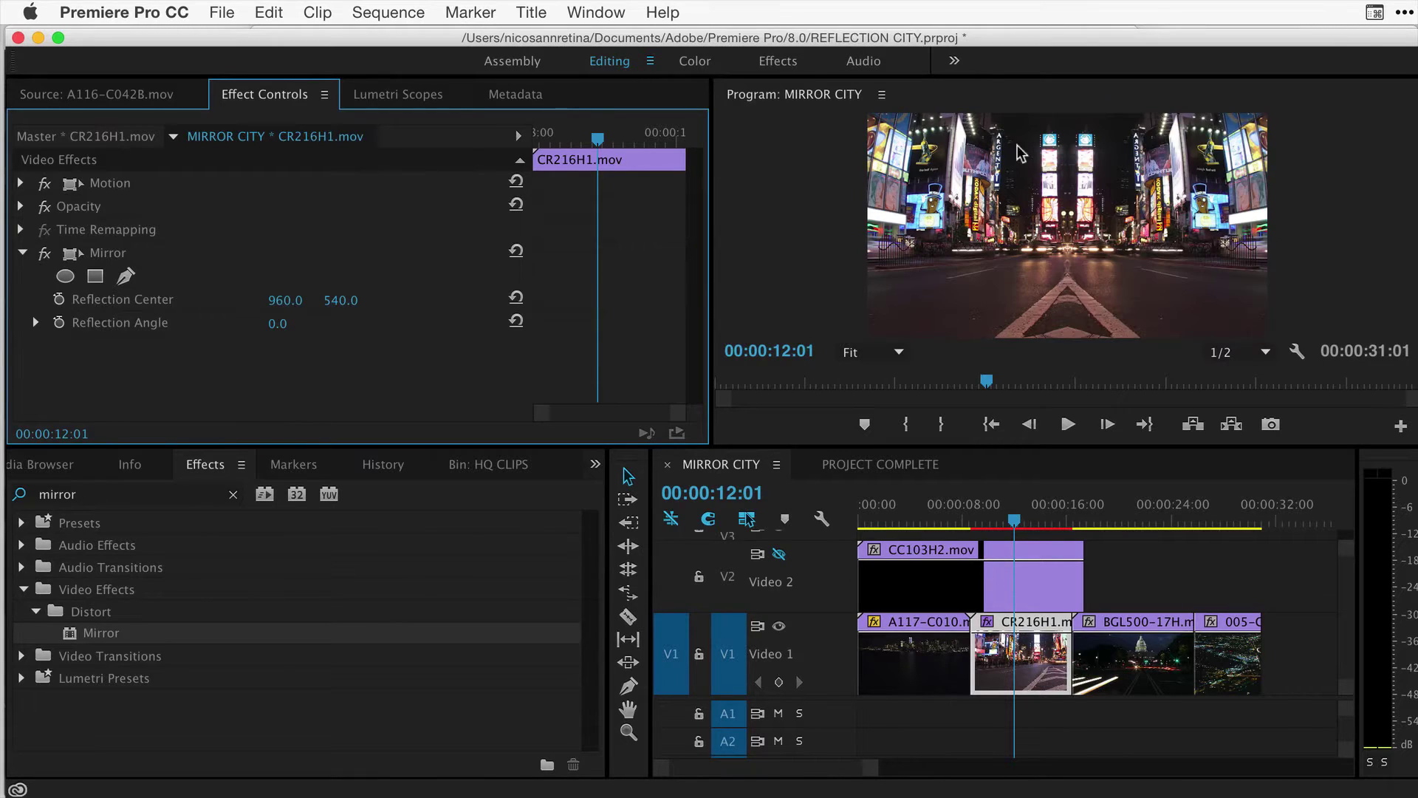
Set the Mirror's Reflection Angle to 90° and play back the CR216H1 clip marked with X.
left_click(278, 323)
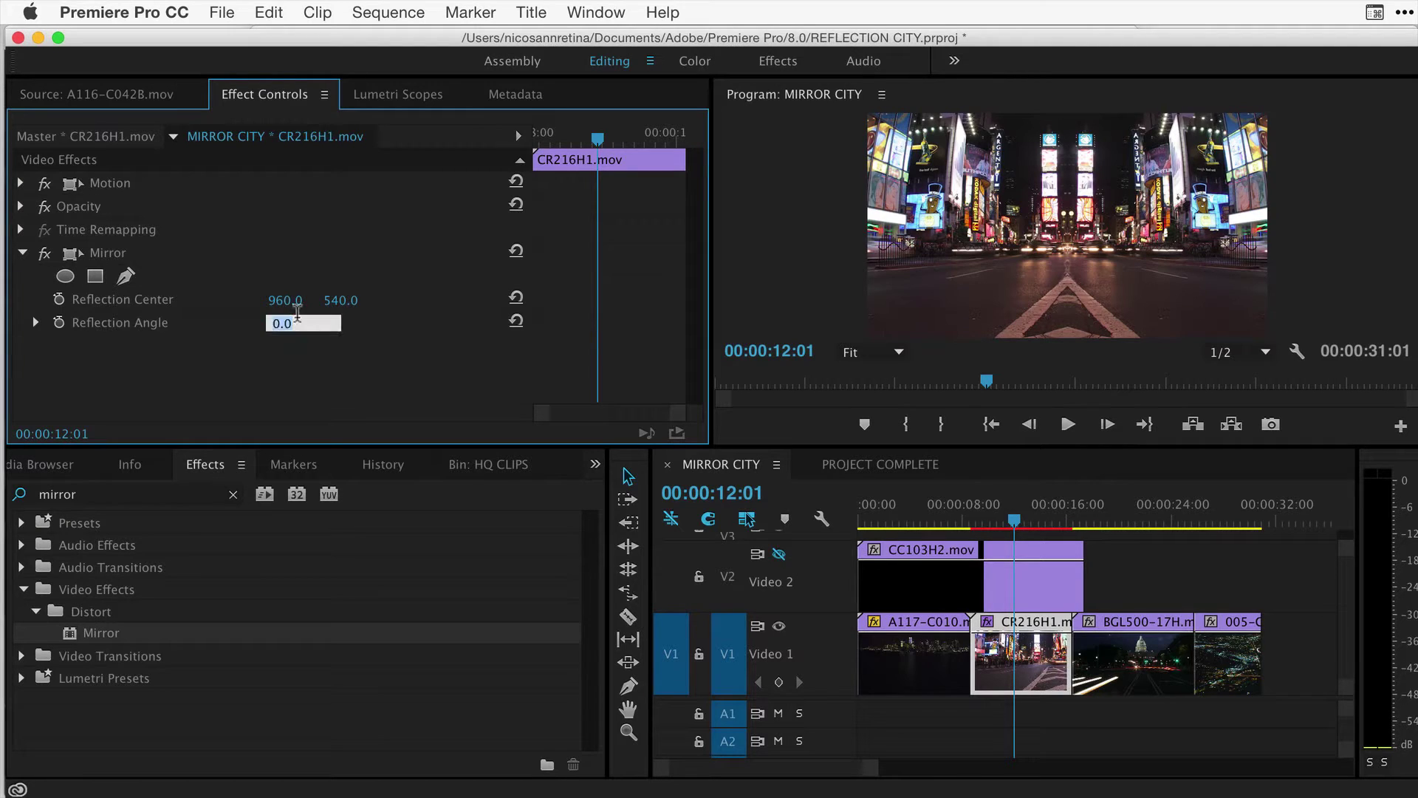
type("90")
key("Return")
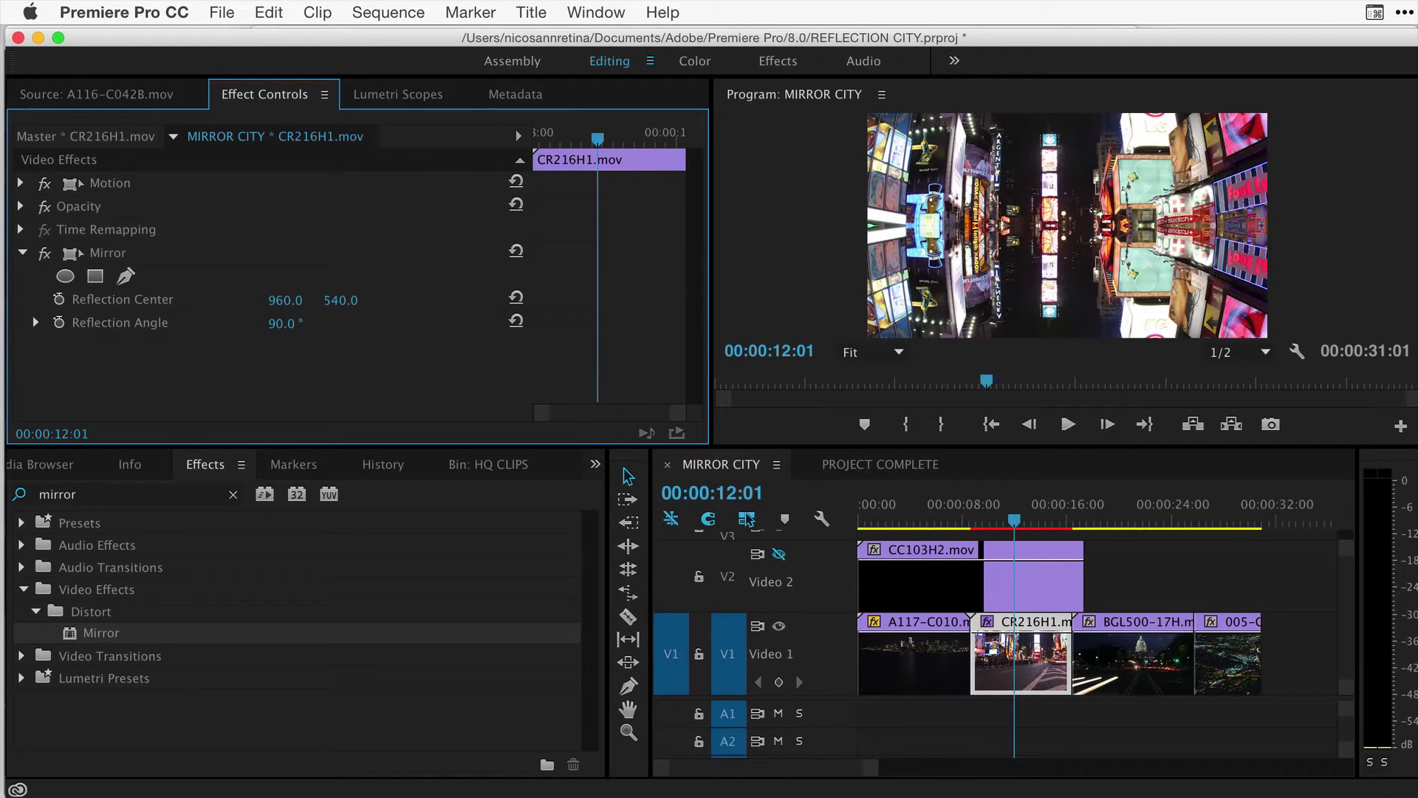
left_click(997, 650)
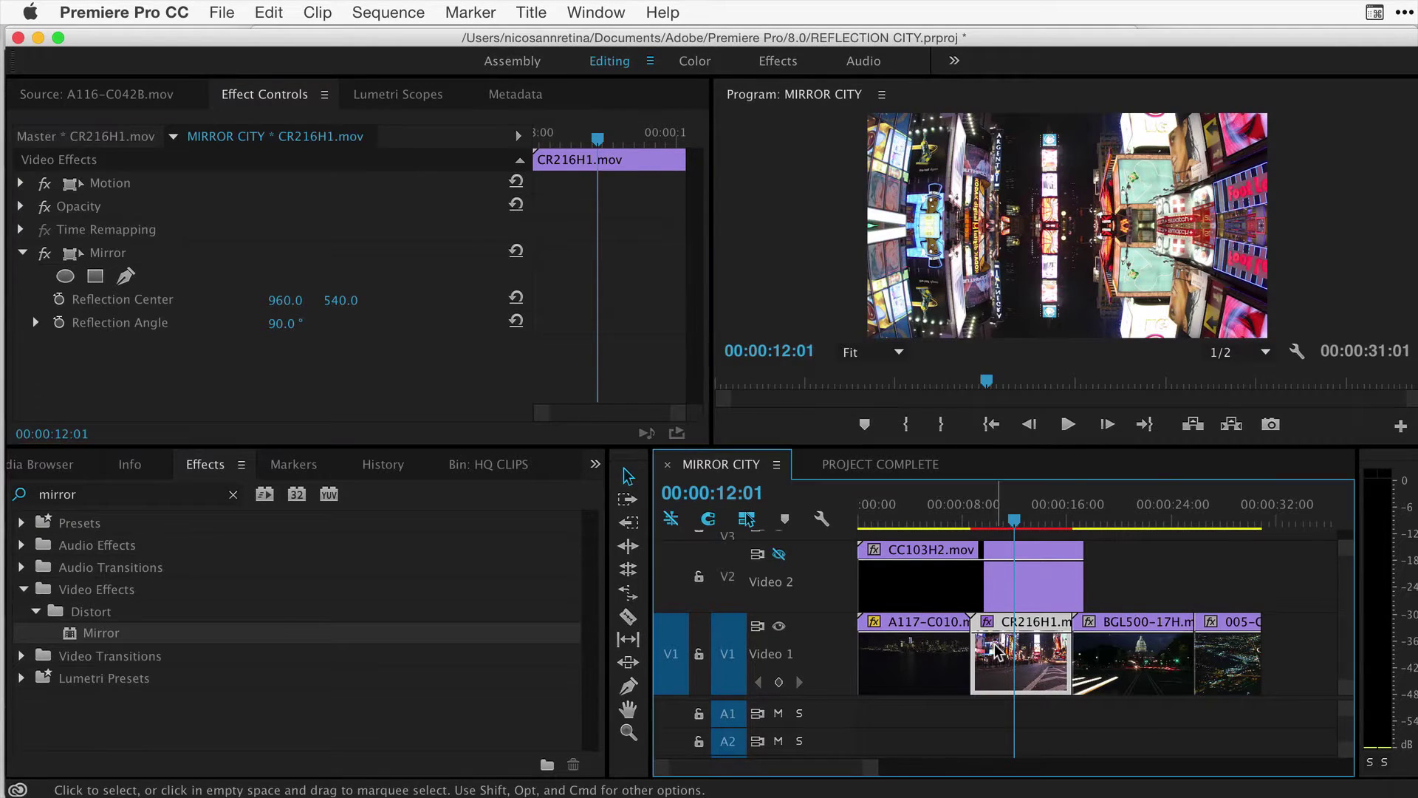
key("x")
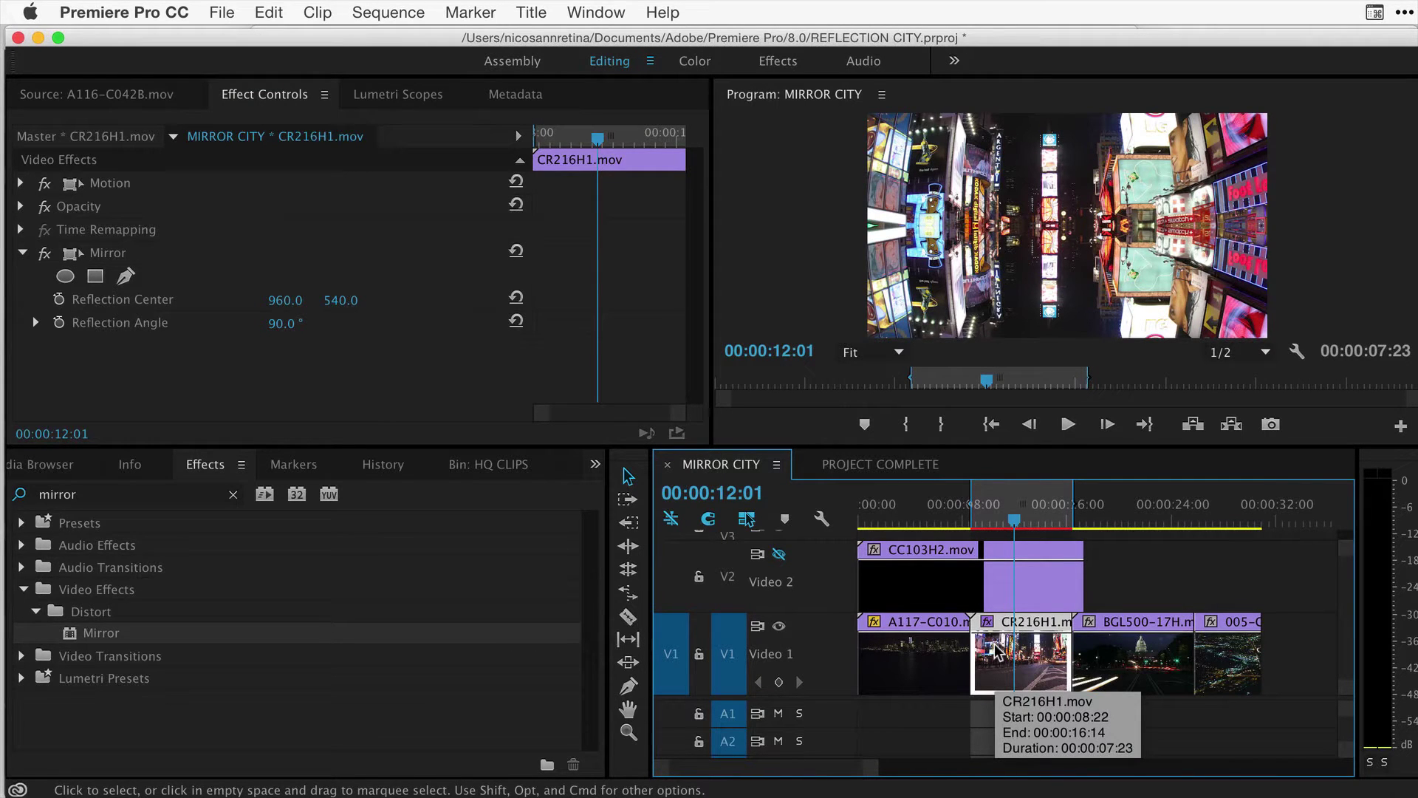
key("ctrl+shift+space")
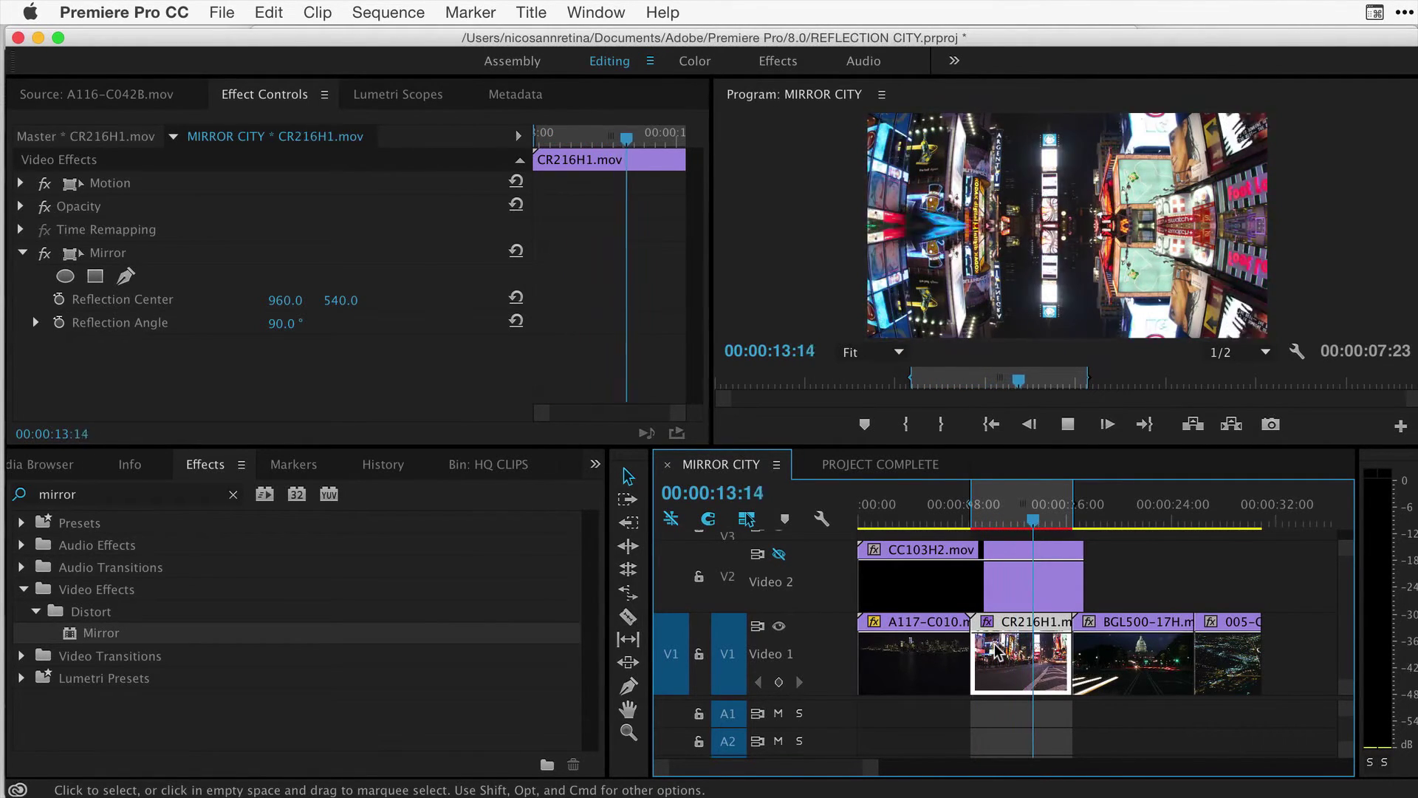
key("space")
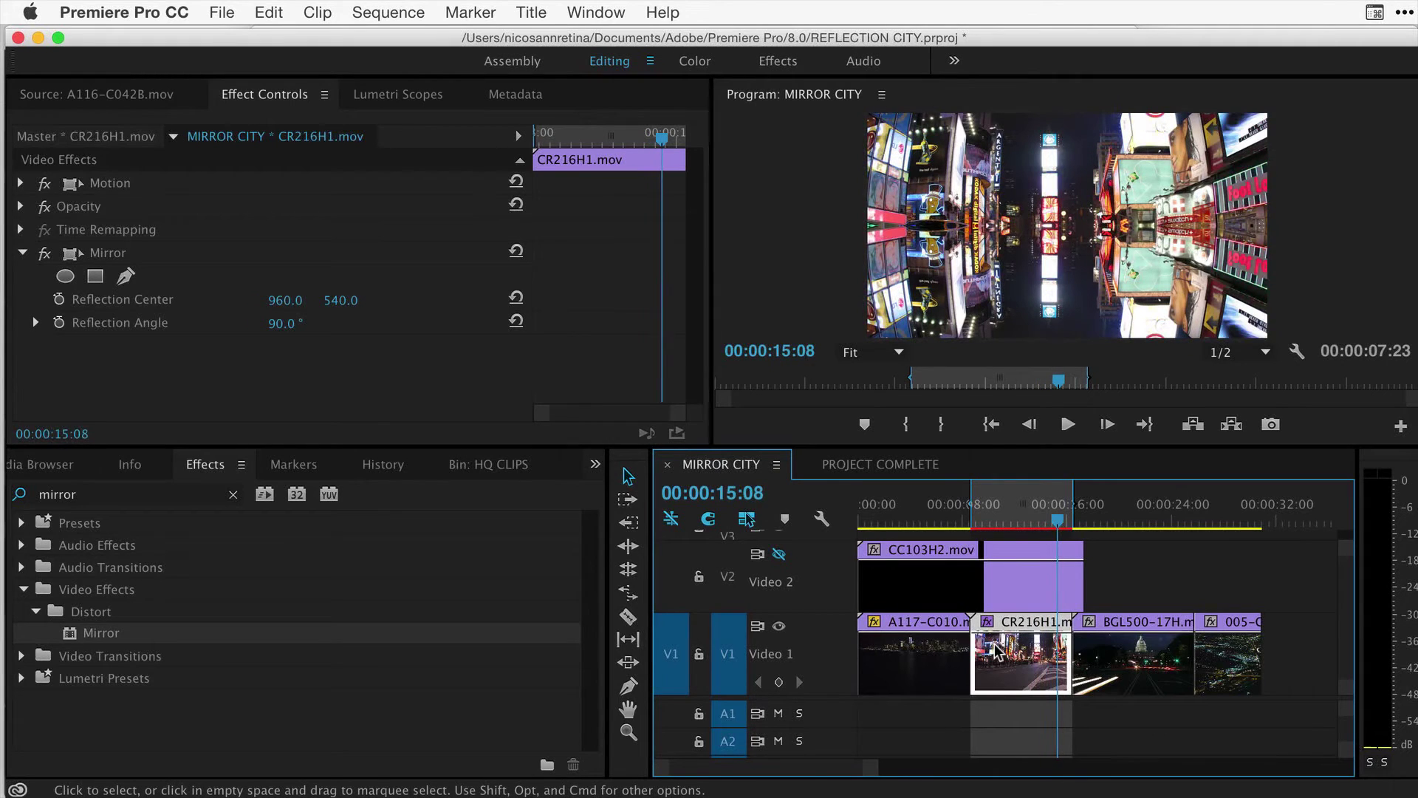
key("Left")
key("Left")
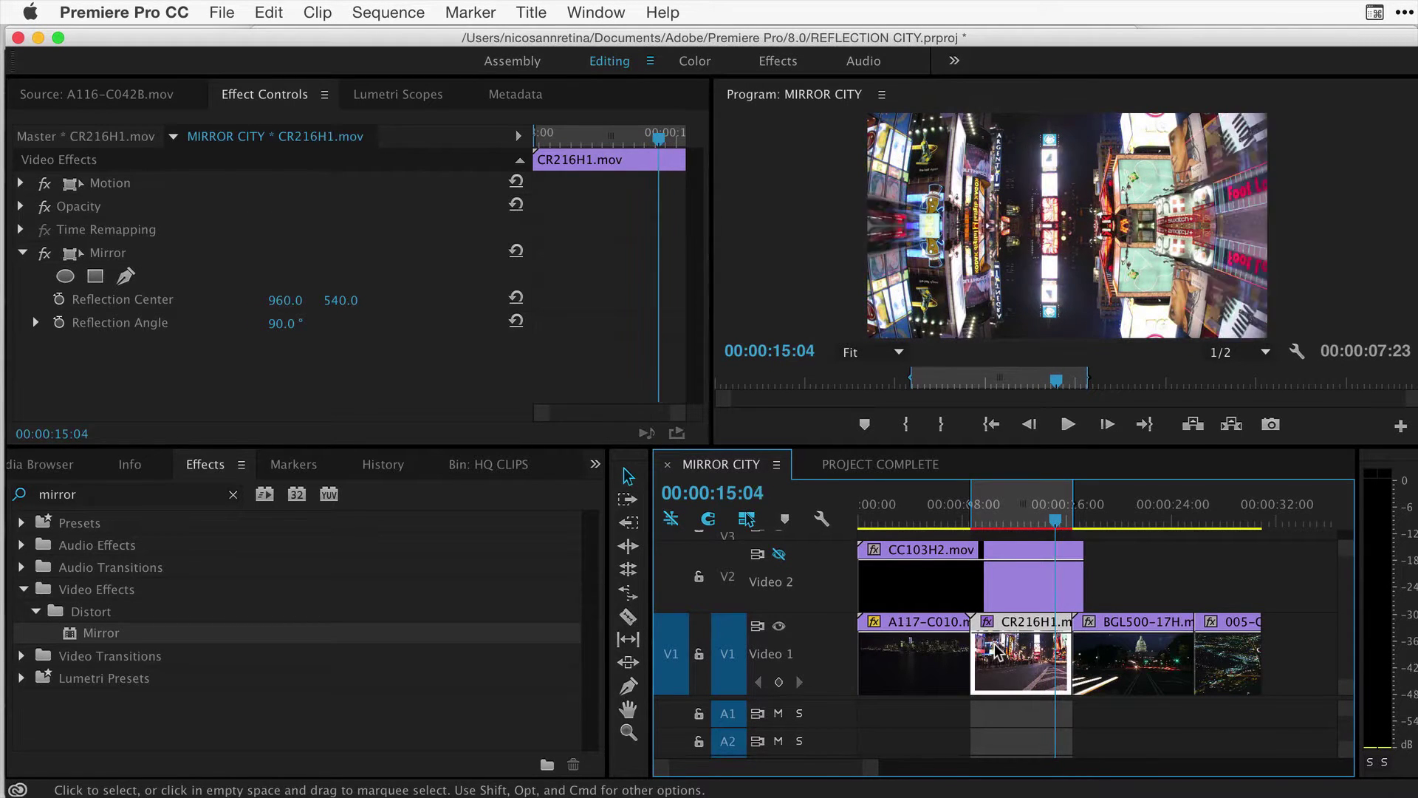
key("Left")
key("Left")
key("Left")
key("Left")
key("Left")
key("Left")
key("Left")
key("Left")
key("Left")
key("Left")
key("Left")
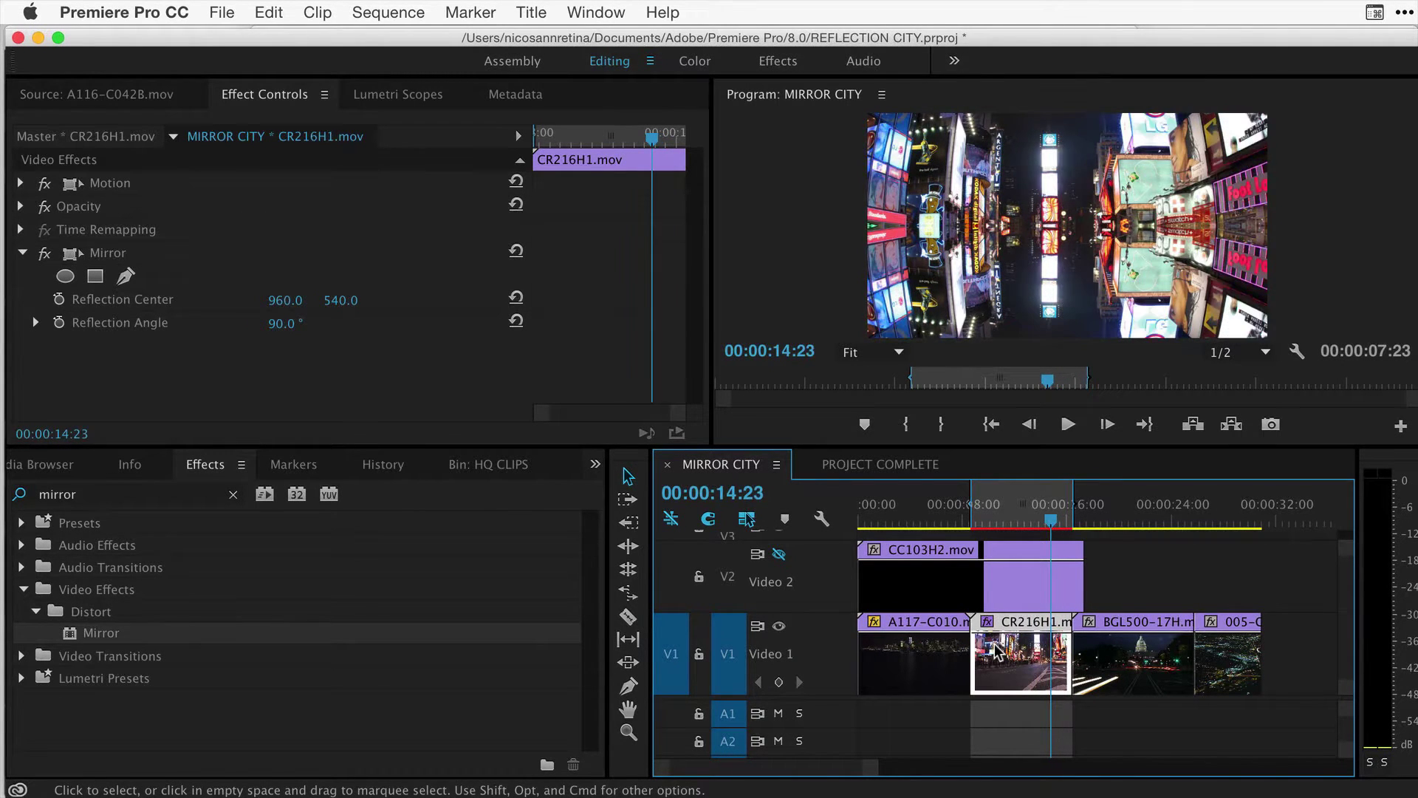
key("Right")
key("Right")
key("Right")
key("Right")
key("Right")
key("Right")
key("Right")
key("Right")
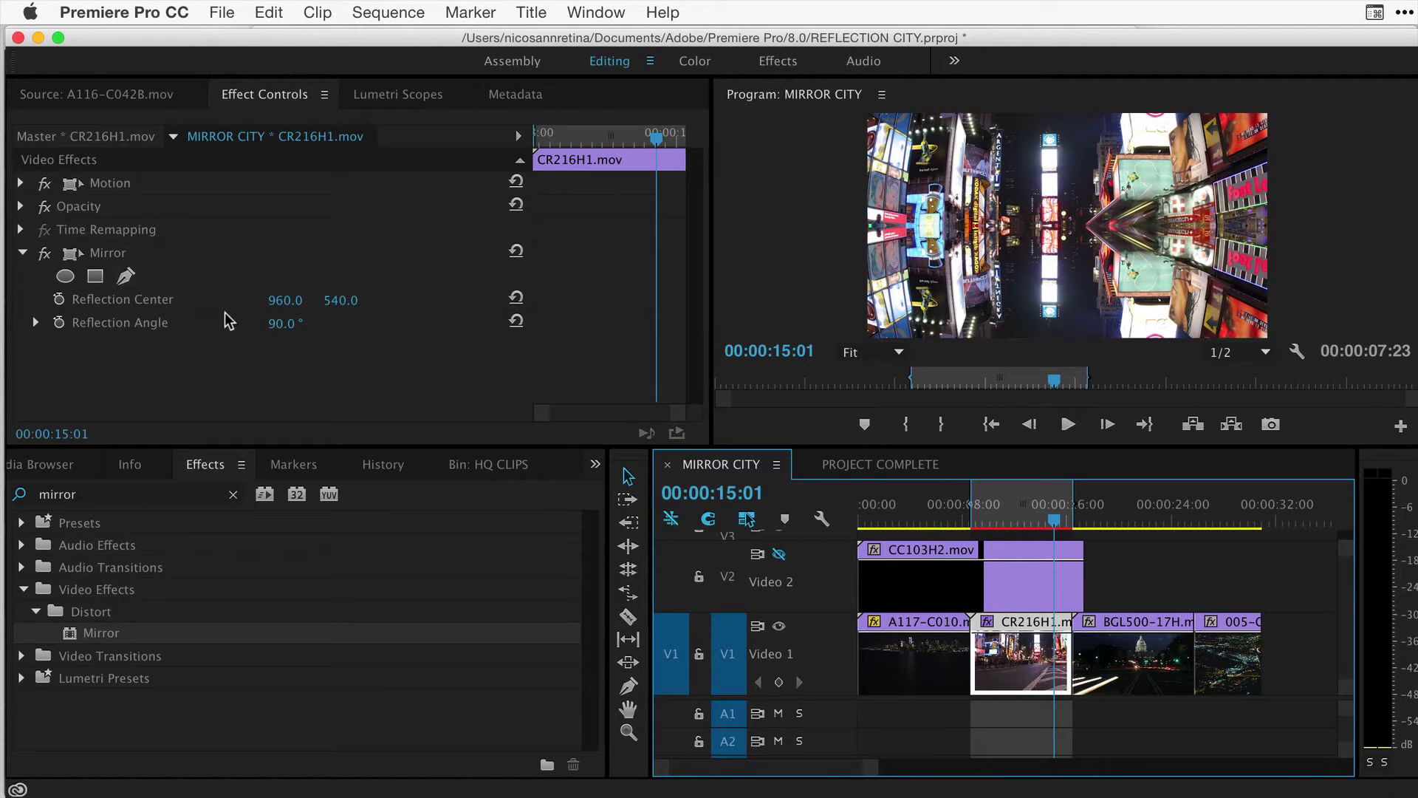
Lower the Reflection Center Y to about 658 and replay the clip.
left_click_drag(342, 301, 436, 301)
key("Up")
key("space")
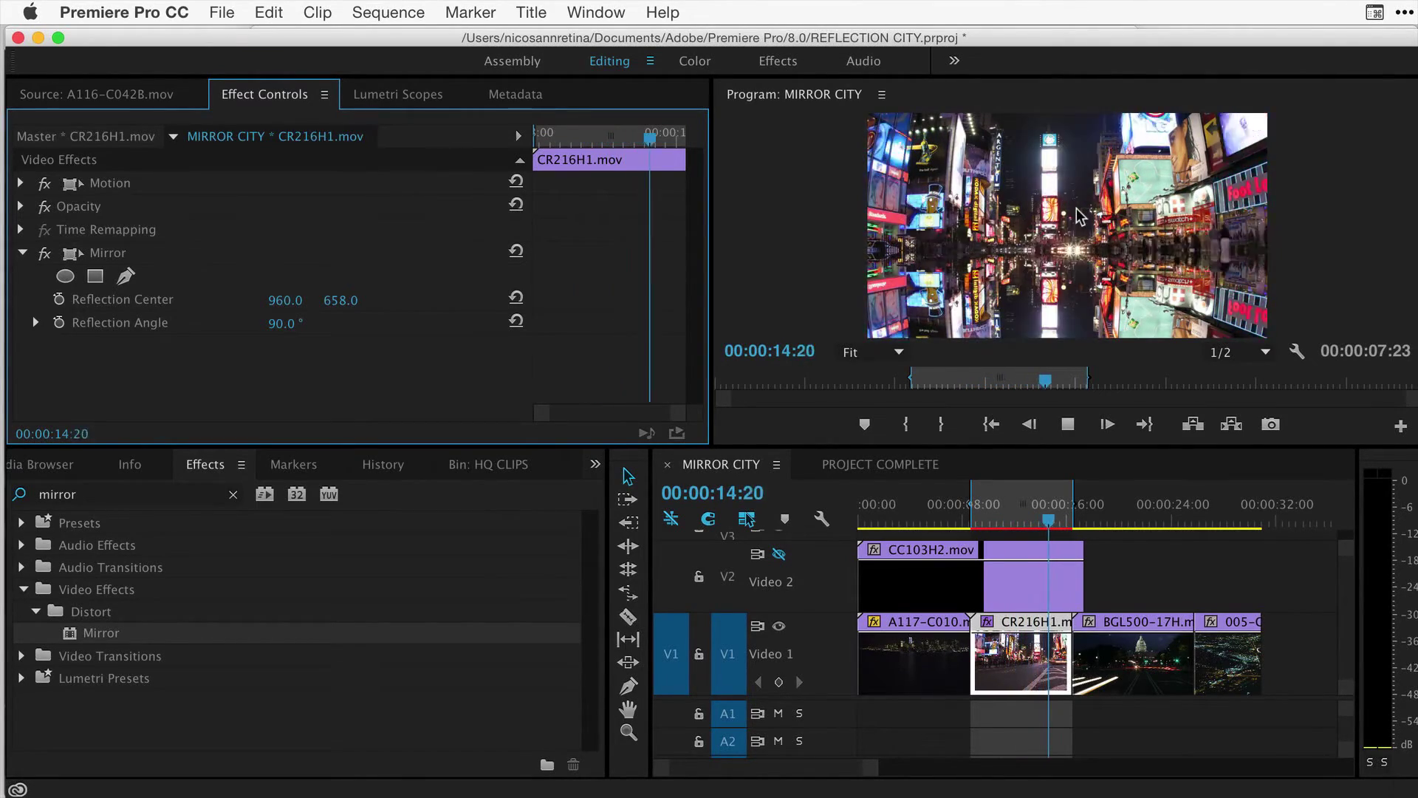
key("space")
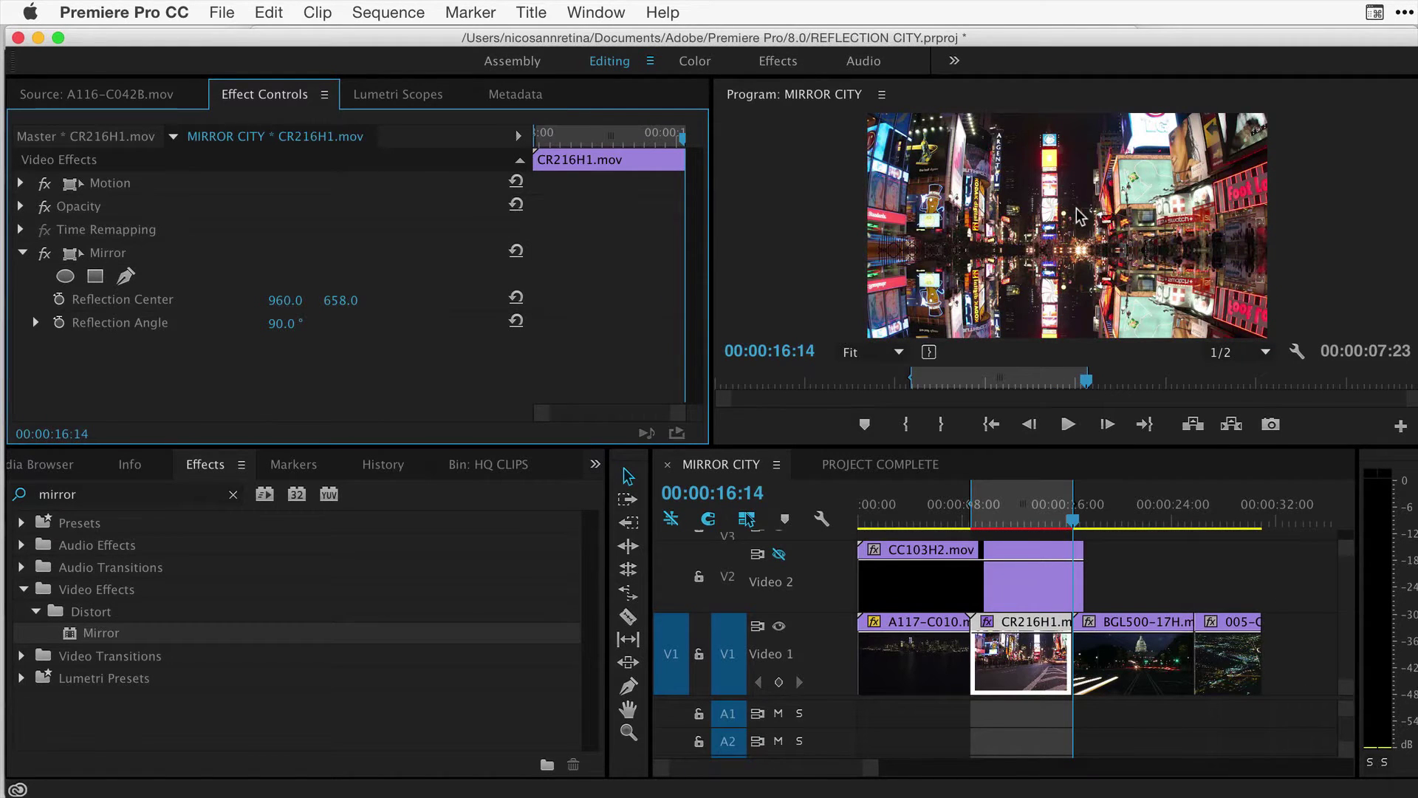
key("Up")
key("space")
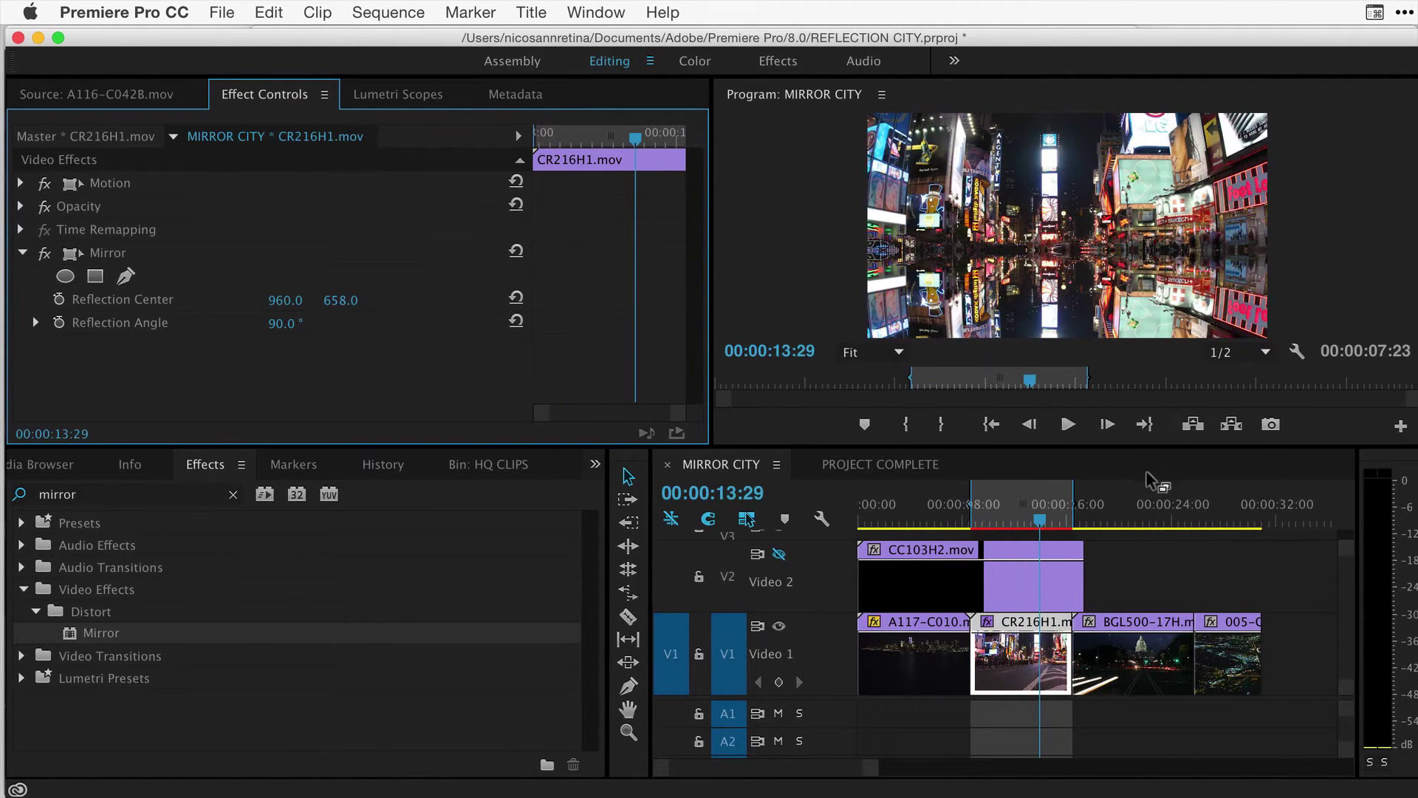
Select the BGL500-17H Capitol clip and apply the Mirror effect to it.
left_click(1143, 505)
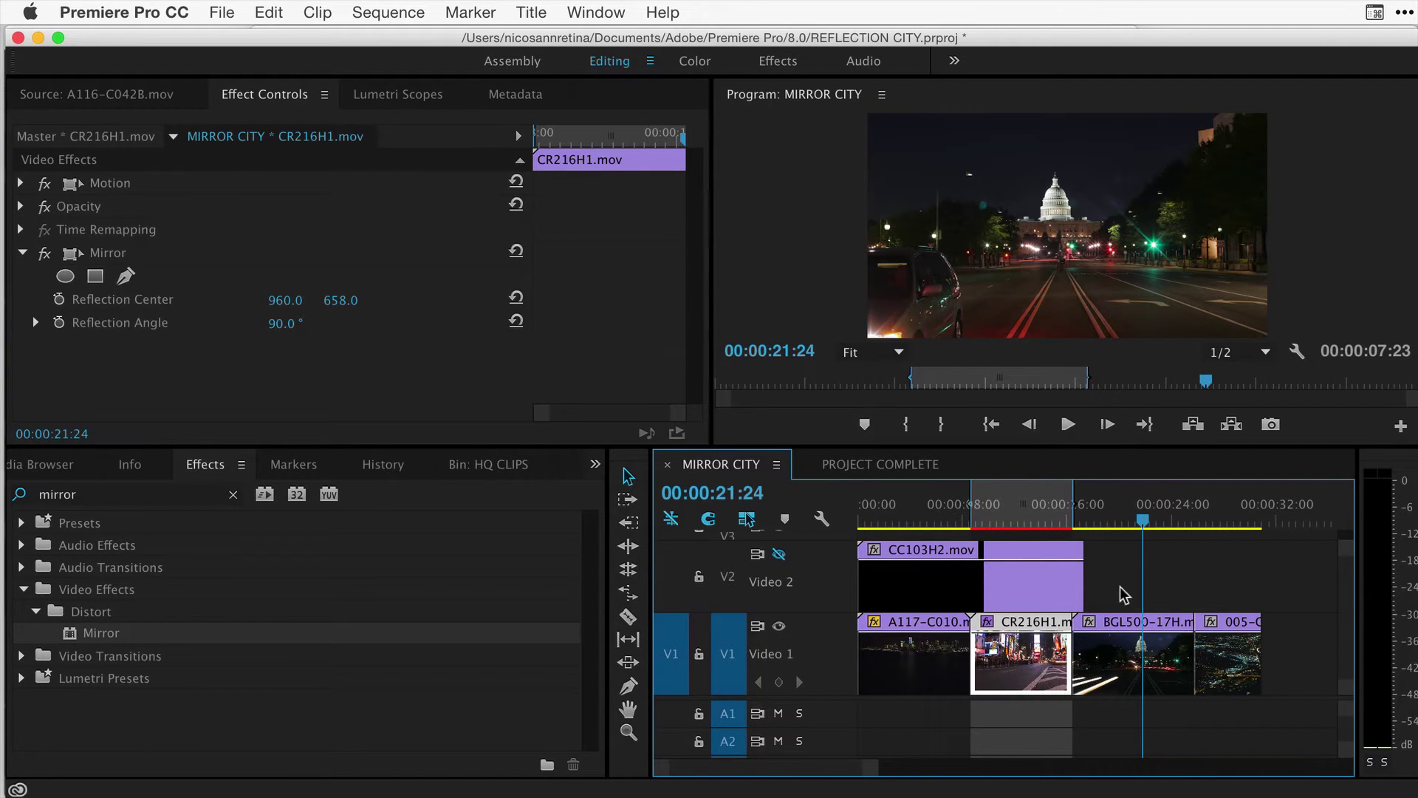
left_click(1135, 650)
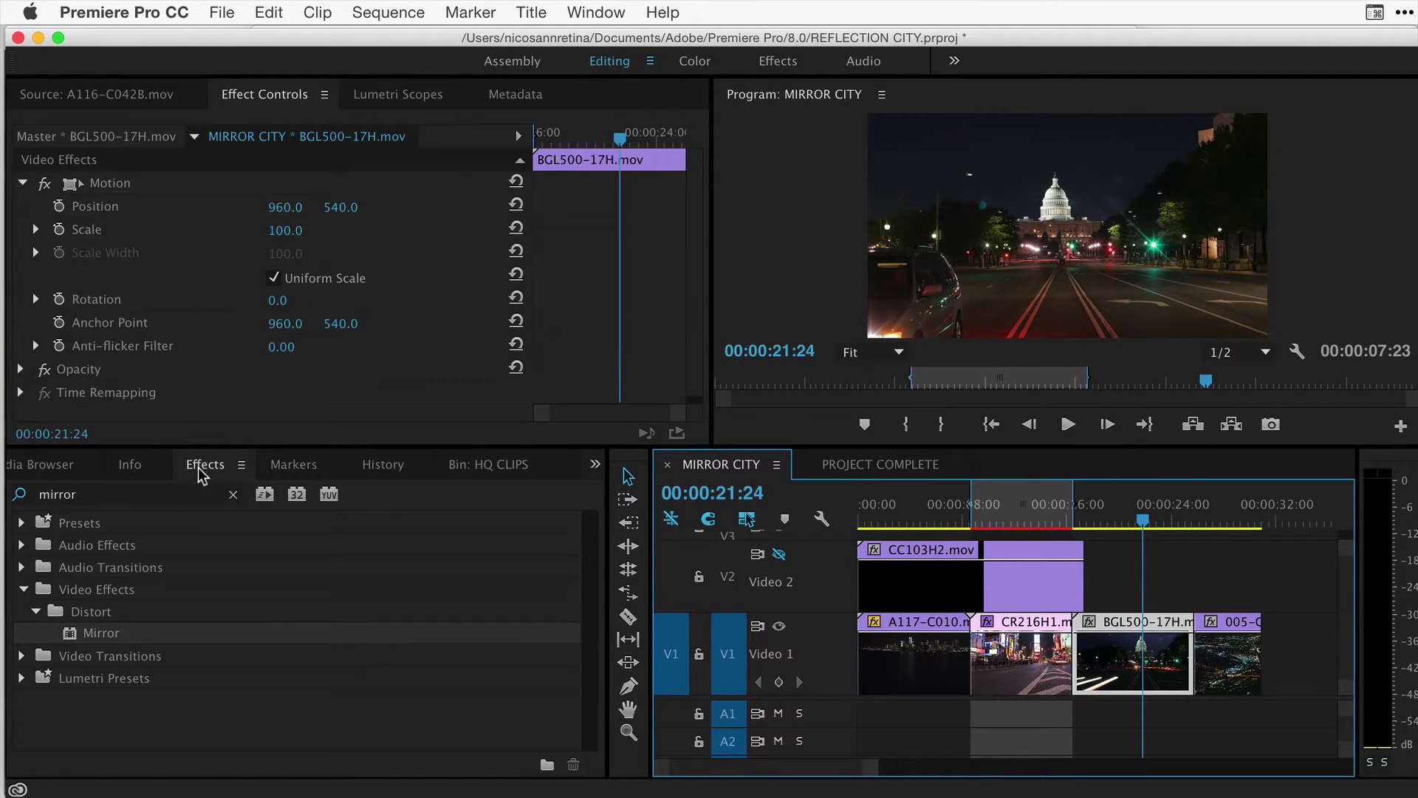
double_click(74, 634)
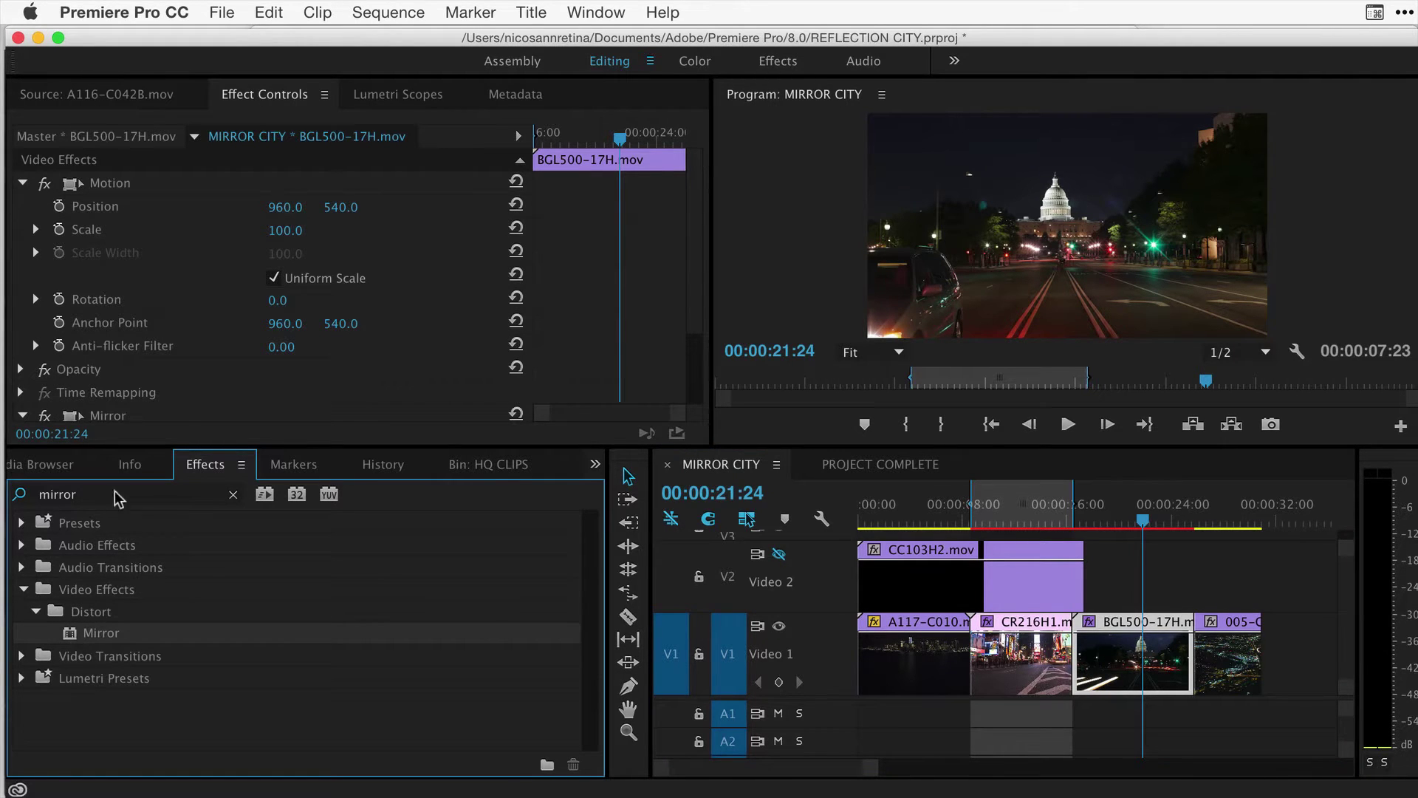
left_click(1154, 667)
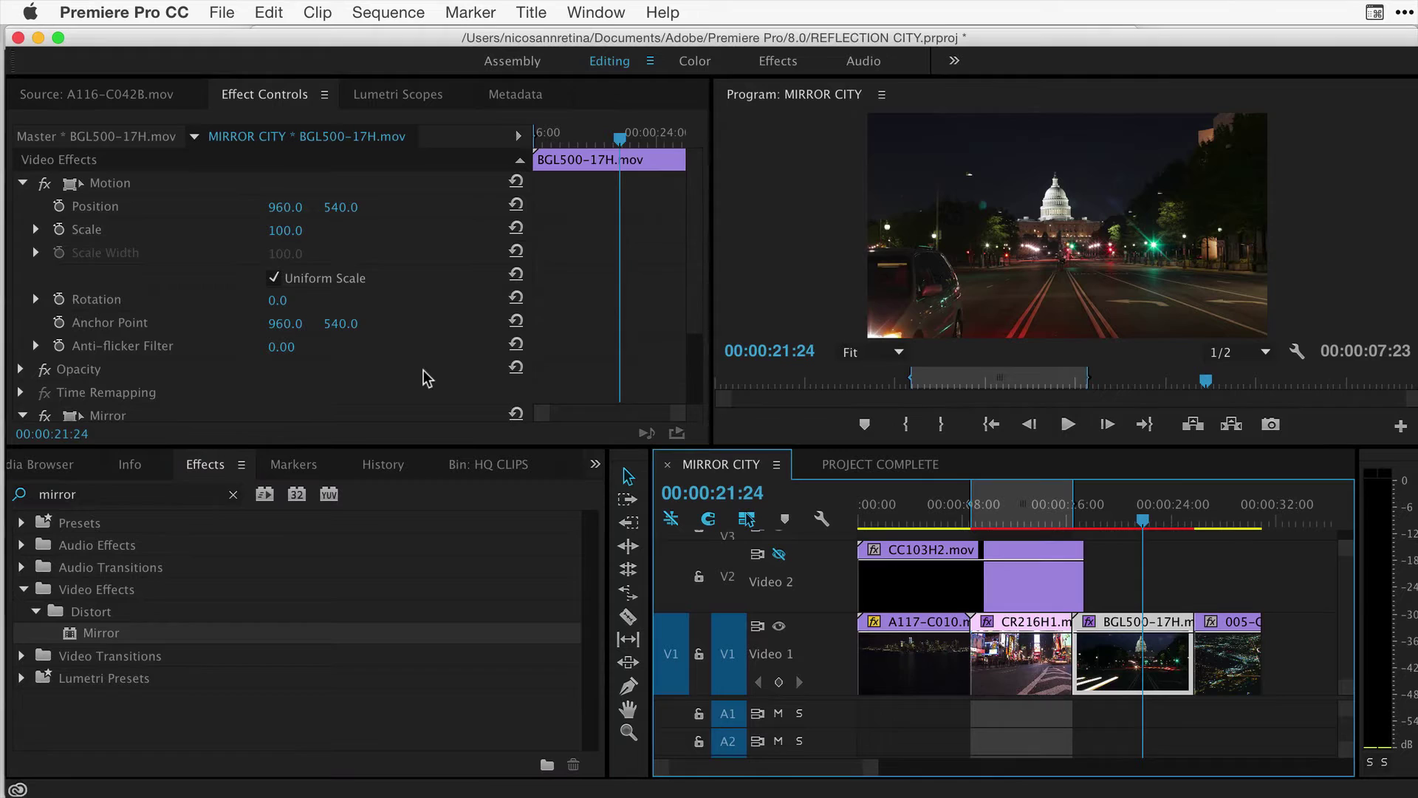
Adjust the Capitol Mirror's Reflection Center, entering 960 for X and scrubbing the vertical value.
scroll(421, 373, "down", 4)
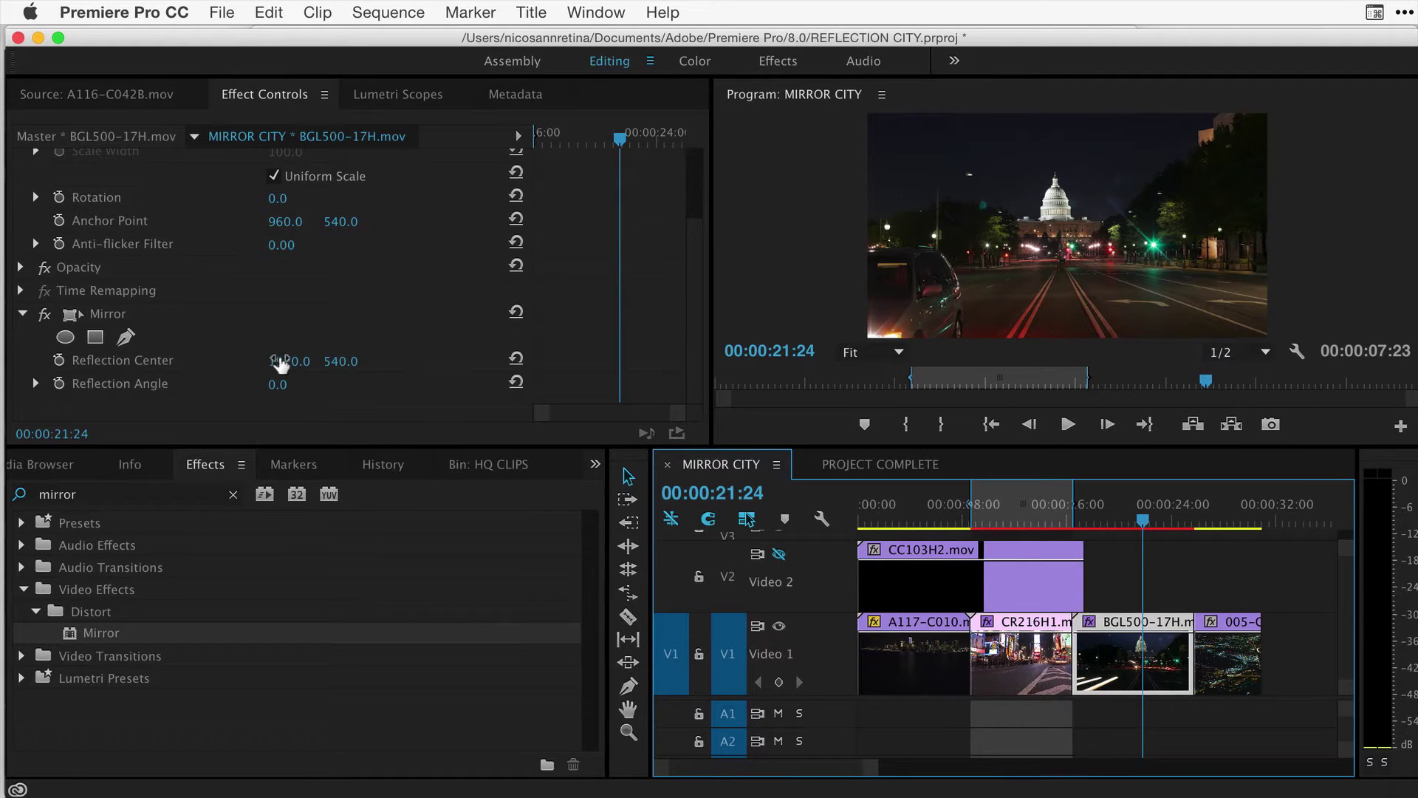
left_click(281, 362)
type("960")
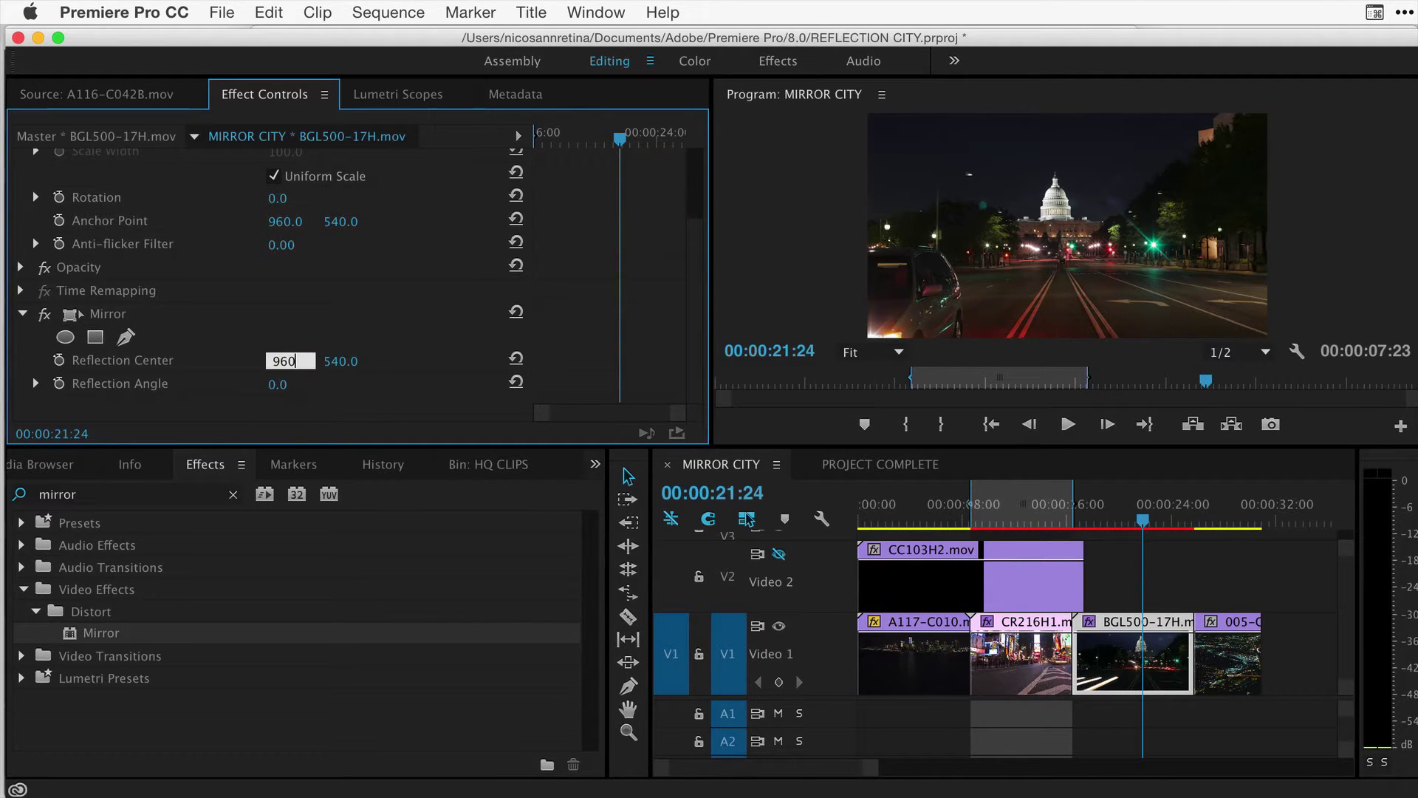
key("Return")
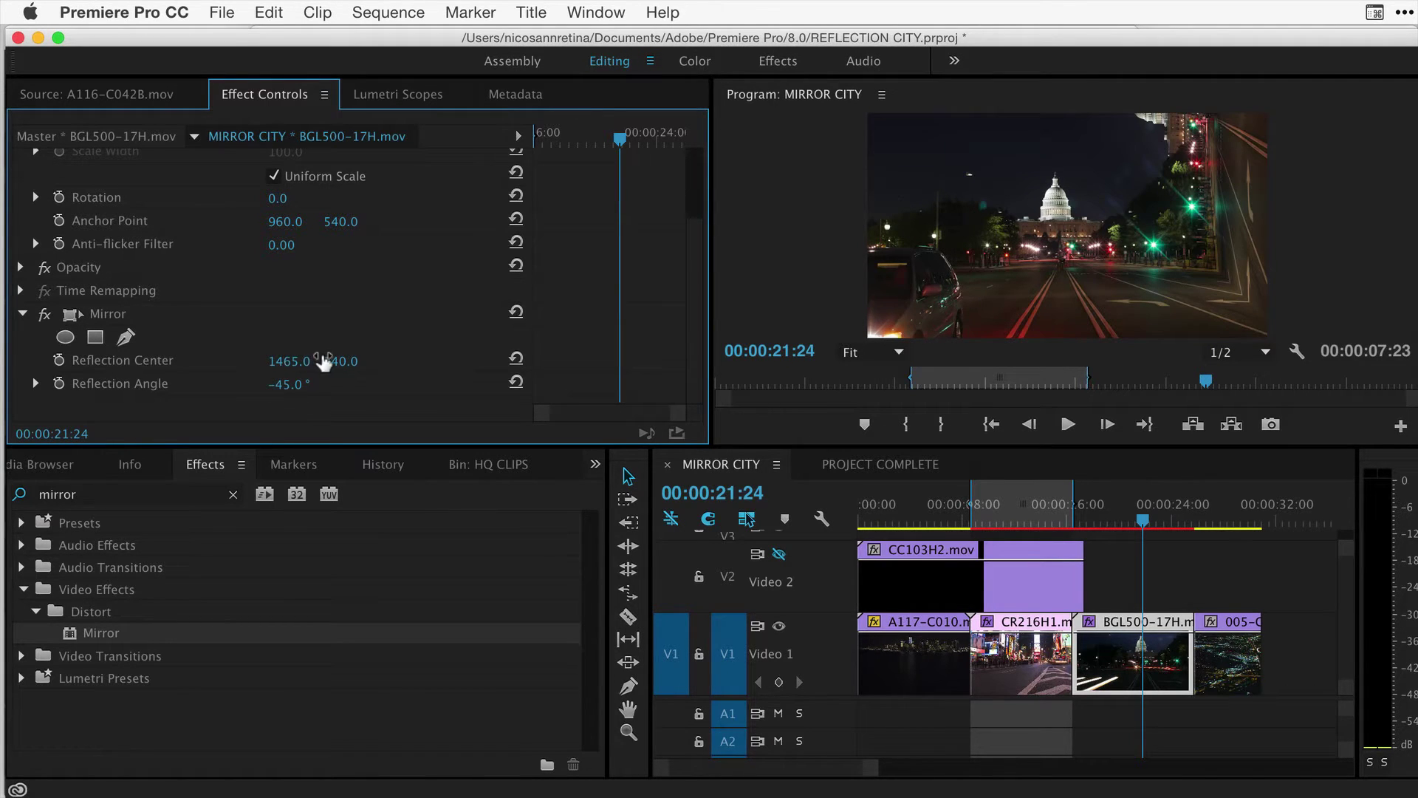
mouse_move(336, 361)
left_mouse_down()
mouse_move(379, 361)
mouse_move(363, 361)
left_mouse_up()
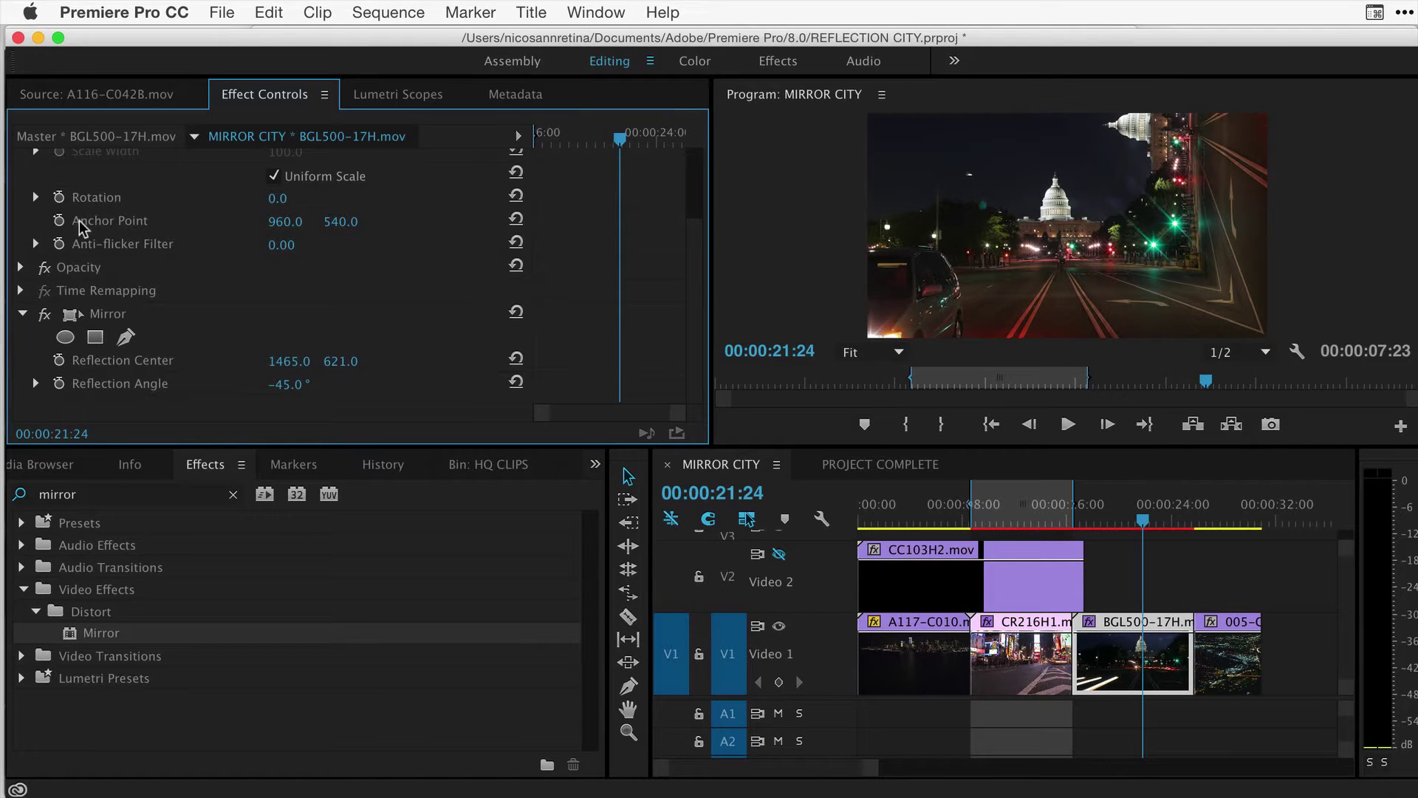
Duplicate the Mirror effect and set the copy to 180° with Reflection Center X 902.
left_click(23, 314)
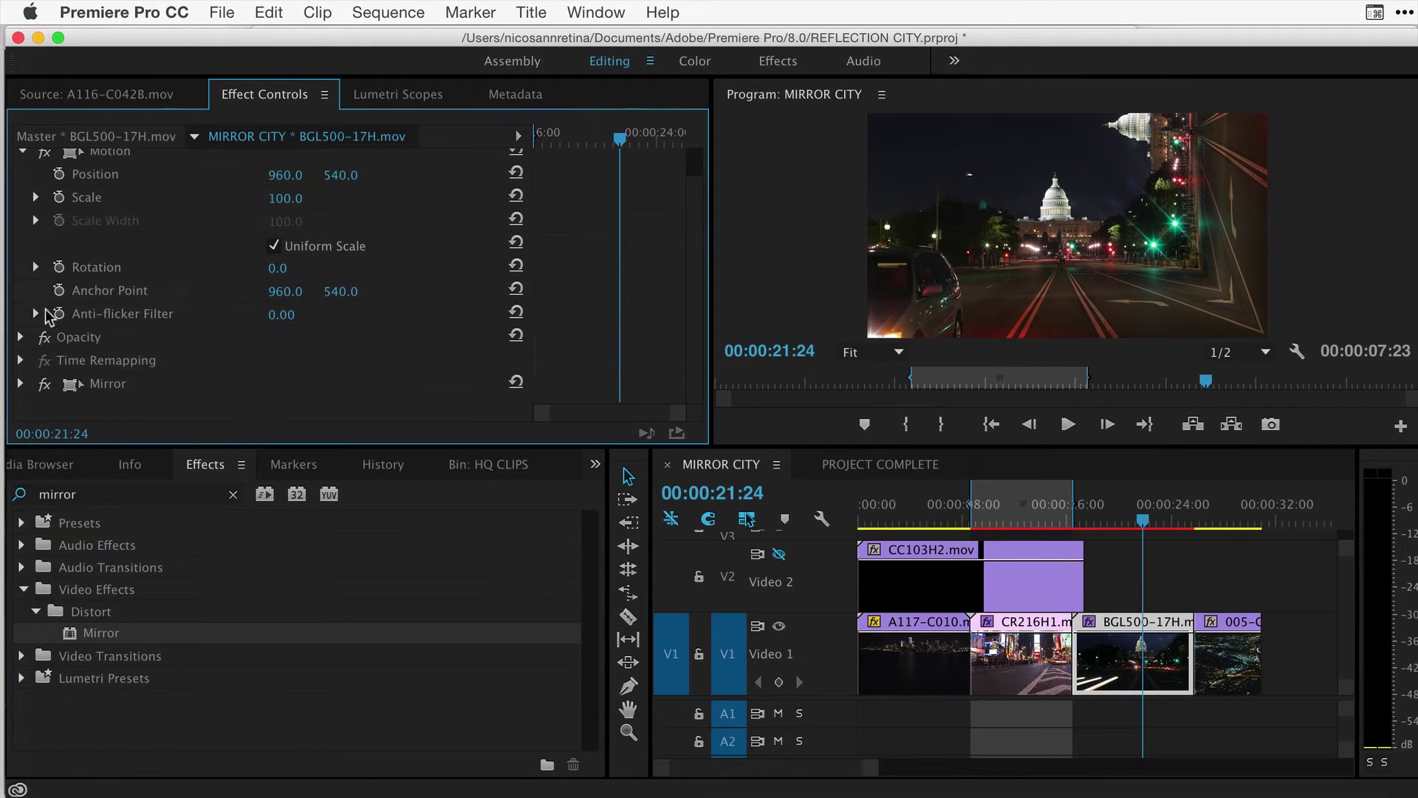
left_click(96, 386)
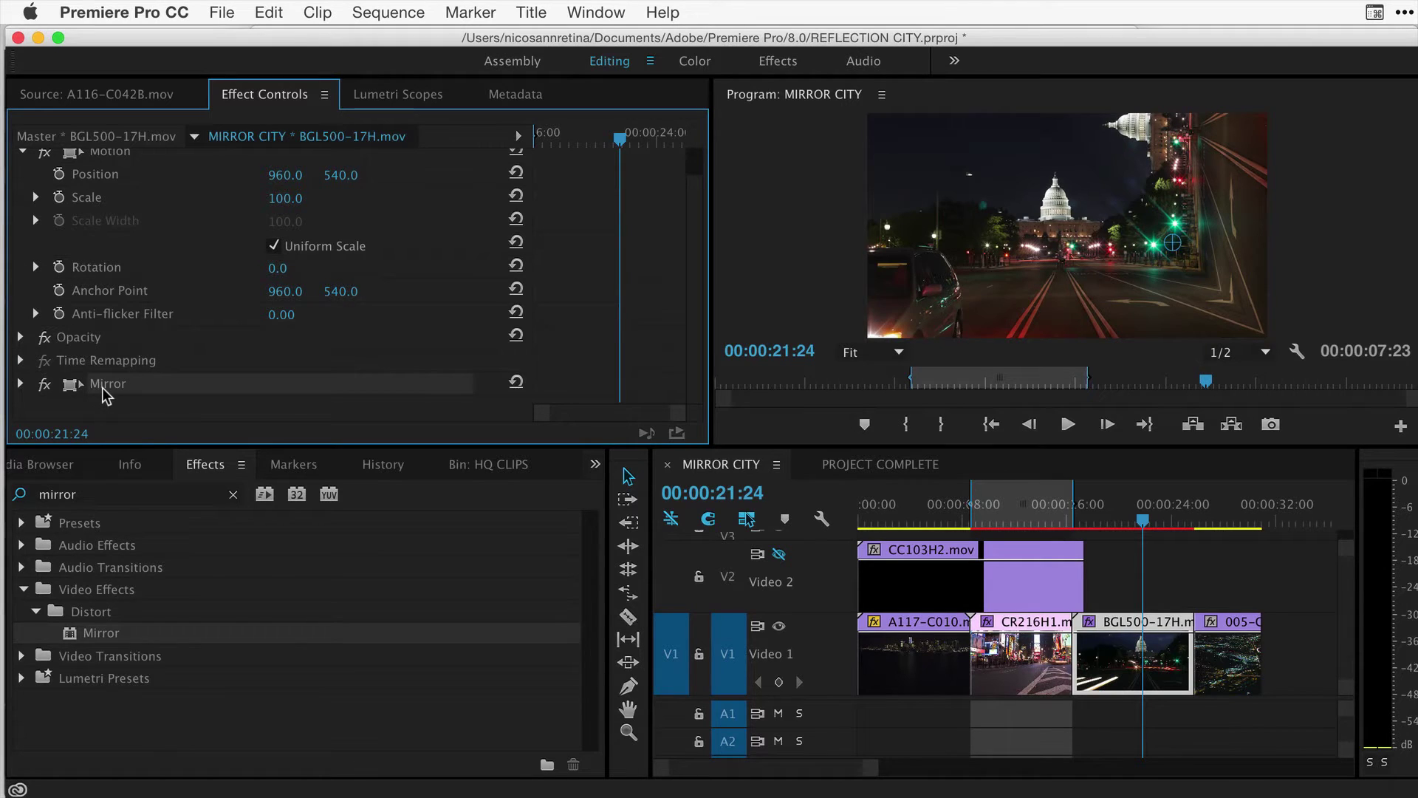
key("super+v")
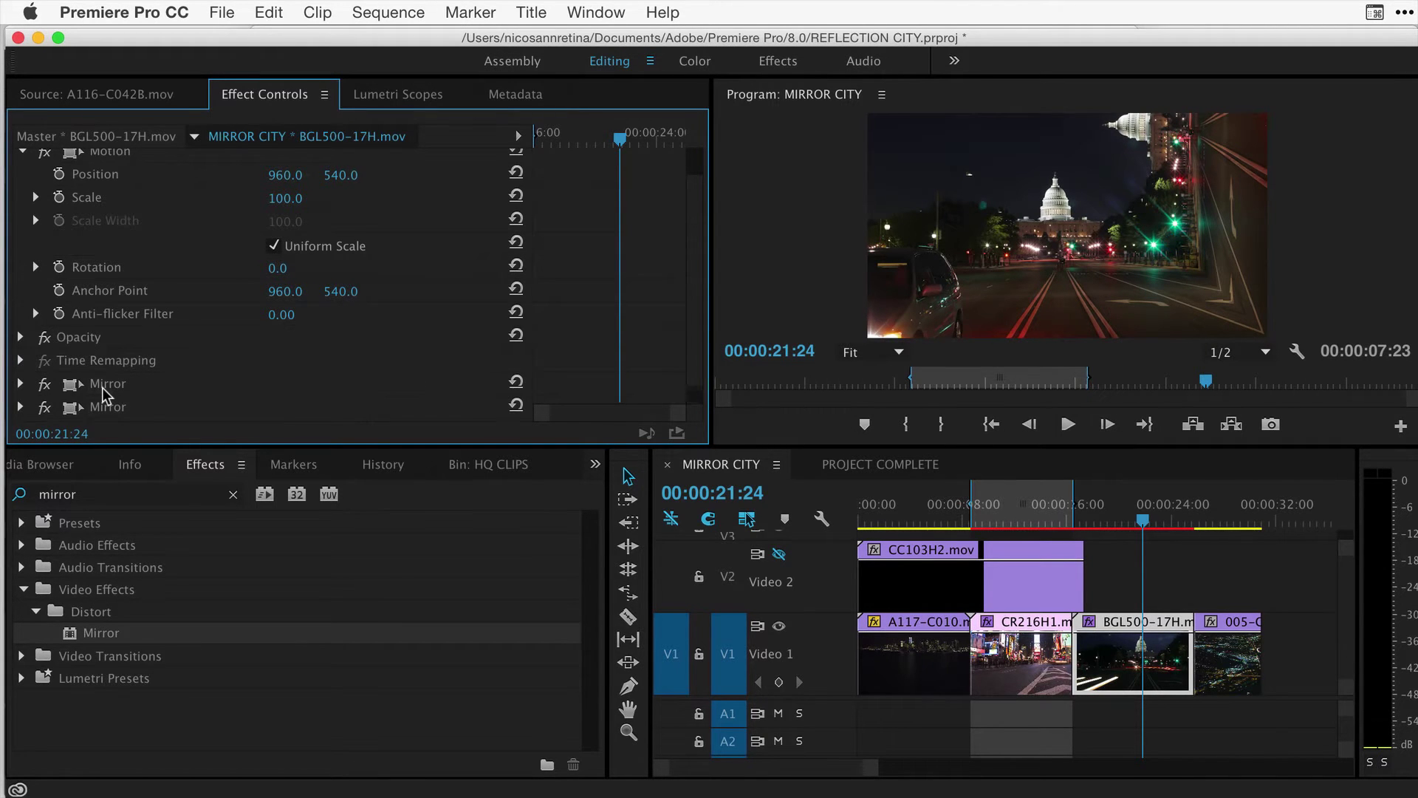
scroll(113, 393, "down", 1)
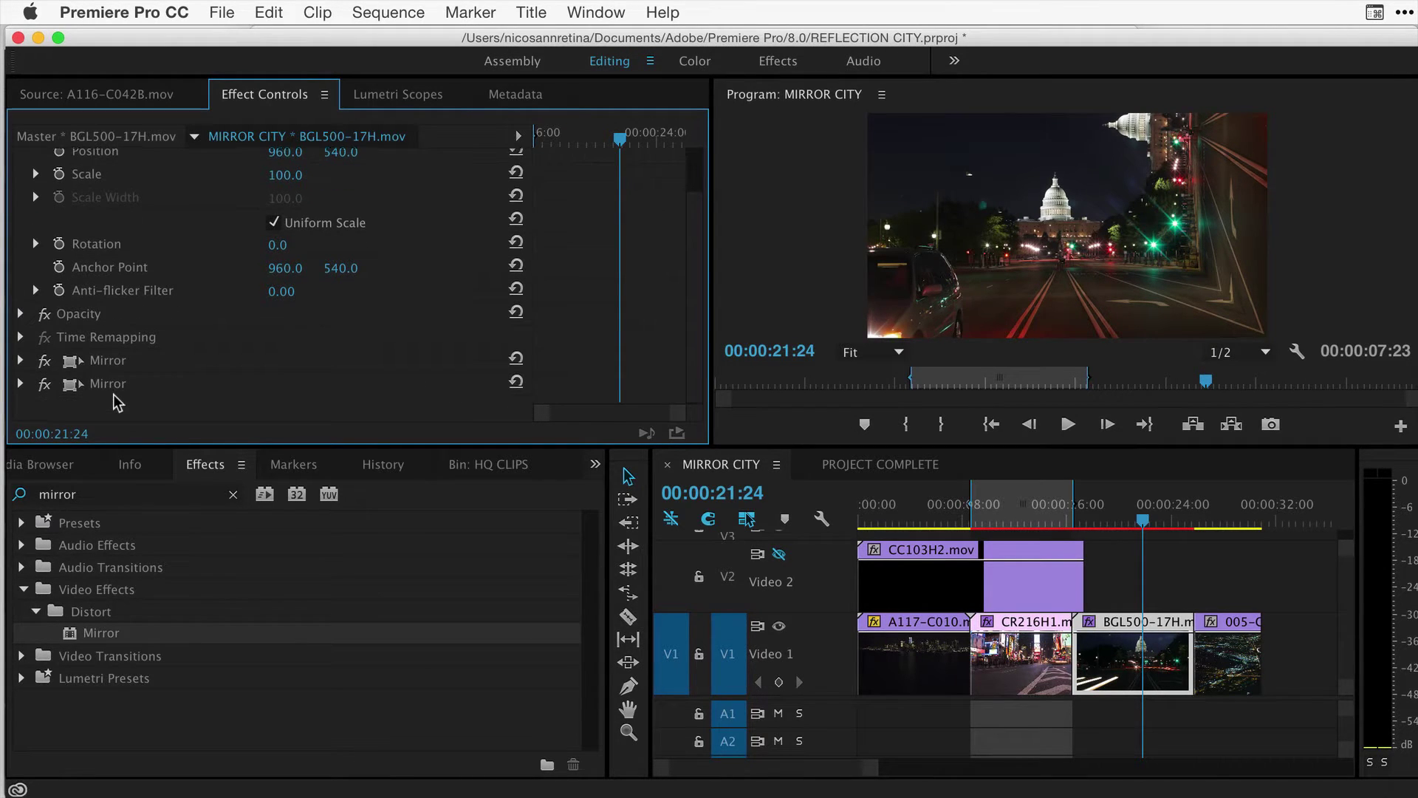
left_click(20, 384)
scroll(129, 380, "down", 3)
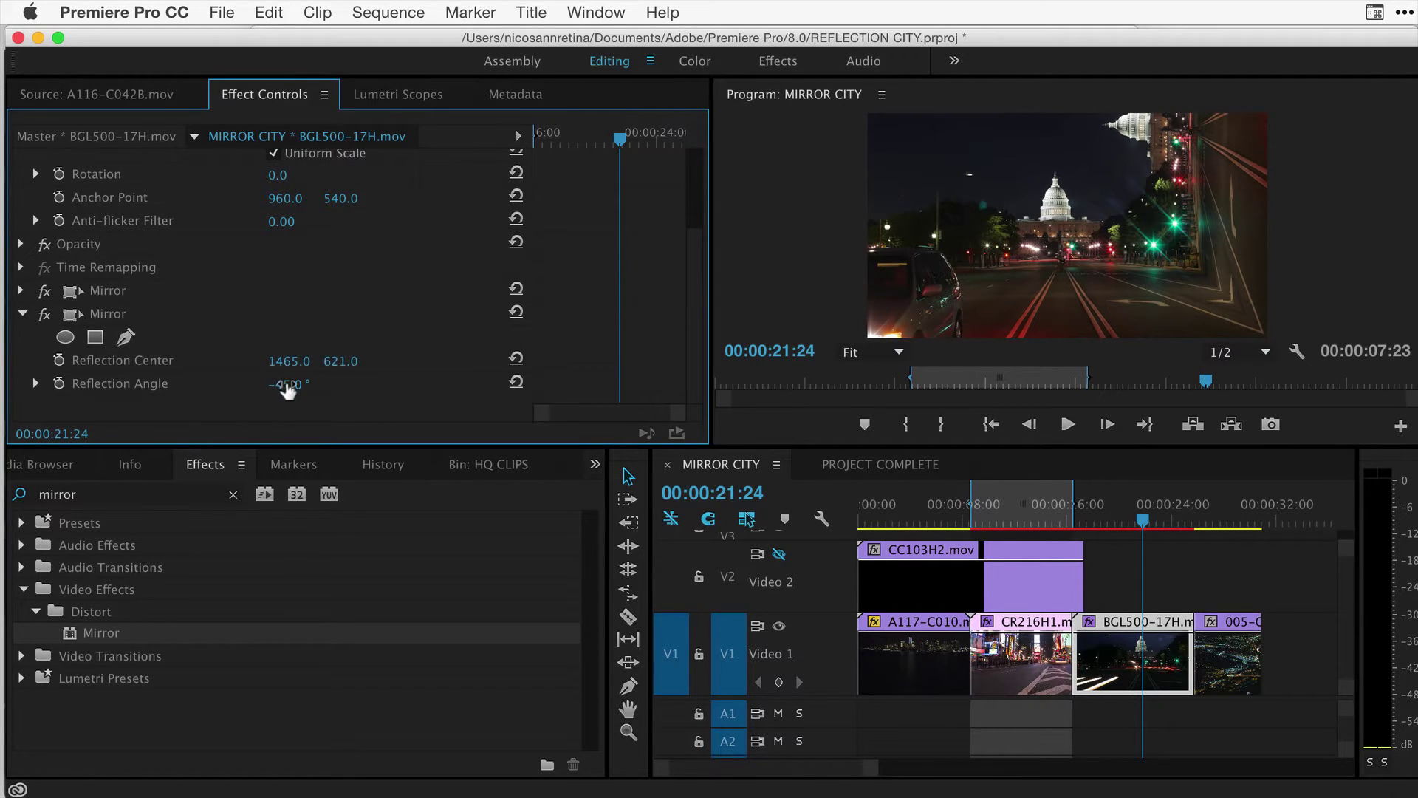
left_click_drag(287, 390, 452, 390)
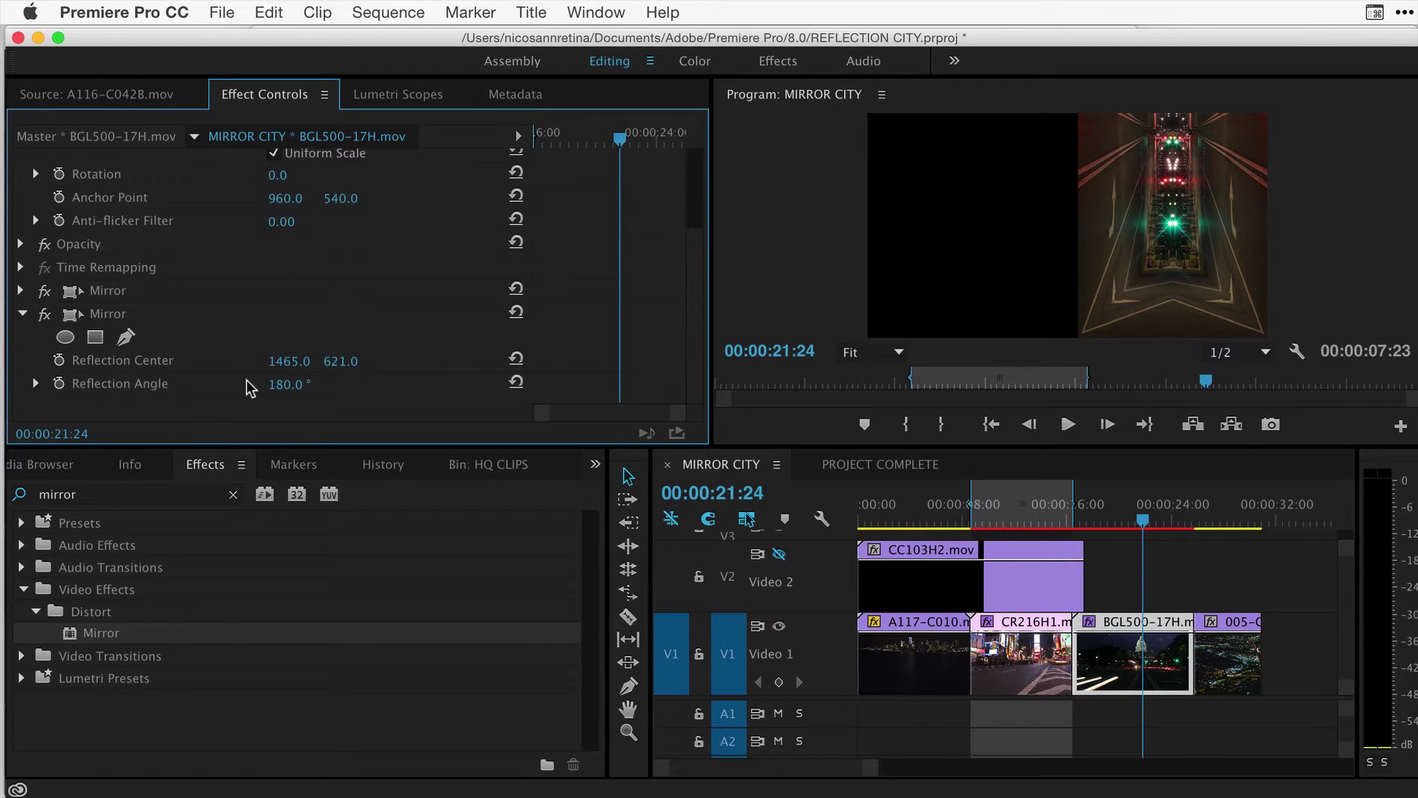
mouse_move(277, 362)
left_mouse_down()
mouse_move(318, 361)
mouse_move(251, 362)
left_mouse_up()
Mark the BGL500-17H clip and play the symmetrical Capitol result from its start.
left_click(1135, 683)
key("x")
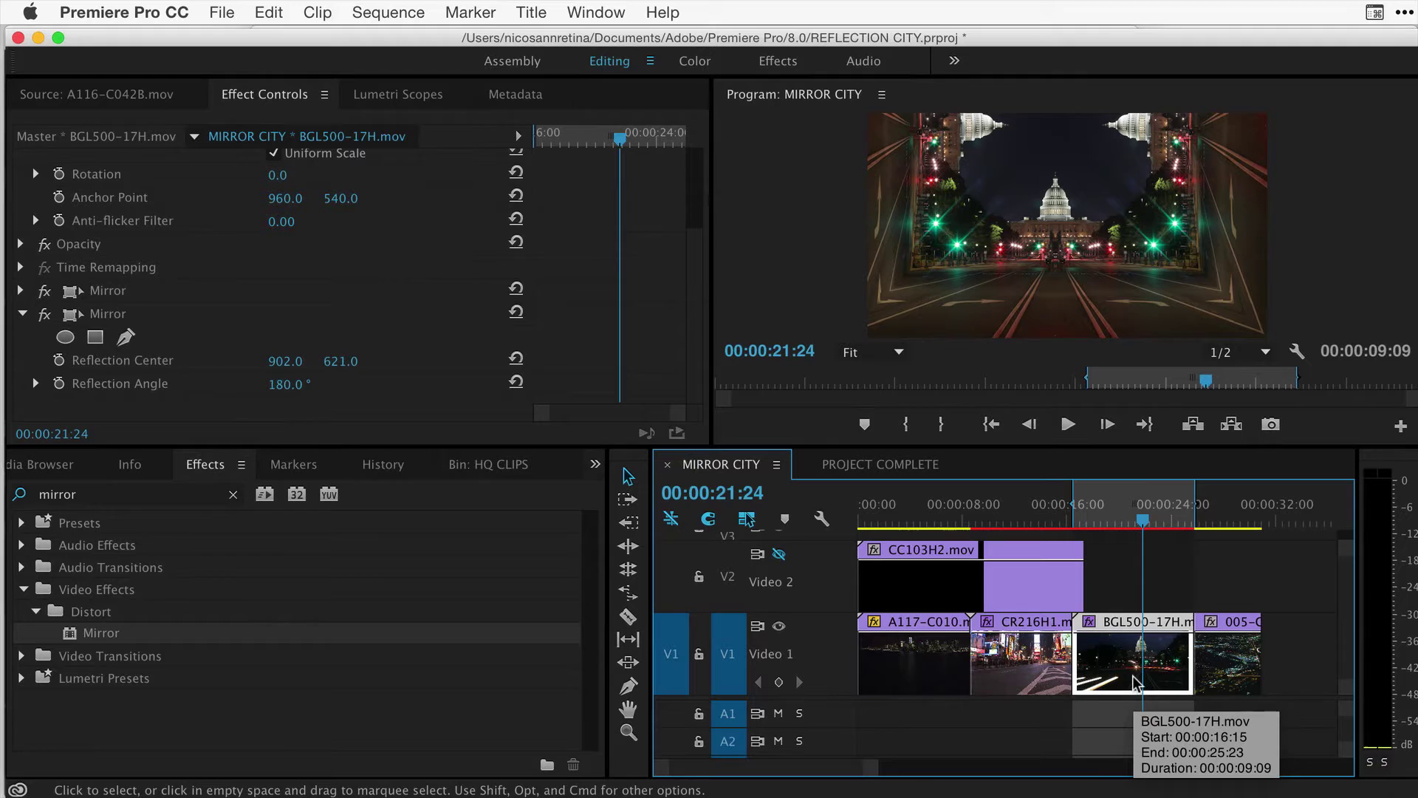
key("shift+i")
key("space")
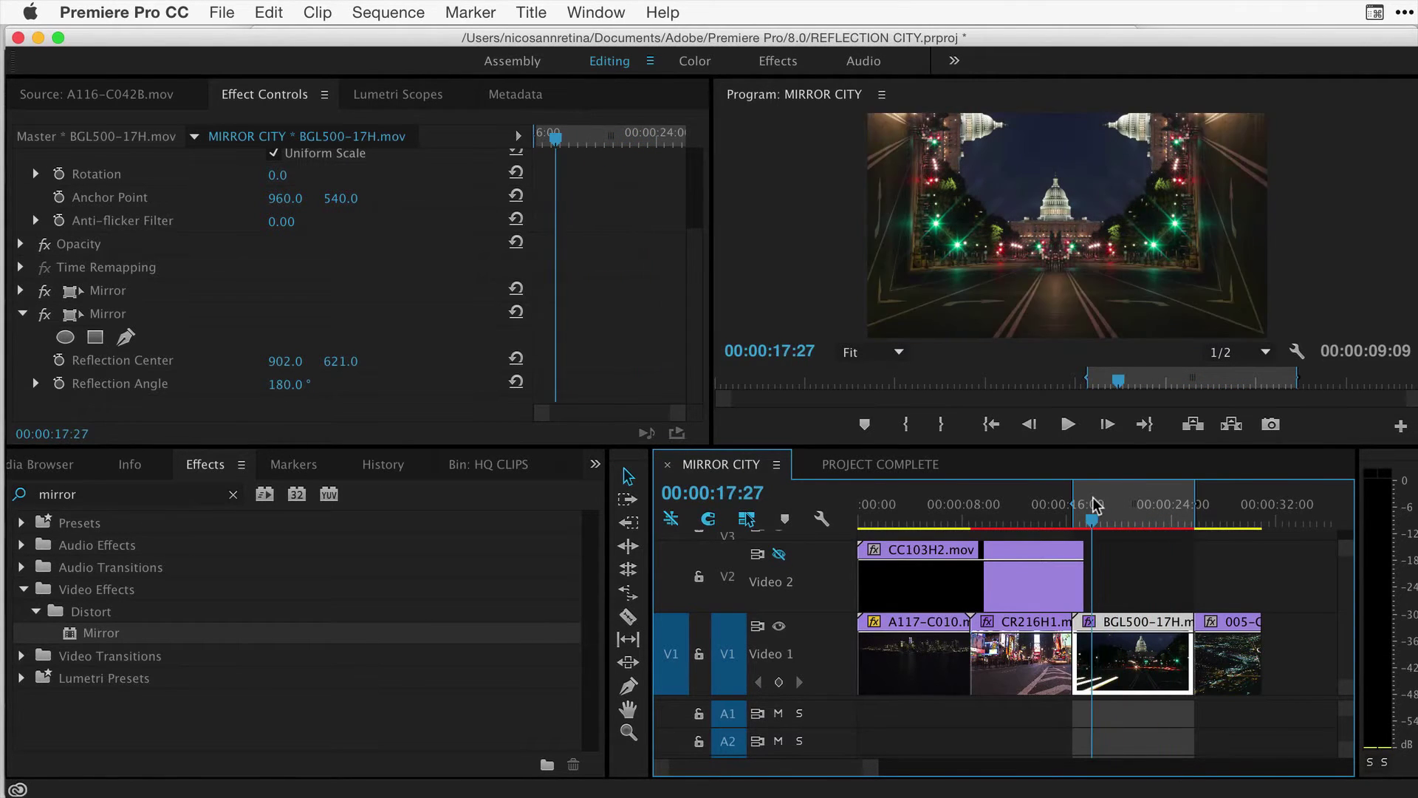
key("space")
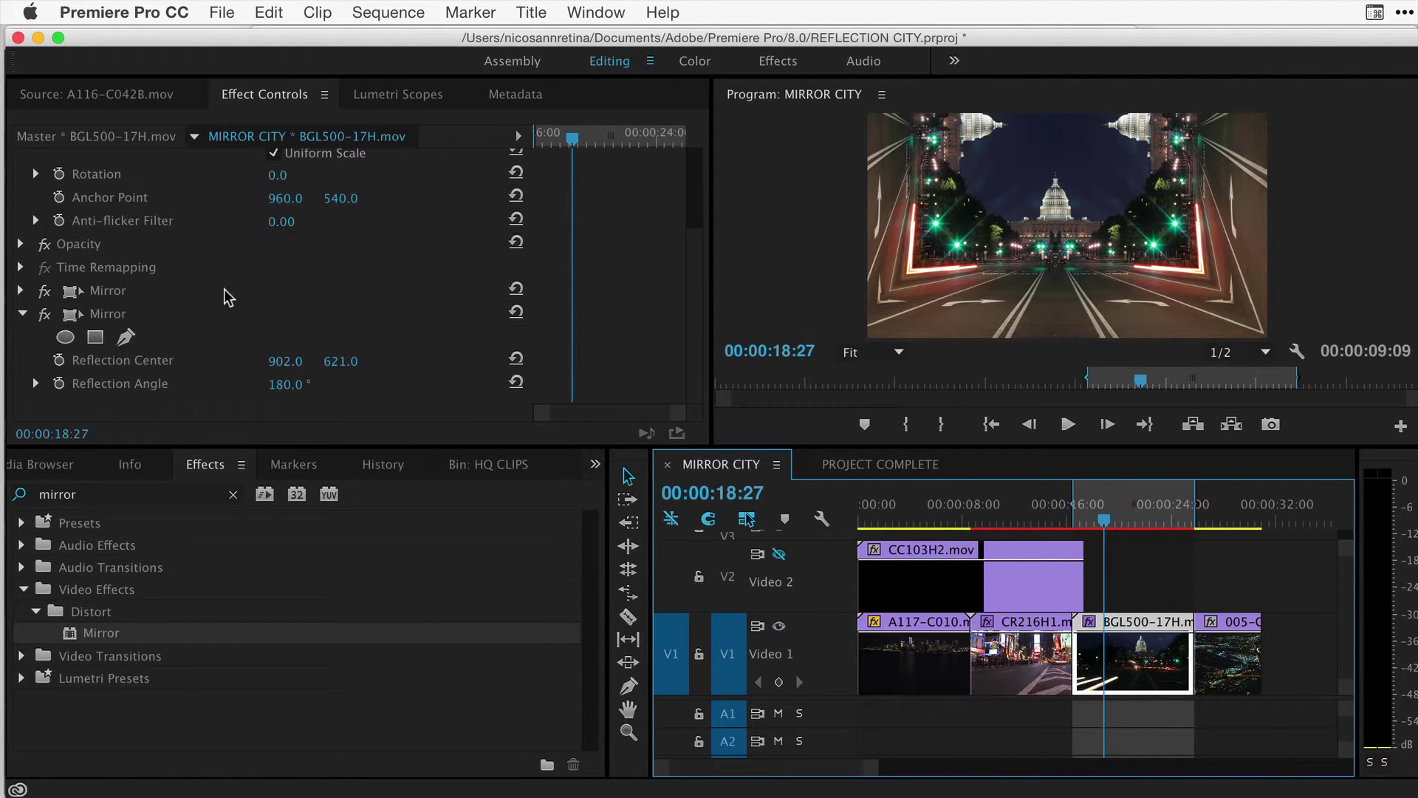
scroll(131, 191, "up", 3)
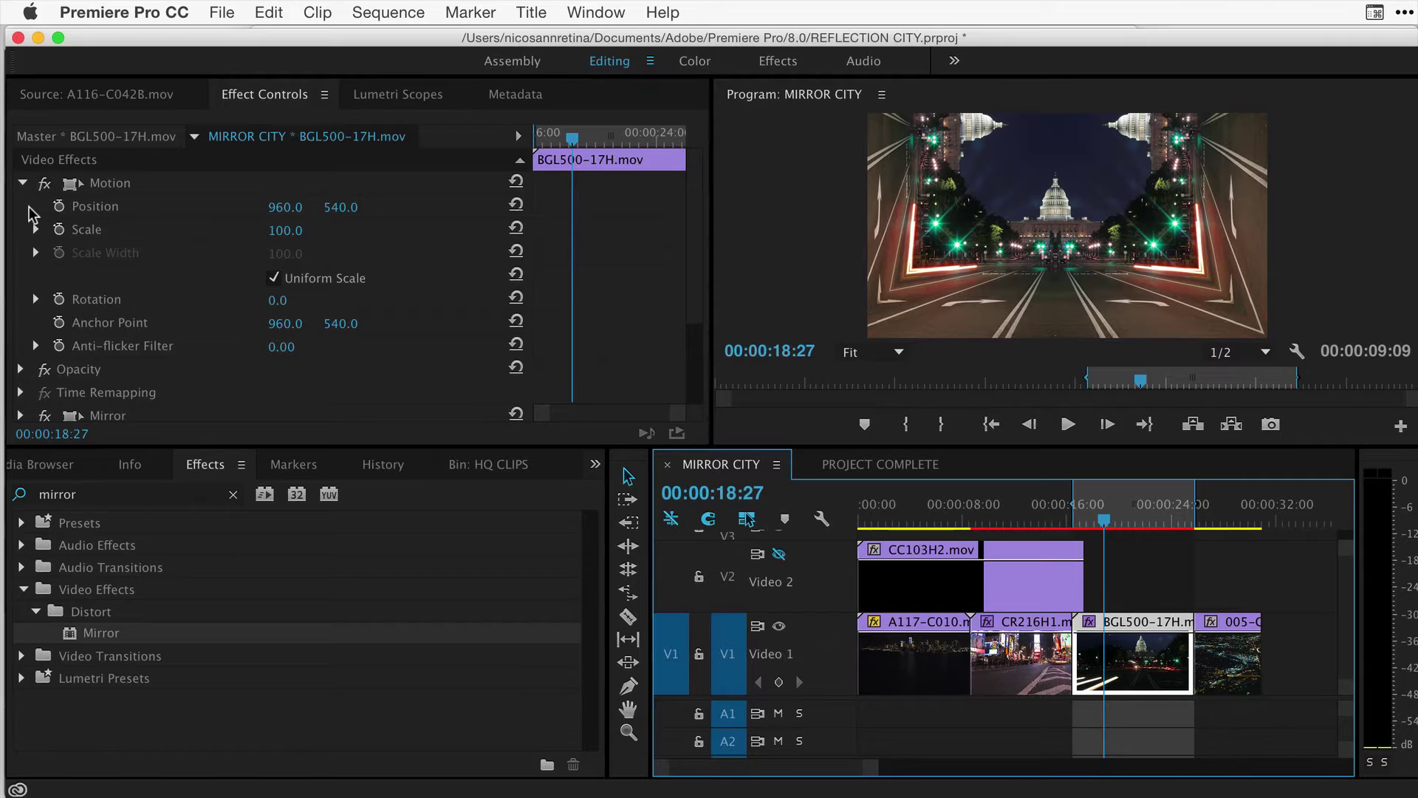
Set starting Position and Scale keyframes at the Capitol clip's first frame.
left_click(22, 184)
left_click(23, 183)
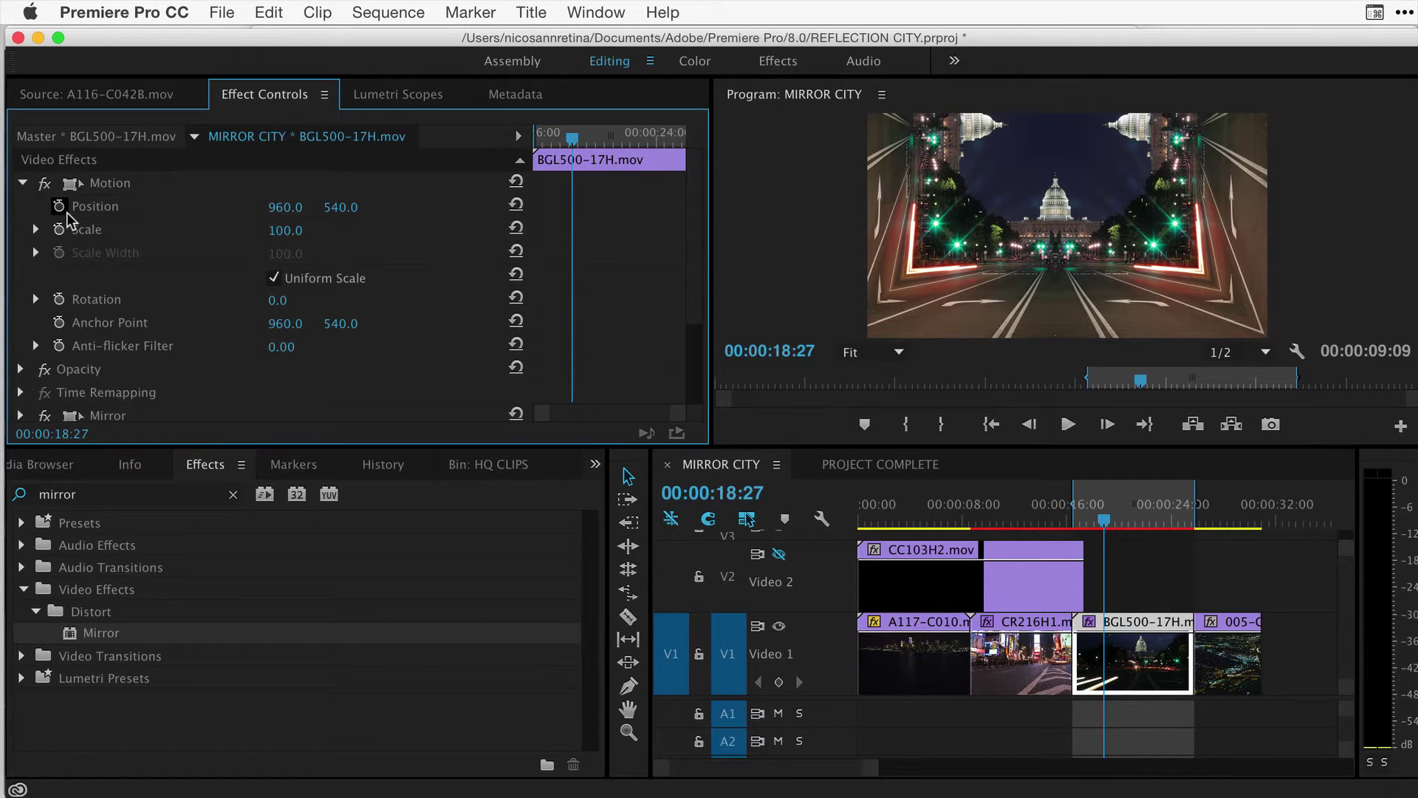
left_click_drag(585, 137, 536, 140)
left_click(59, 206)
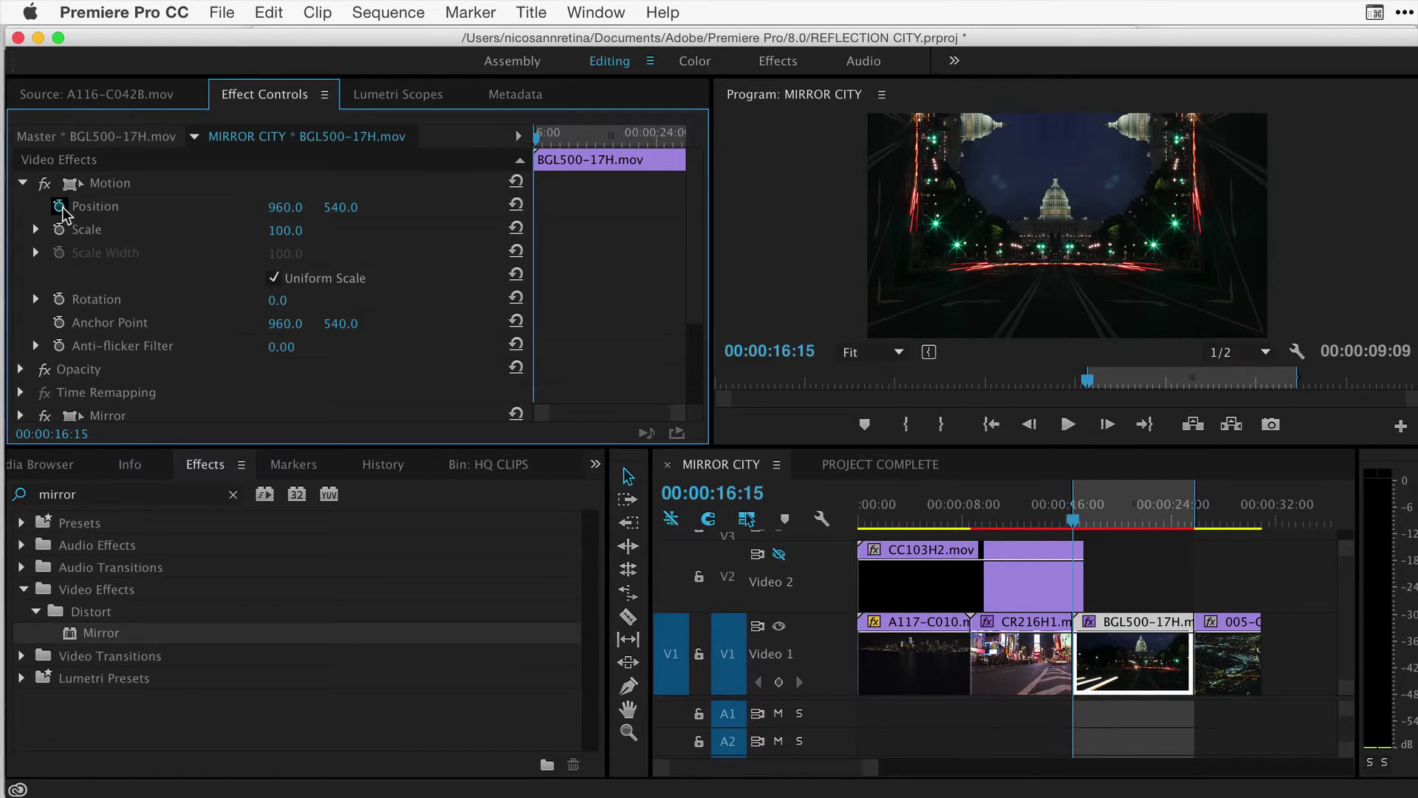
left_click(58, 230)
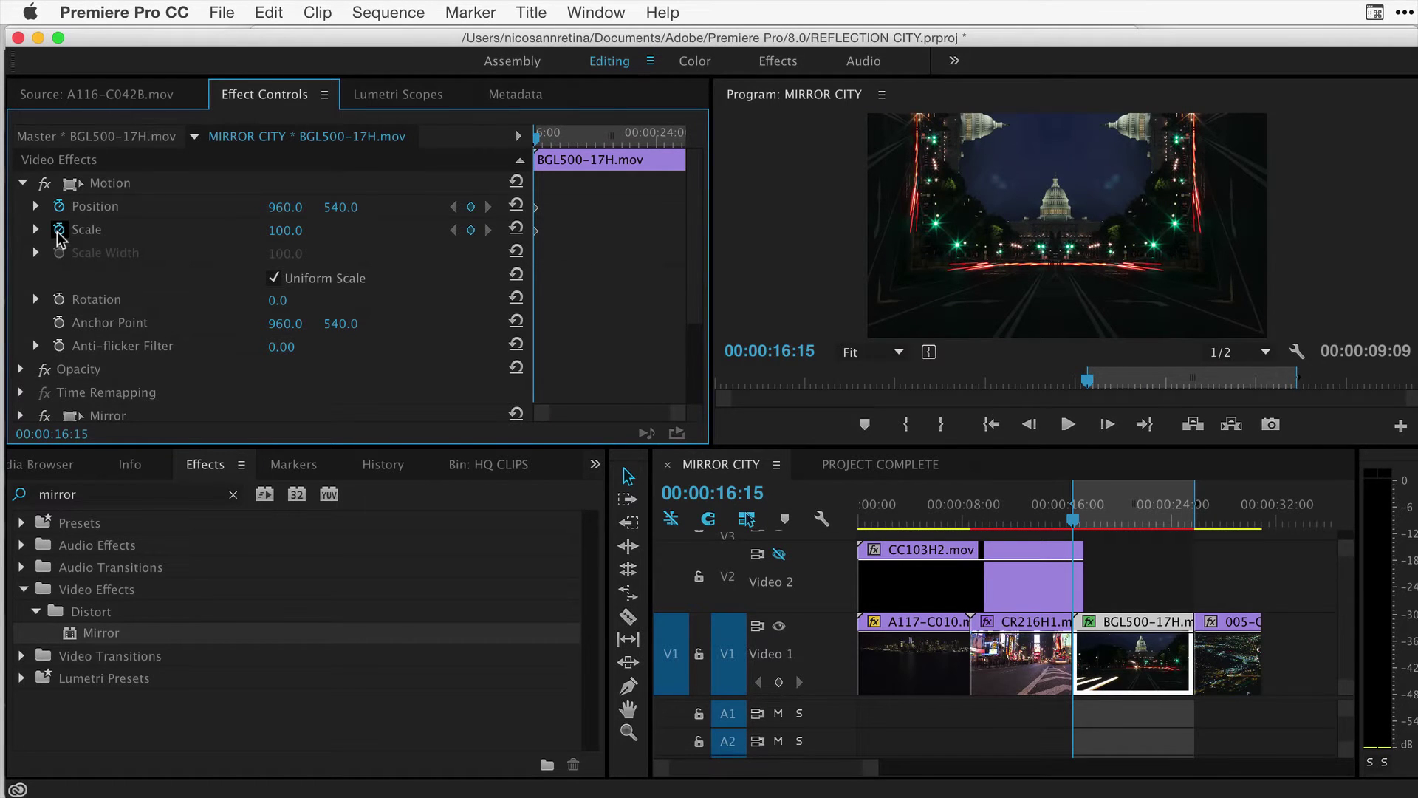
At the clip's last frame set Scale 110 and Position Y 578, then play back.
left_click_drag(544, 138, 687, 148)
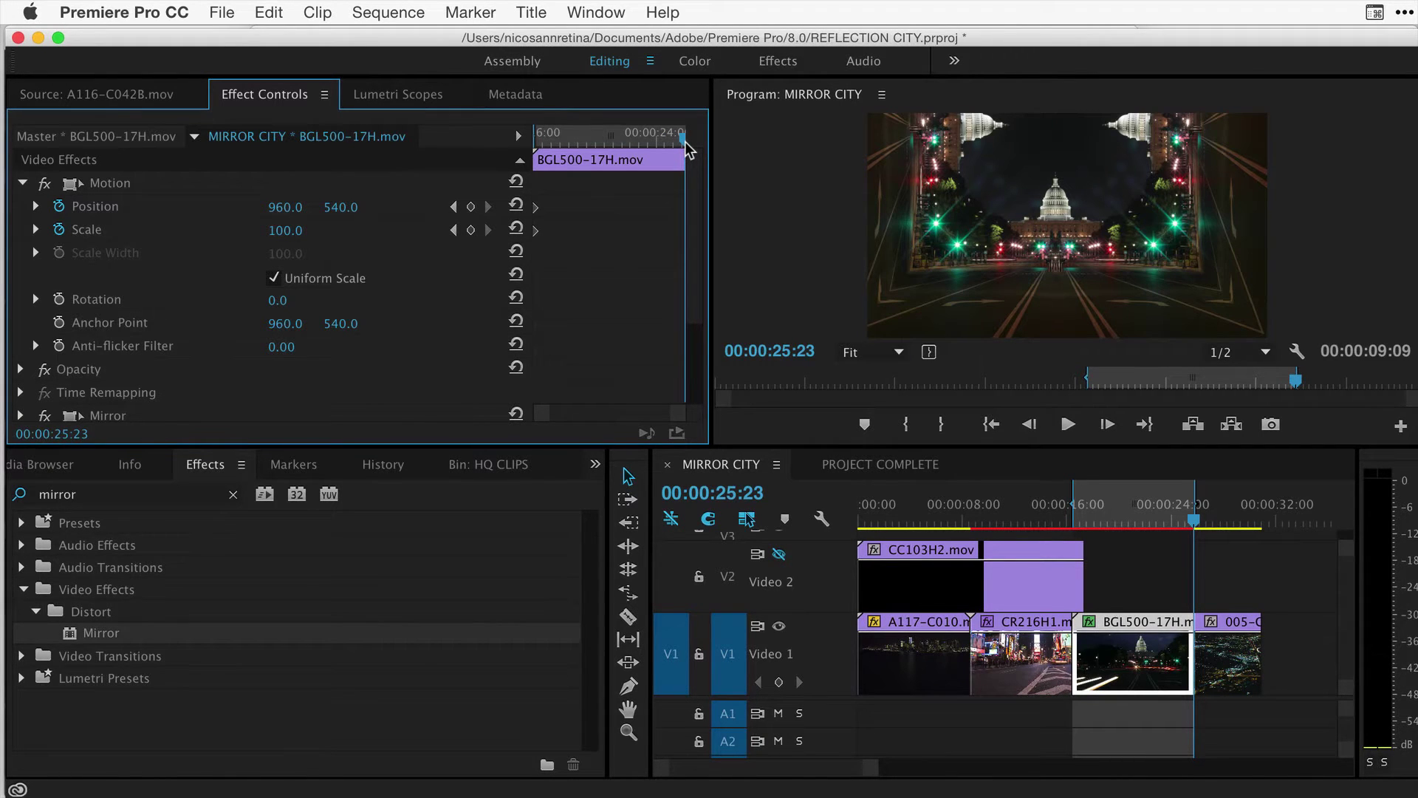
left_click(277, 231)
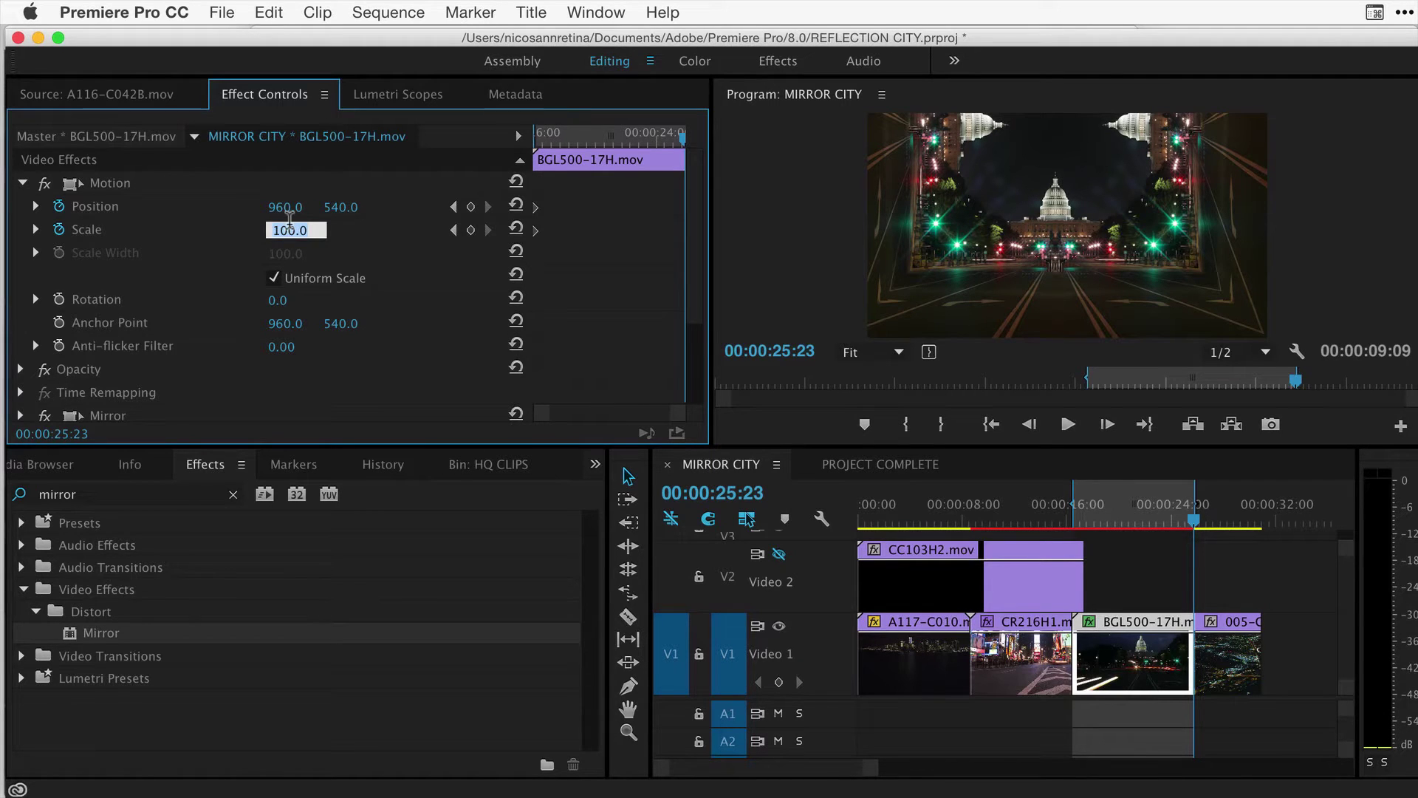
type("110")
key("Return")
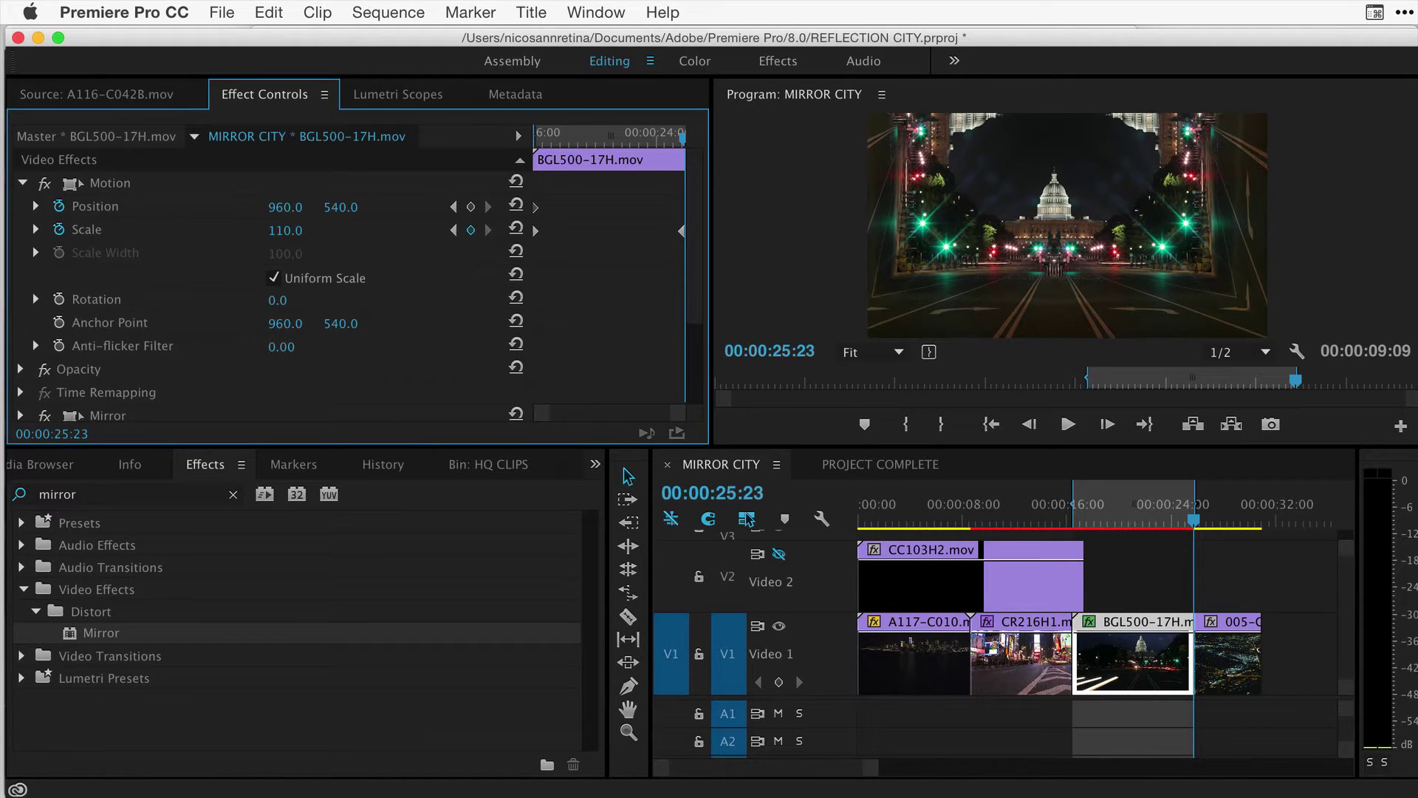
left_click_drag(340, 207, 367, 206)
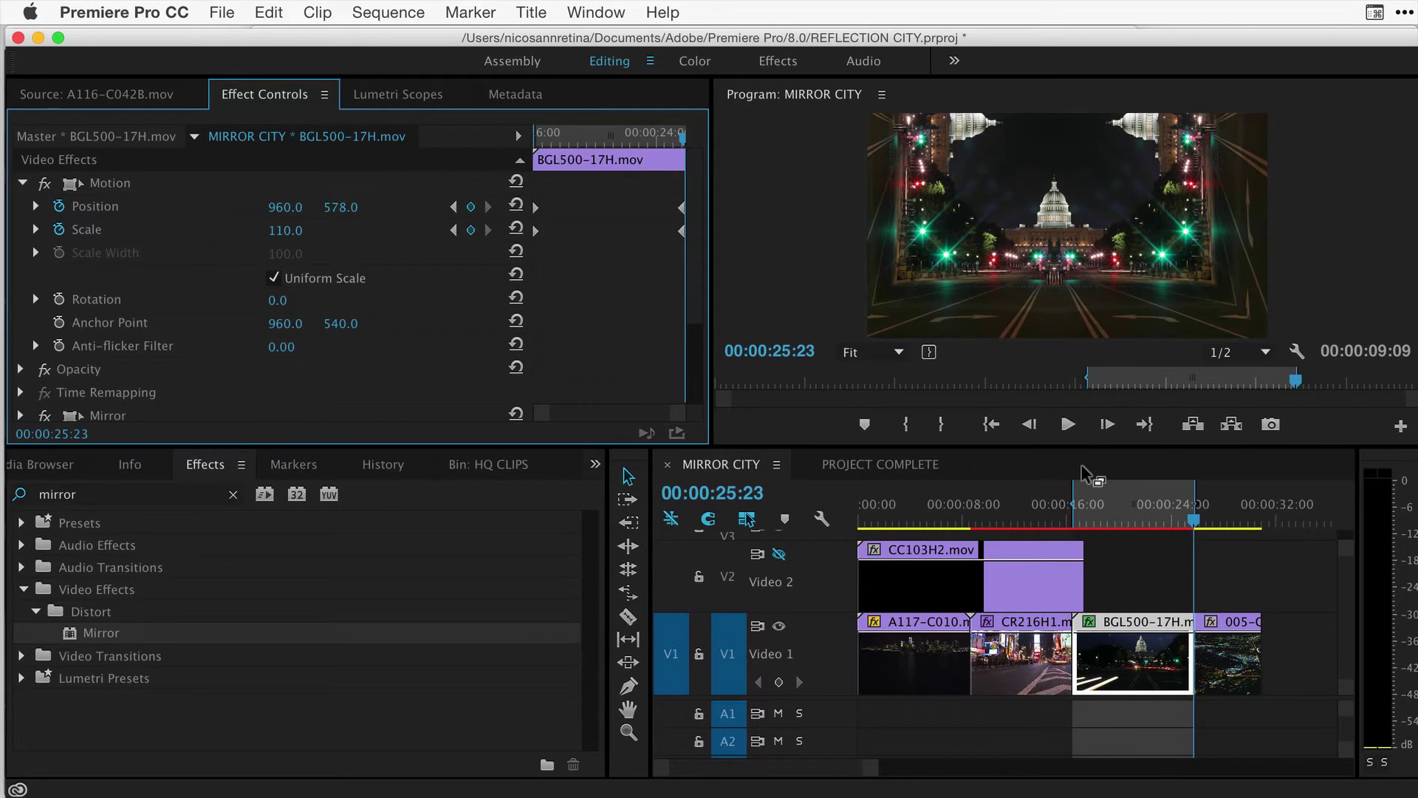
left_click(1144, 669)
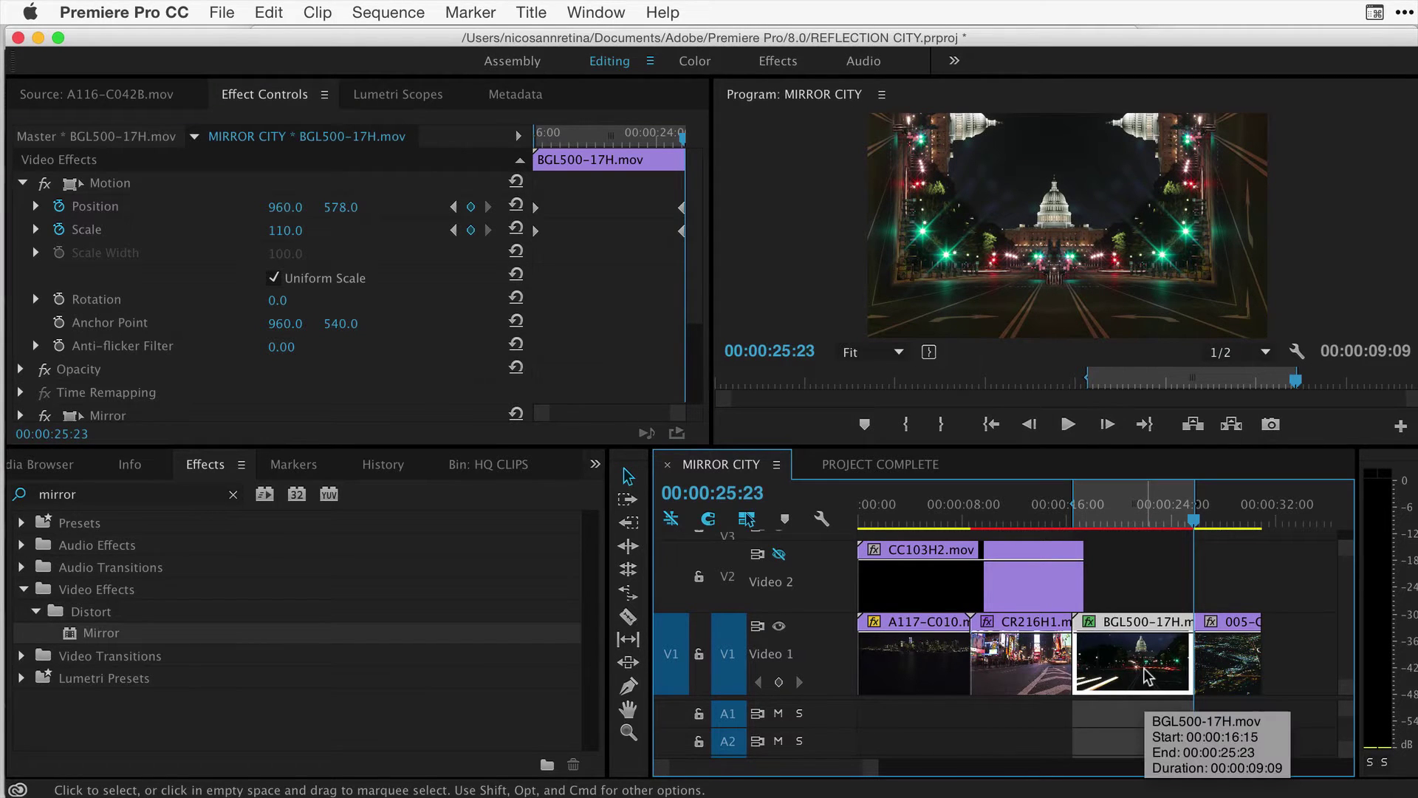
key("Up")
key("space")
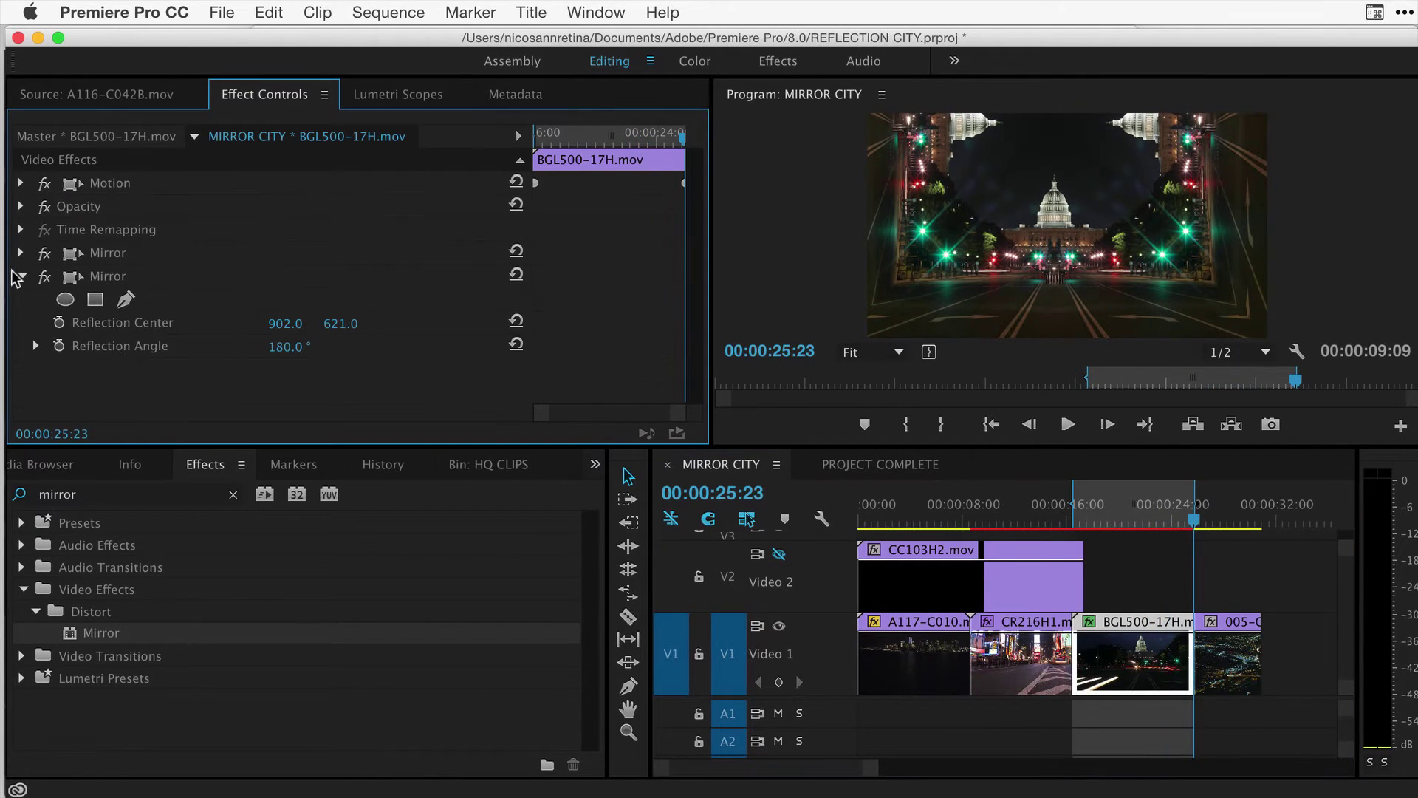
Select both Mirror effects on the Capitol clip and save them as preset 'Mirror 3 Times'.
left_click(20, 277)
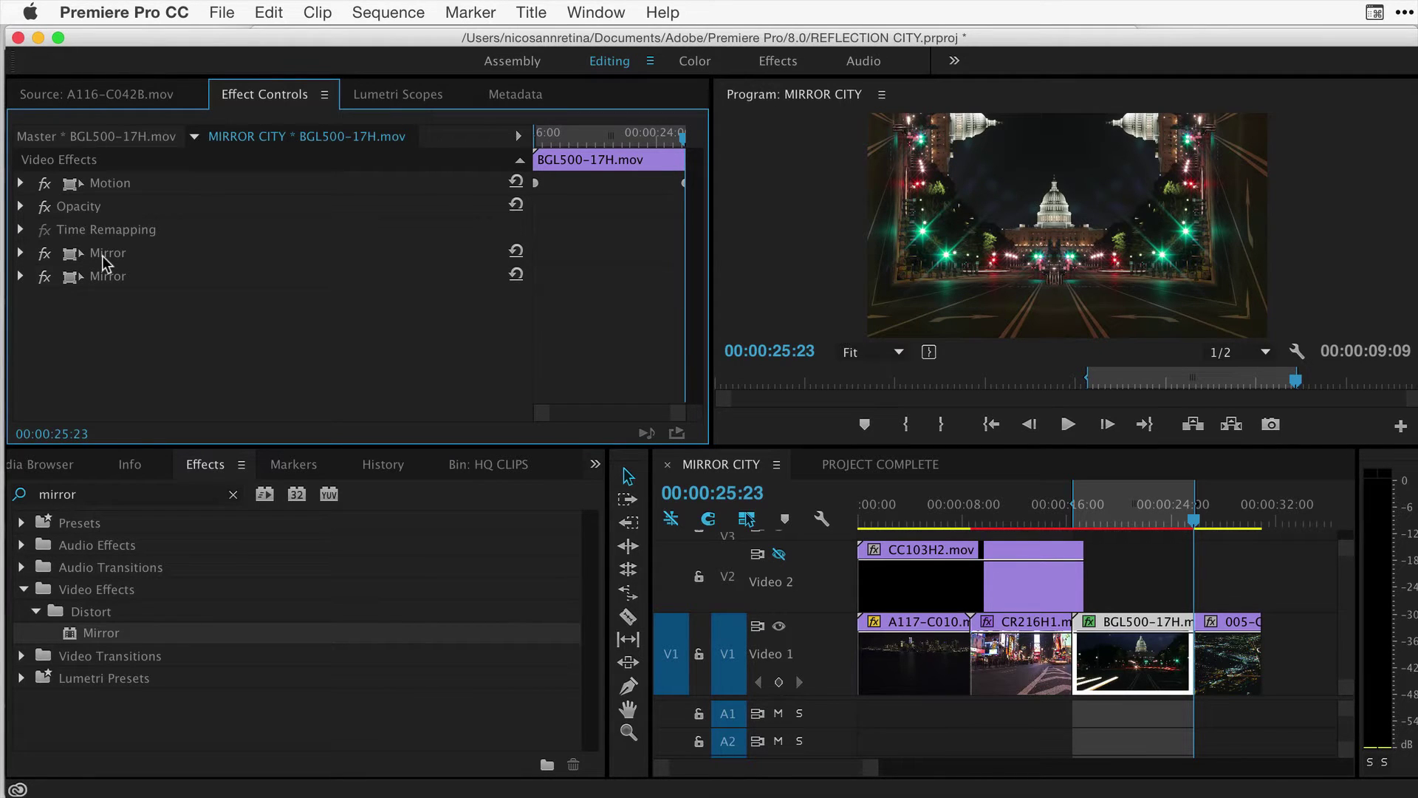
left_click(102, 256)
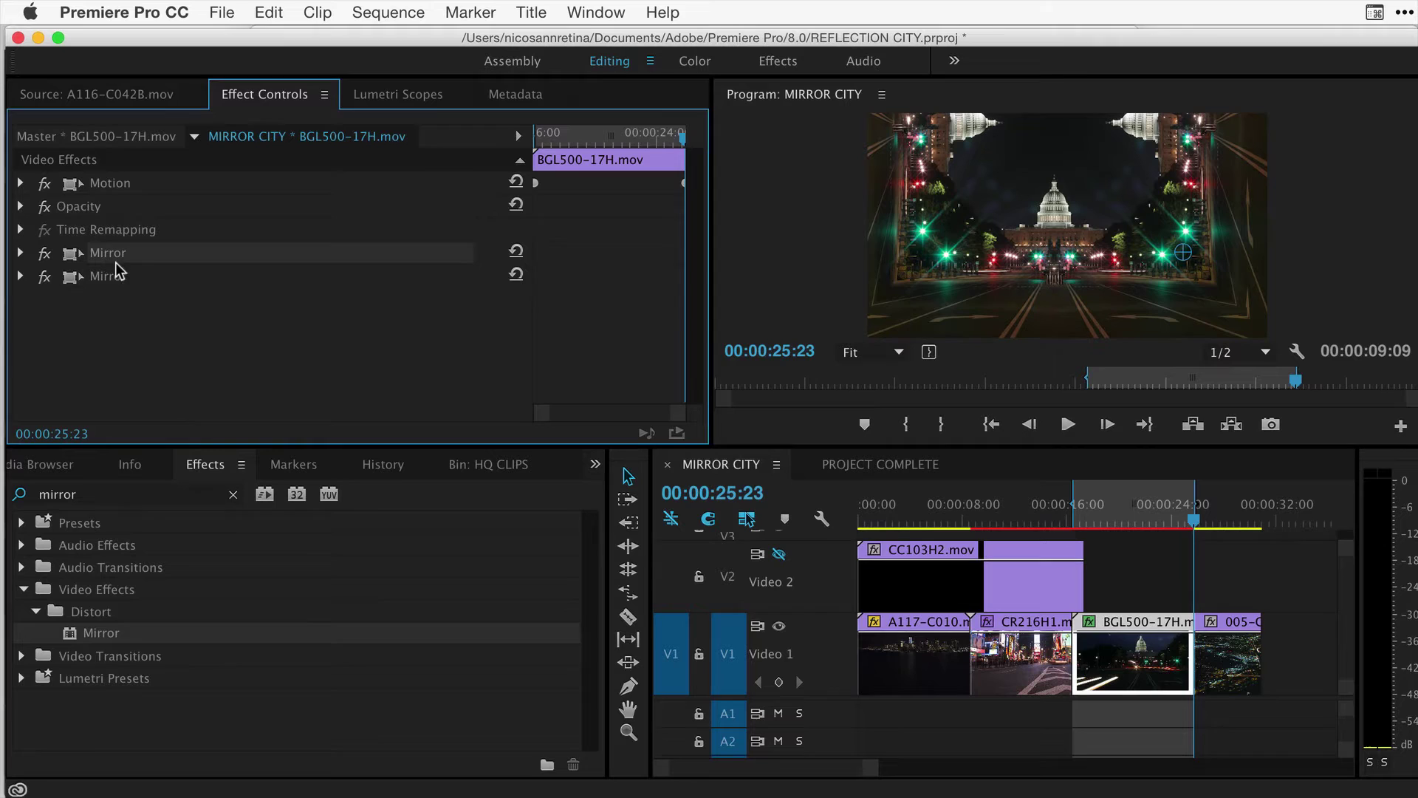
left_click(113, 278)
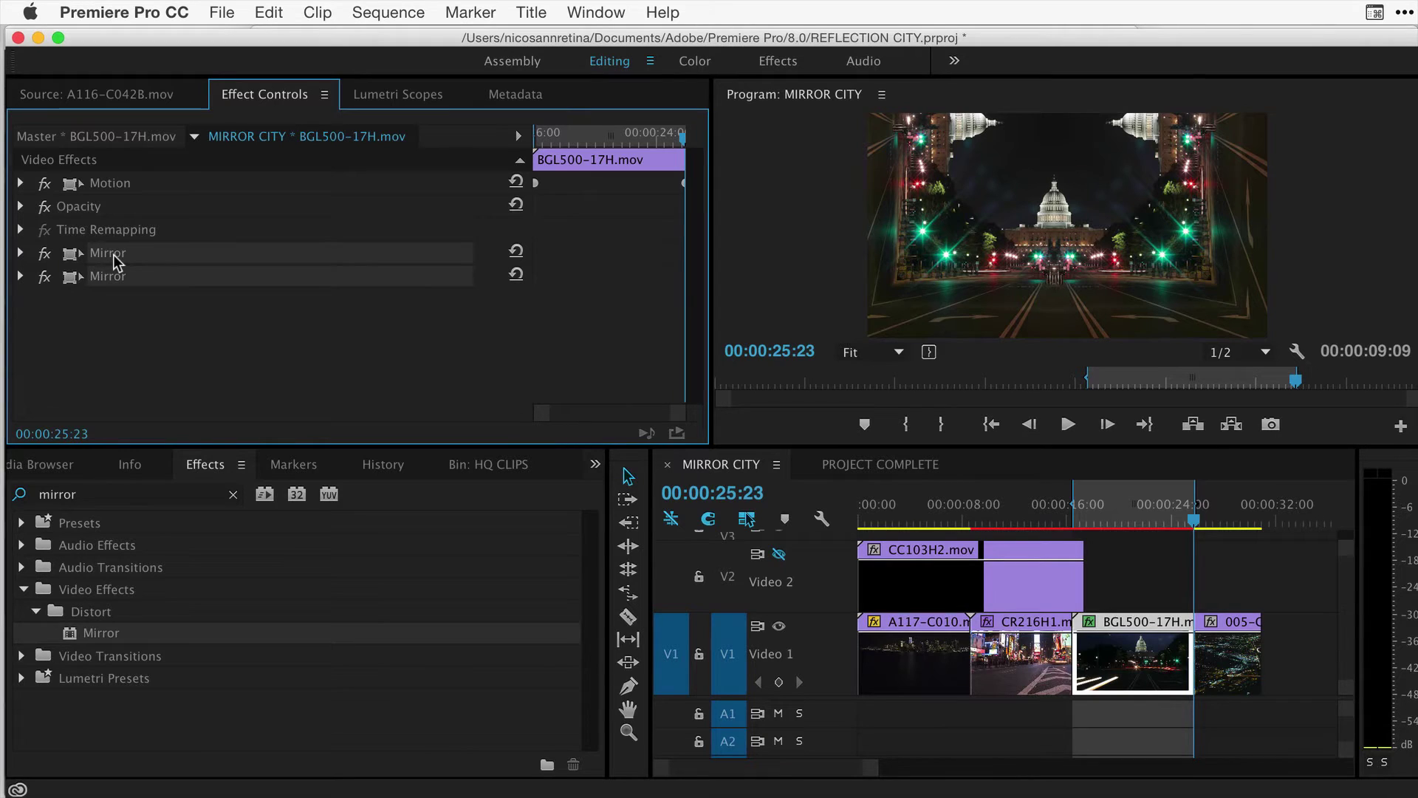
right_click(116, 262)
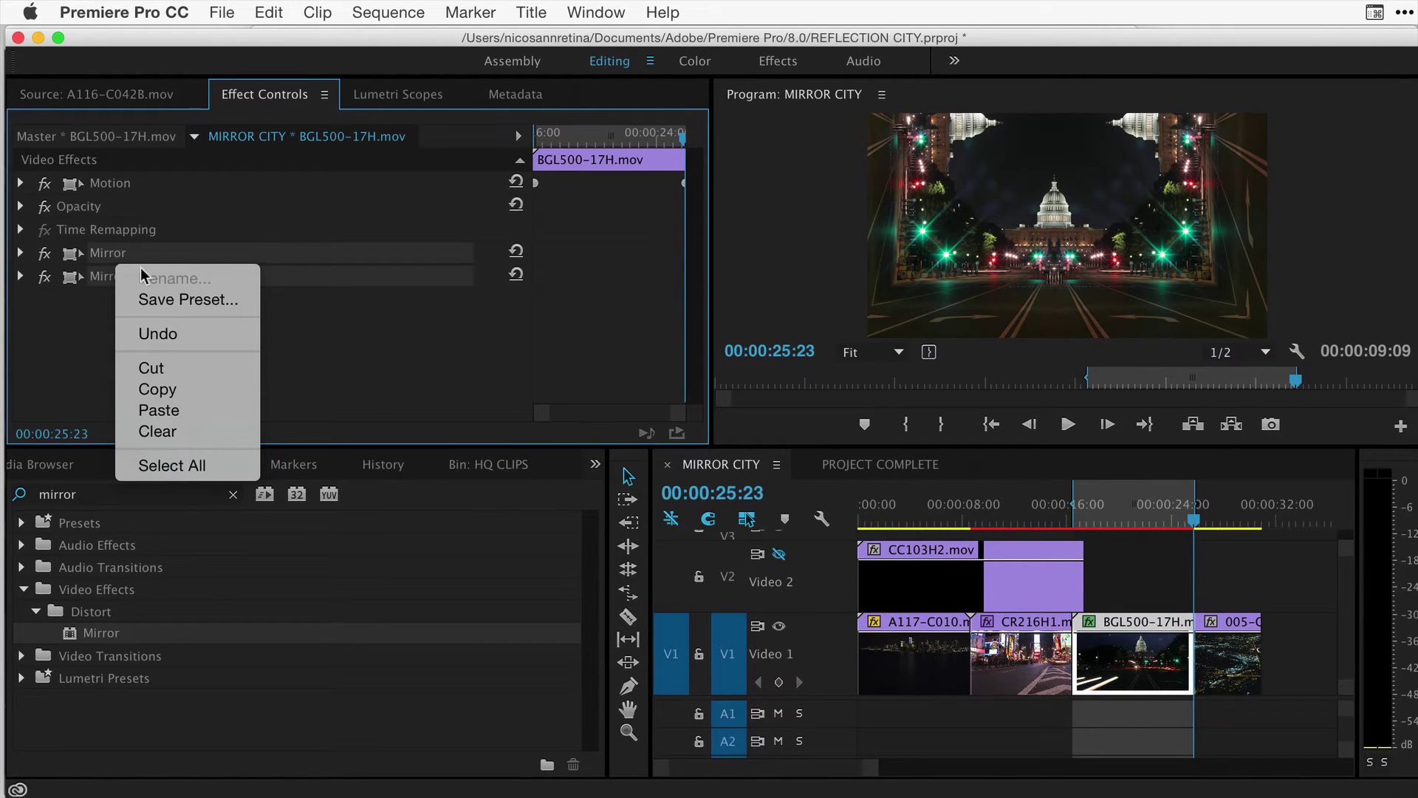
left_click(166, 299)
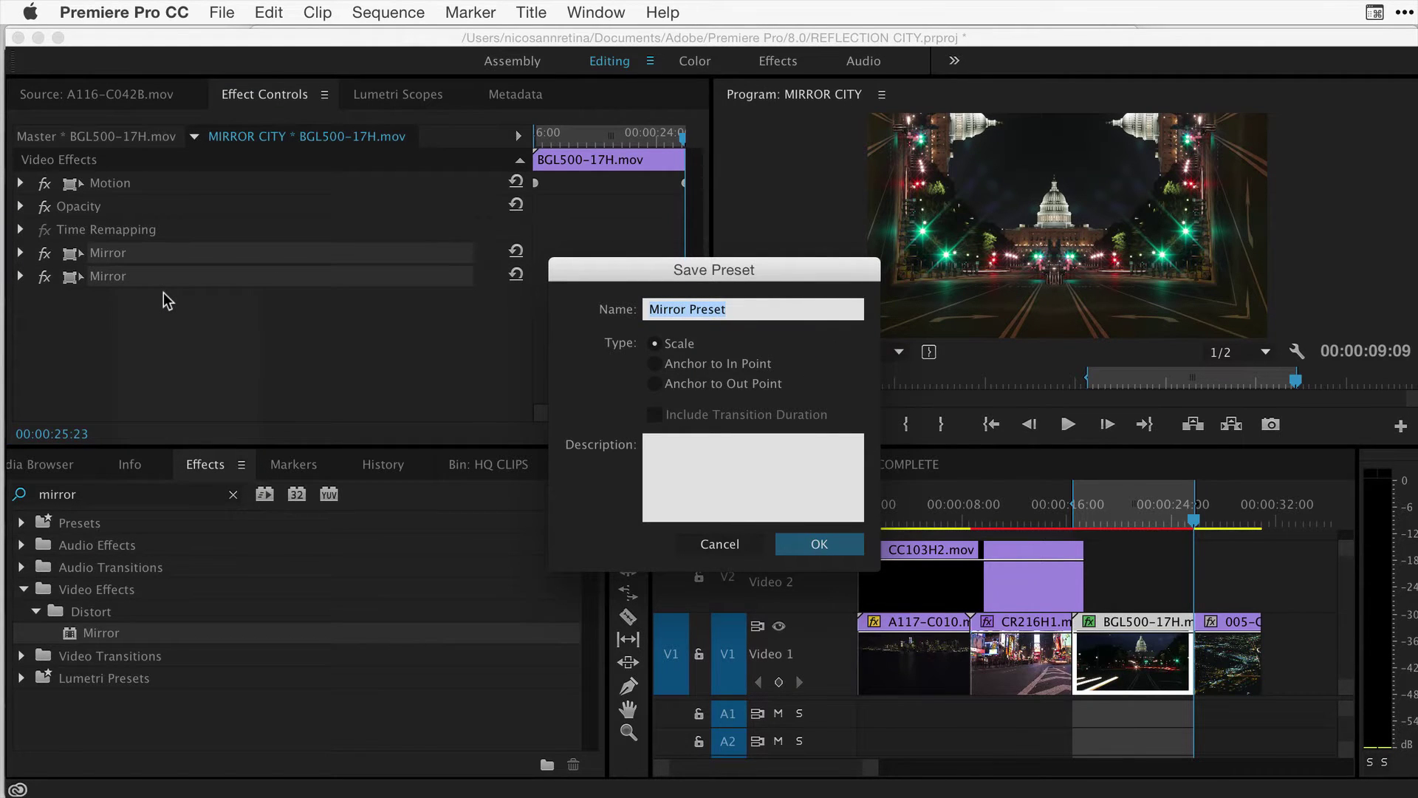
left_click(755, 309)
type("3 times")
key("BackSpace")
key("BackSpace")
key("BackSpace")
key("BackSpace")
key("BackSpace")
type("Times")
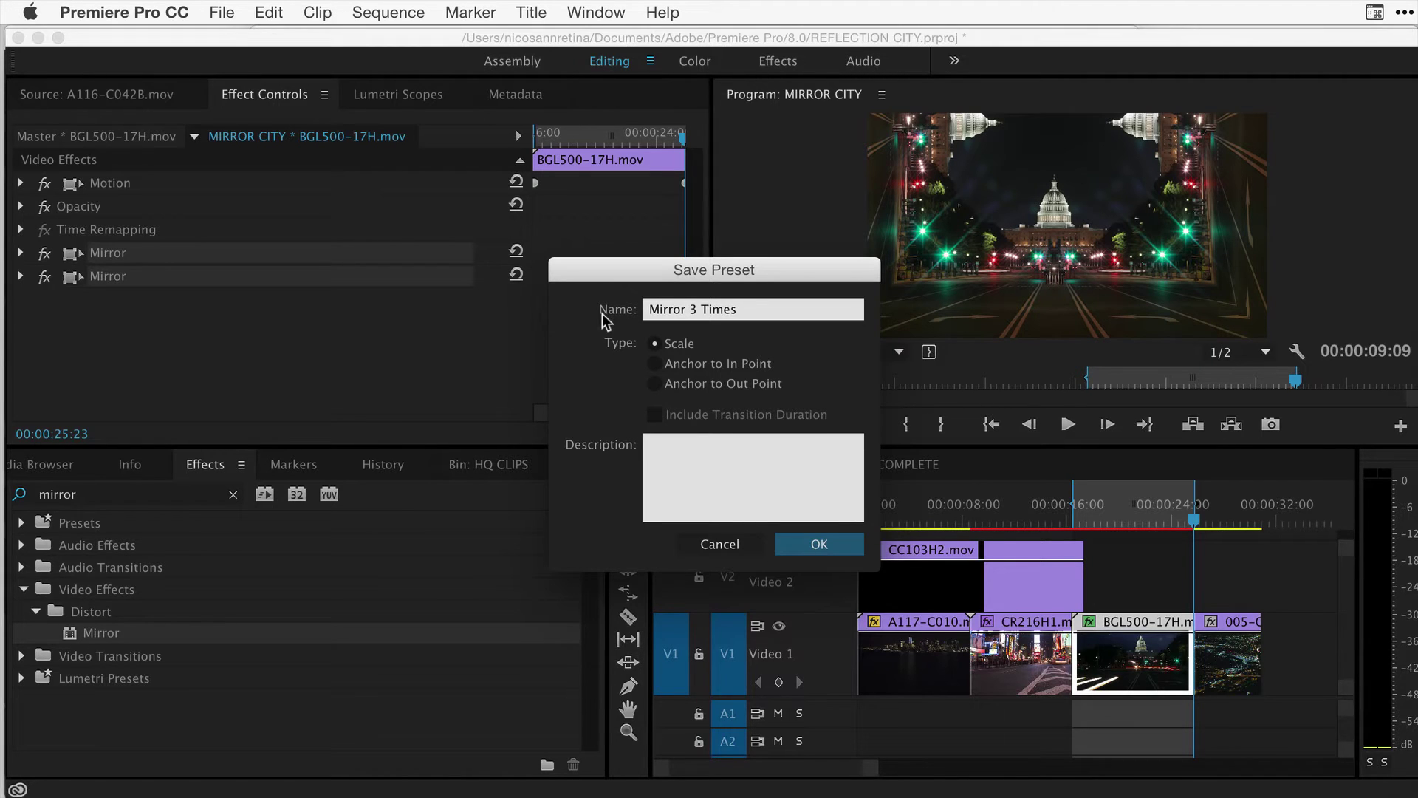
left_click(829, 547)
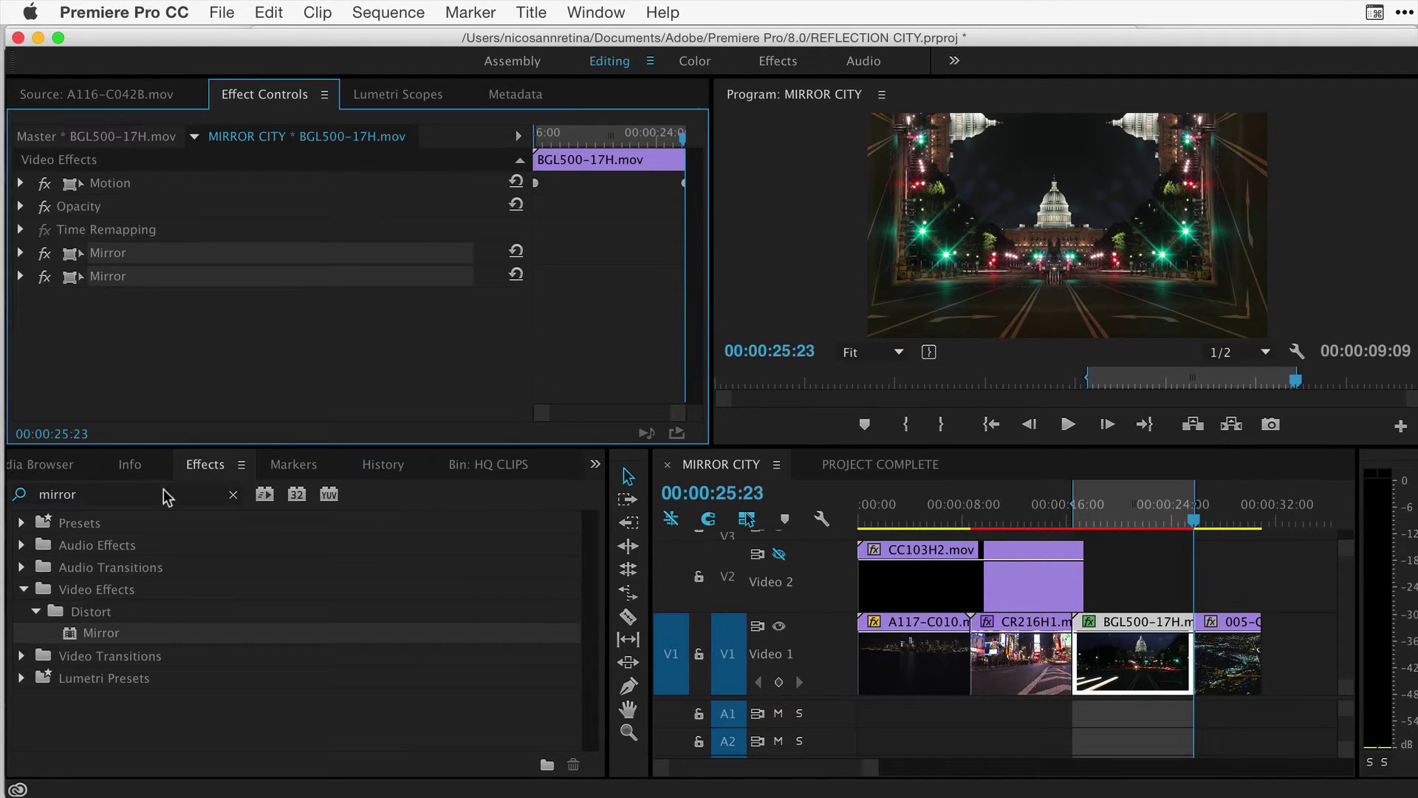
Drag the Mirror 3 Times preset onto the 005-C048v2 clip and scrub to preview it.
left_click(23, 526)
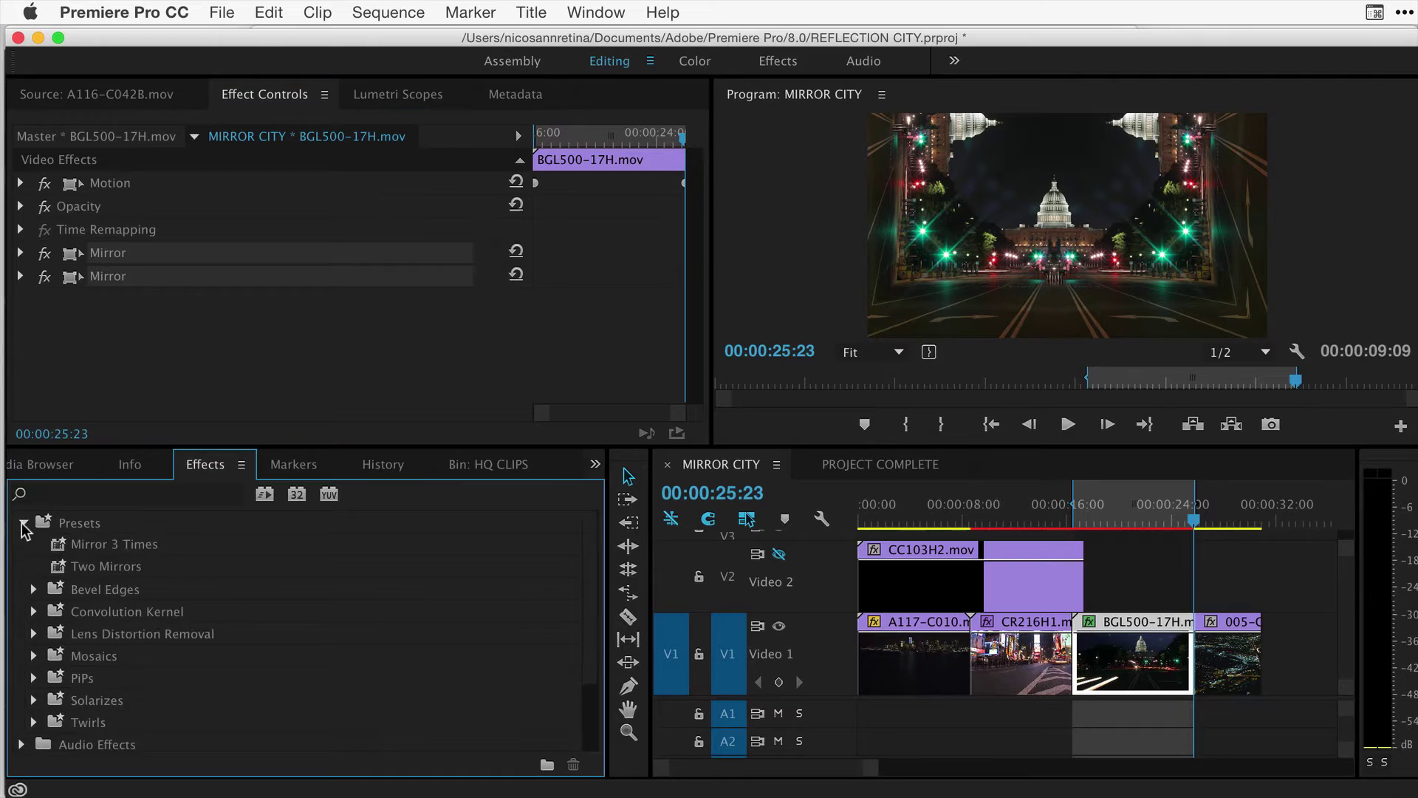
left_click(55, 548)
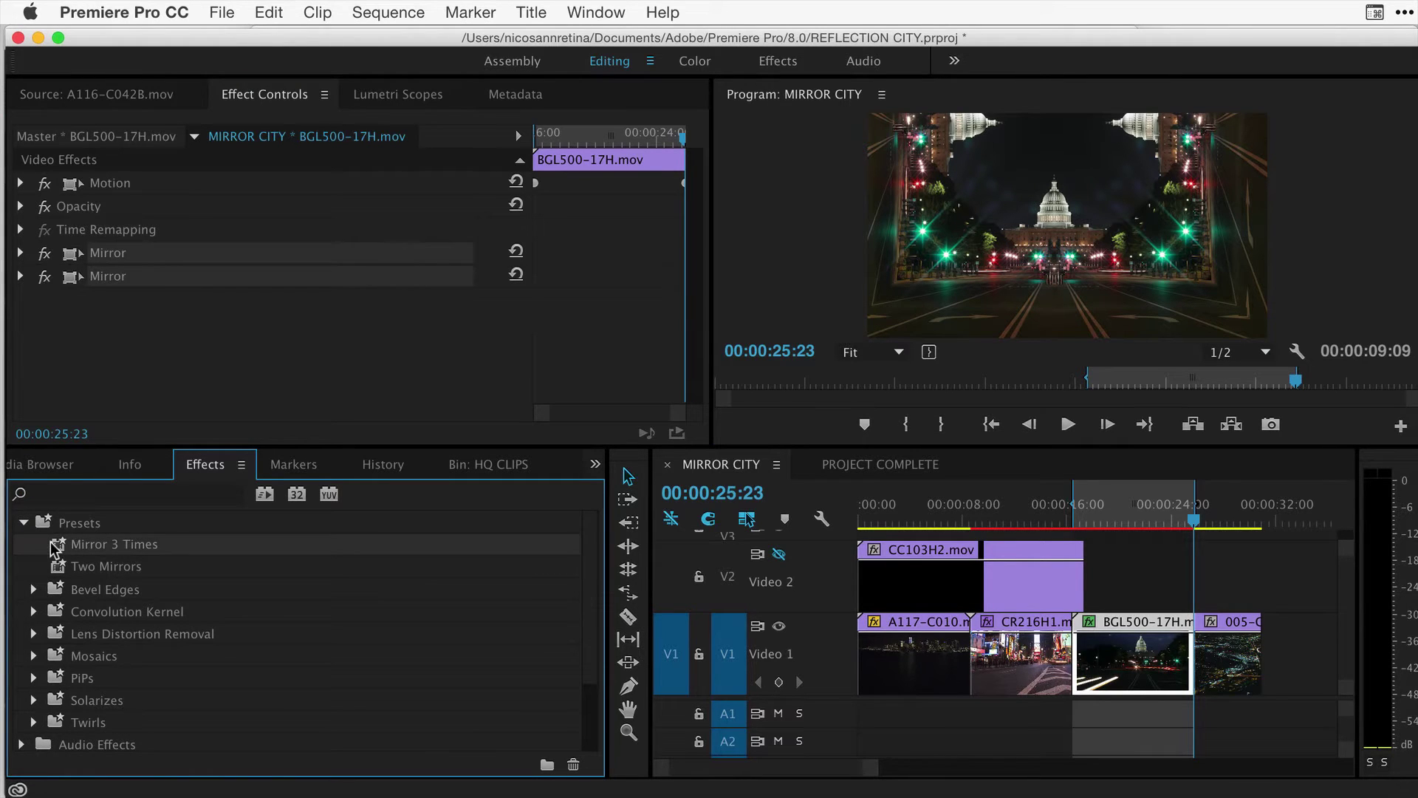
left_click(1226, 513)
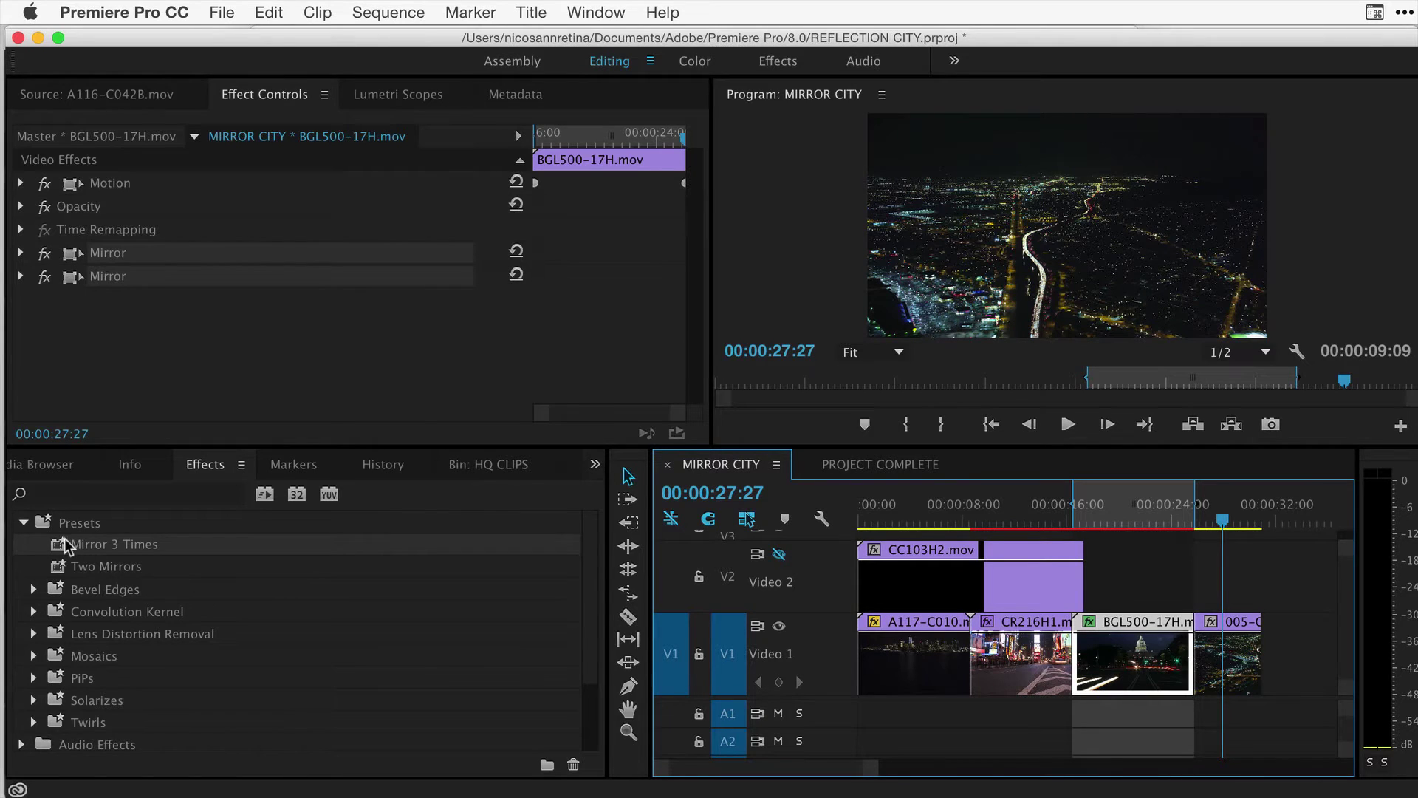
left_click_drag(66, 547, 1246, 689)
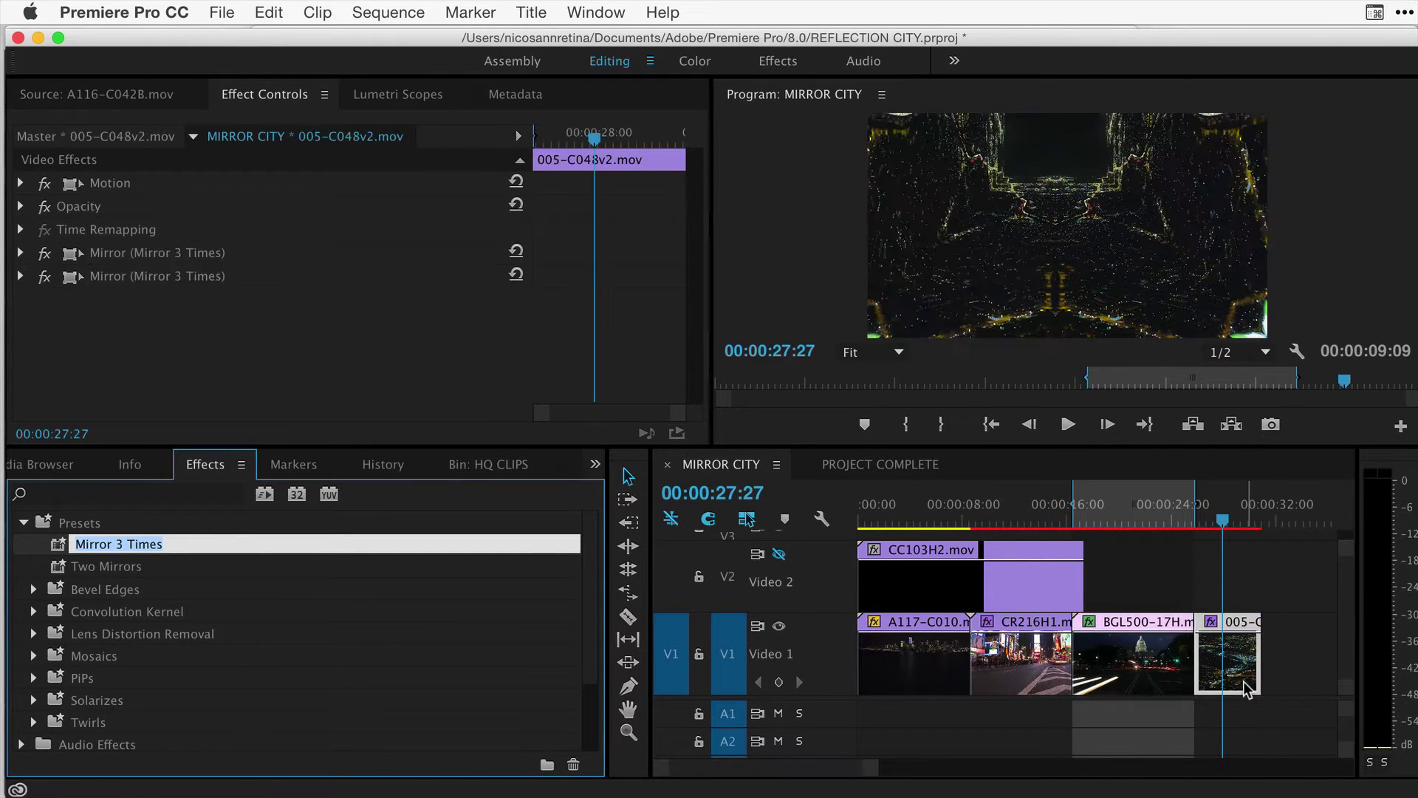
left_click(1241, 517)
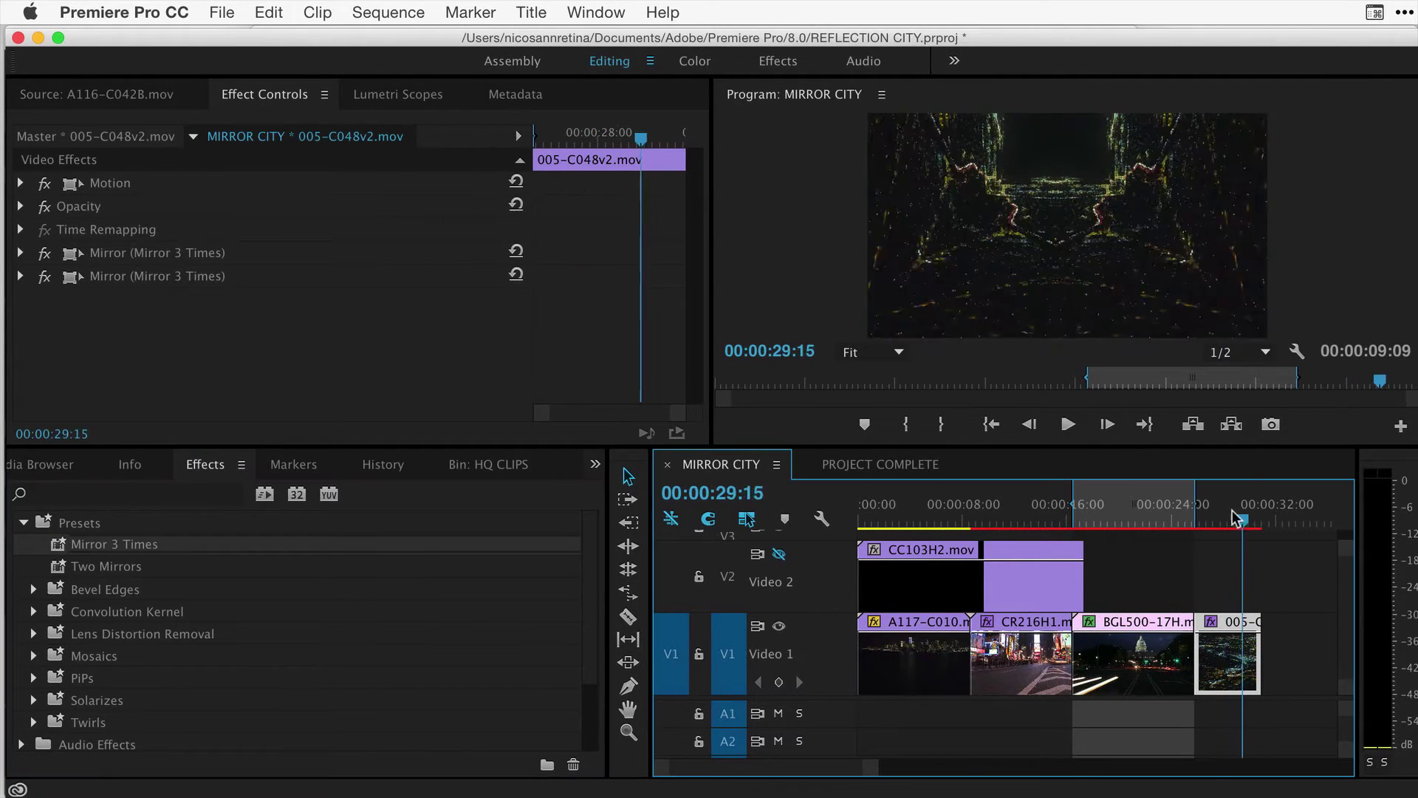
left_click_drag(1234, 514, 1221, 517)
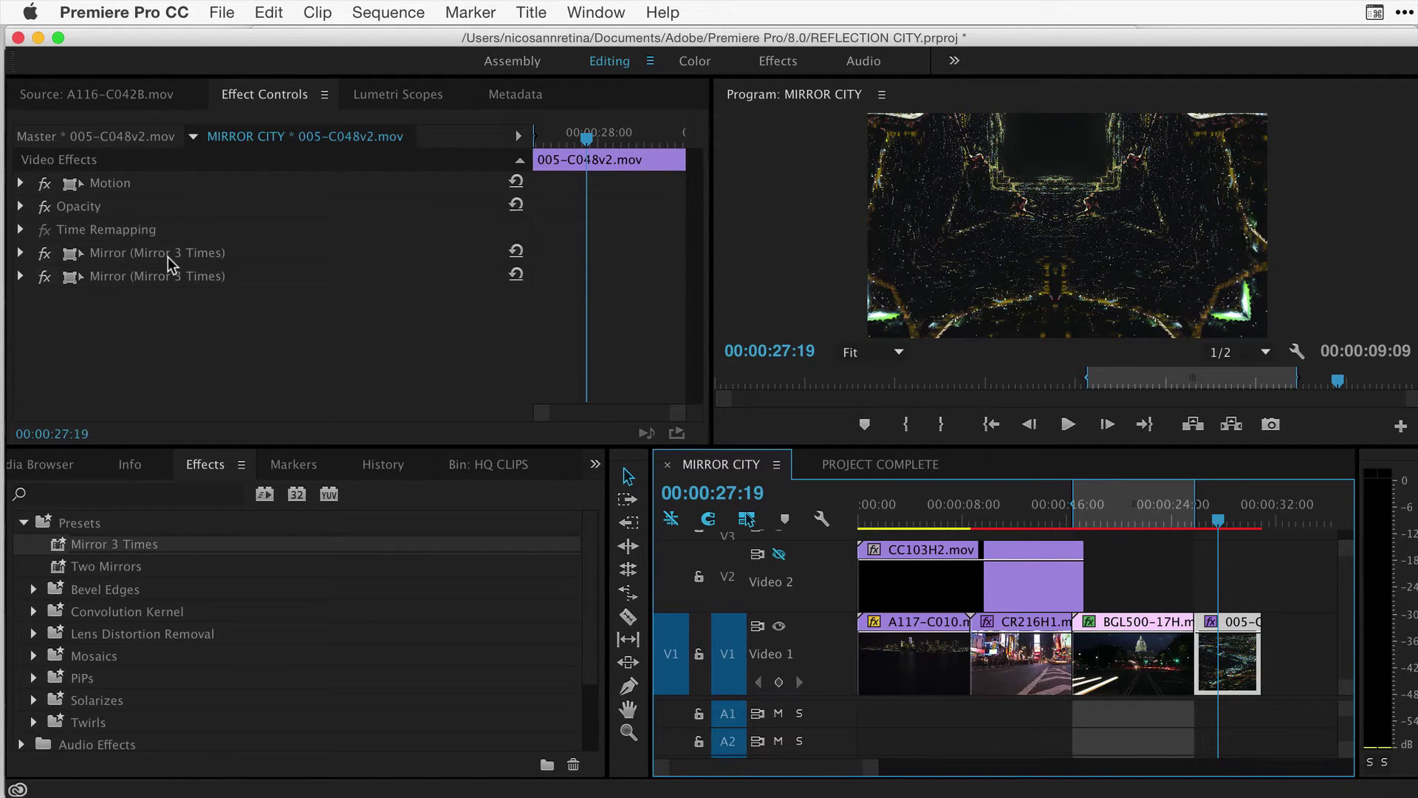
Disable the second Mirror and set the first to 0° angle with center 960, 540.
left_click(45, 276)
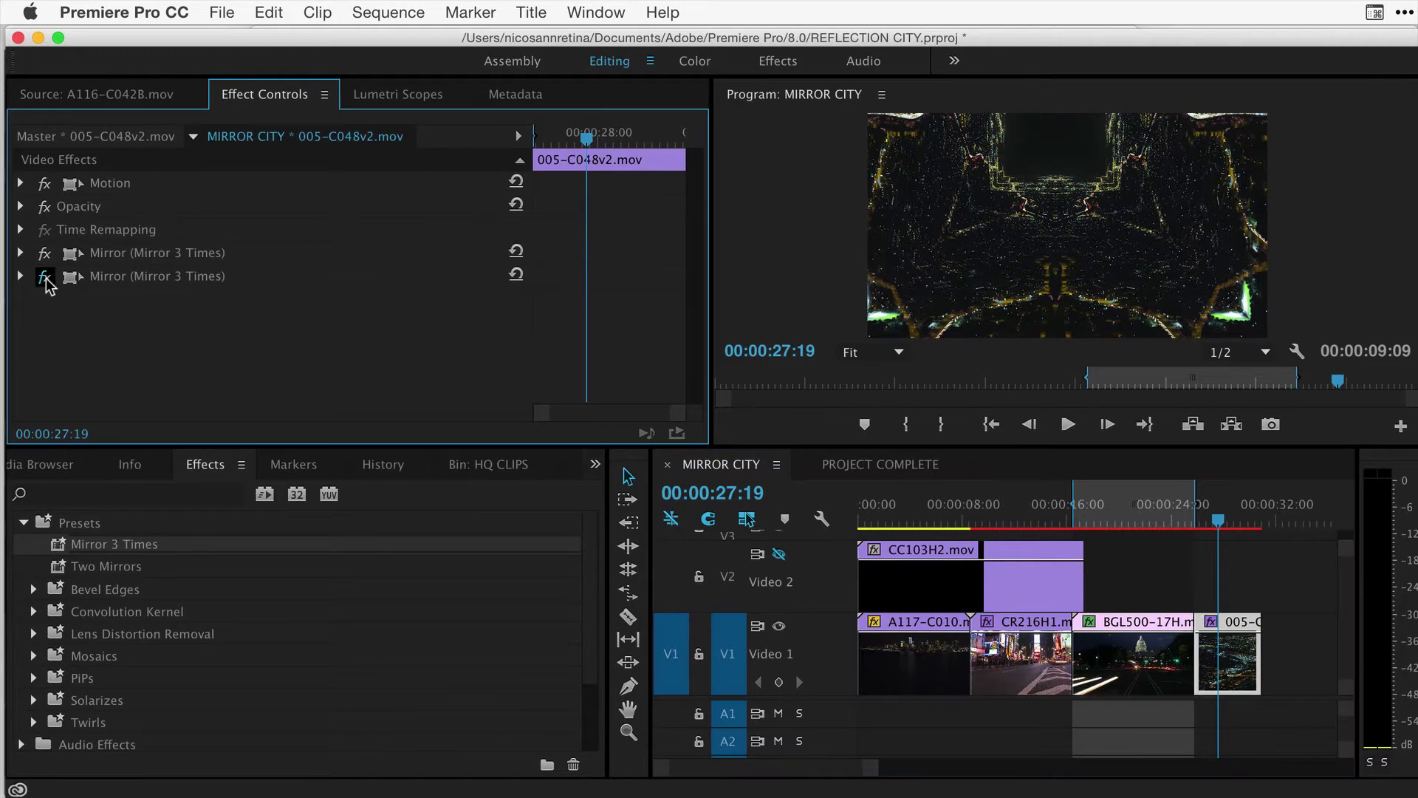
left_click(21, 253)
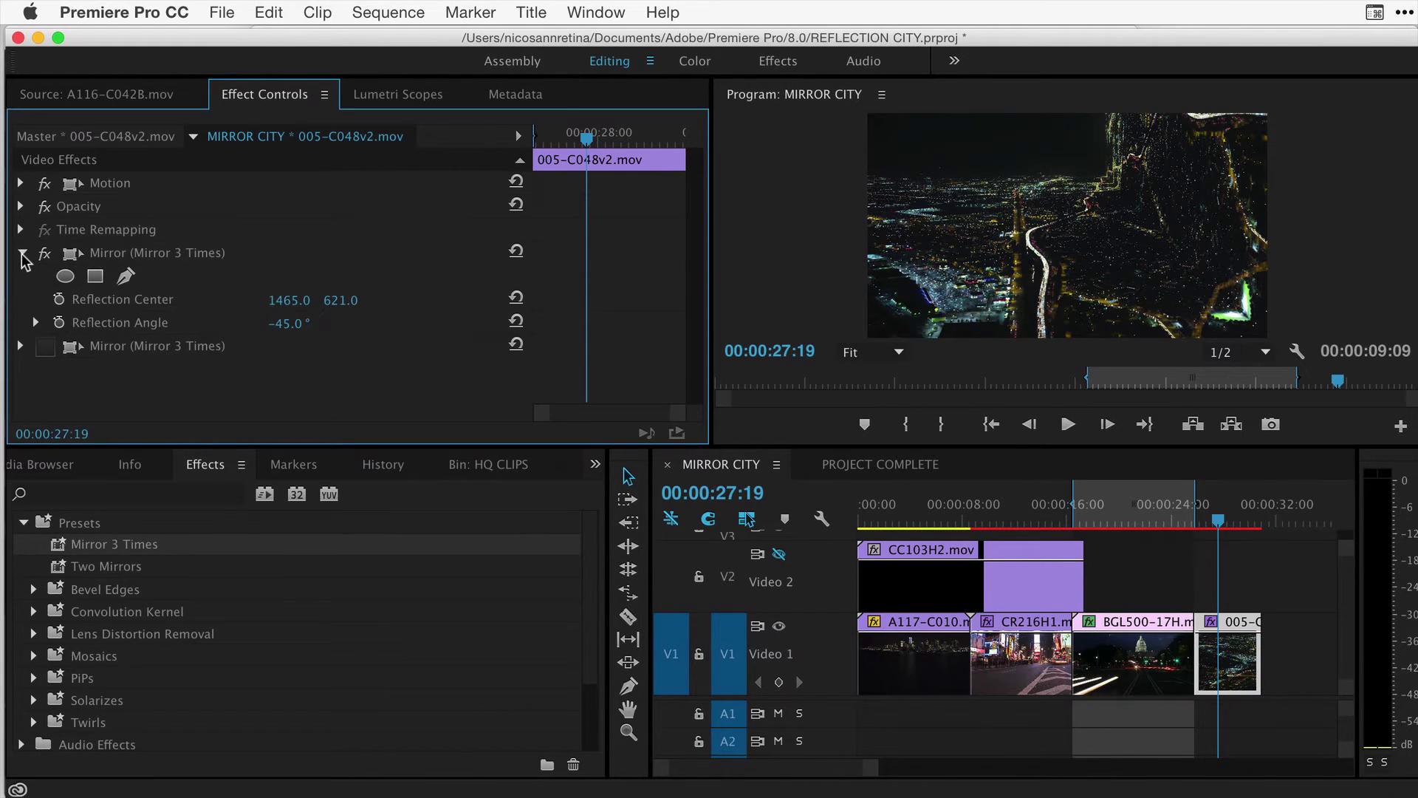
left_click(290, 323)
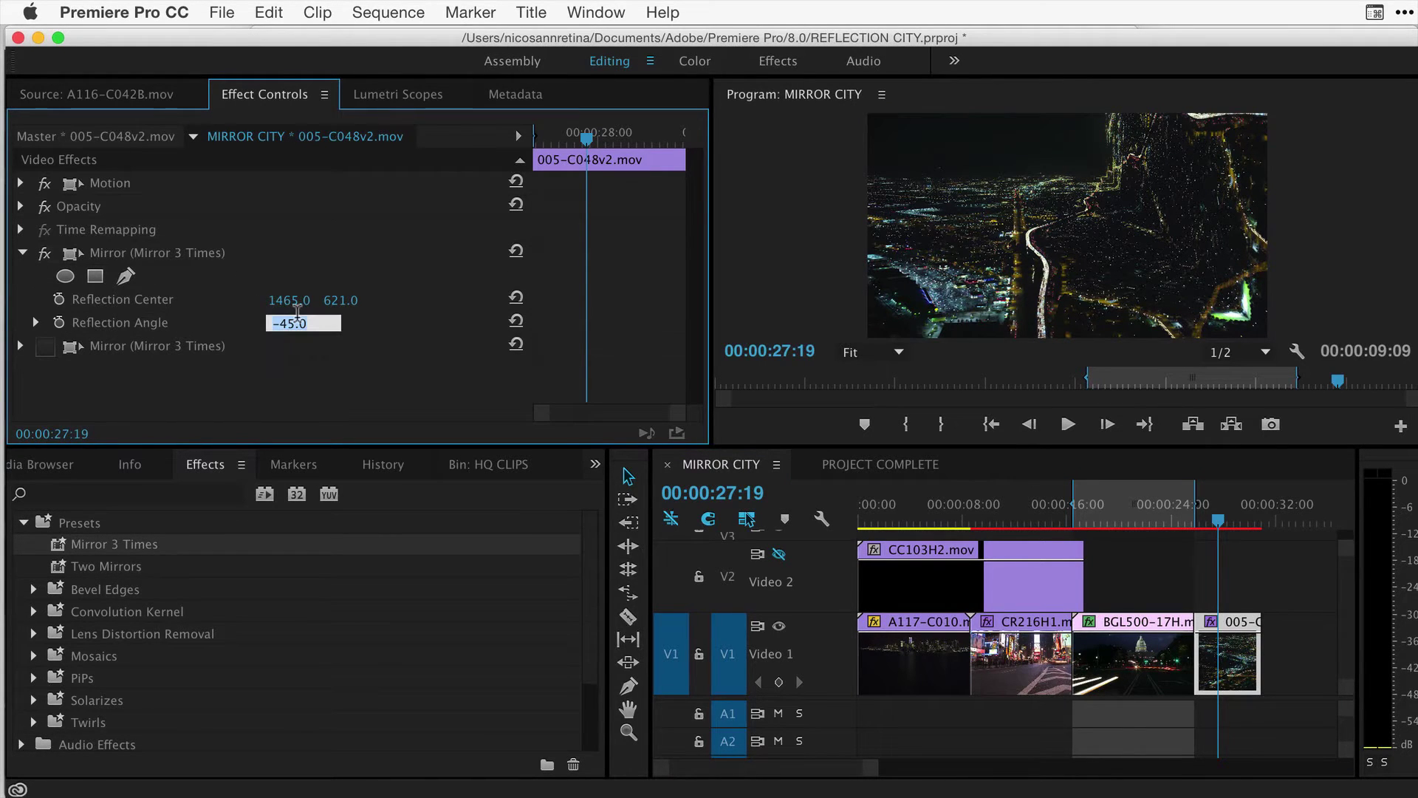
type("0")
key("Return")
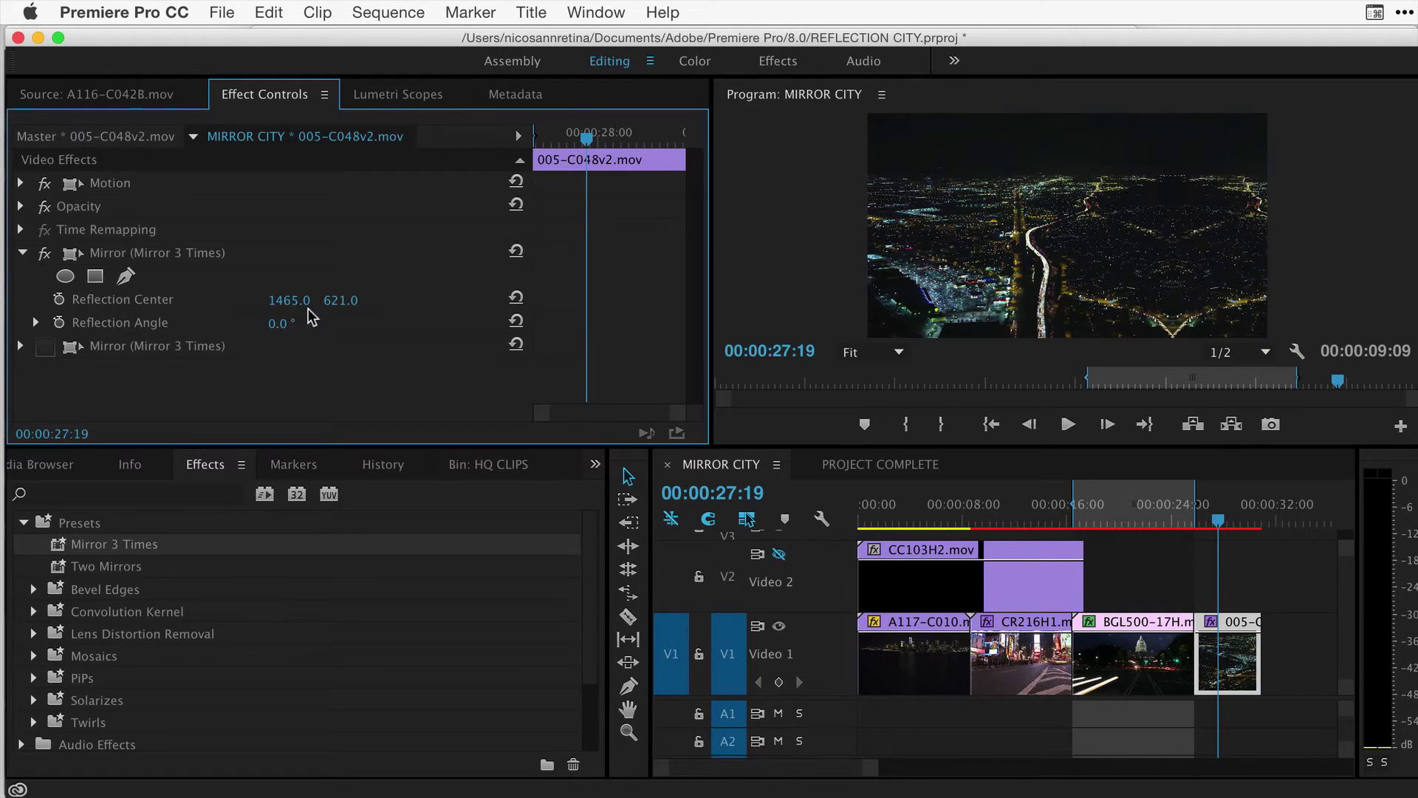
left_click(285, 296)
type("960")
key("Tab")
type("540")
key("Return")
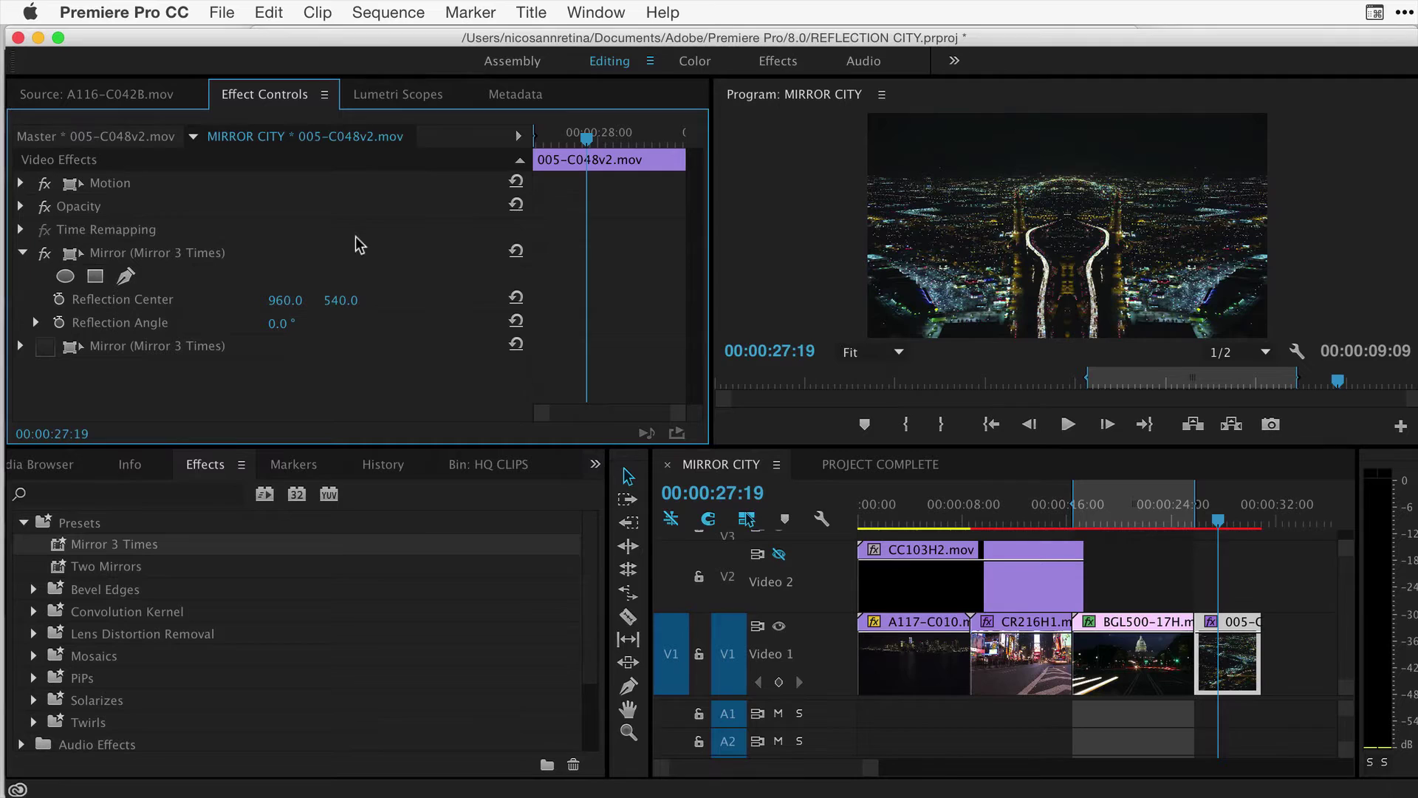
Mark the 005-C048v2 clip as the play range and play it from its start.
left_click(1223, 655)
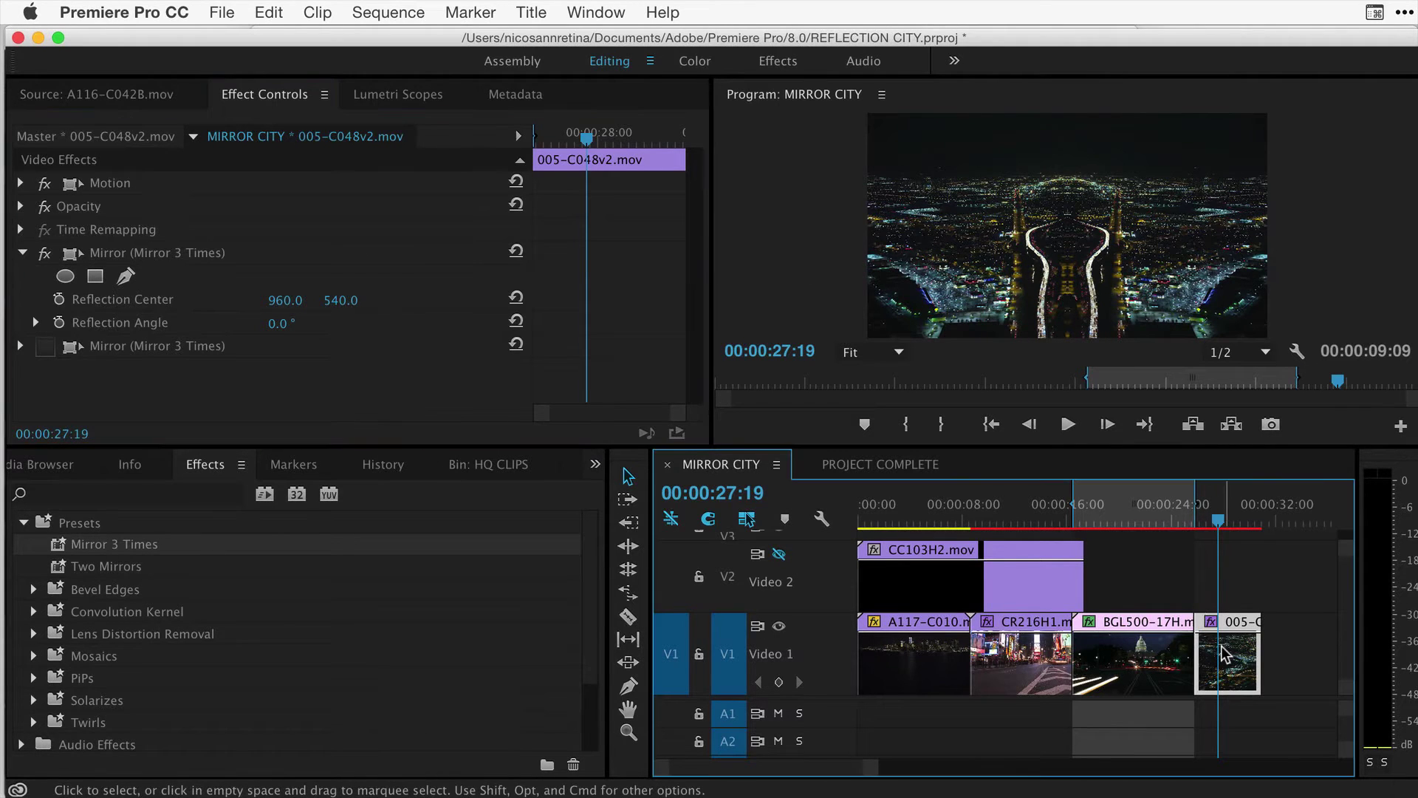
key("x")
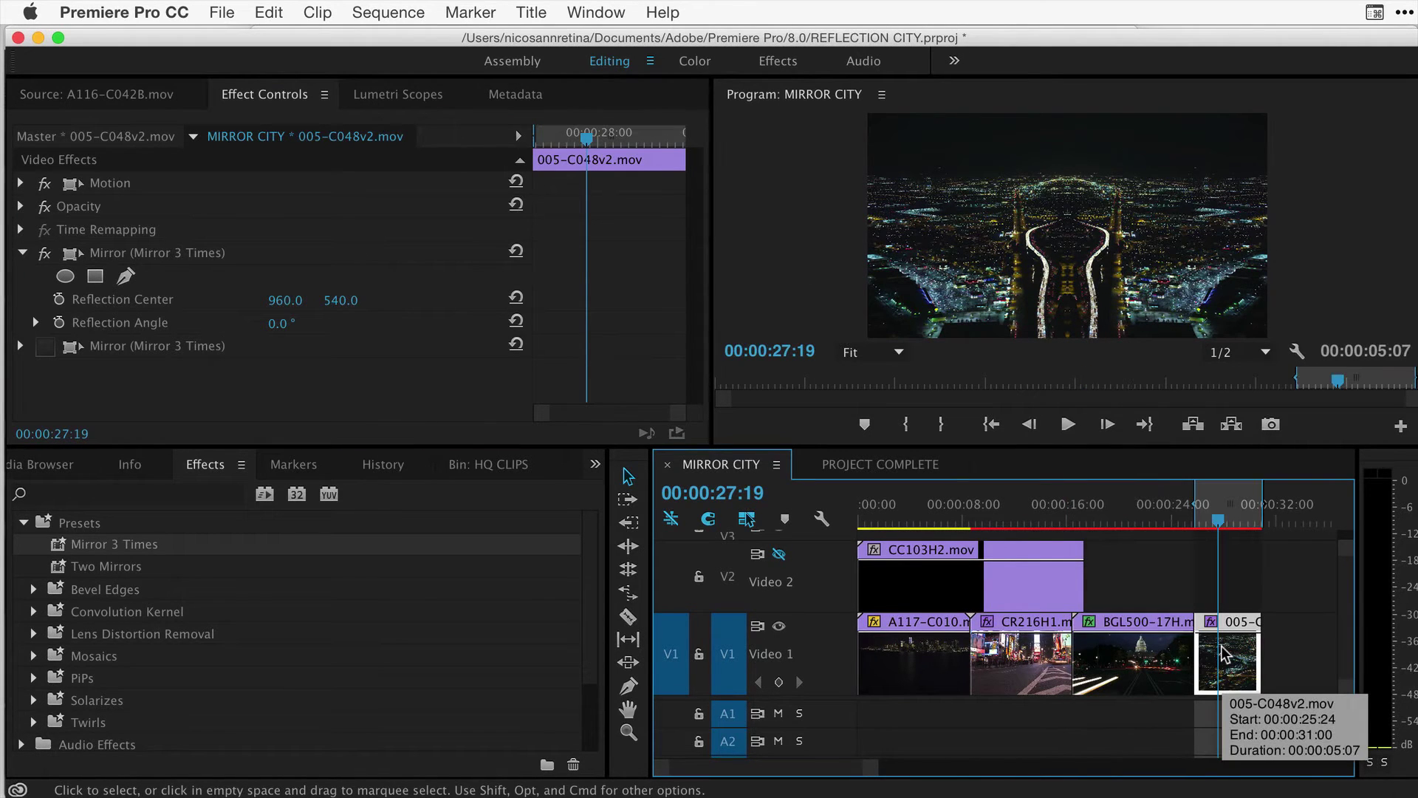
key("ctrl+shift+space")
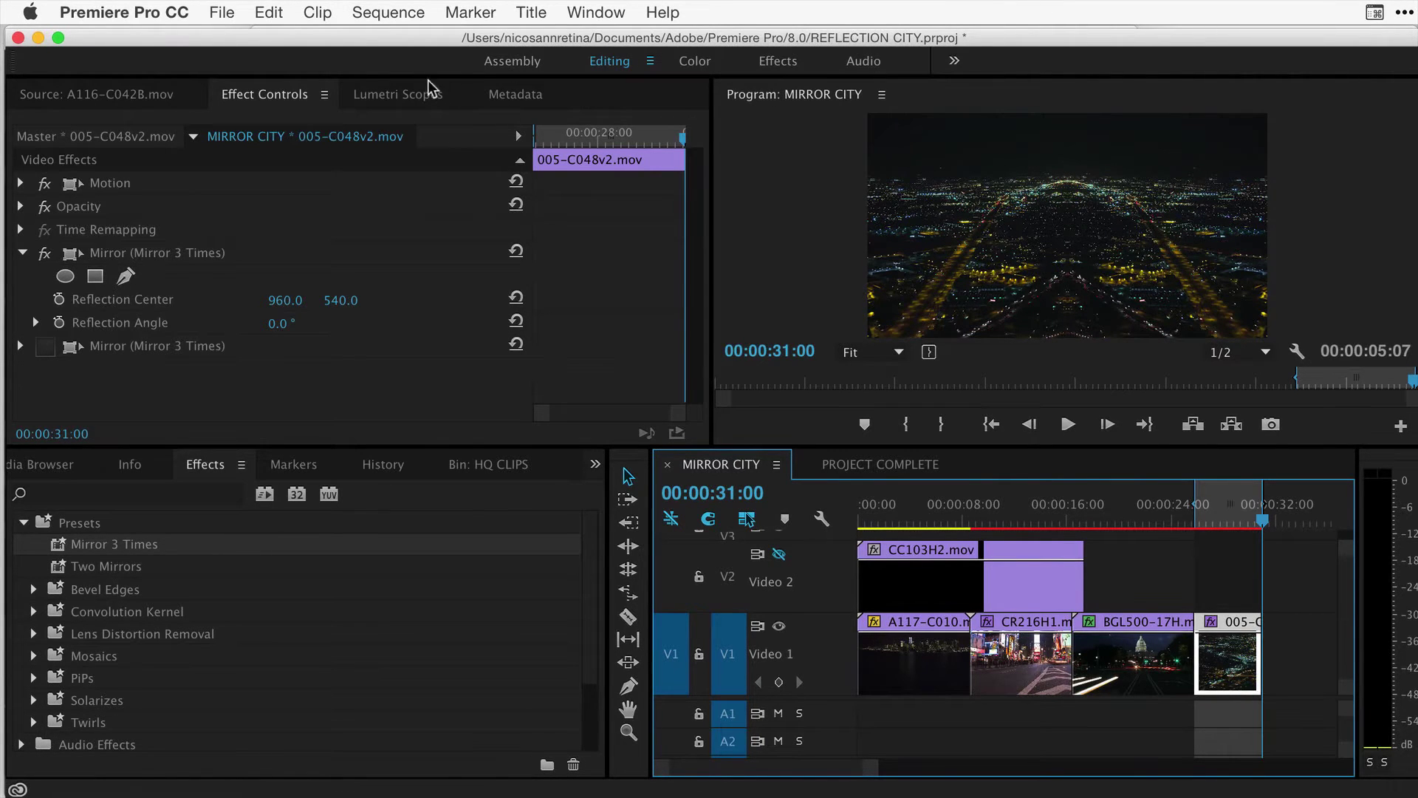
Set the 005-C048v2 clip's speed to 75%, lengthening it to 00:00:06:29.
left_click(318, 13)
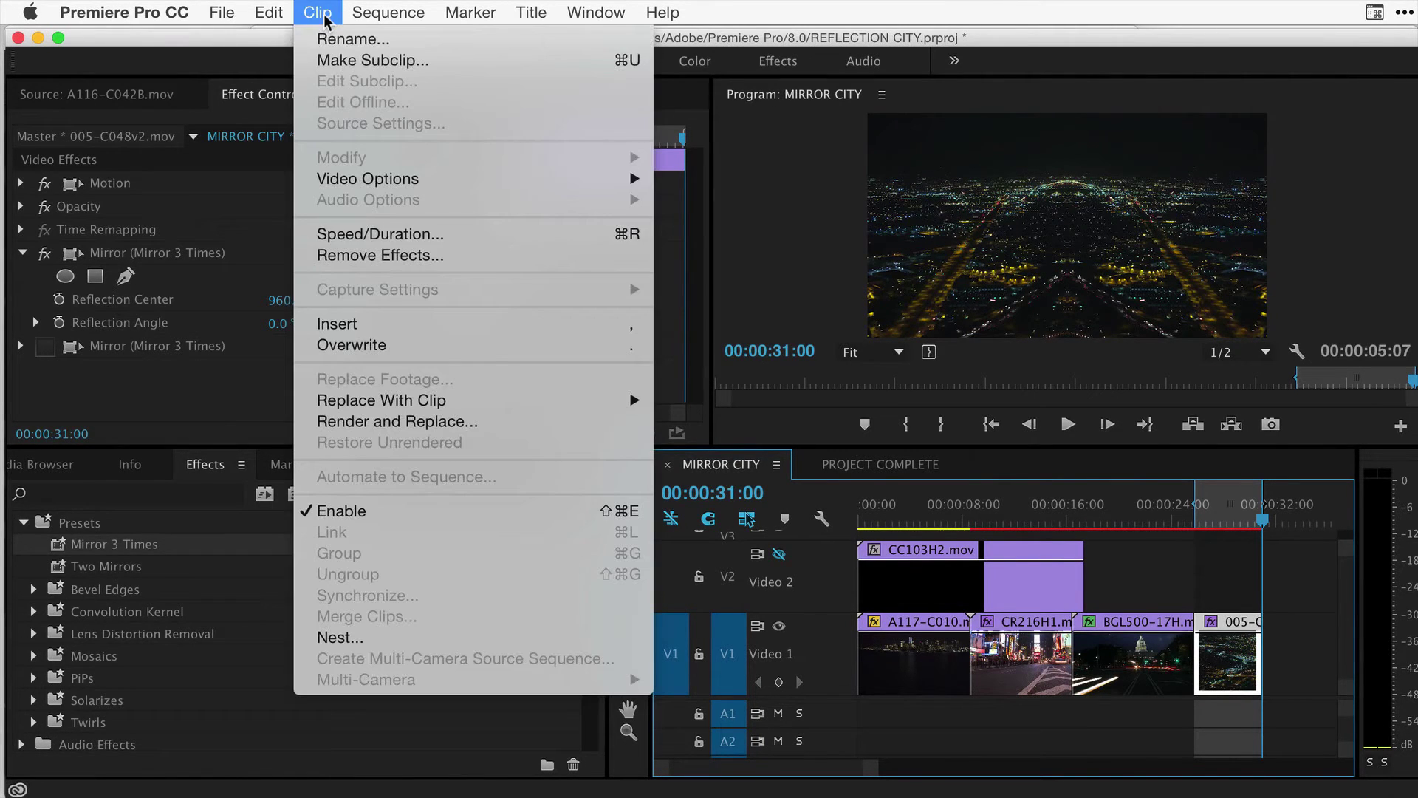
left_click(441, 233)
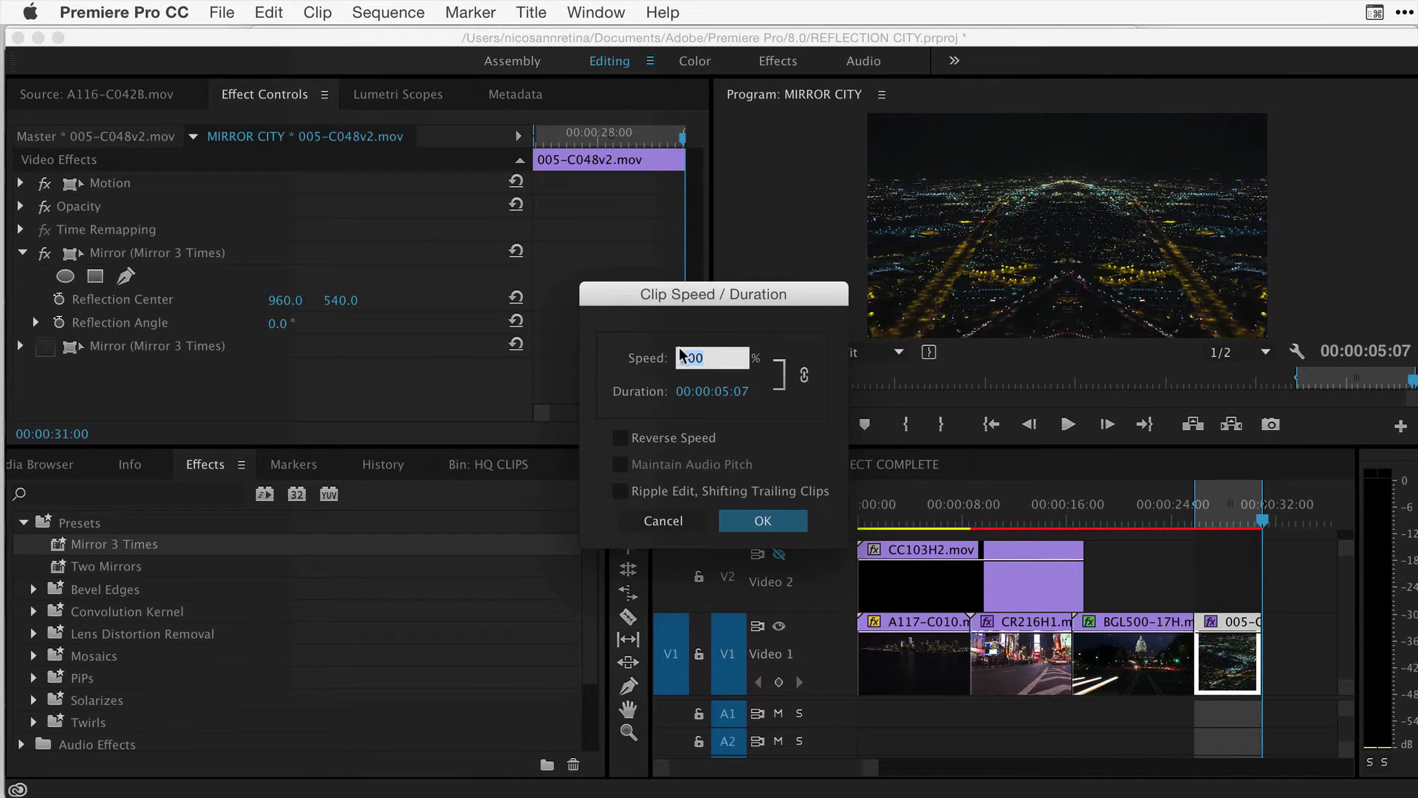
type("75")
left_click(779, 521)
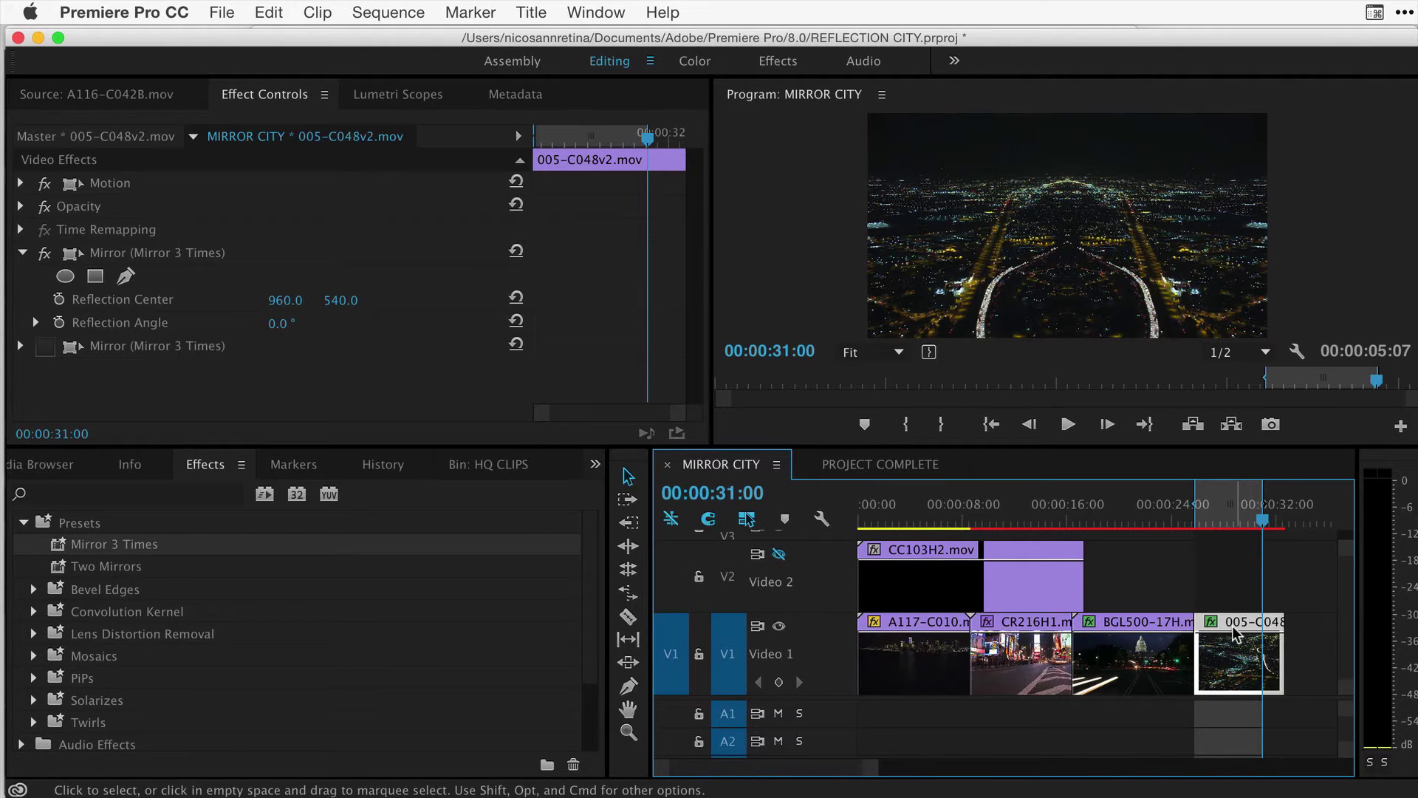
Preview the slowed clip from its start and enable Frame Blend on it.
key("Up")
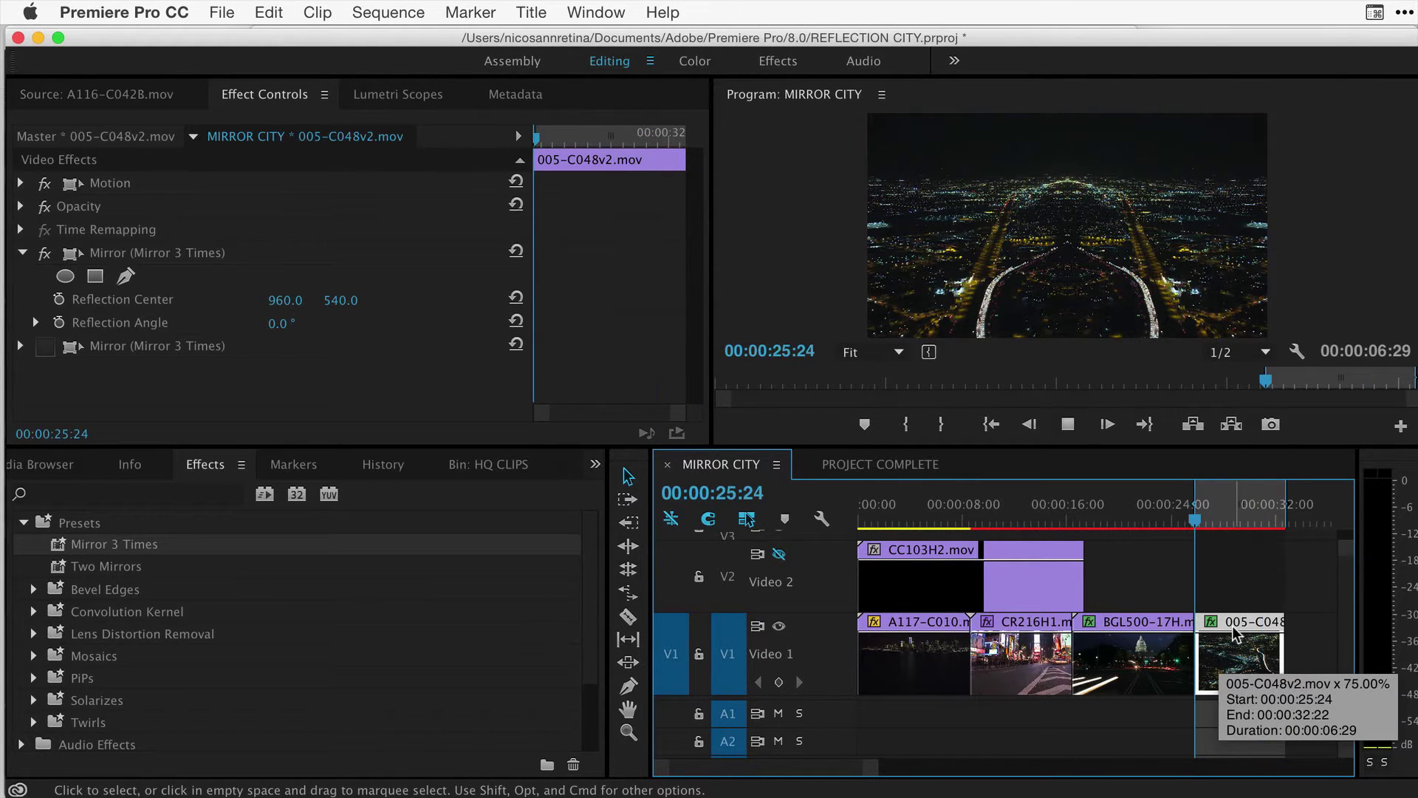
key("space")
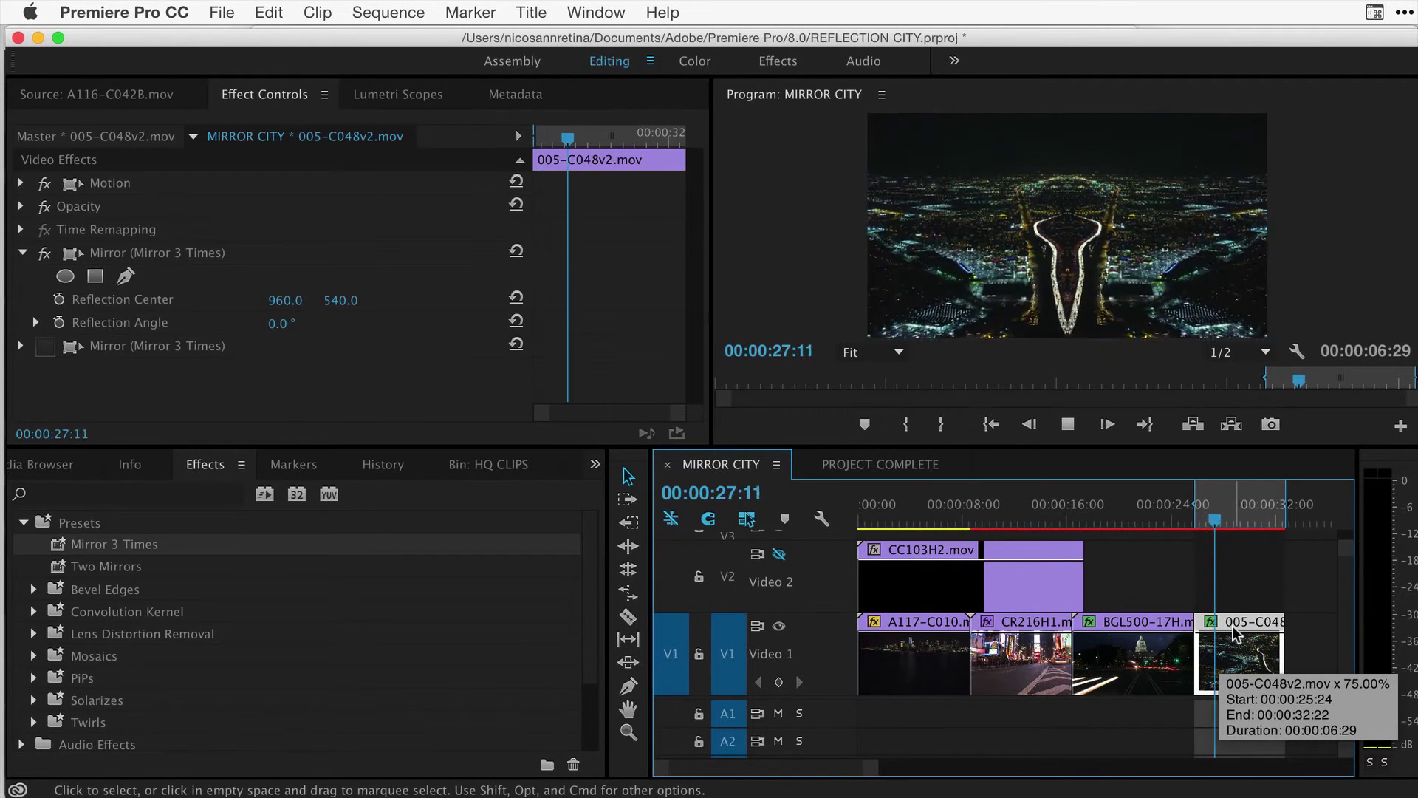
key("space")
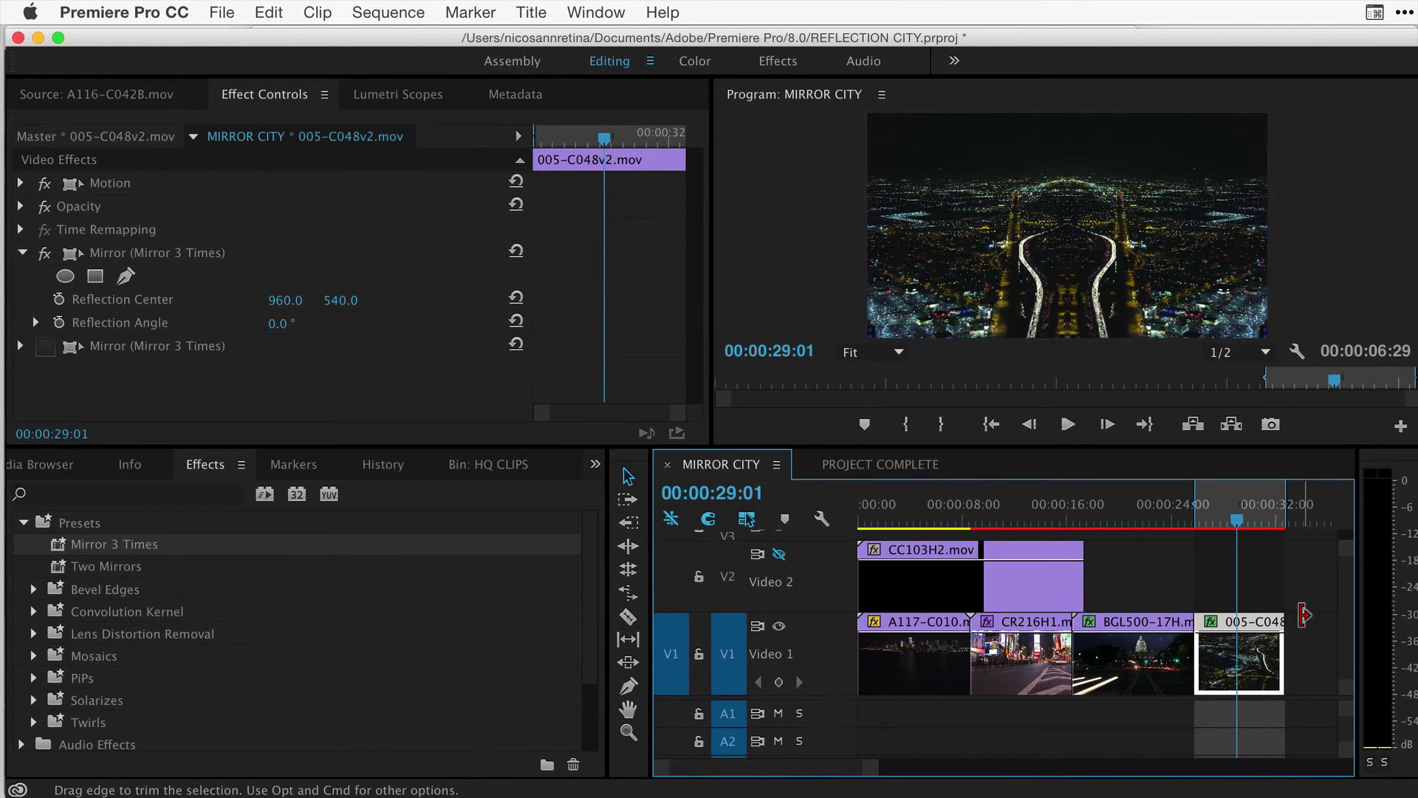
right_click(1248, 667)
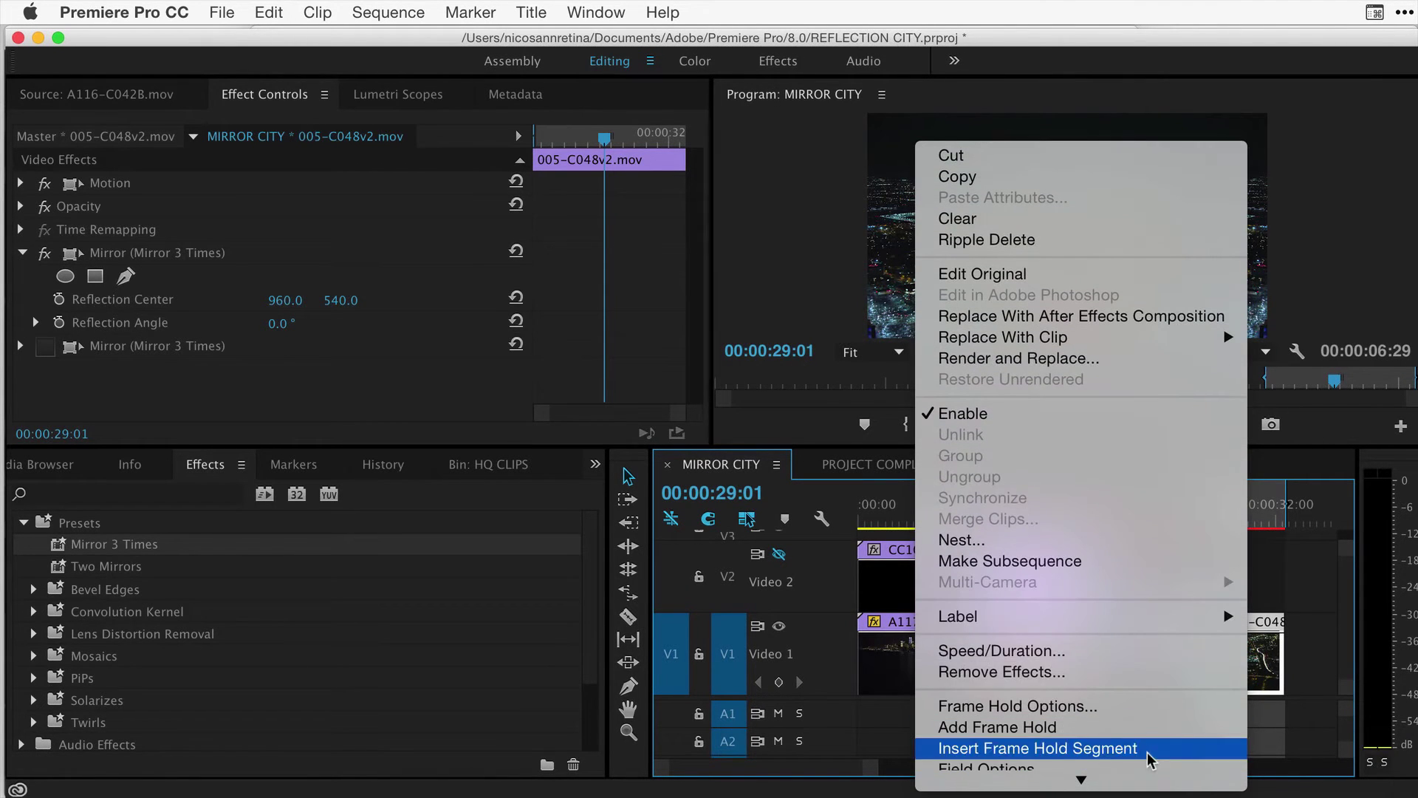
scroll(1150, 759, "down", 3)
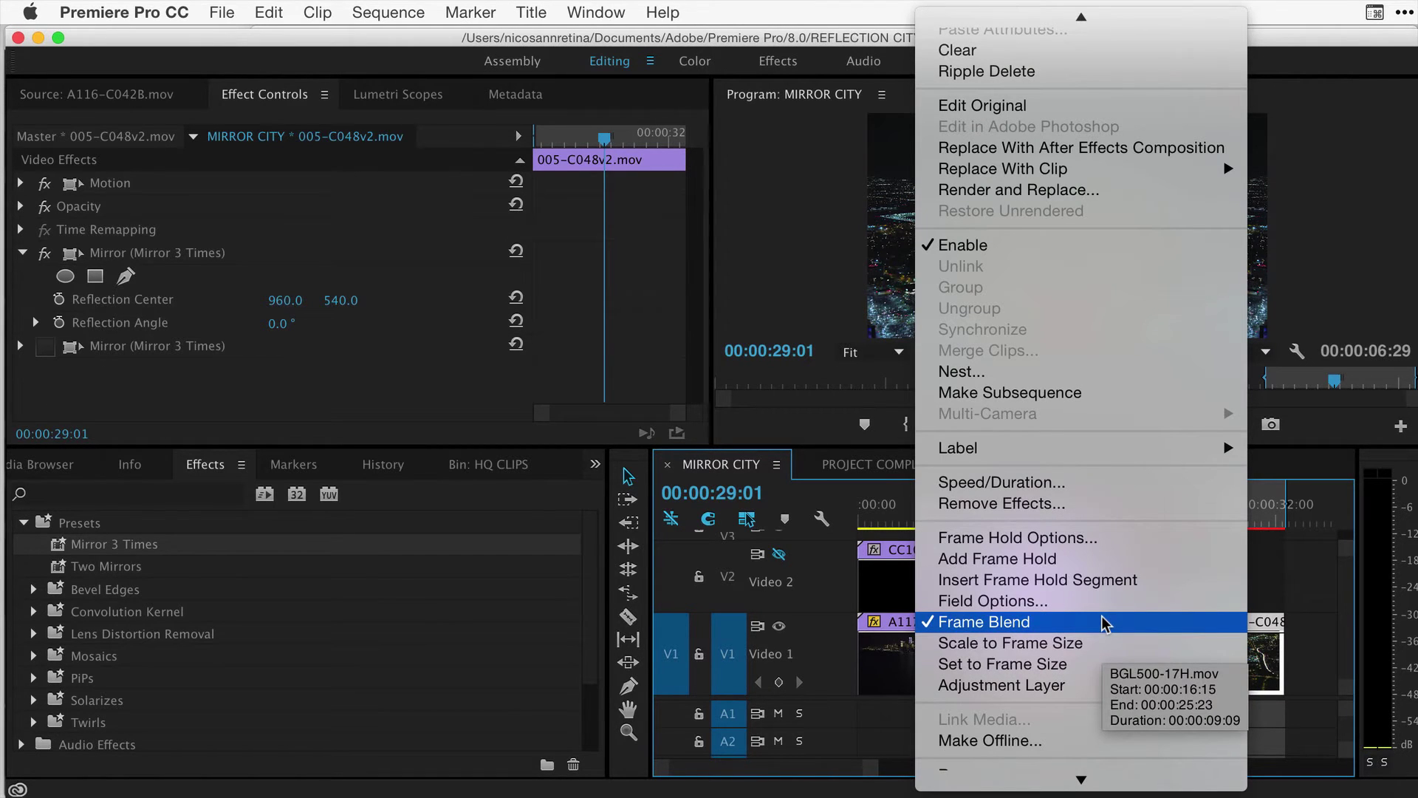
left_click(1103, 623)
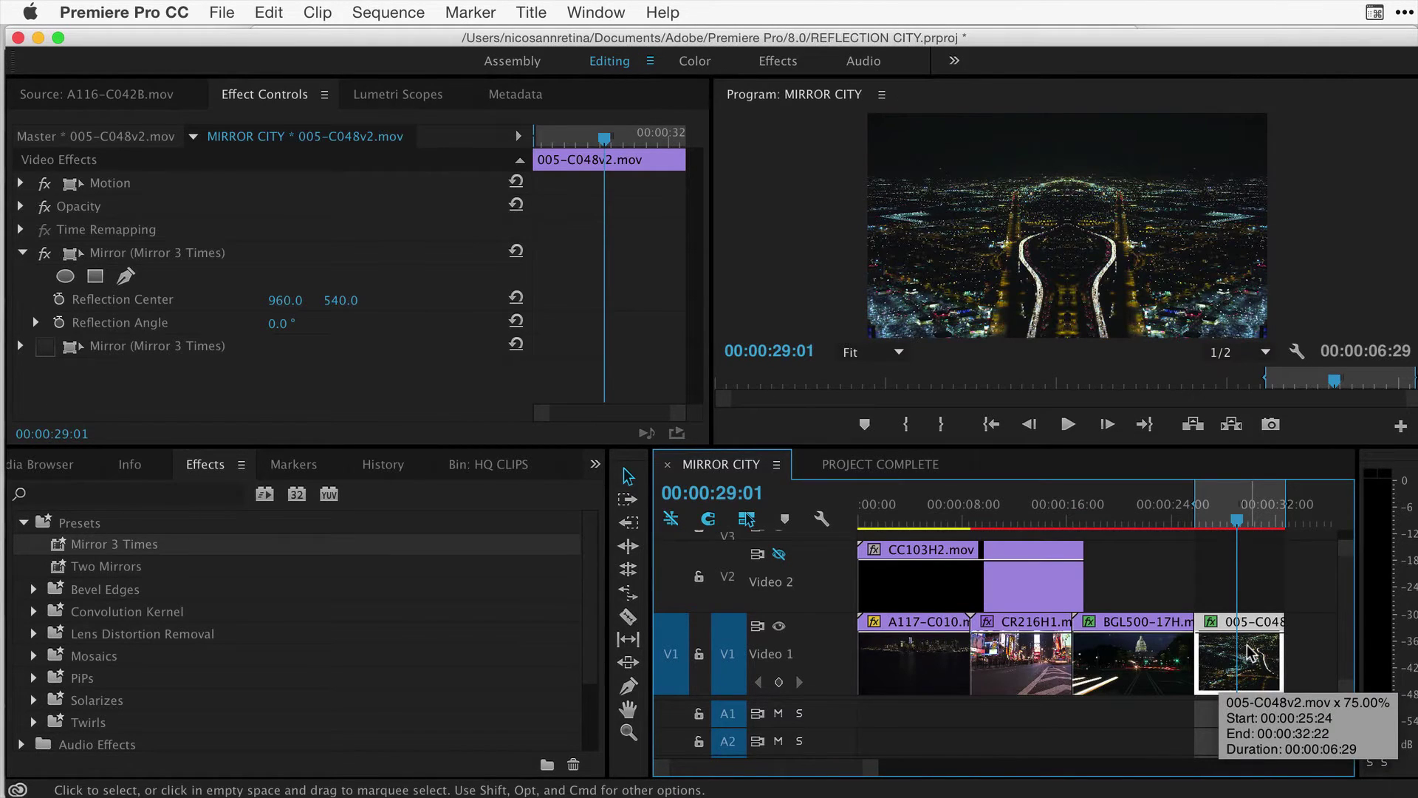
Collapse the first Mirror effect and re-enable and expand the second Mirror effect.
left_click(21, 254)
left_click(42, 277)
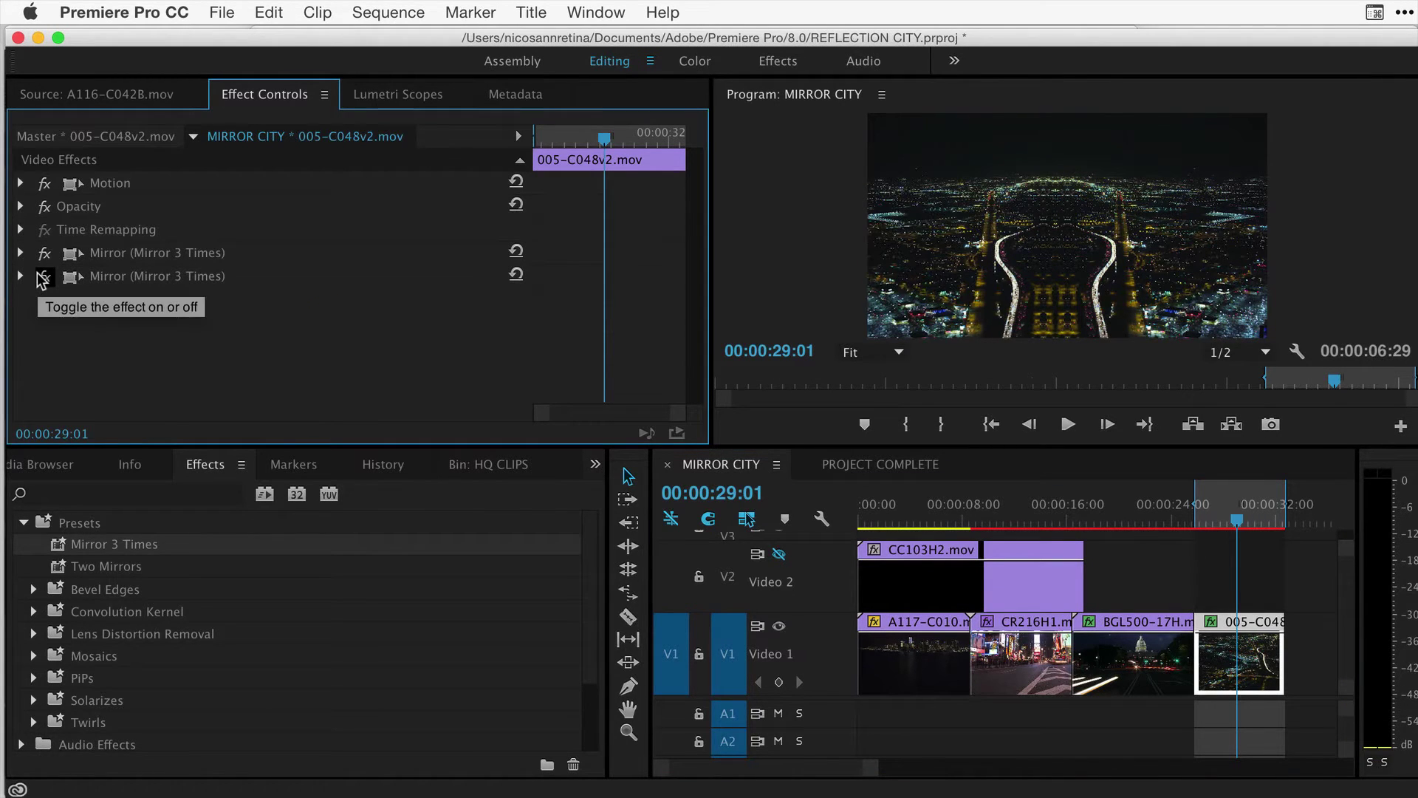
left_click(20, 276)
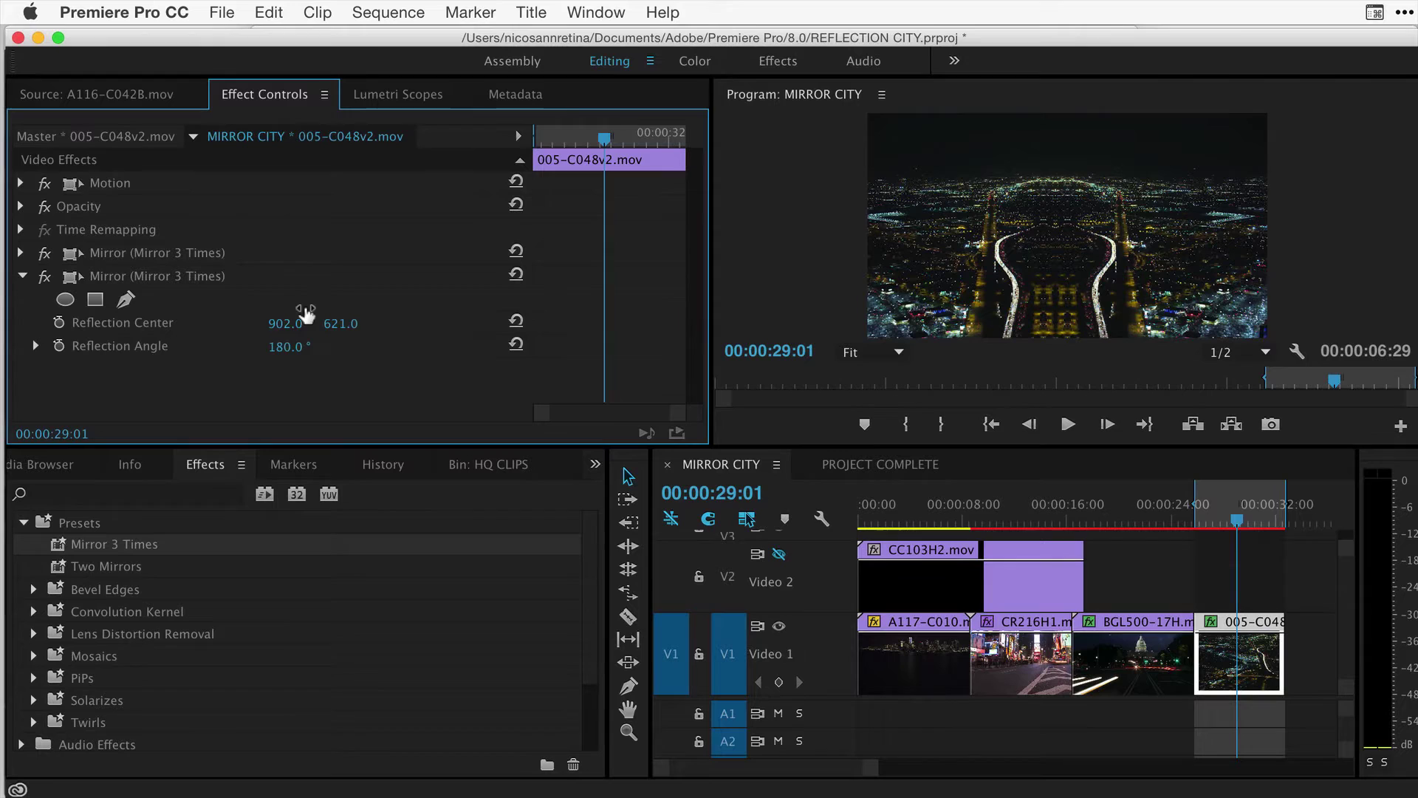
Set the second Mirror's centre to 960, 540, angle to 270°, then lower Center Y.
left_click(284, 316)
type("960")
key("Tab")
type("5")
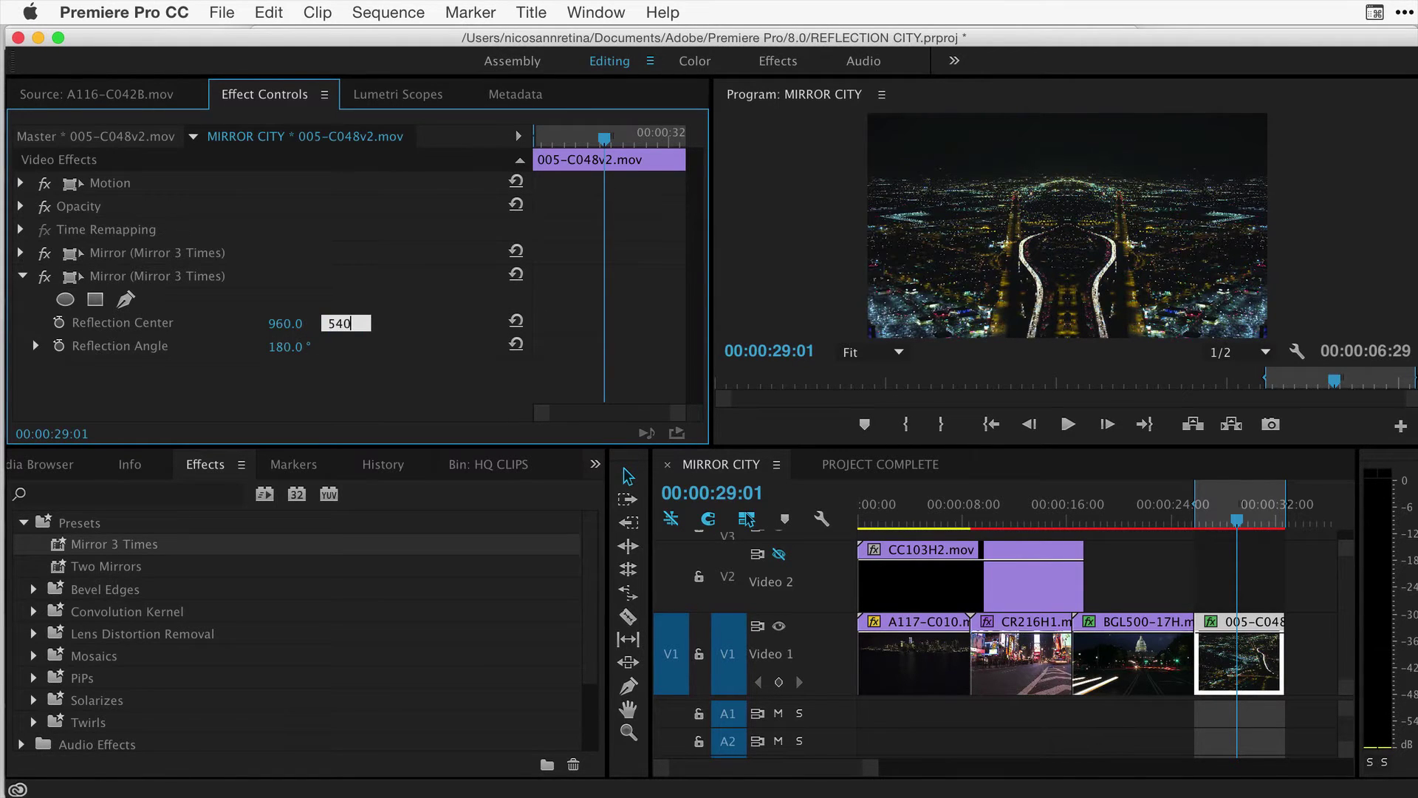
key("Return")
left_click_drag(288, 346, 351, 347)
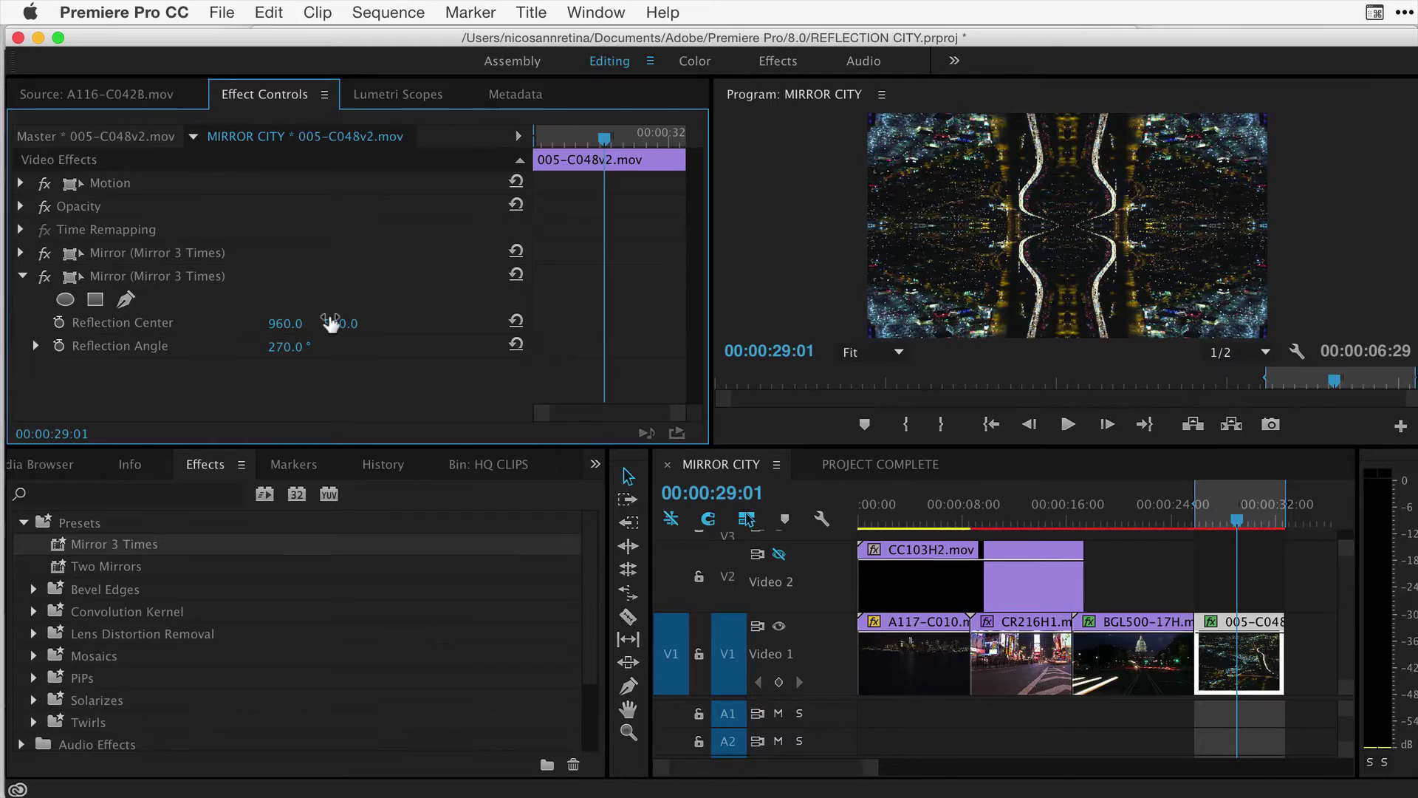
left_click_drag(340, 322, 155, 323)
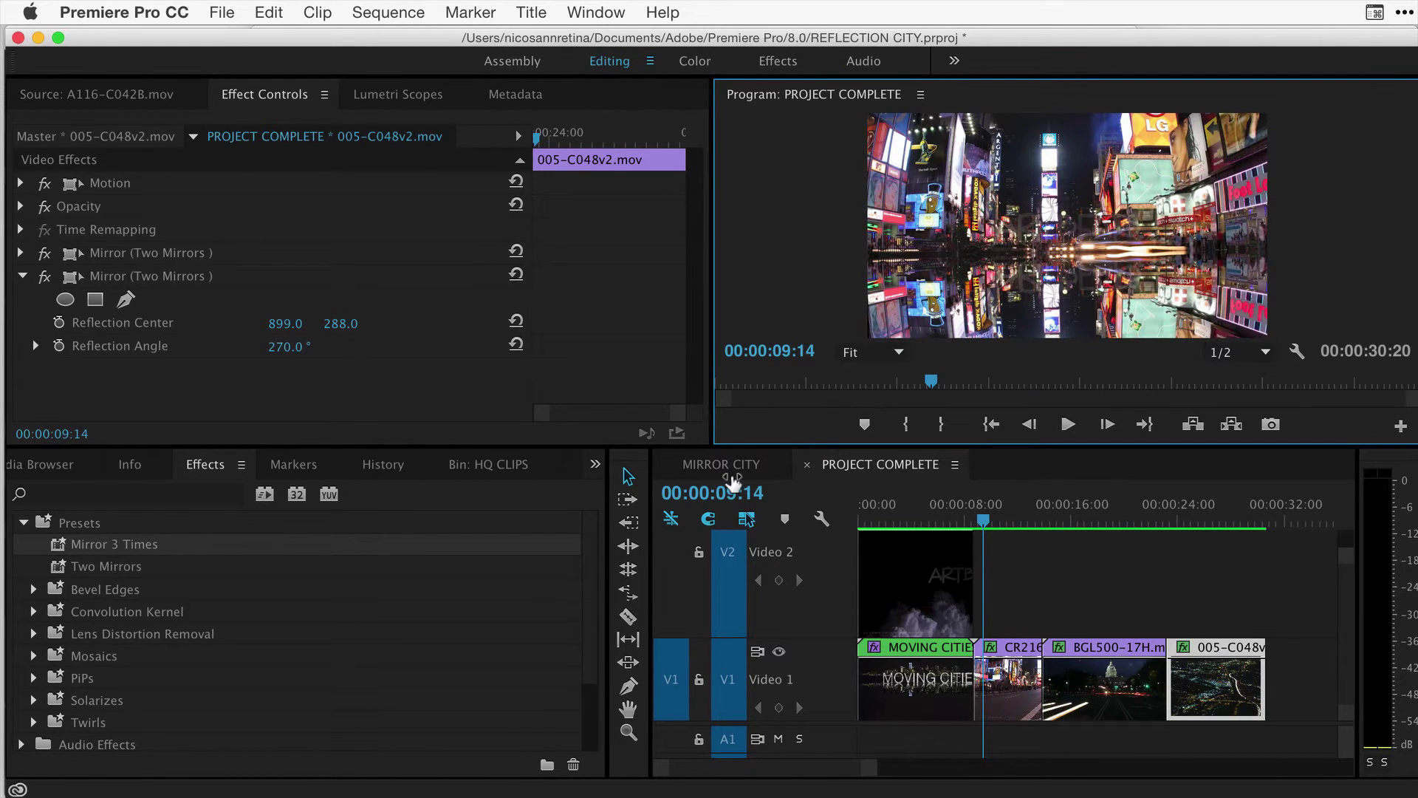
Return to the MIRROR CITY timeline at about 00:00:03:14 and select the A117-C010 clip.
left_click(738, 465)
left_click_drag(910, 521, 906, 521)
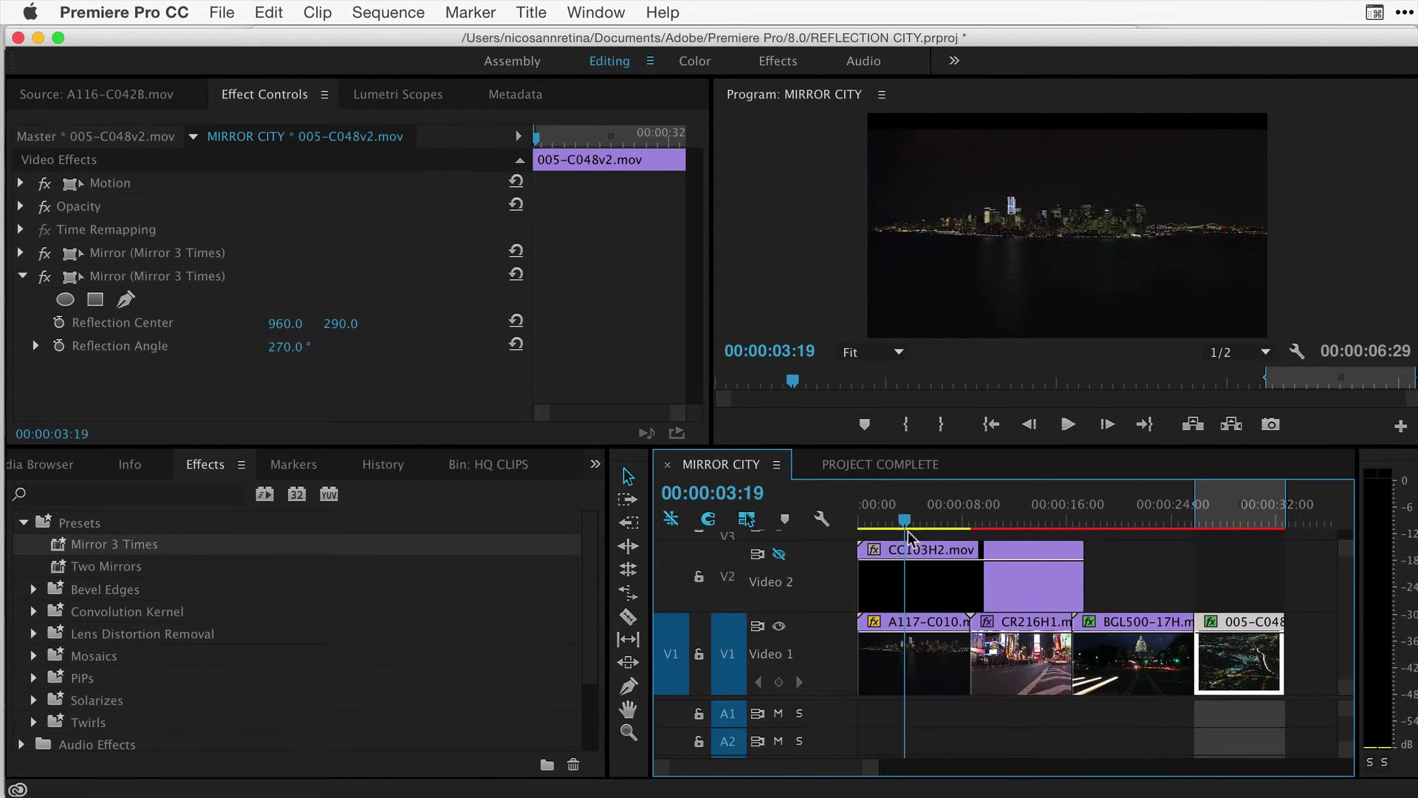
left_click(894, 661)
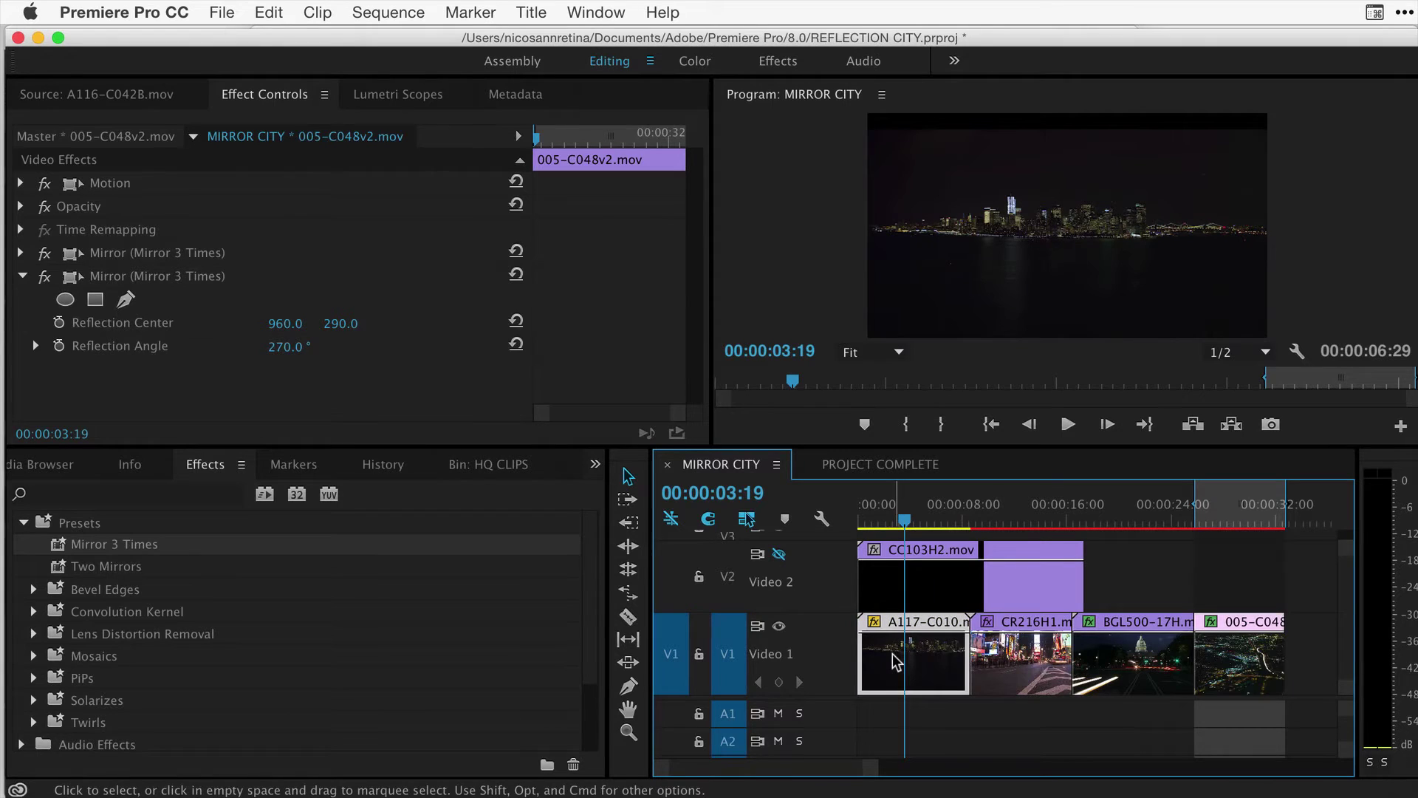
Toggle the Video 2 smoke track on and off to compare, leaving it hidden.
left_click(777, 557)
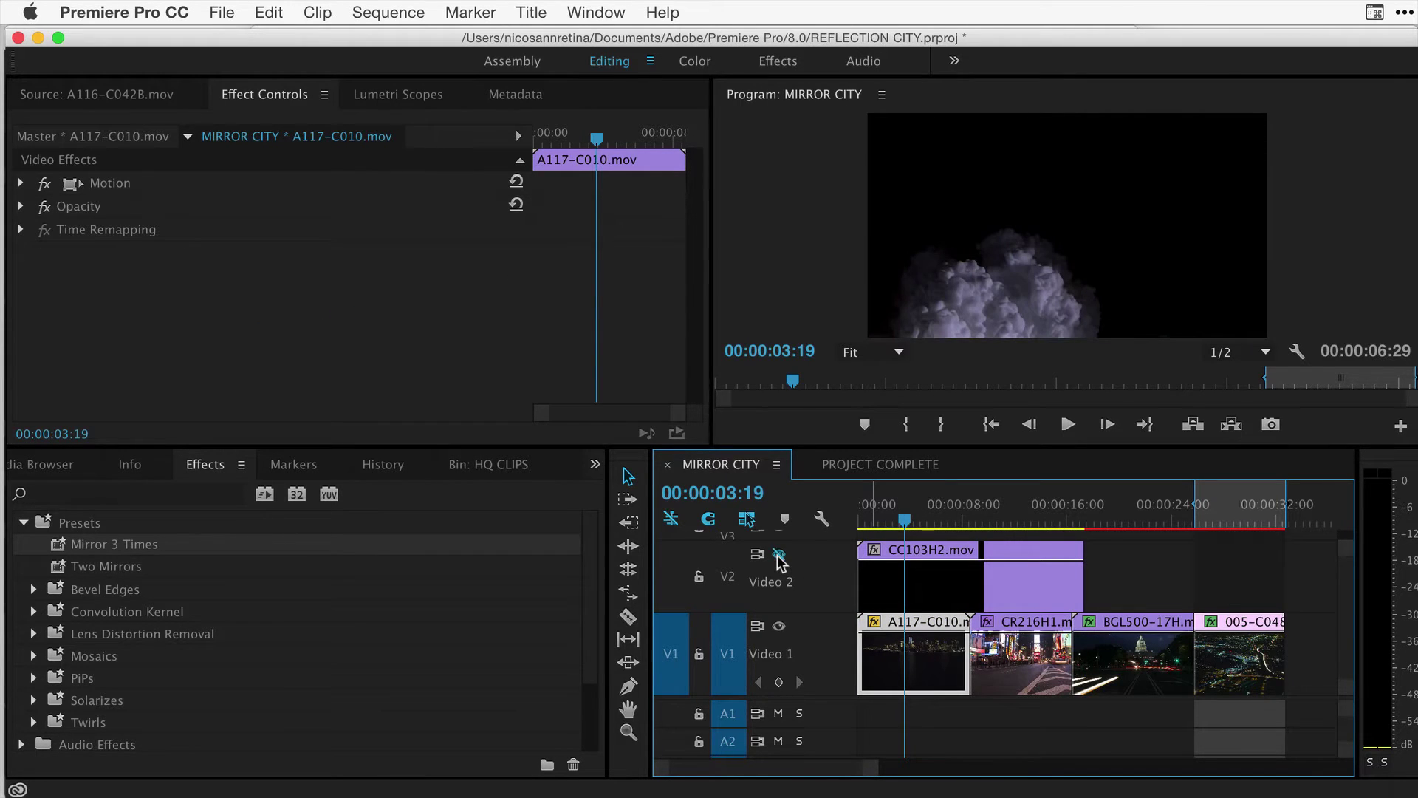
left_click(777, 556)
left_click(778, 555)
left_click(883, 580)
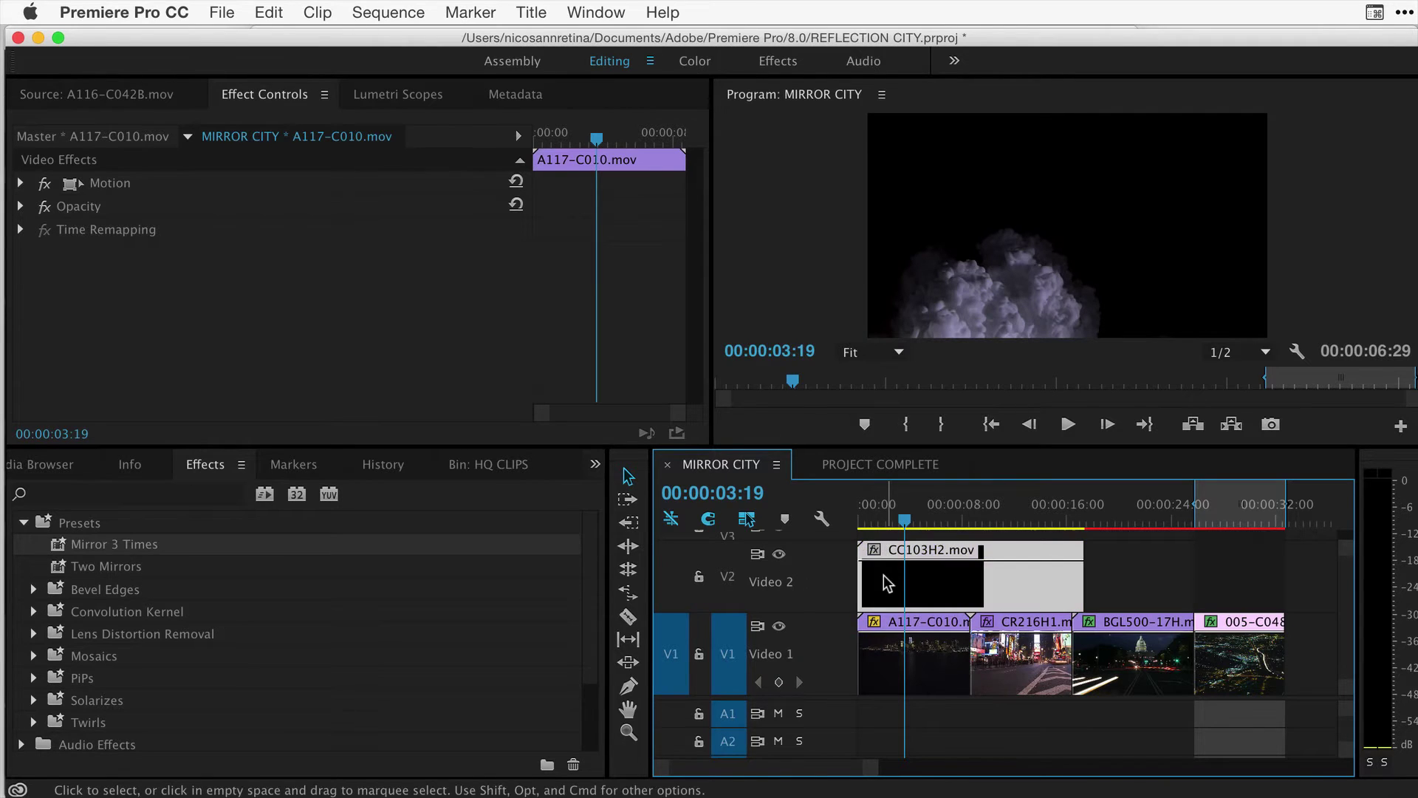
mouse_move(904, 506)
left_mouse_down()
mouse_move(865, 507)
mouse_move(1024, 510)
mouse_move(898, 508)
mouse_move(937, 508)
mouse_move(919, 508)
left_mouse_up()
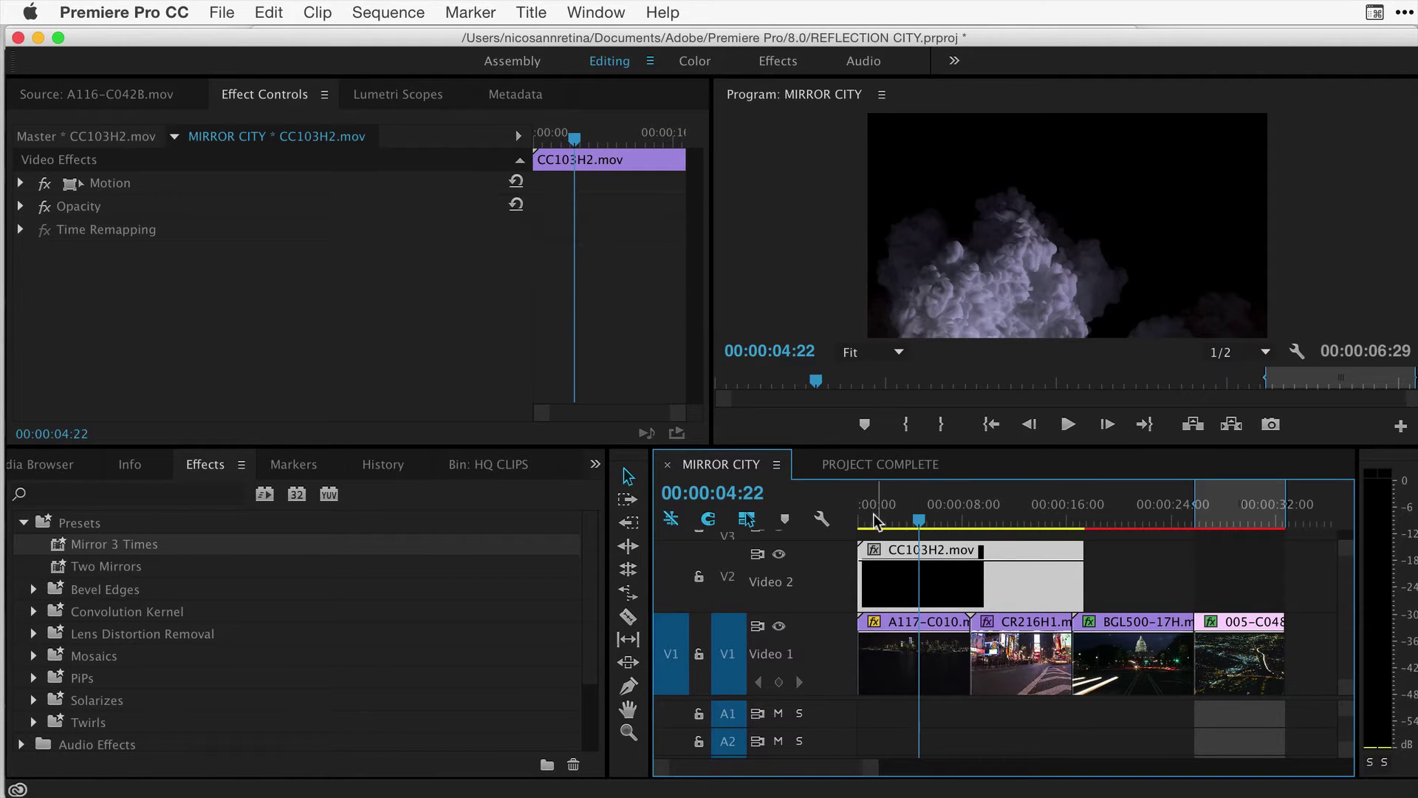
left_click(778, 554)
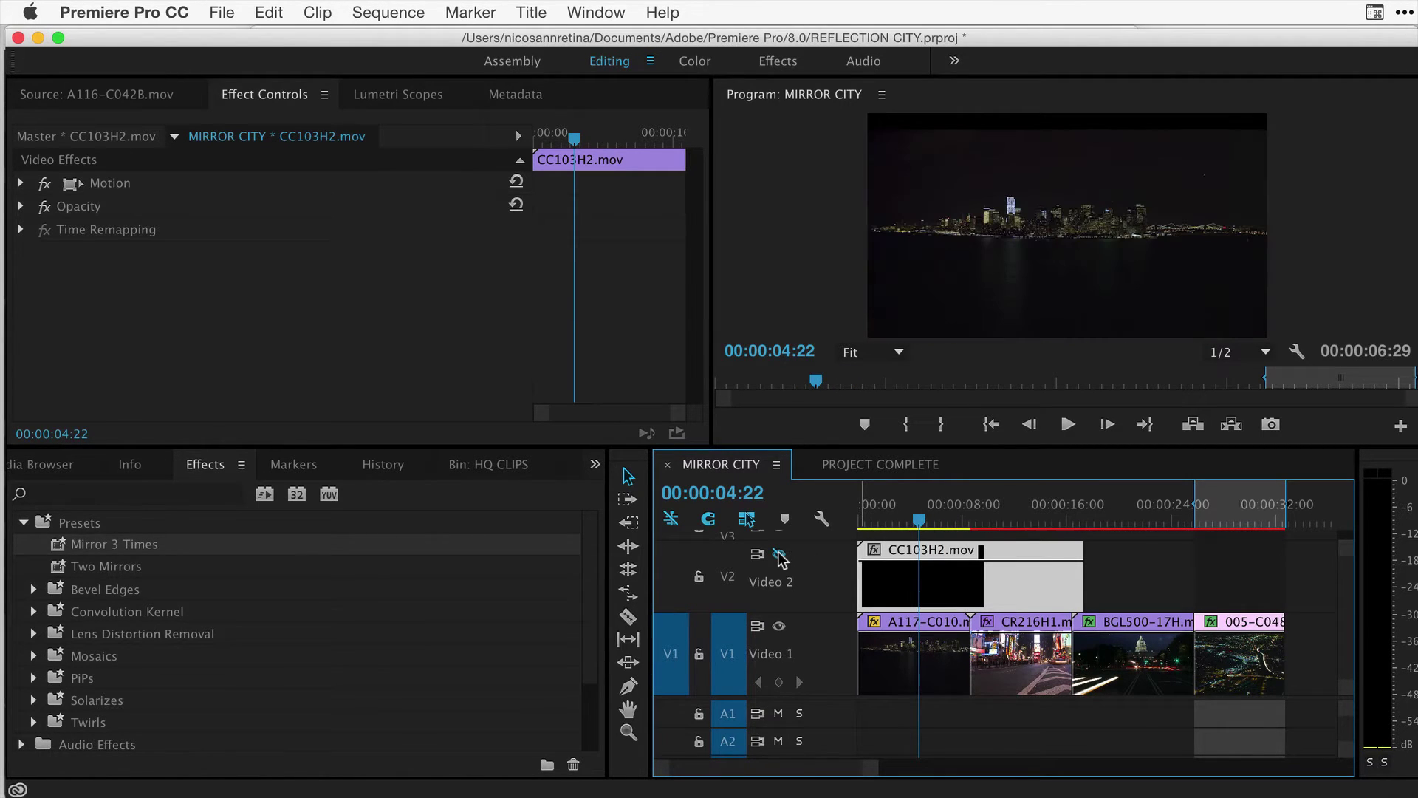
Nest A117-C010 as 'Text and Mirror', open that sequence and zoom the timeline to fit.
left_click(918, 661)
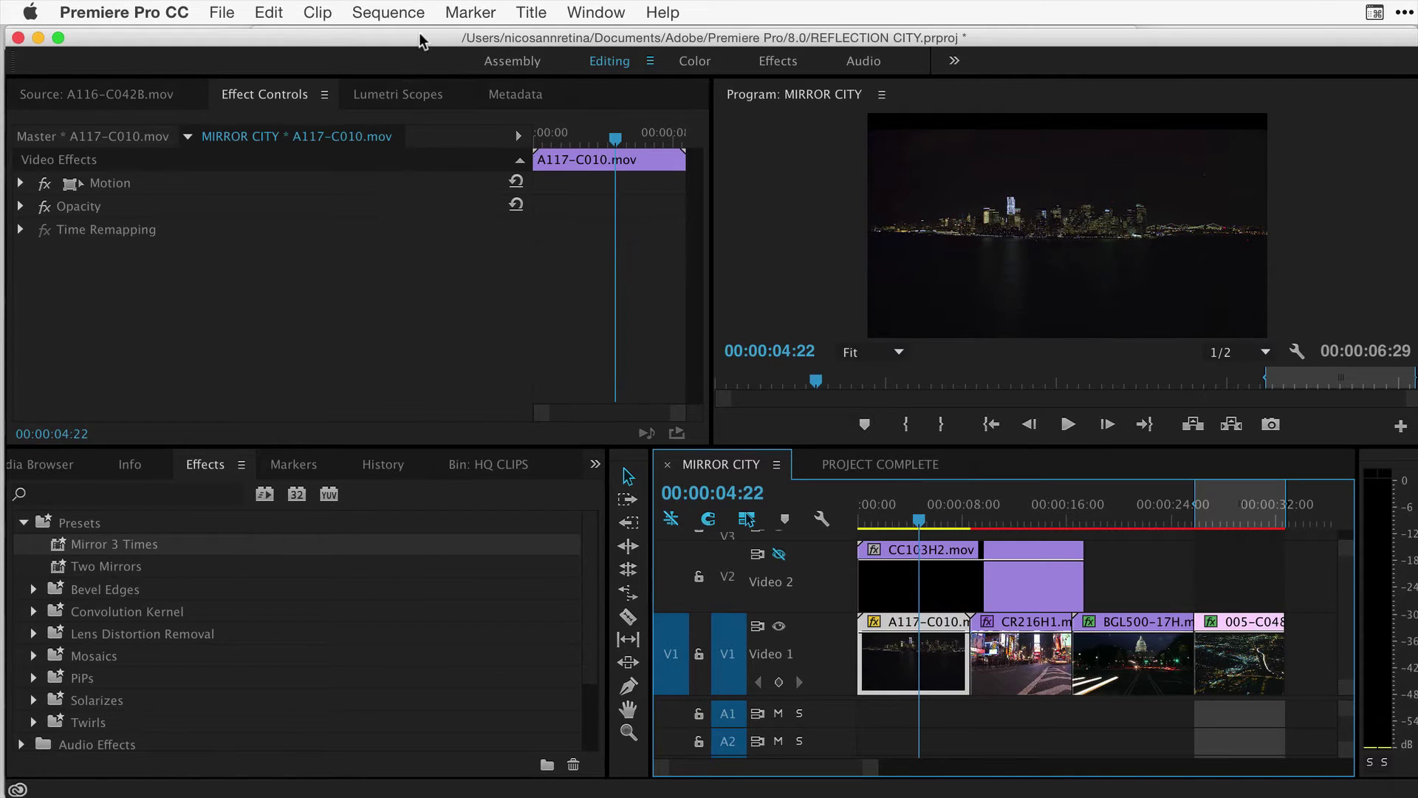
left_click(318, 13)
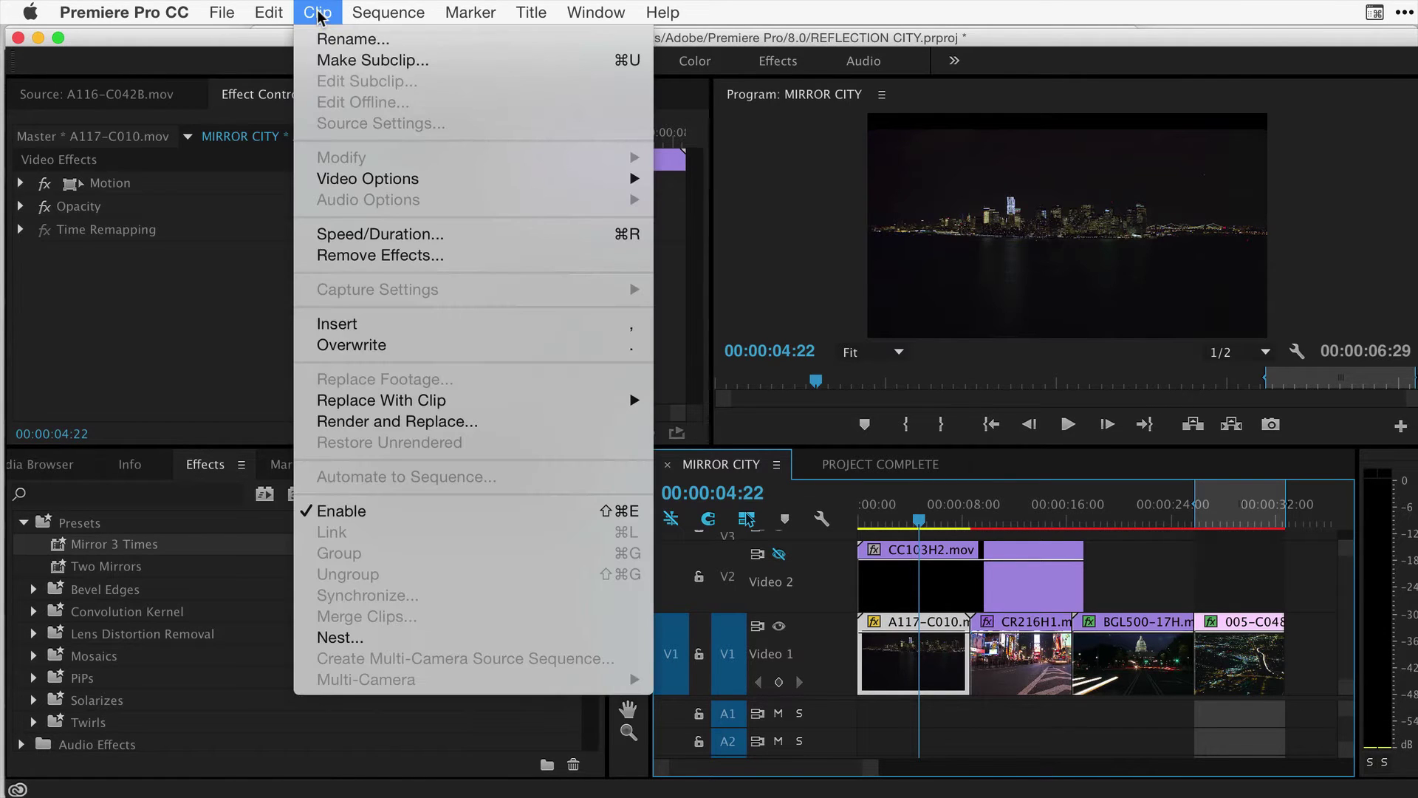
left_click(340, 637)
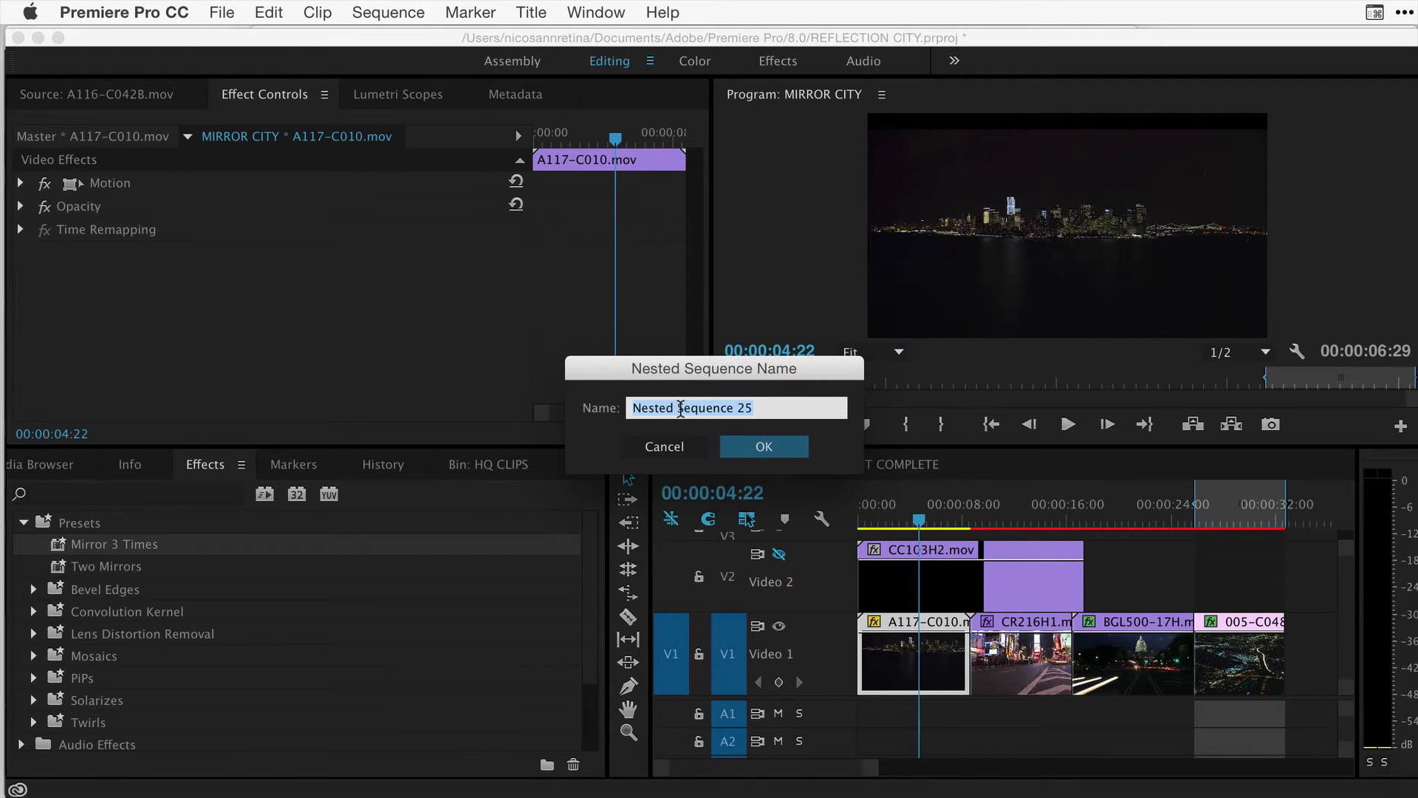
type("Te")
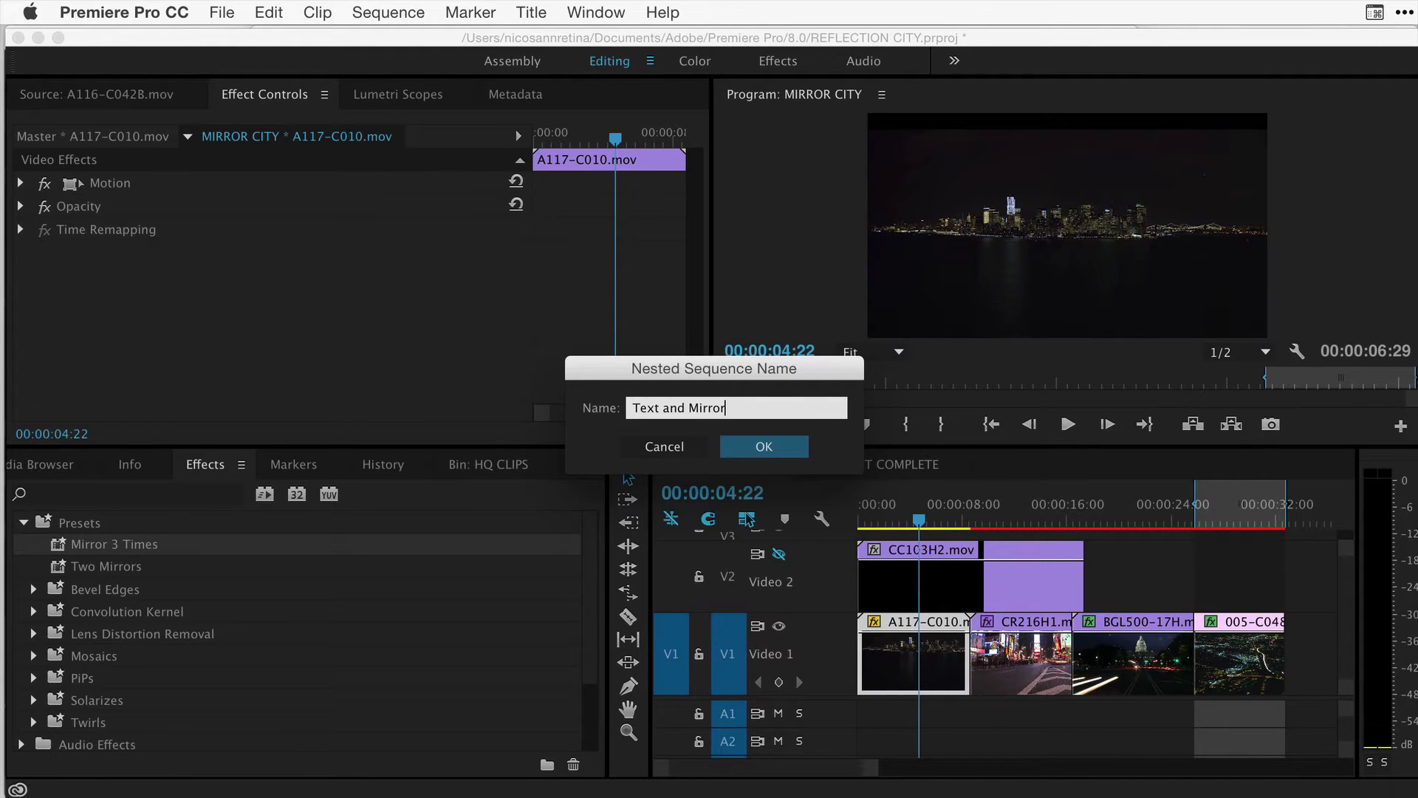
type("xt and Mirror")
key("Return")
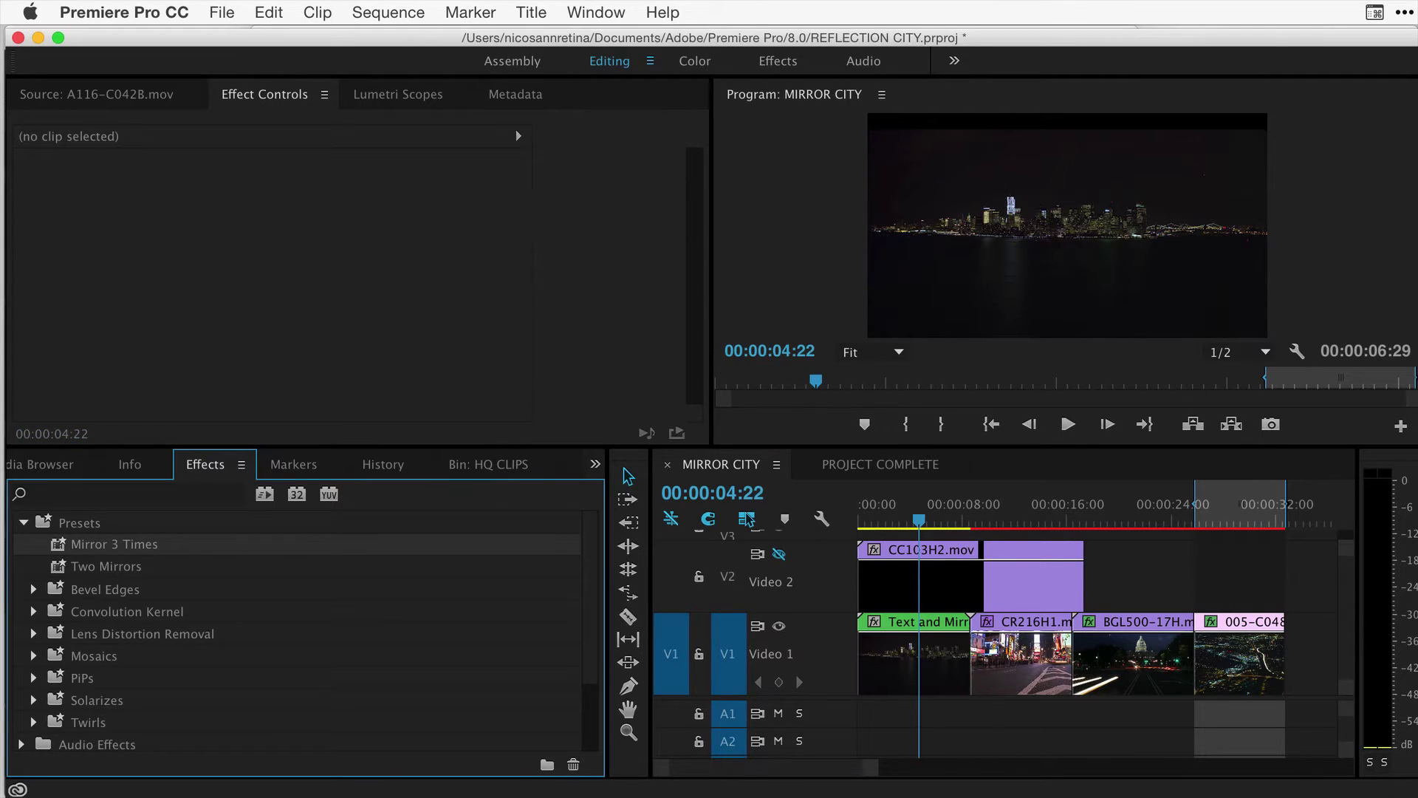
double_click(908, 656)
key("backslash")
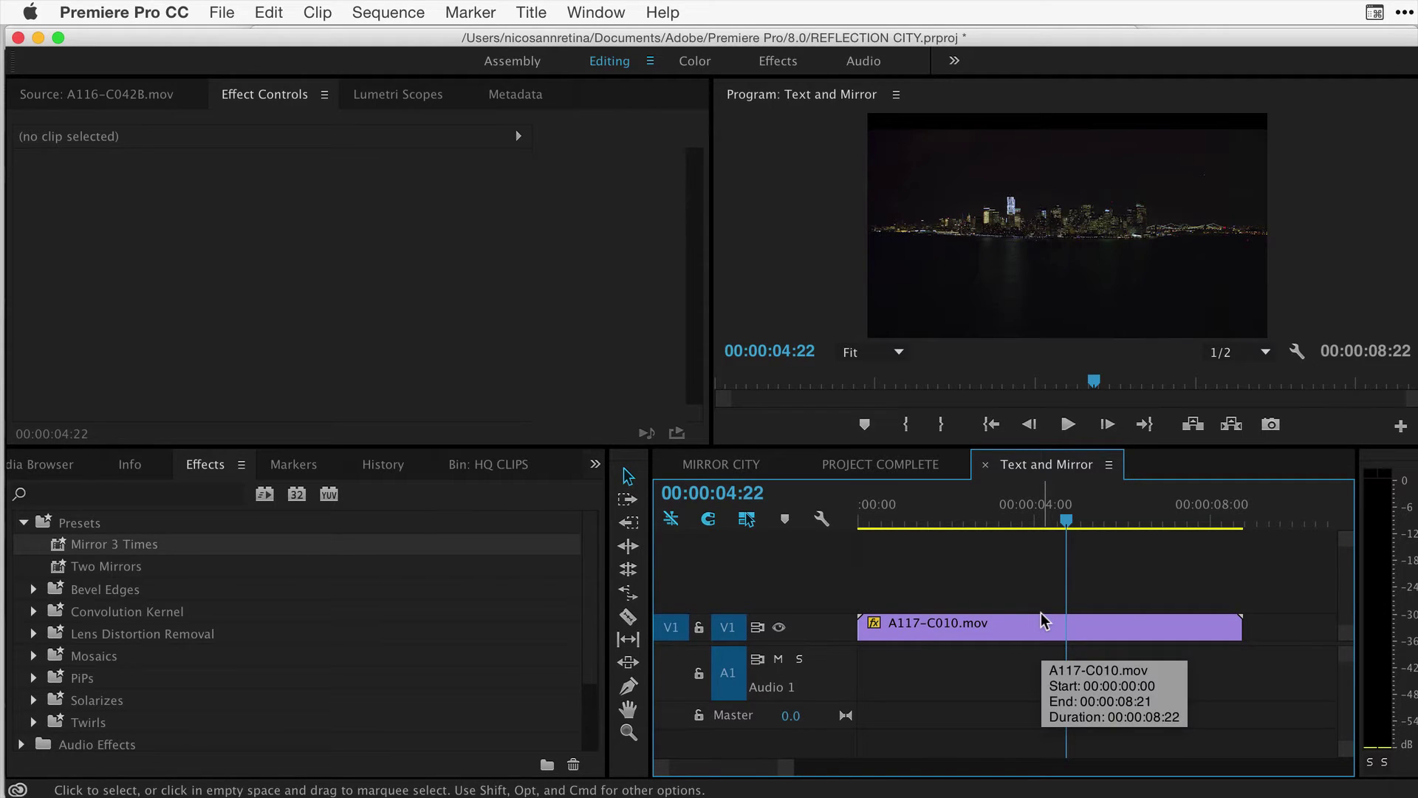
Add one new video track and one new audio track to the sequence.
right_click(784, 596)
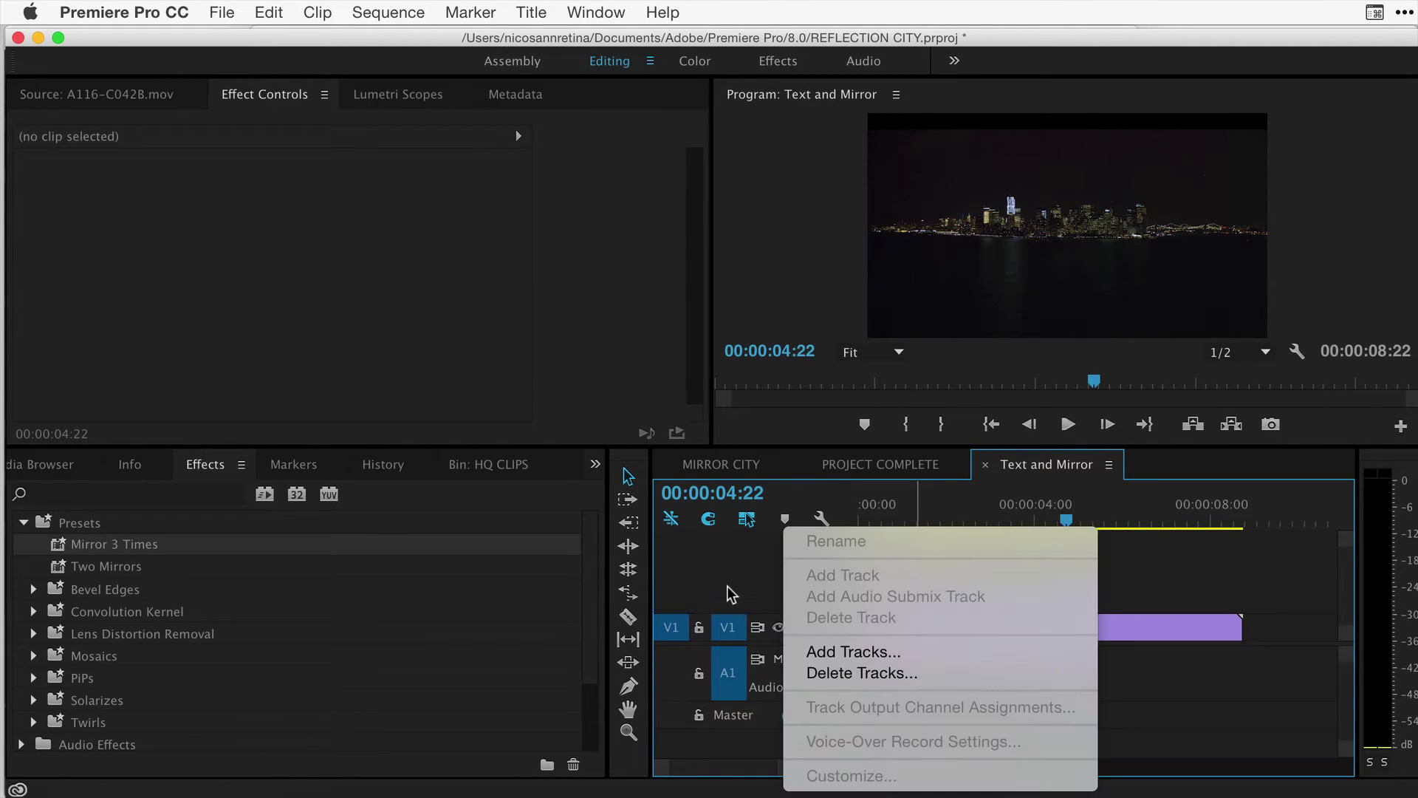
left_click(869, 653)
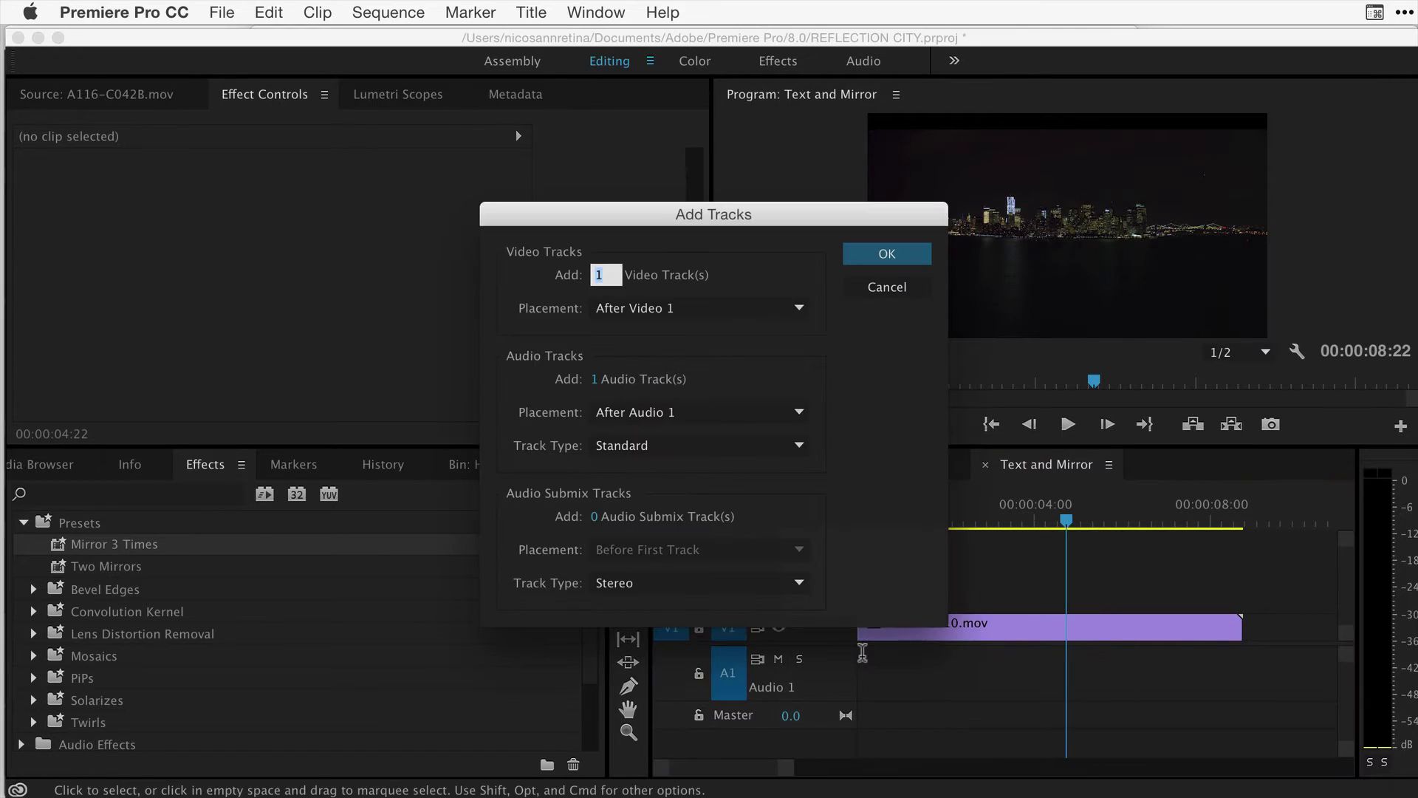
left_click(877, 254)
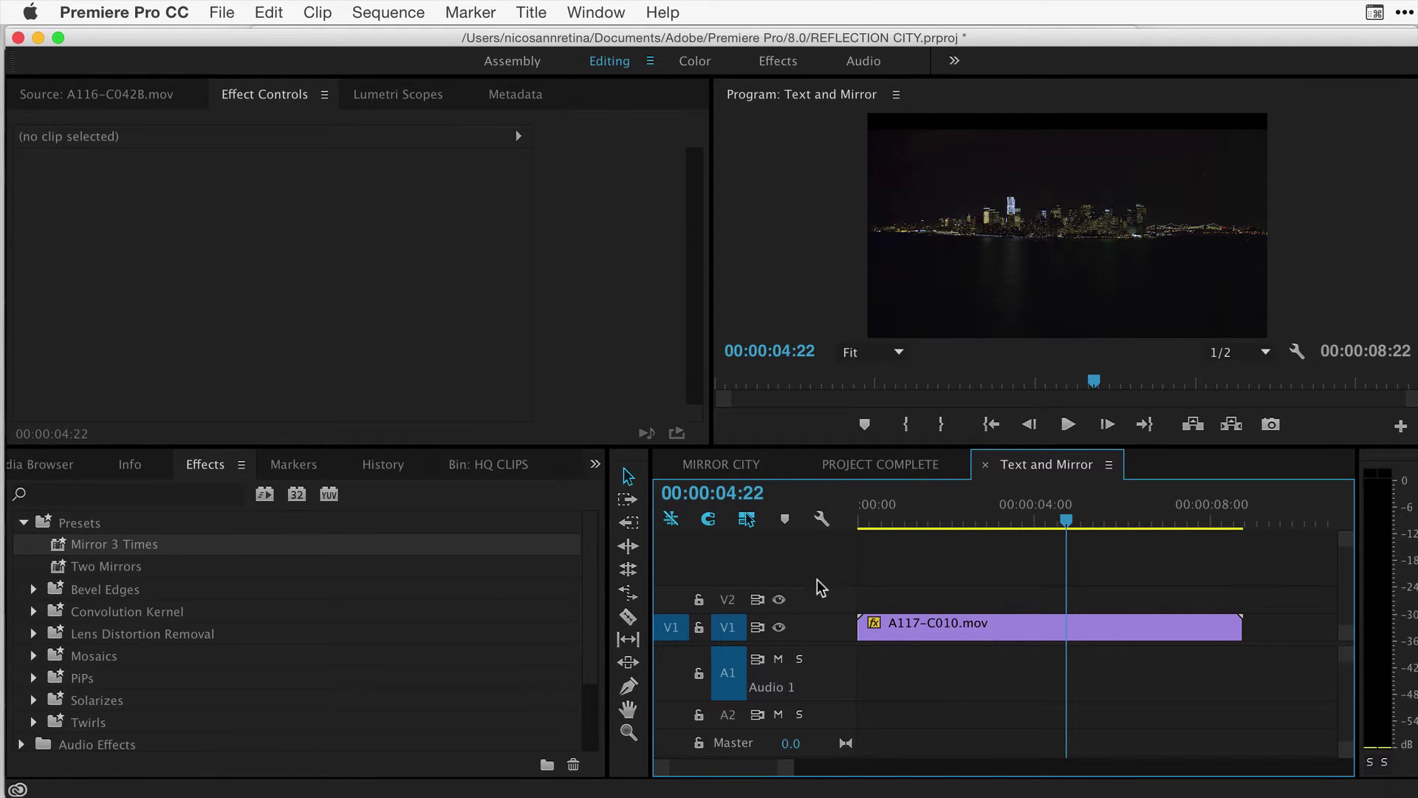
Create a new Default Still title named REFLECTIONCITY.
scroll(808, 599, "up", 2)
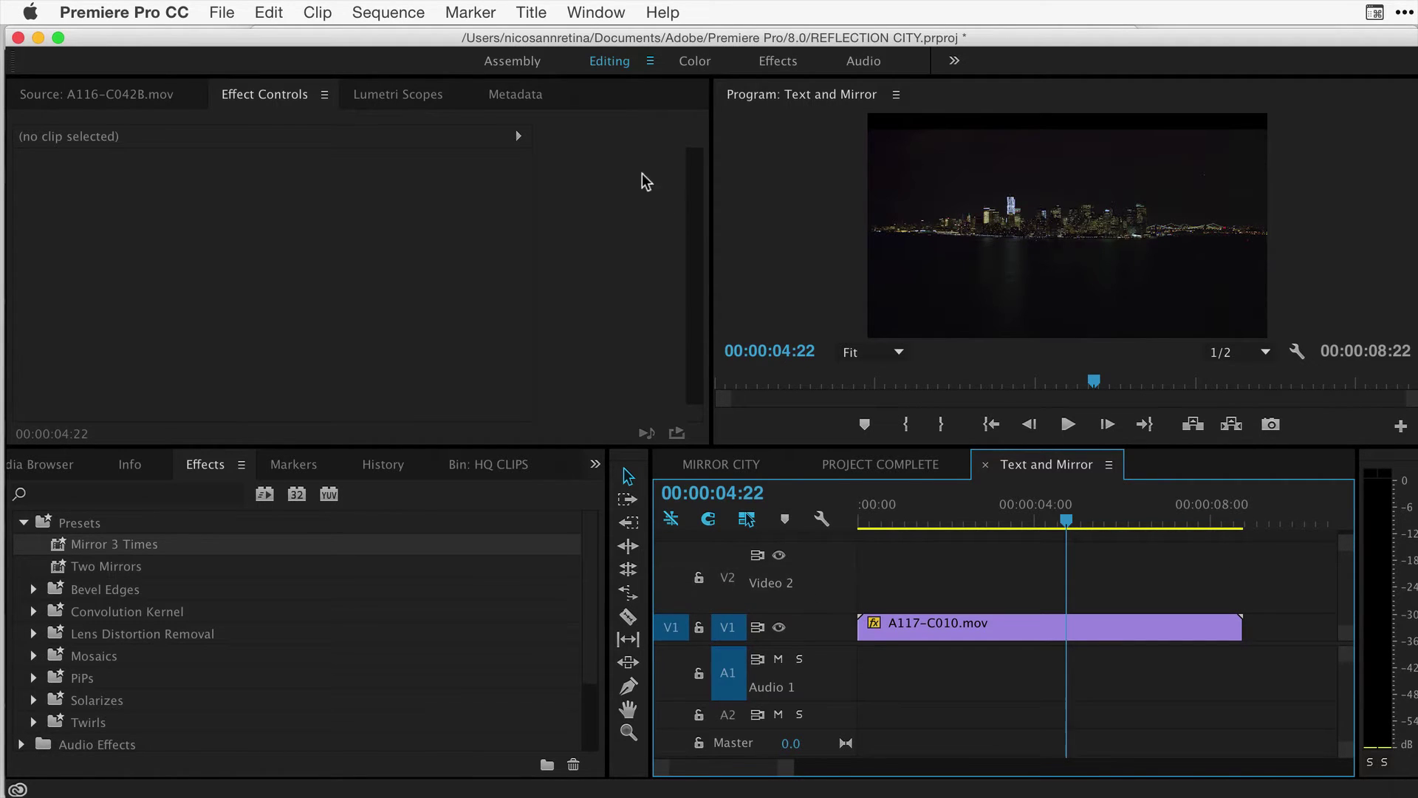
left_click(530, 12)
mouse_move(709, 73)
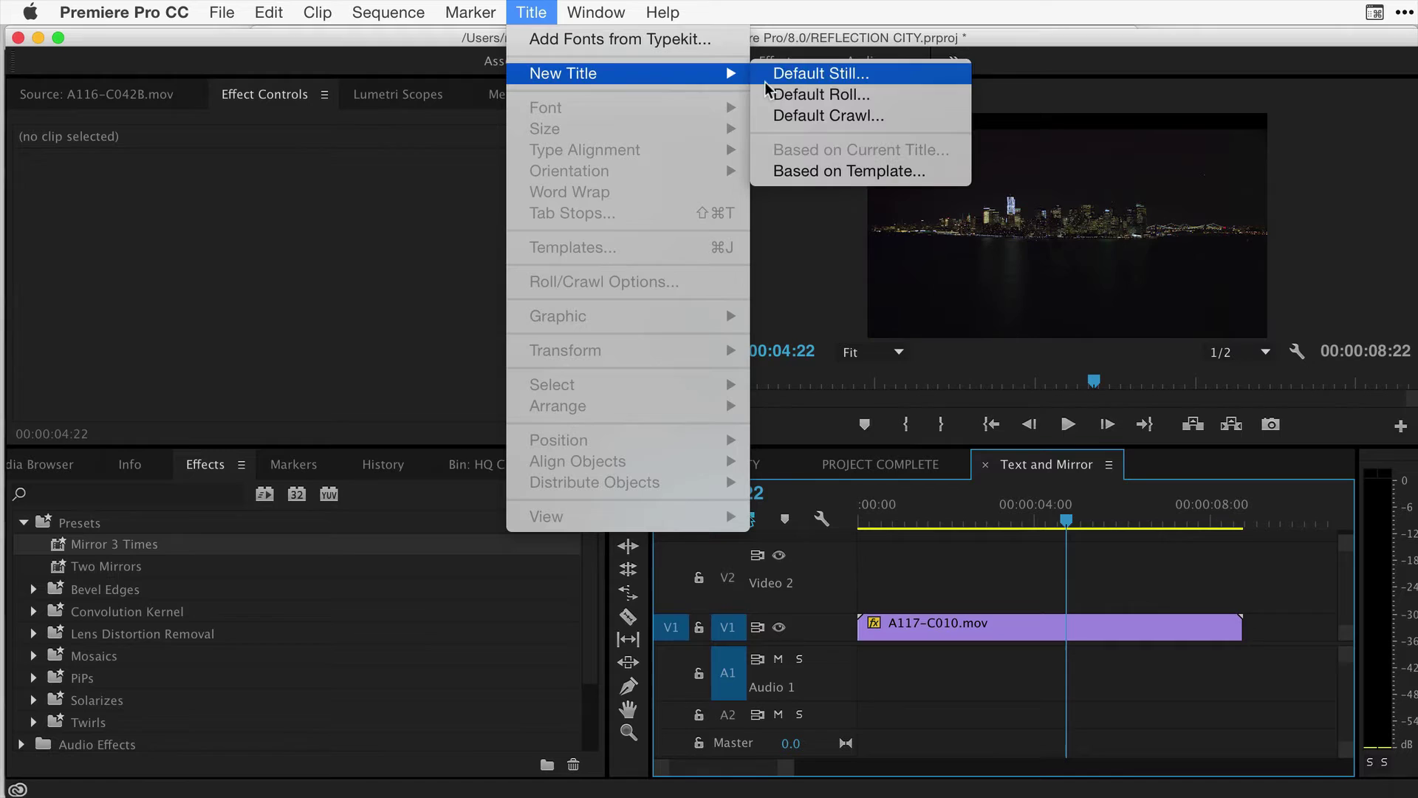
left_click(789, 66)
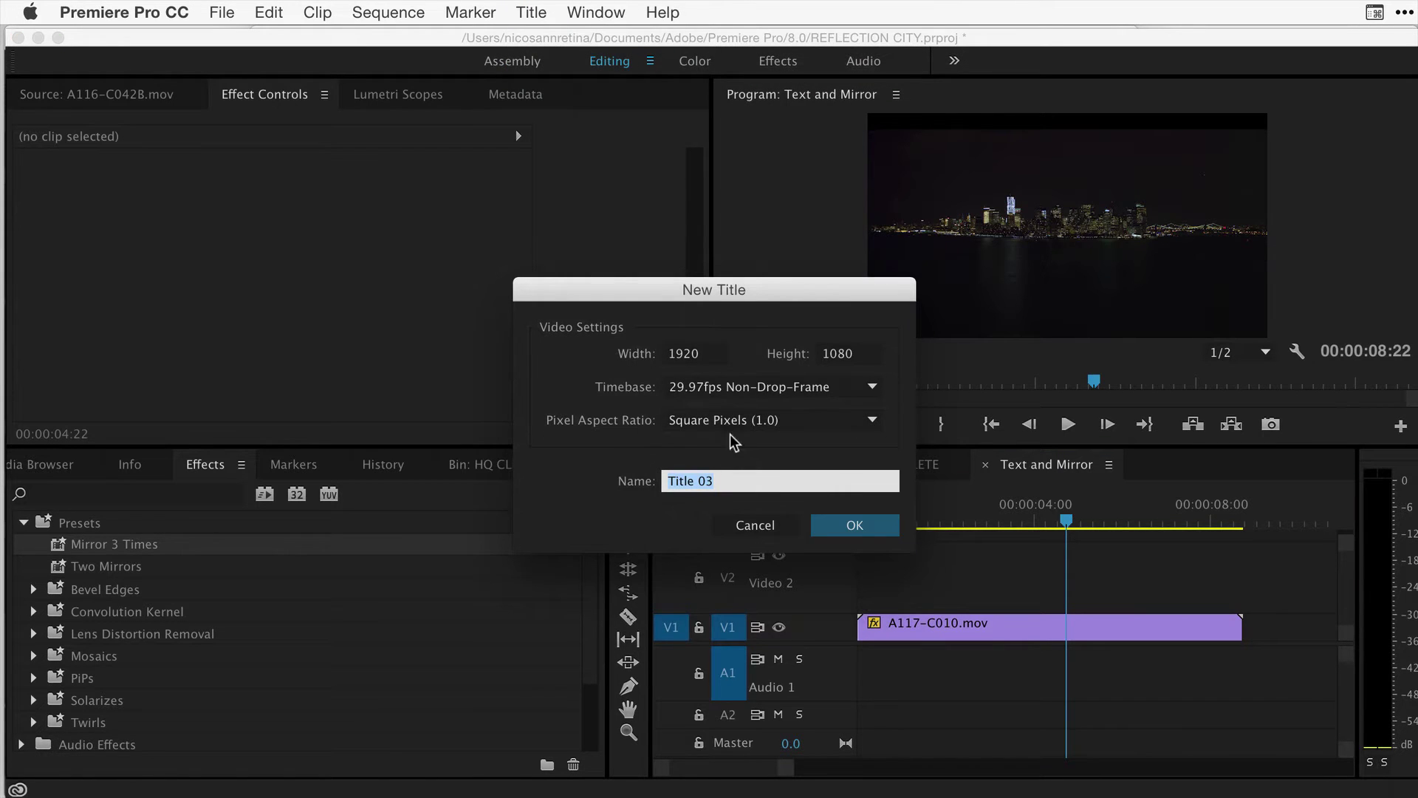
type("REFLECTIONCITY")
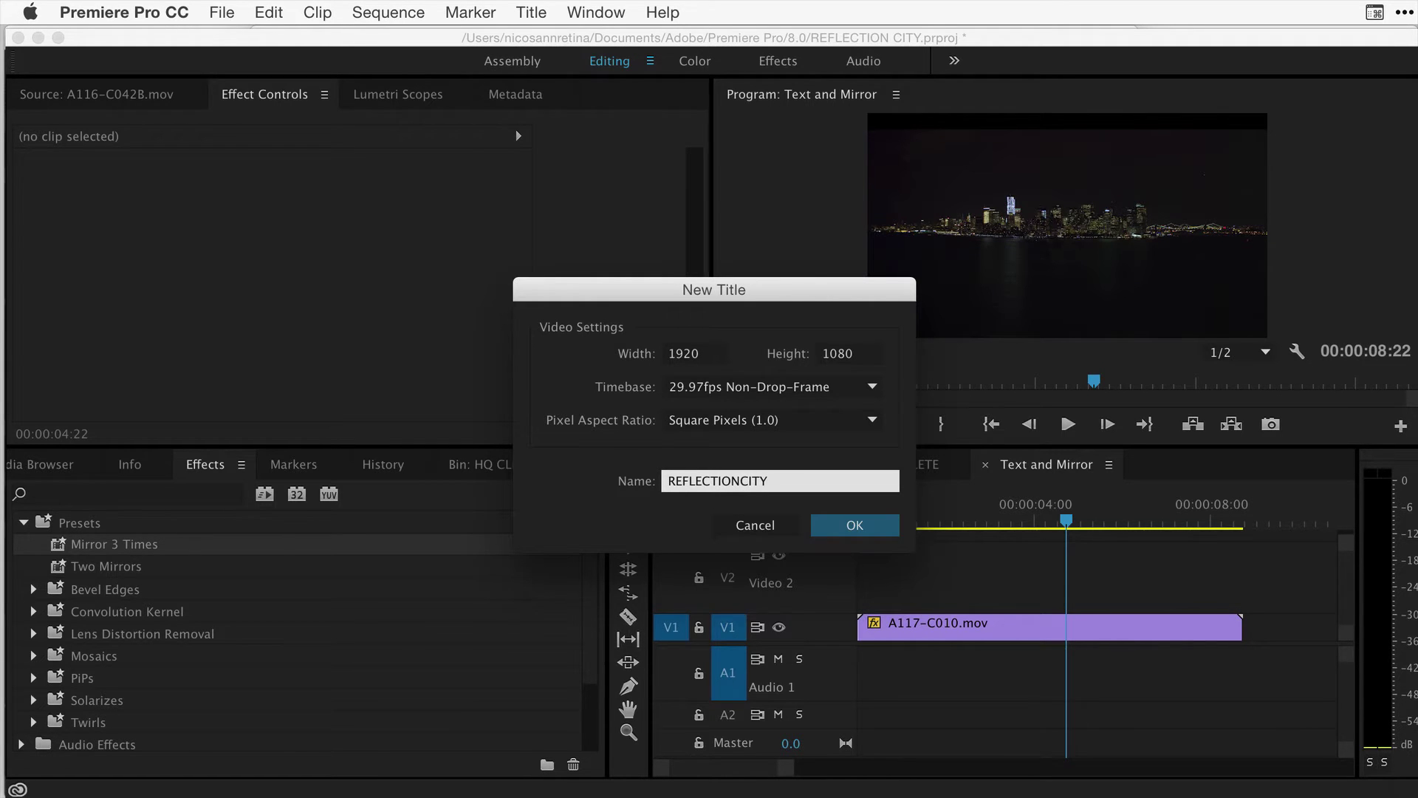
key("Return")
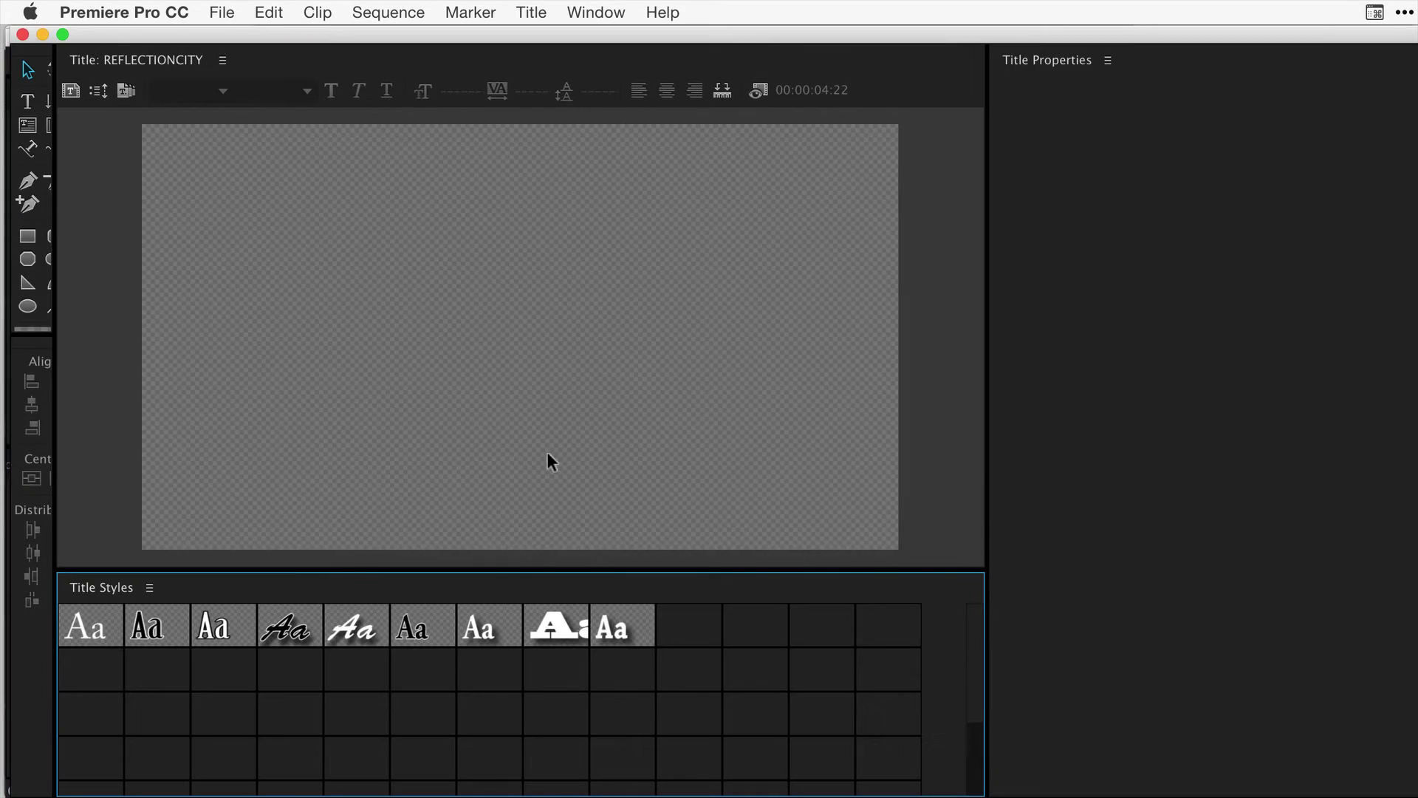
Type REFLECTIONCITY on the title canvas and drag the text toward the frame centre.
left_click(28, 103)
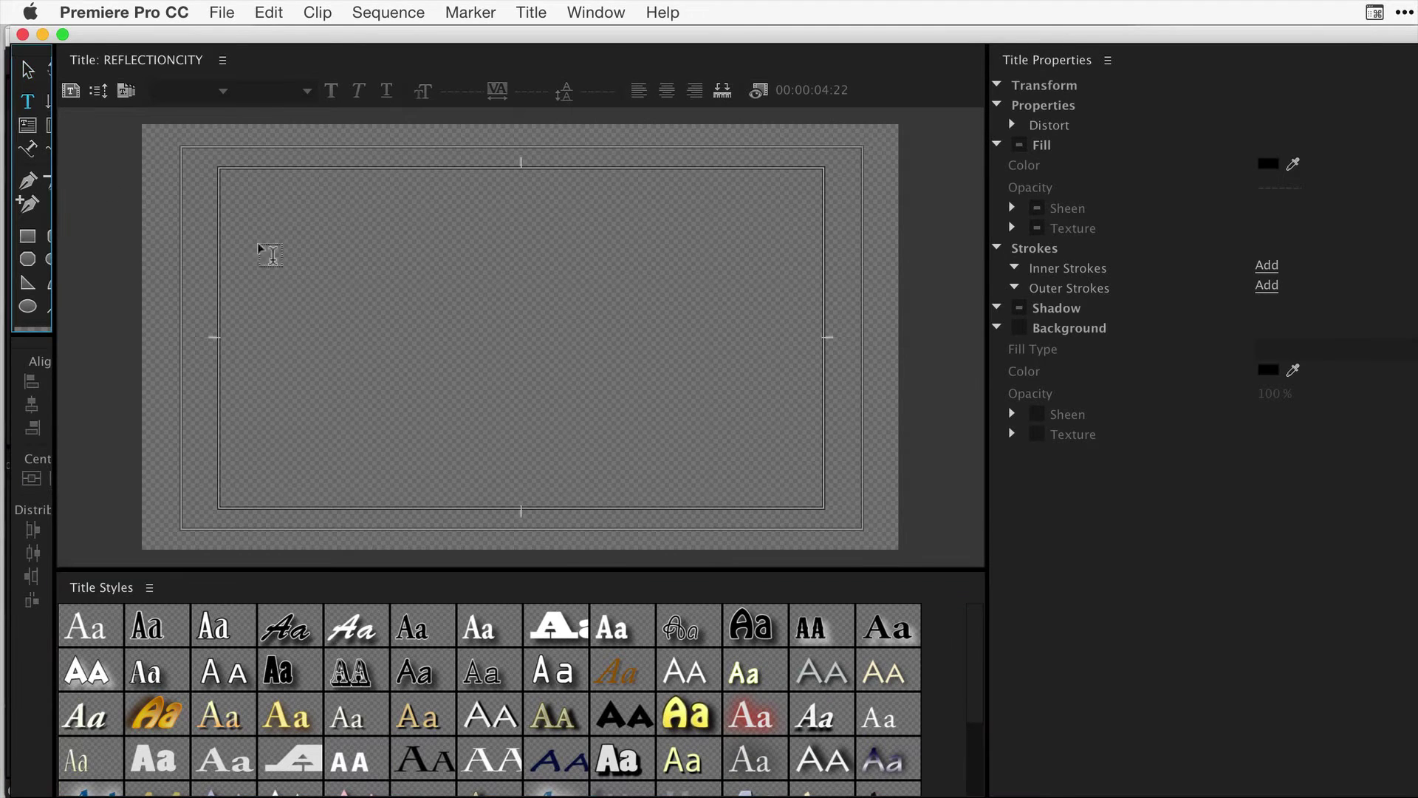
left_click(370, 310)
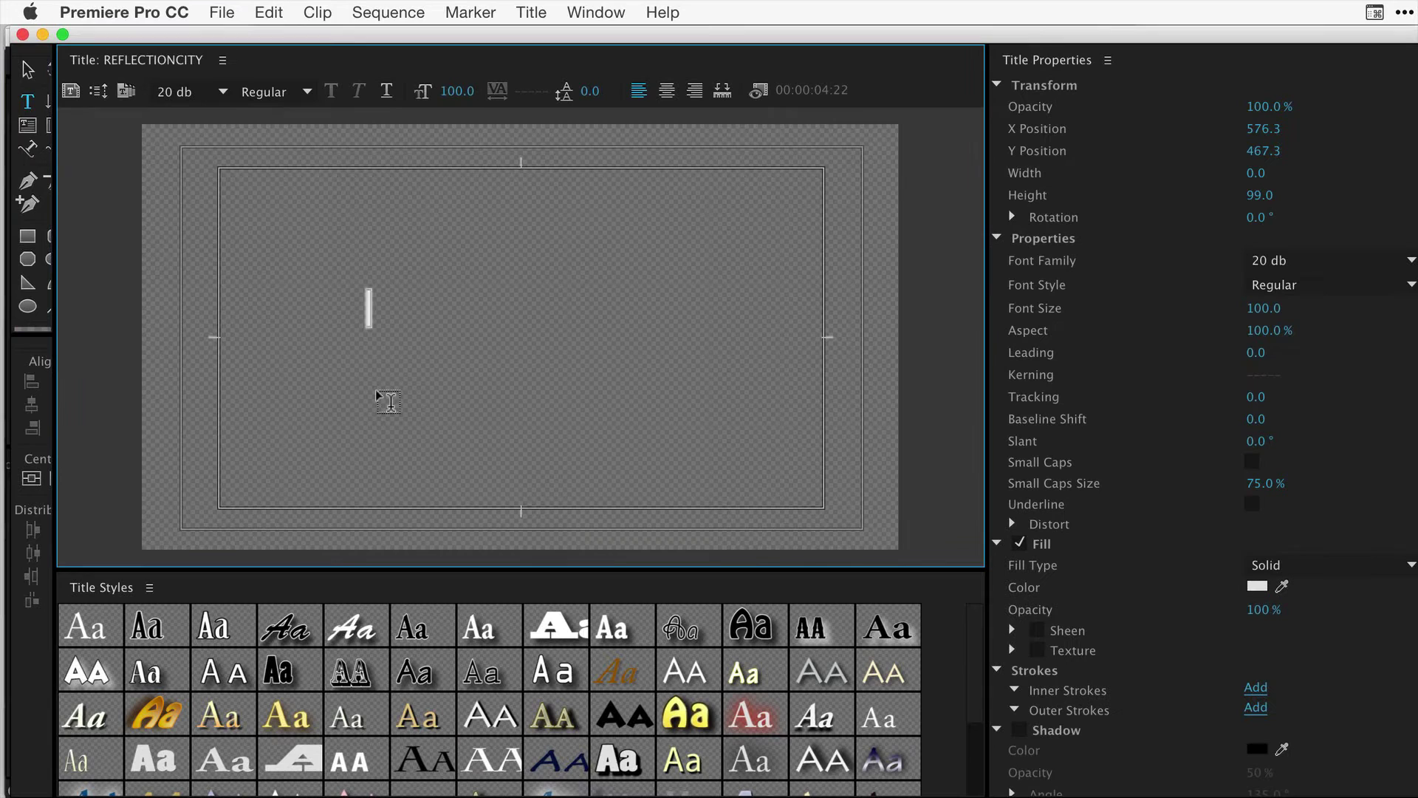
type("REF")
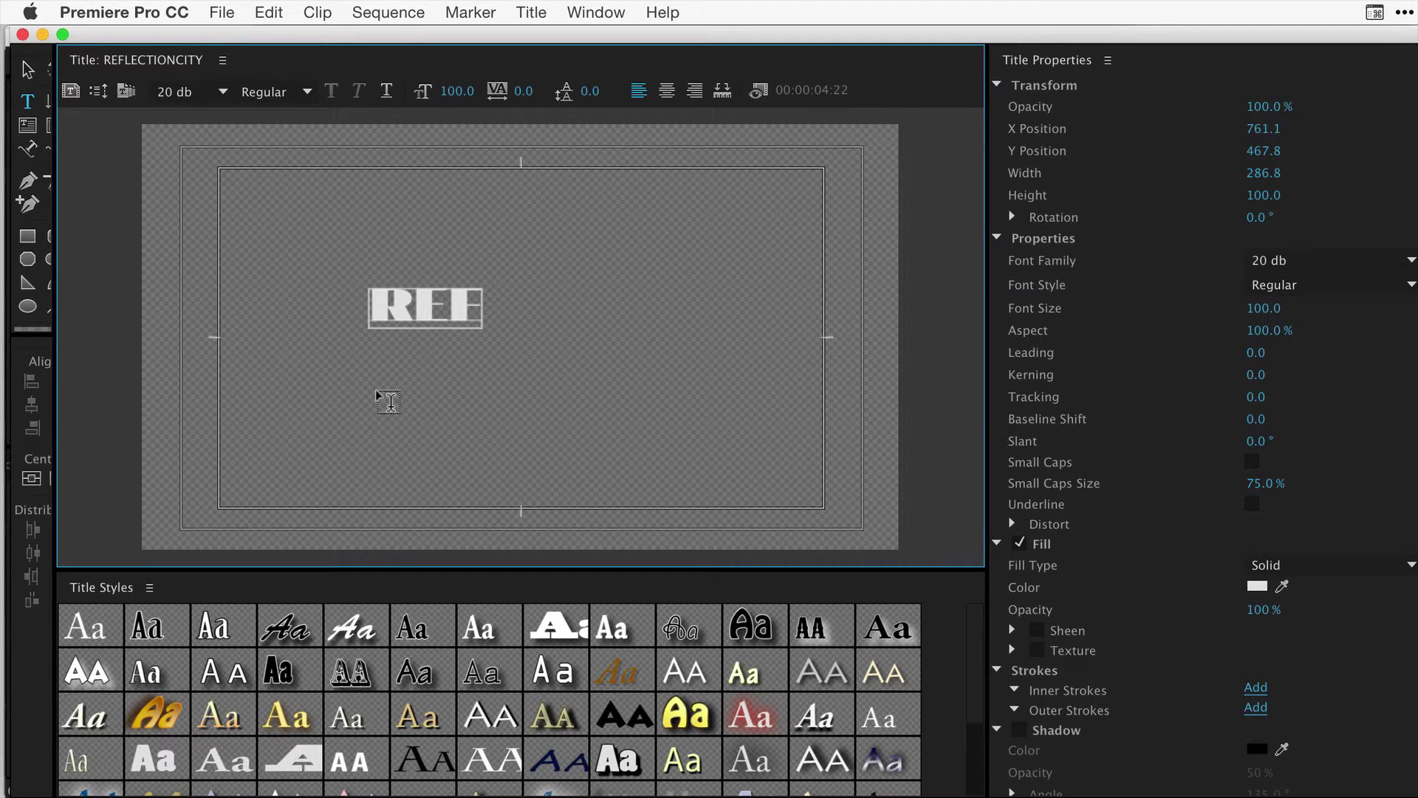
type("LECTION")
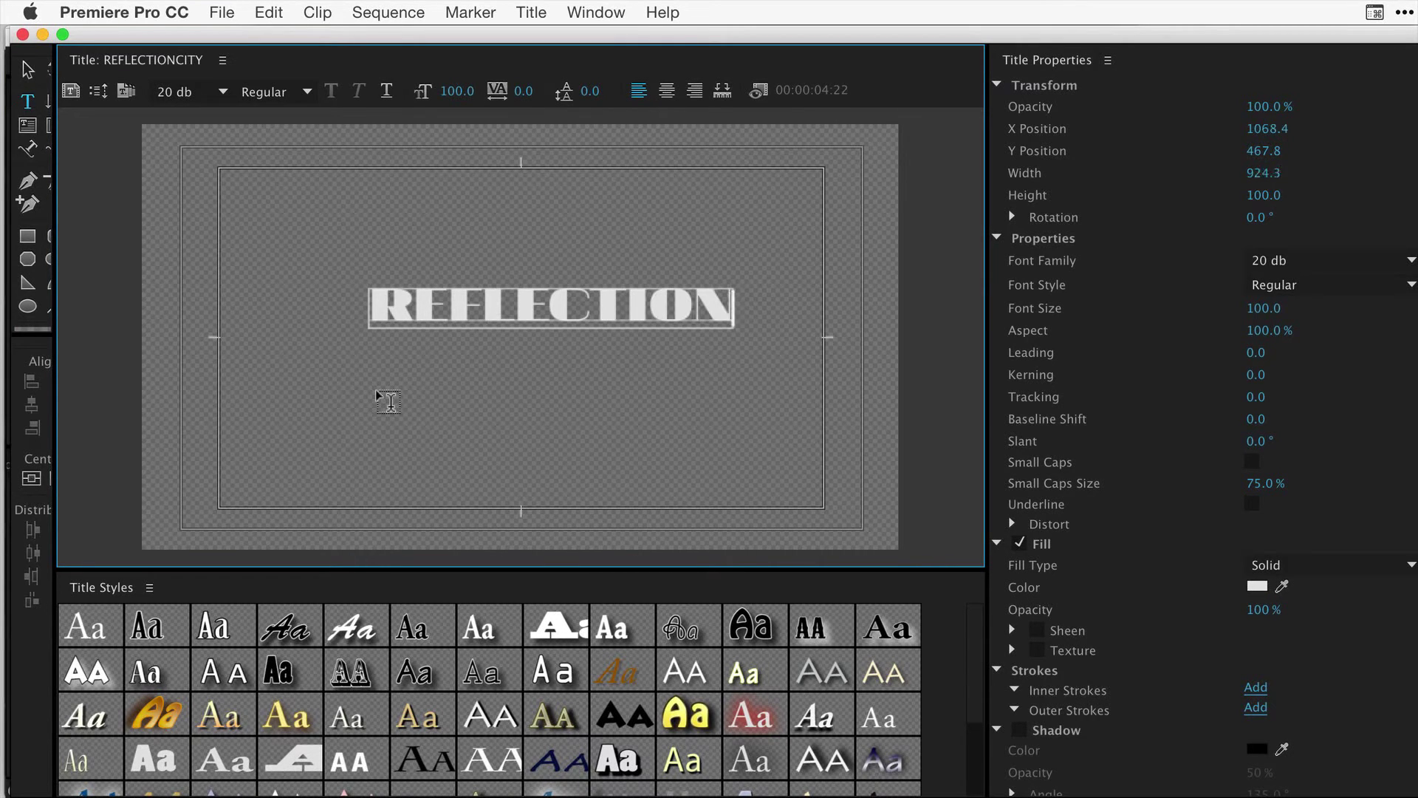
type("CITY")
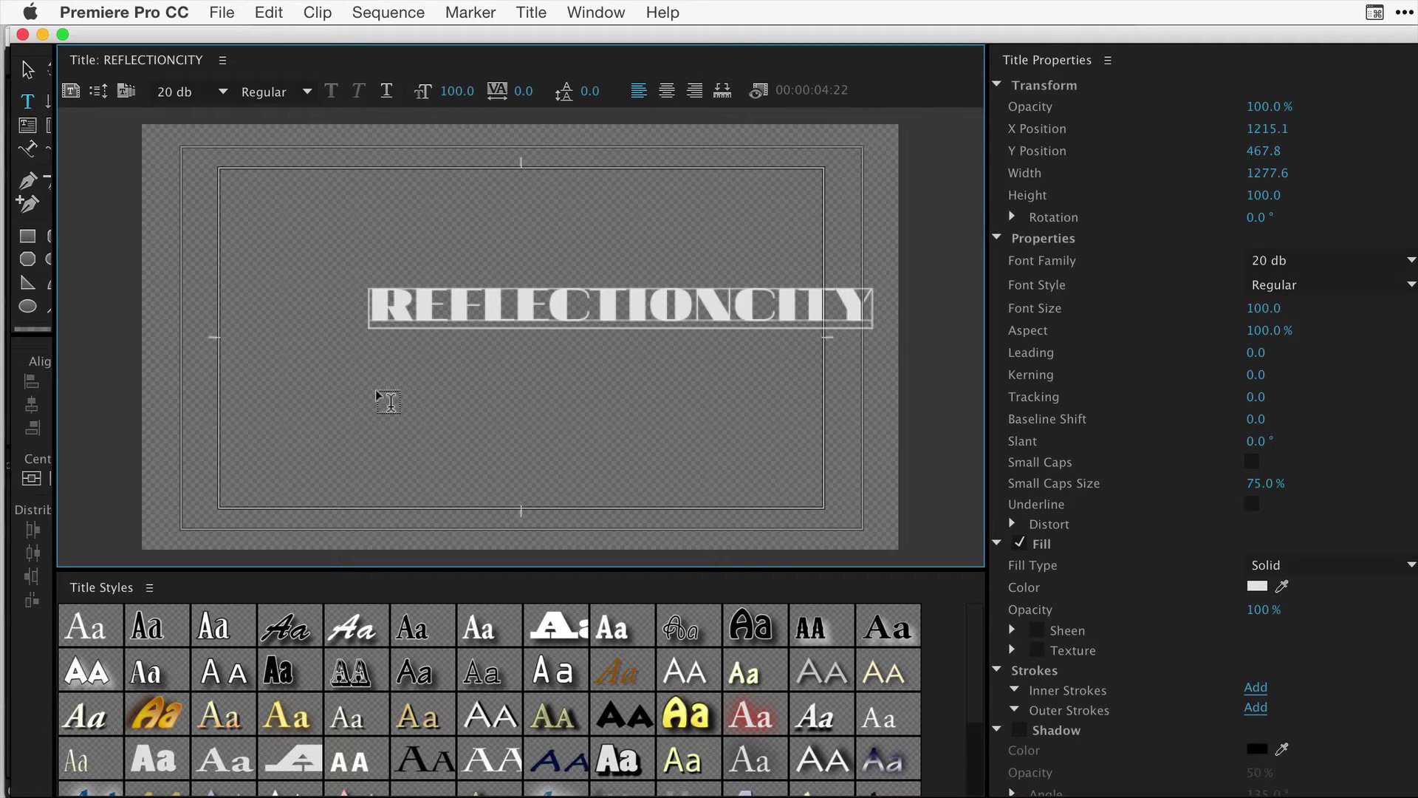
left_click(25, 71)
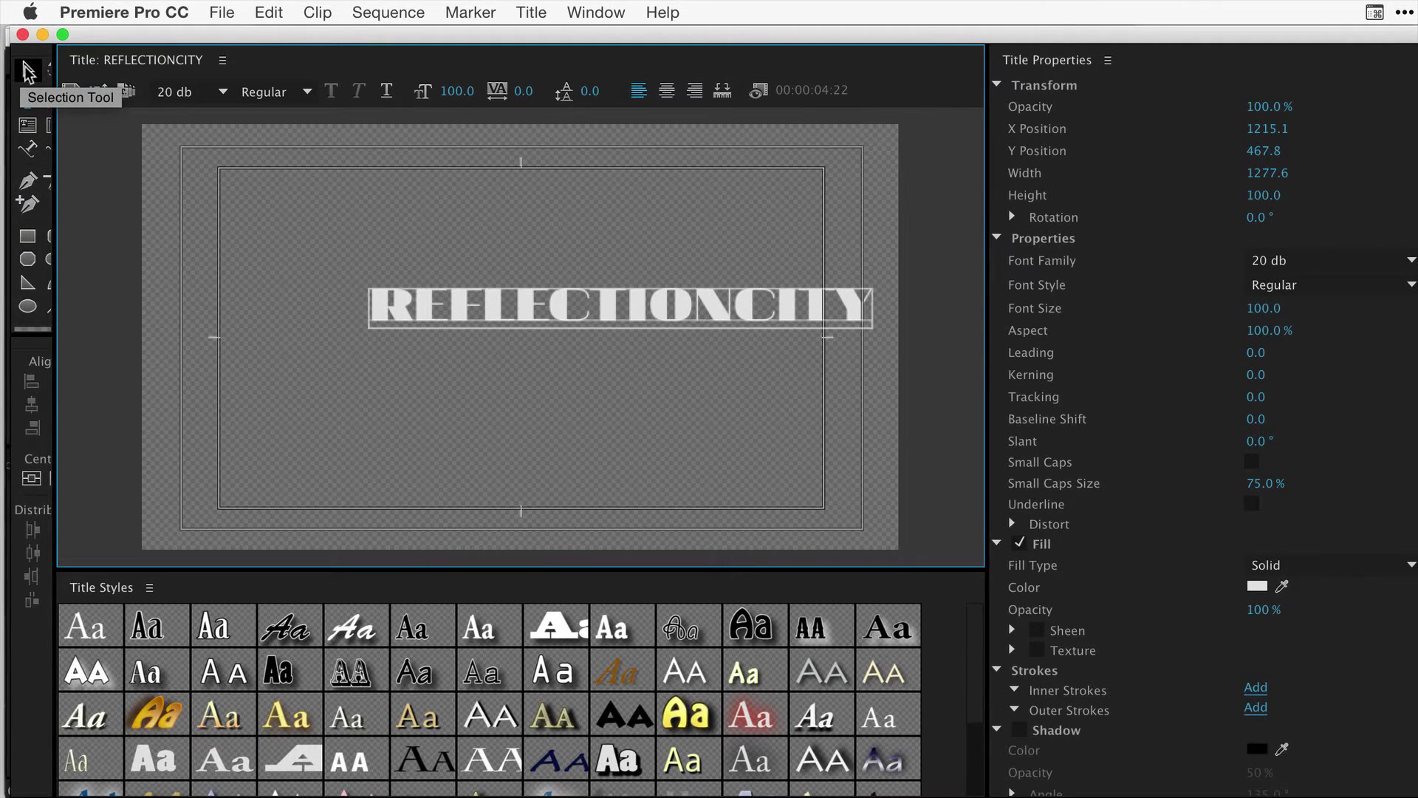
left_click(500, 289)
left_click_drag(497, 290, 423, 299)
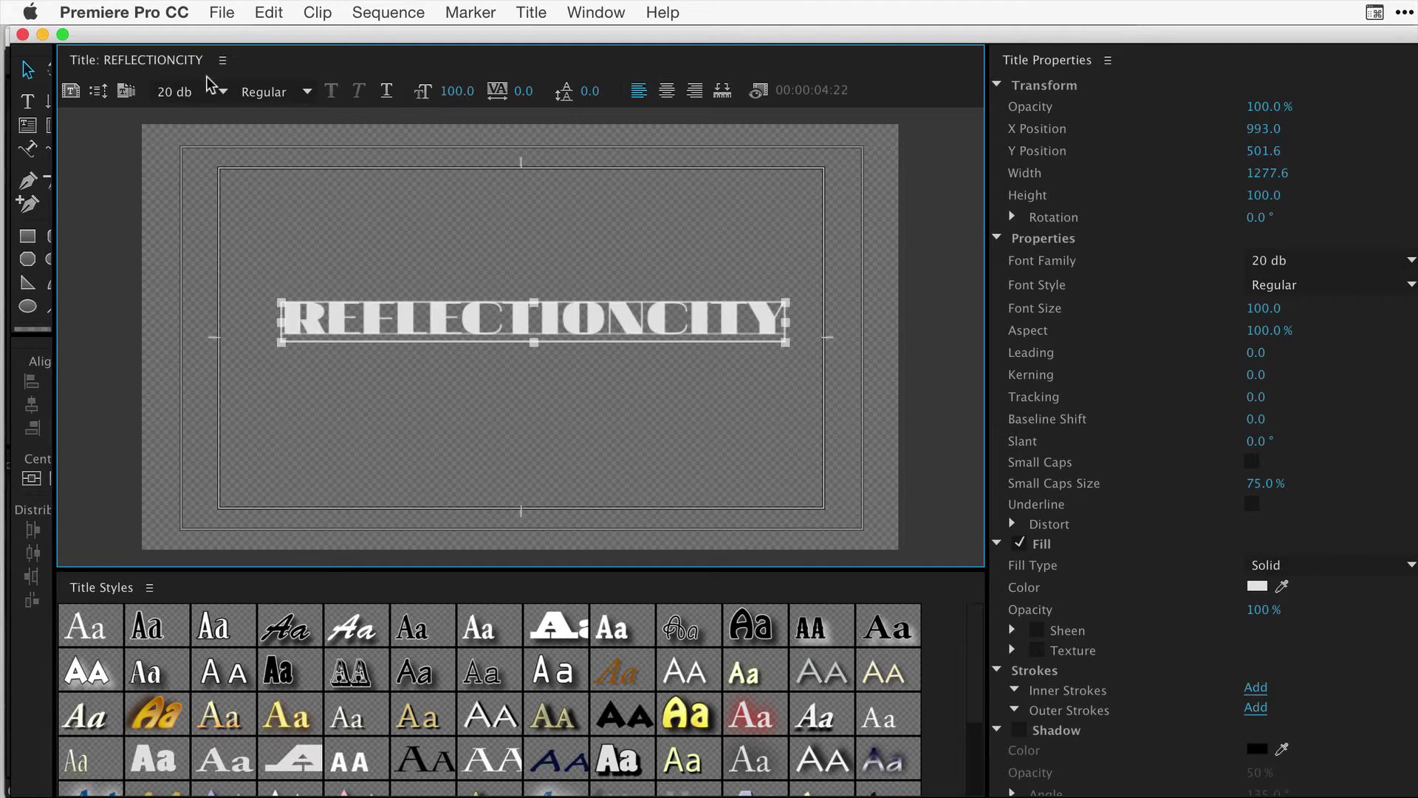
Change the title's font family to Helvetica Neue.
left_click(221, 92)
scroll(247, 259, "down", 5)
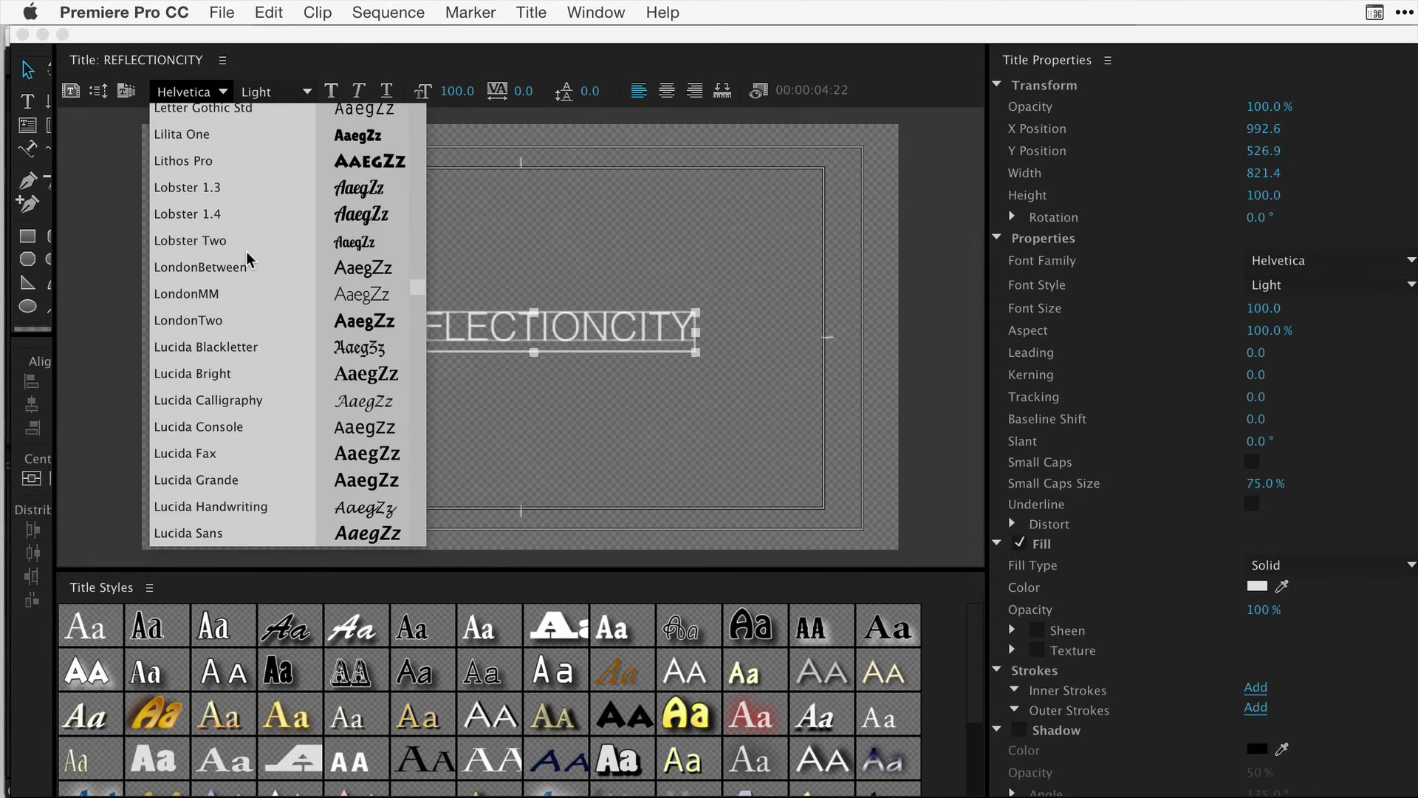
scroll(248, 258, "up", 15)
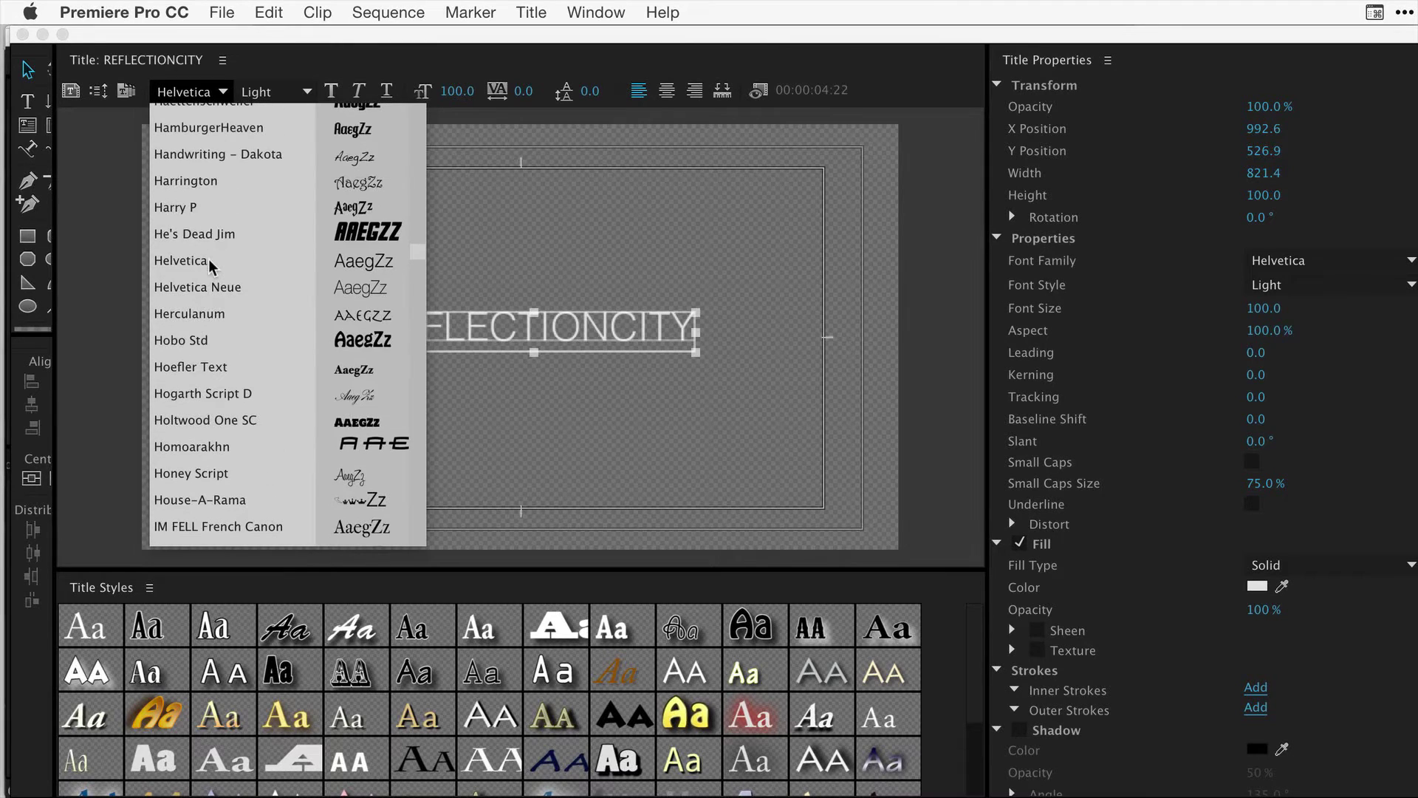
left_click(195, 287)
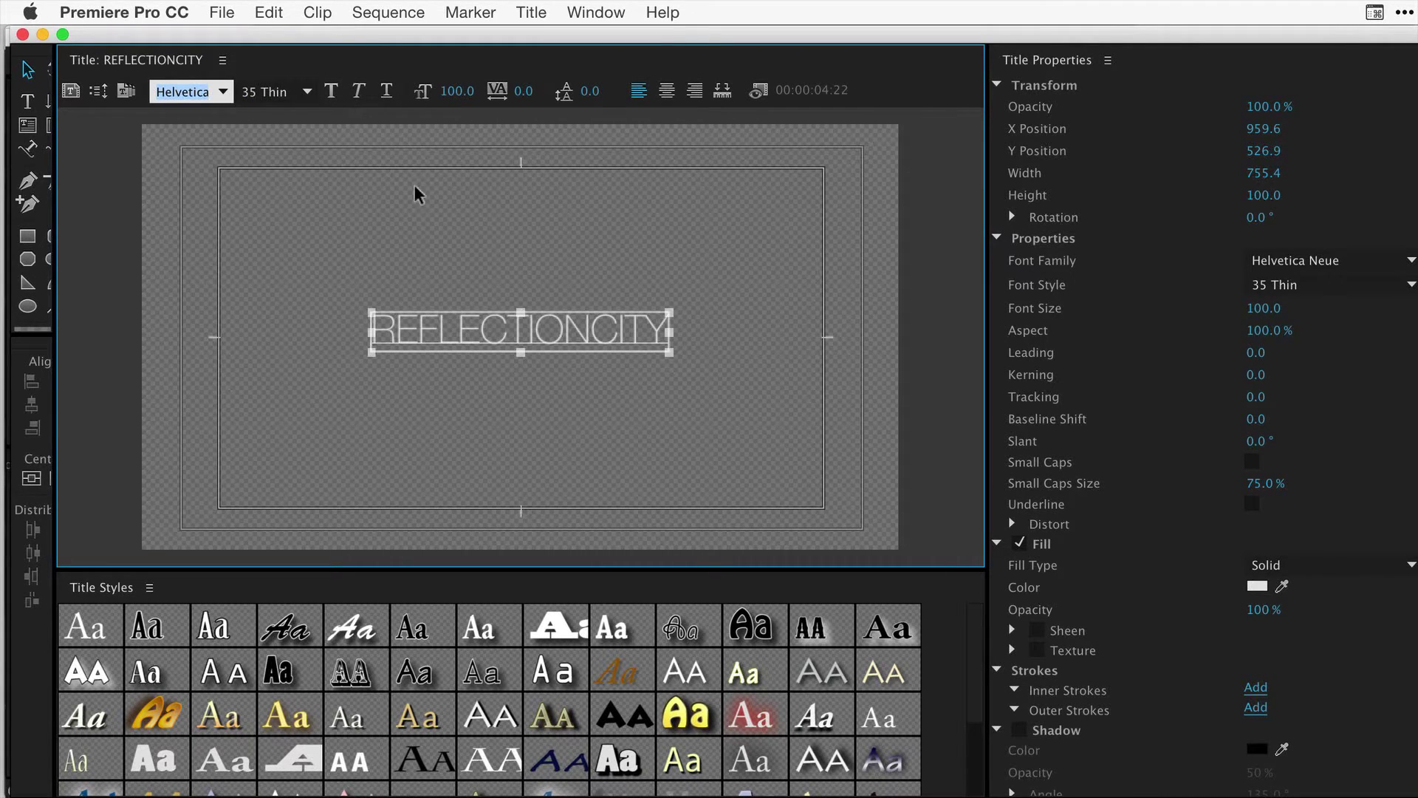
Make the word REFLECTION Medium weight and CITY Light weight.
double_click(575, 325)
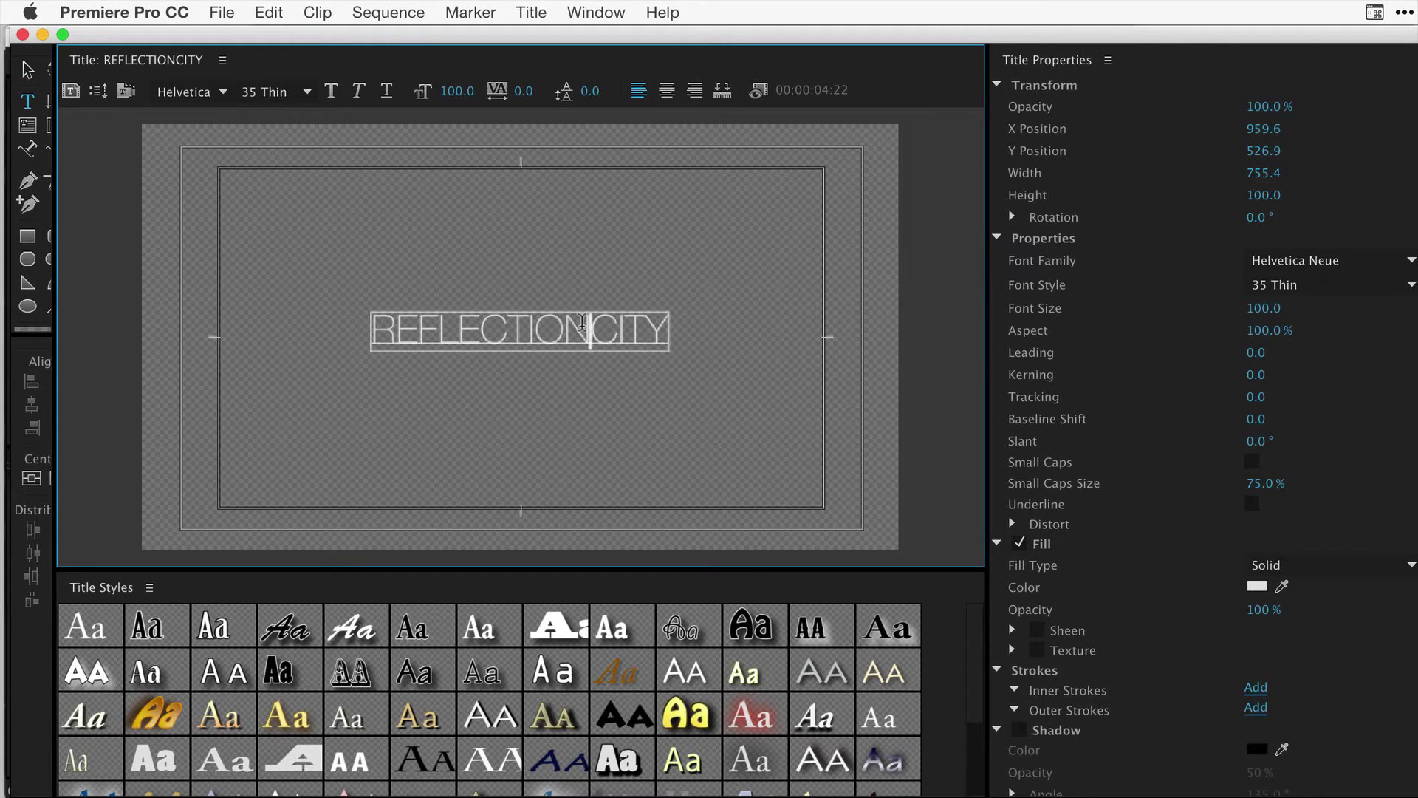
left_click_drag(582, 325, 316, 329)
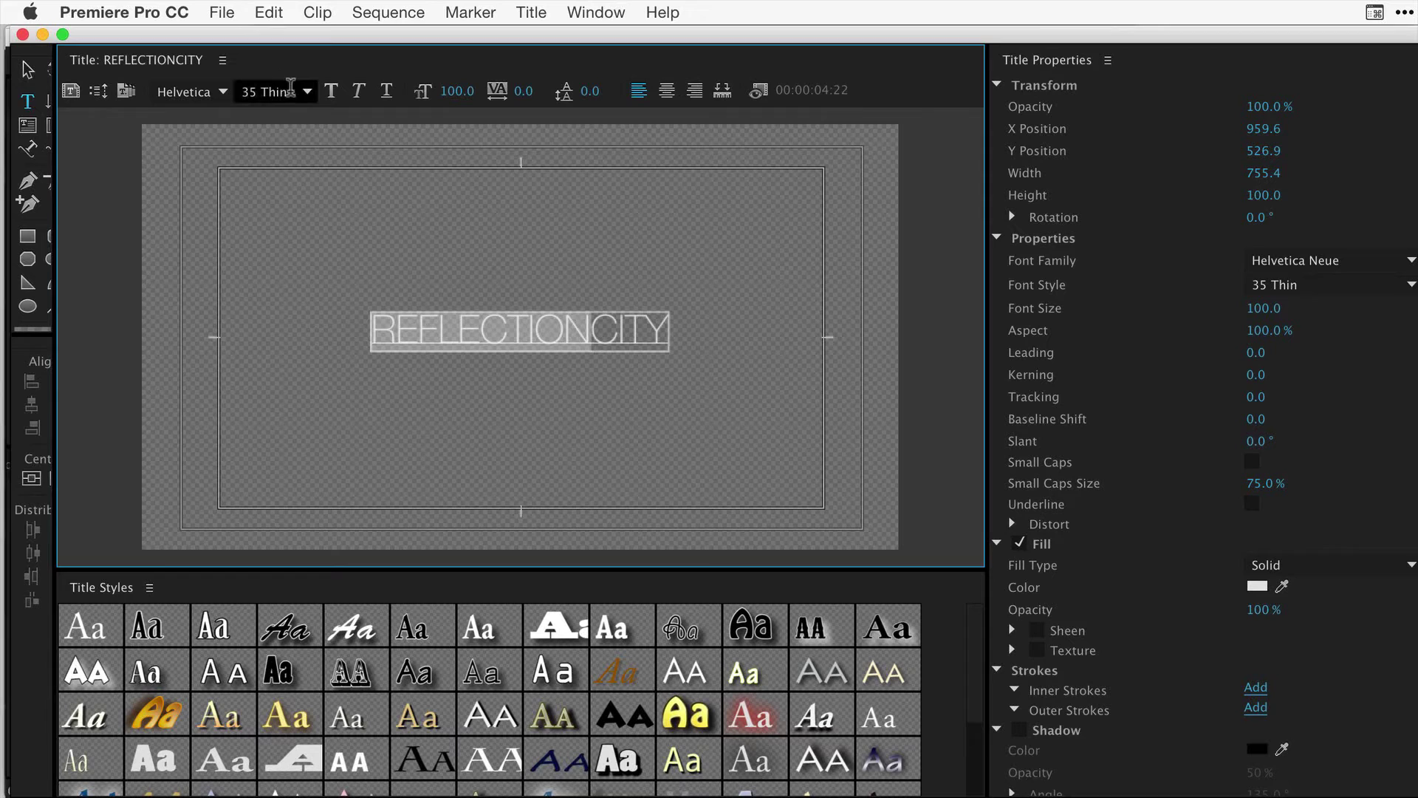
left_click(307, 91)
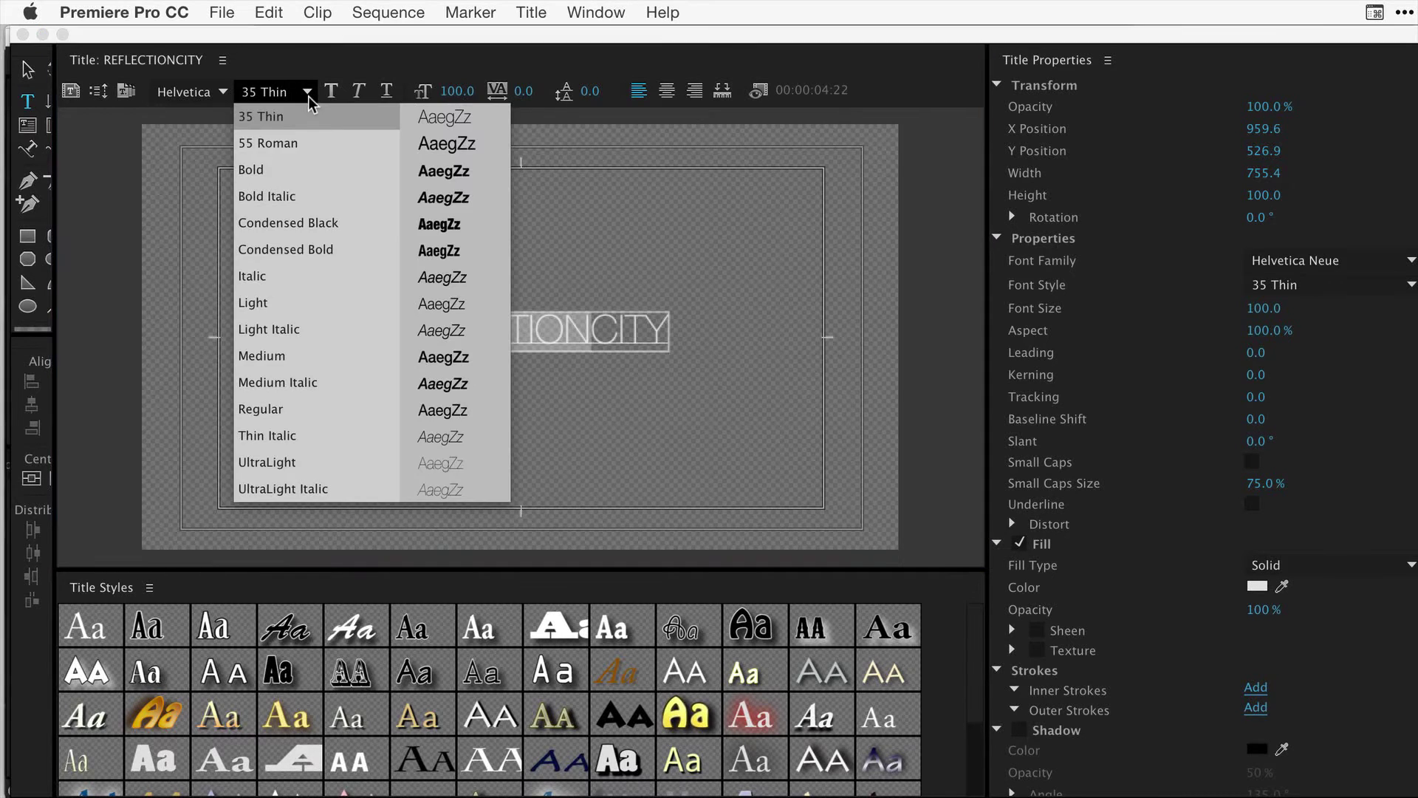
left_click(313, 362)
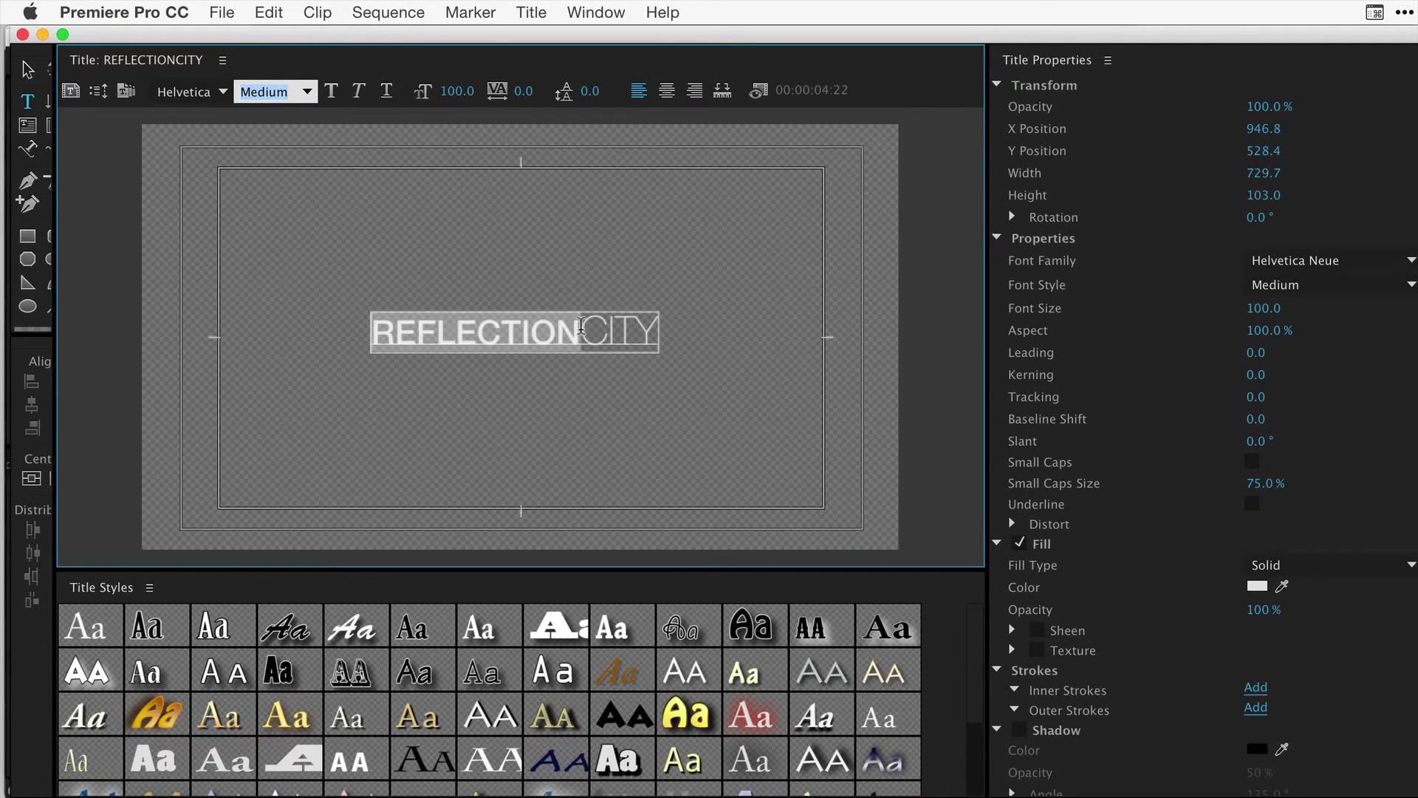
left_click_drag(581, 325, 659, 330)
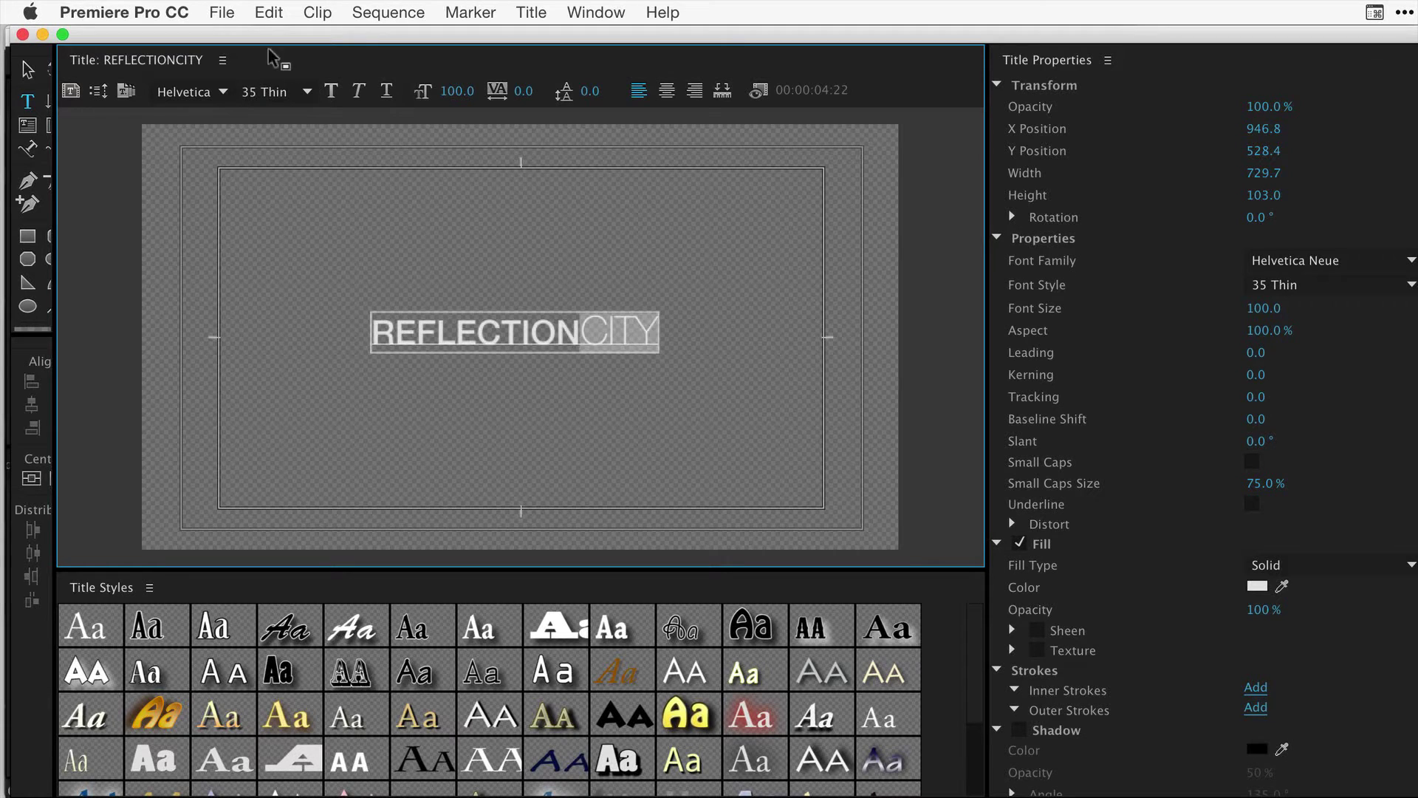
left_click(307, 91)
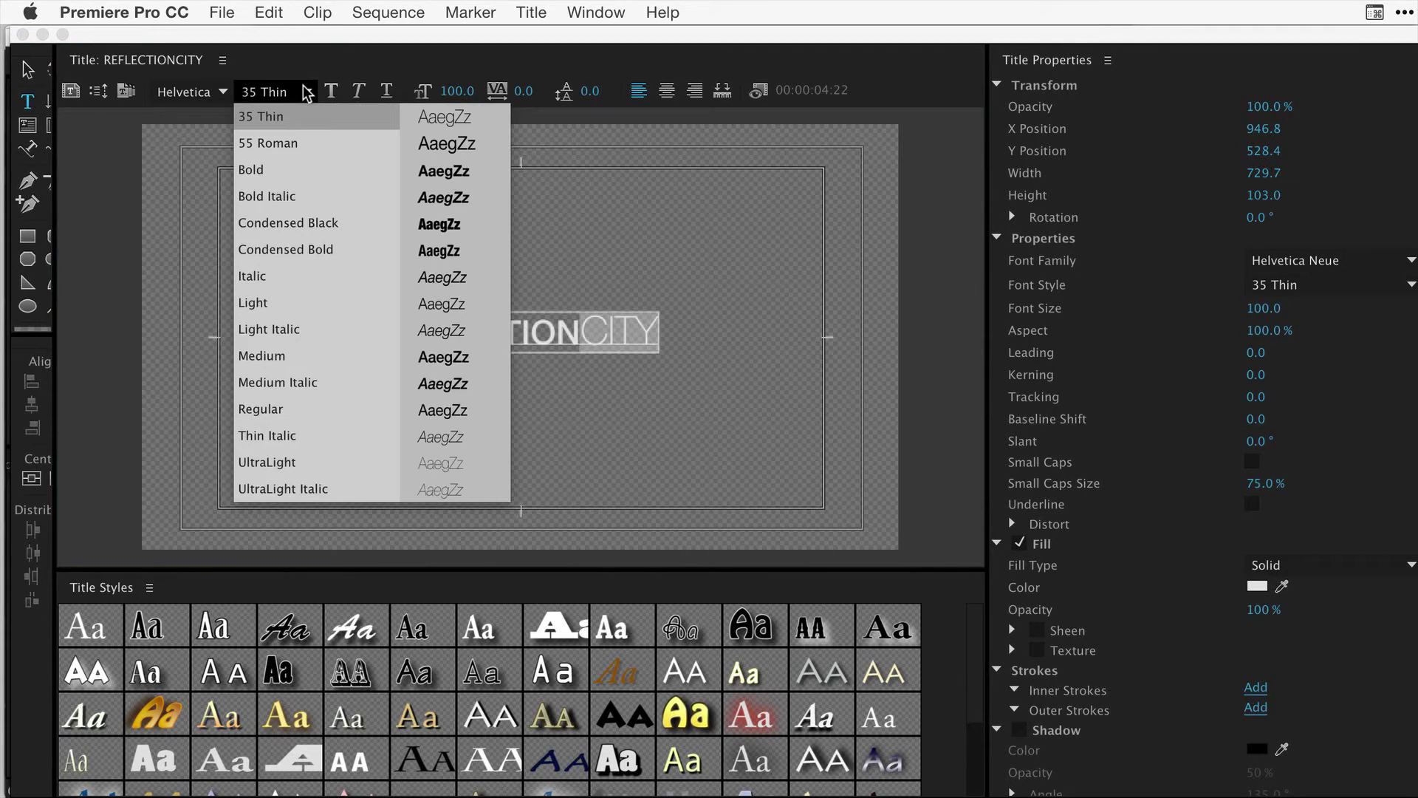
left_click(332, 303)
Set the title to size 141, center-aligned, and move it into the frame centre.
left_click(27, 70)
left_click(412, 328)
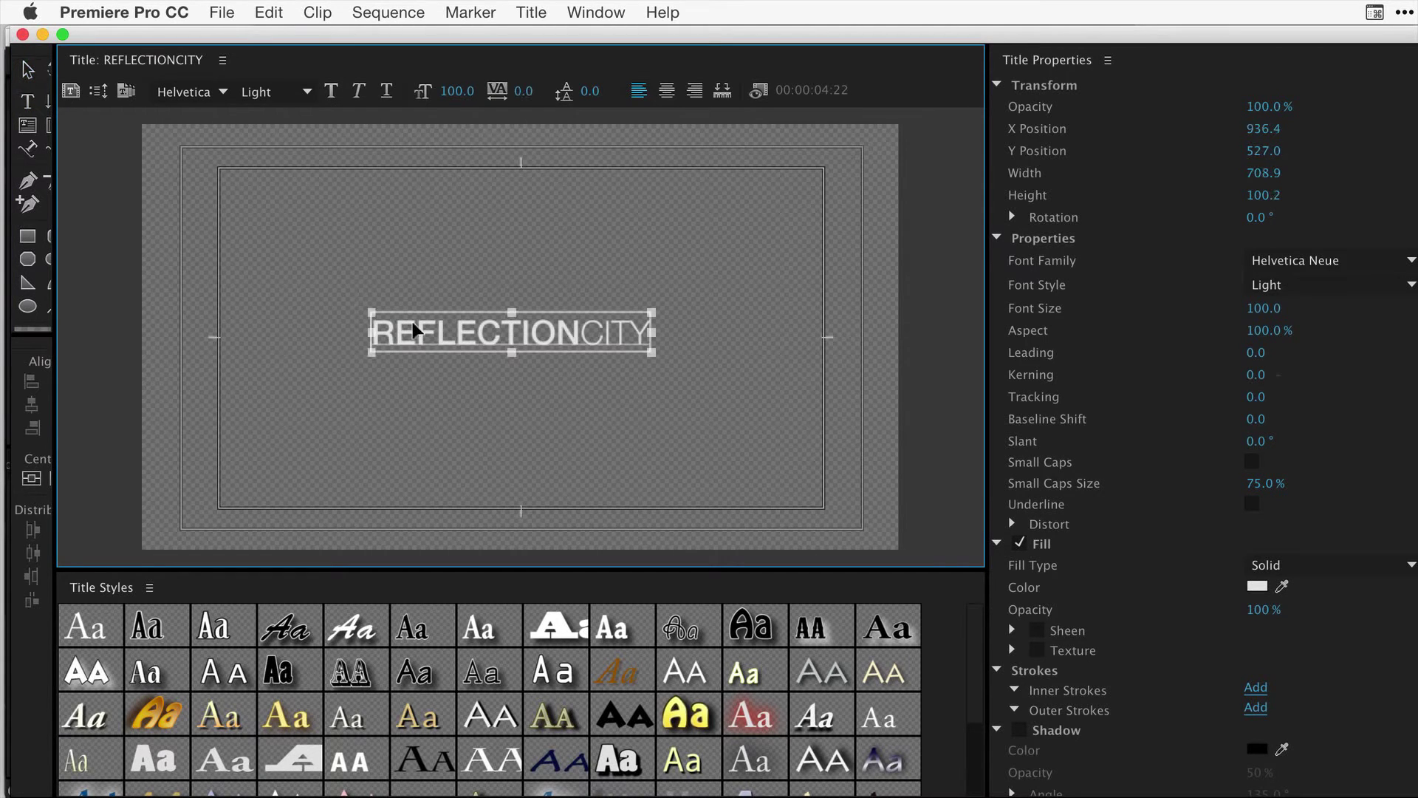
left_click_drag(451, 91, 480, 91)
left_click(668, 91)
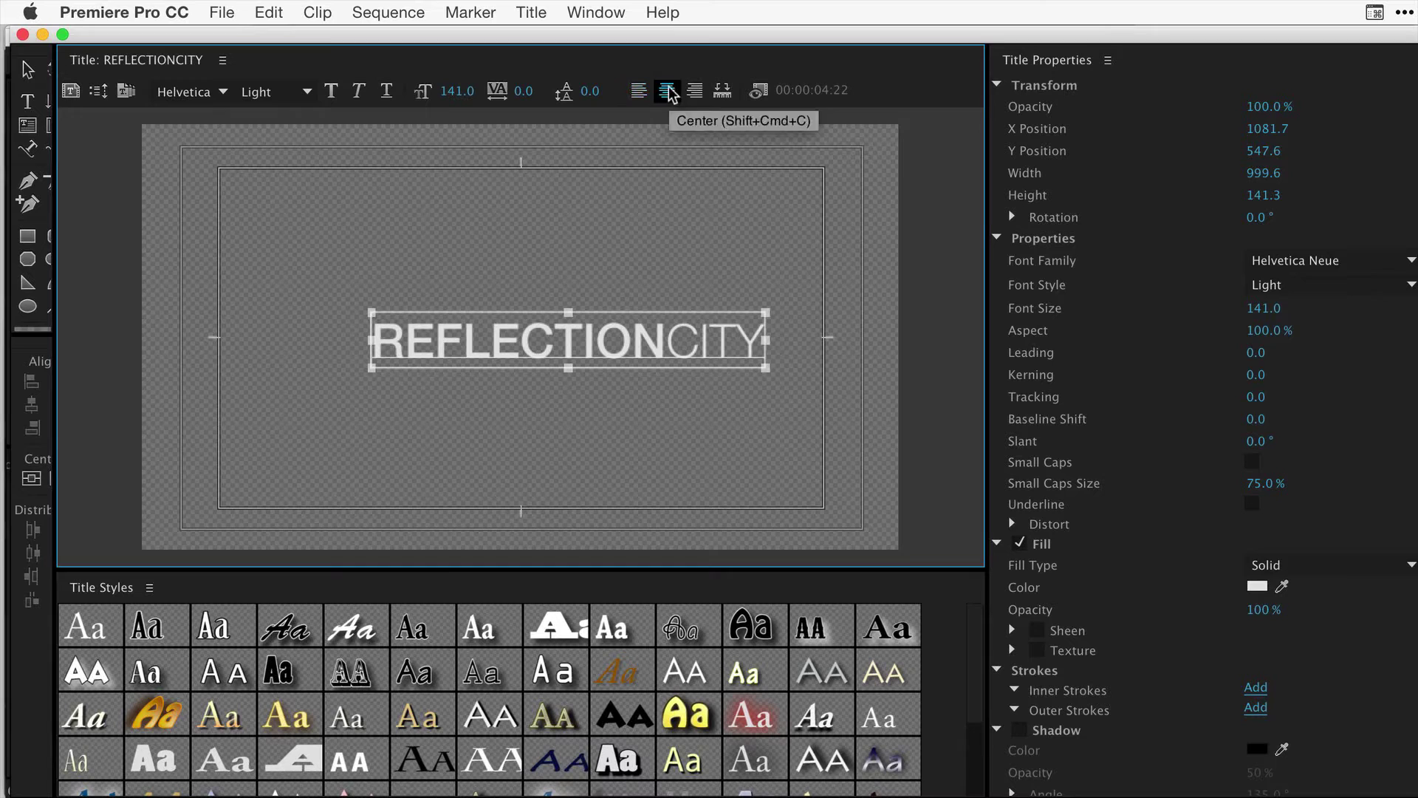
left_click_drag(502, 315, 472, 305)
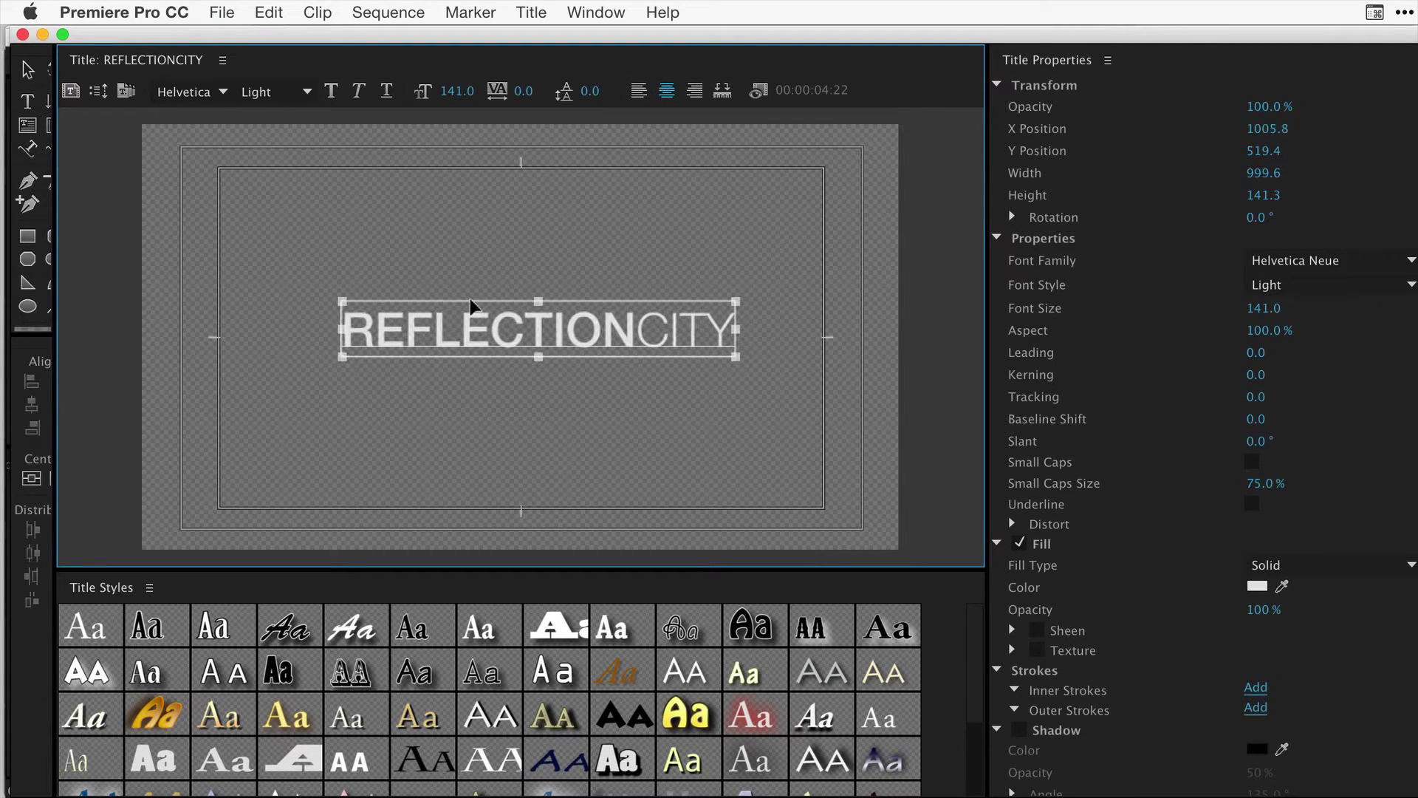
left_click(474, 255)
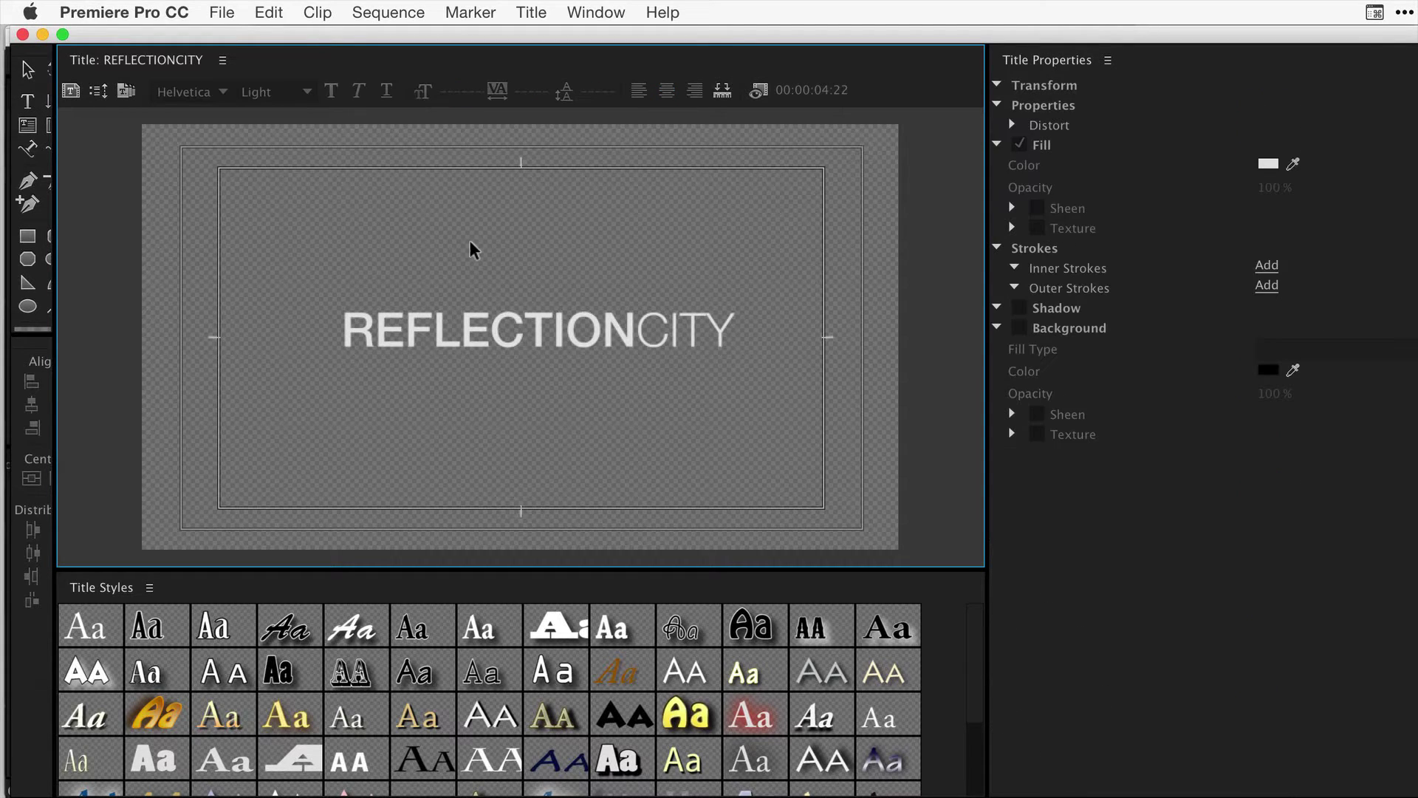
Place the REFLECTIONCITY title on Video 2, extended to the city clip's full 00:00:08:22.
left_click(23, 35)
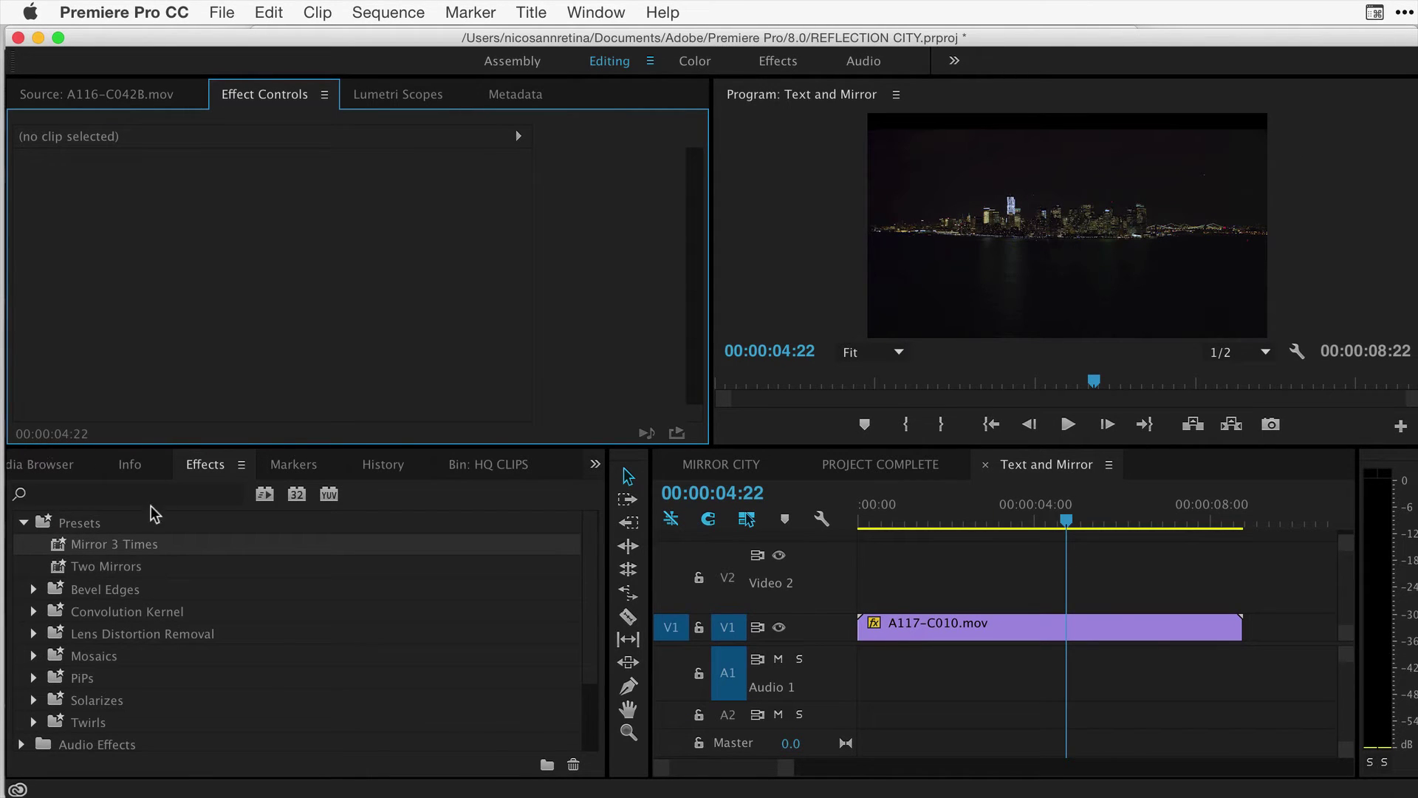
left_click(516, 468)
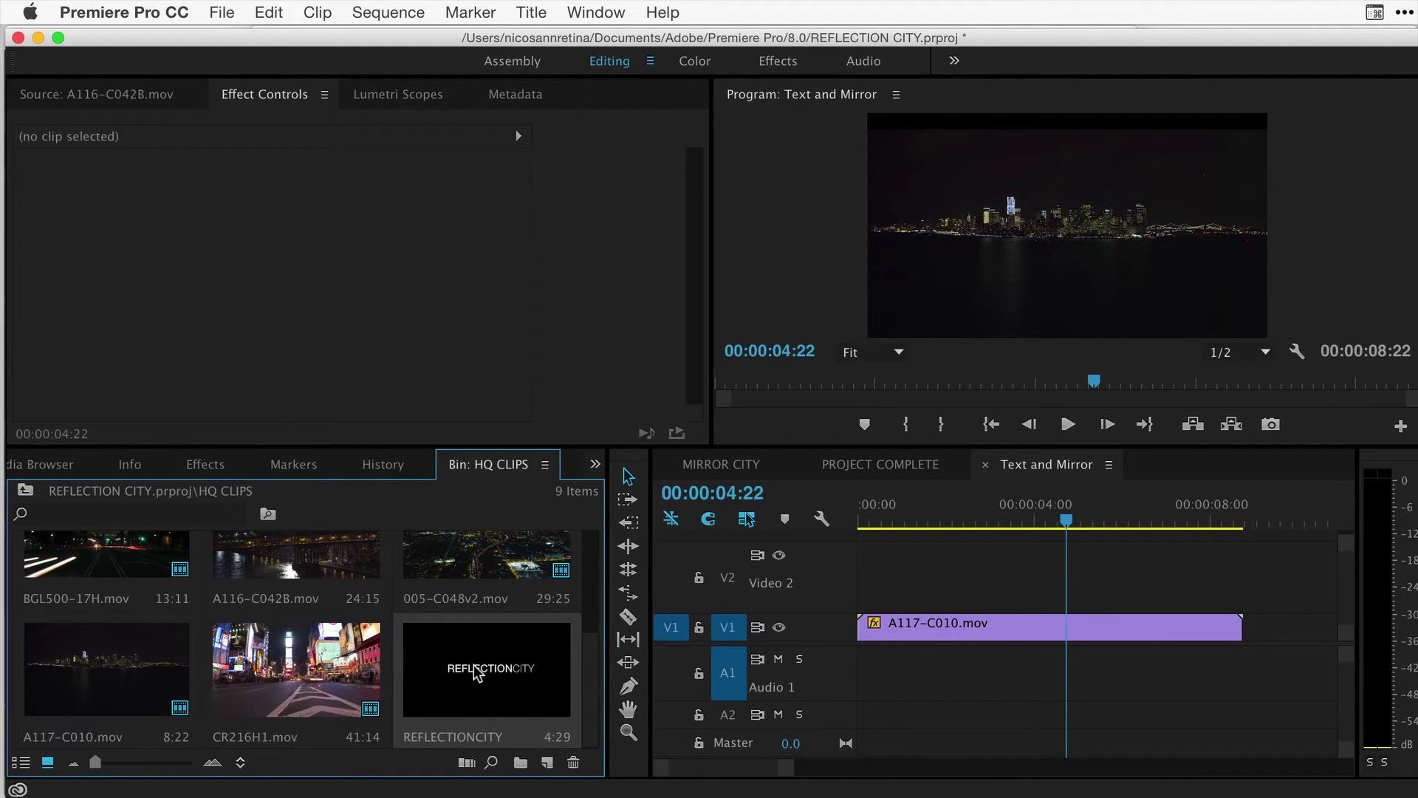
left_click_drag(463, 681, 846, 581)
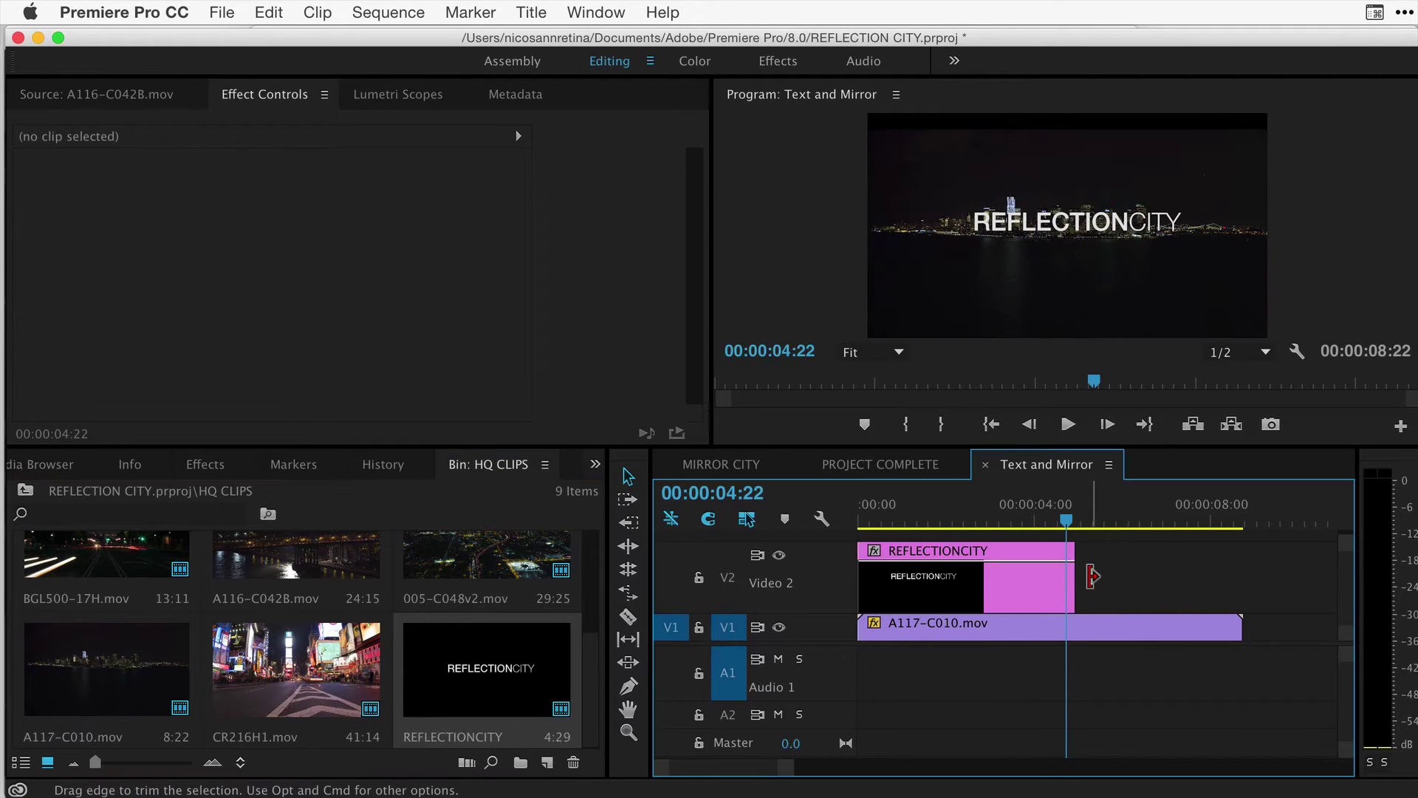
left_click_drag(1072, 580, 1240, 577)
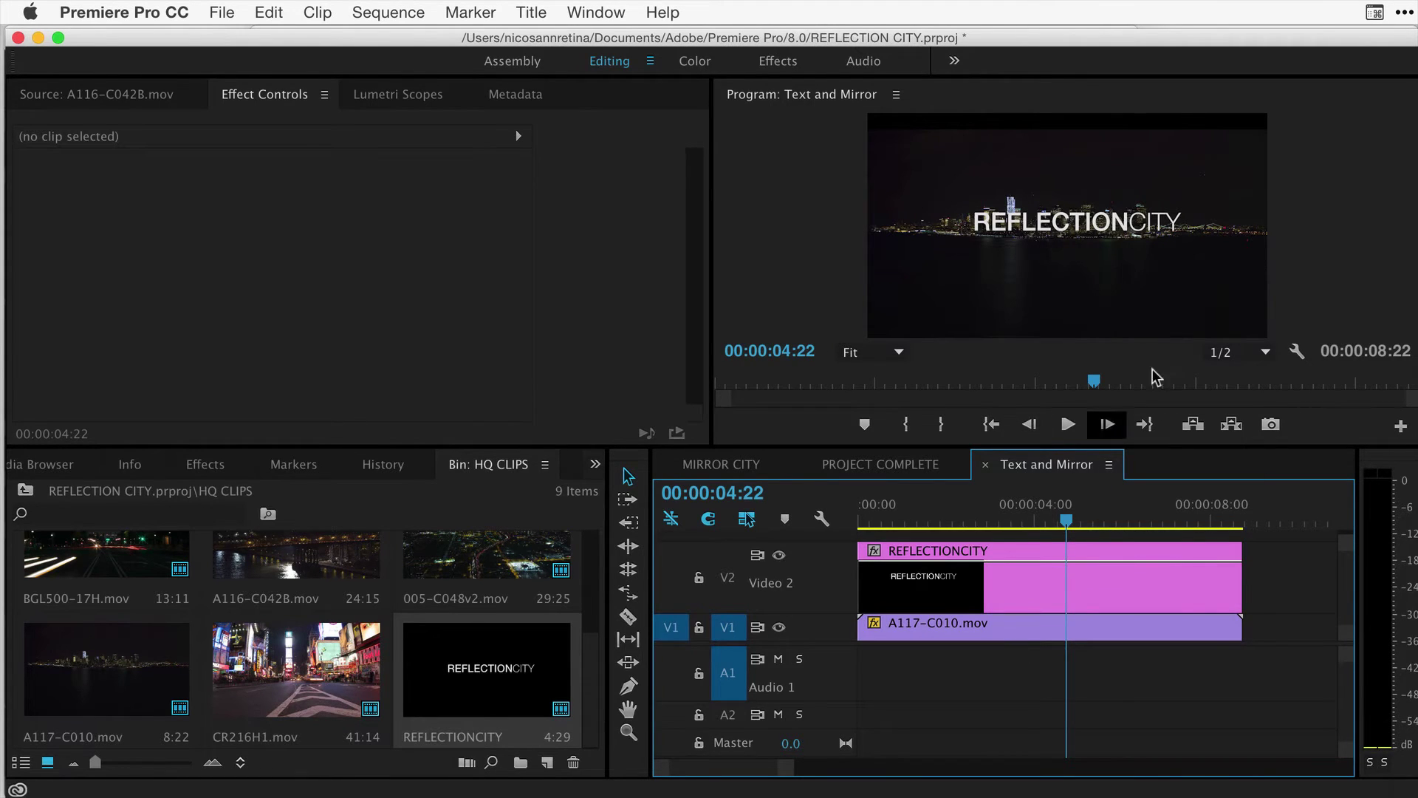
left_click(1039, 588)
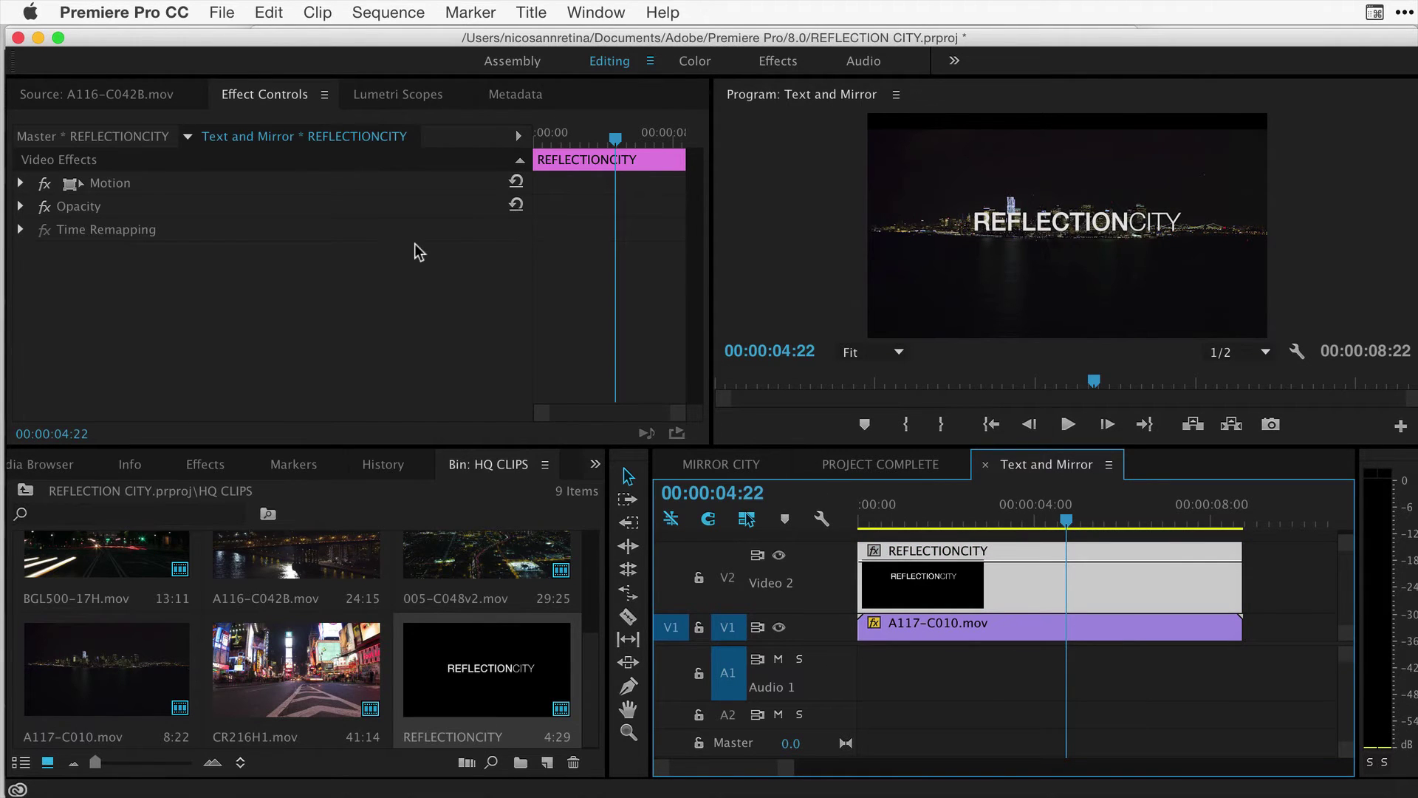
left_click(318, 11)
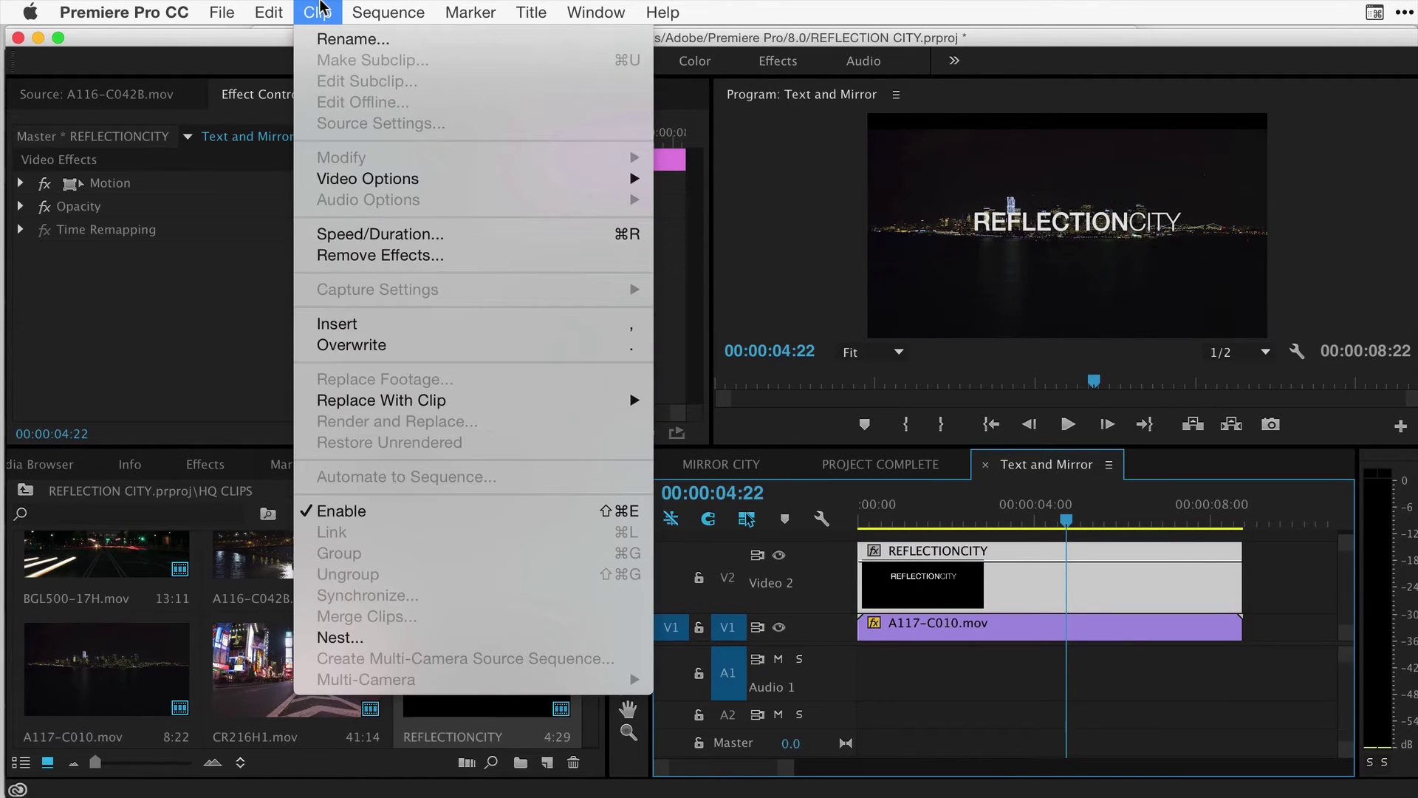
Nest the Video 2 title as a sequence named TEXT AND REFLECTION.
left_click(365, 635)
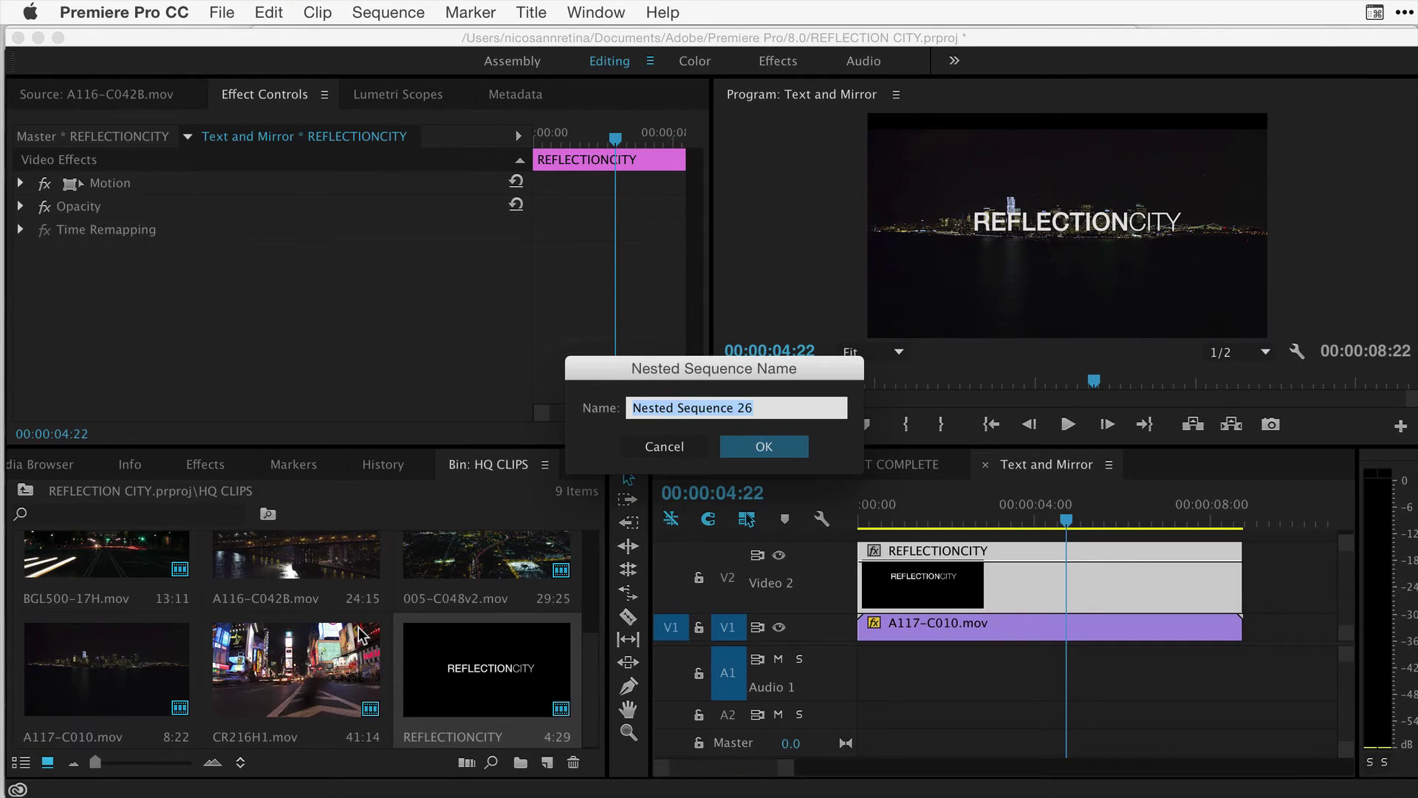
type("TEXT AND REFLECTION")
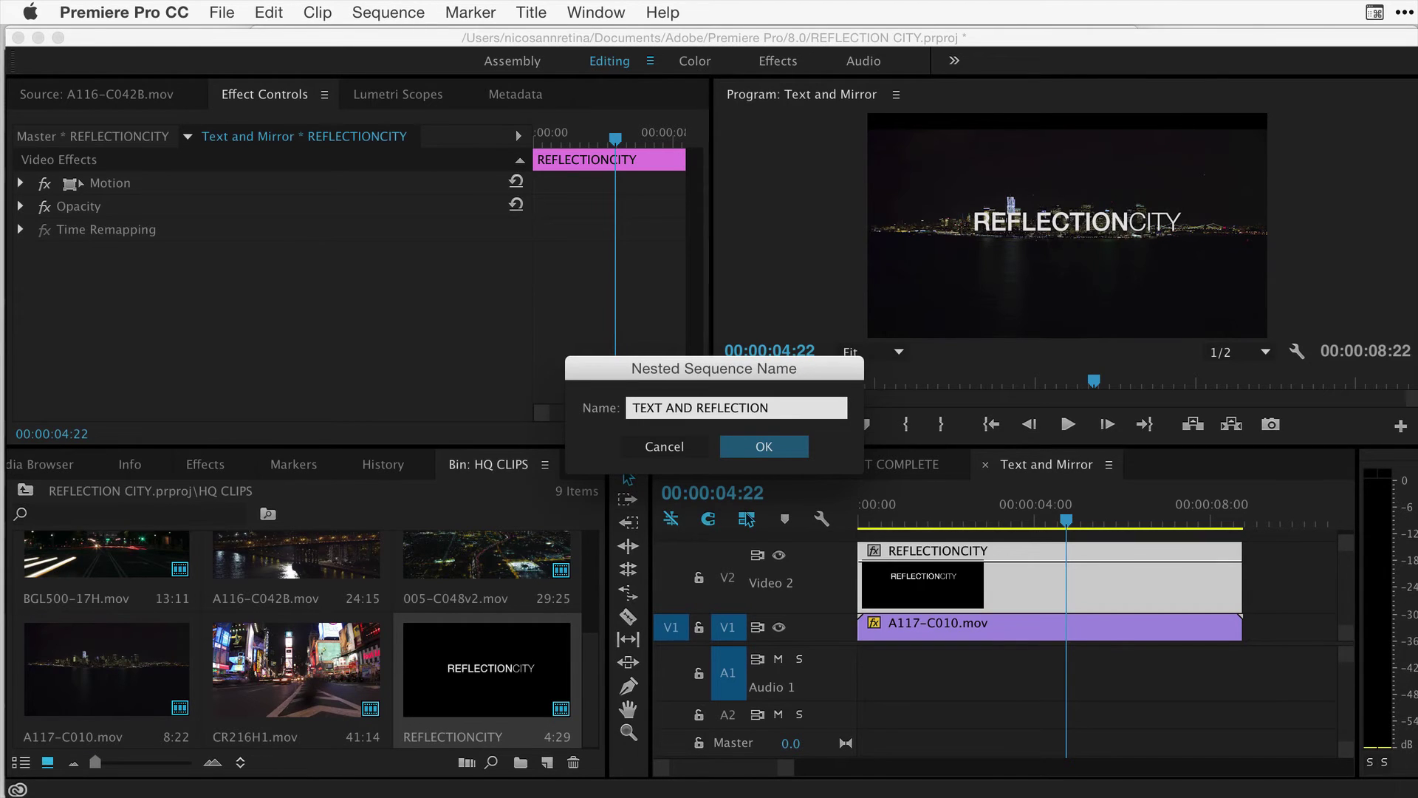
key("Return")
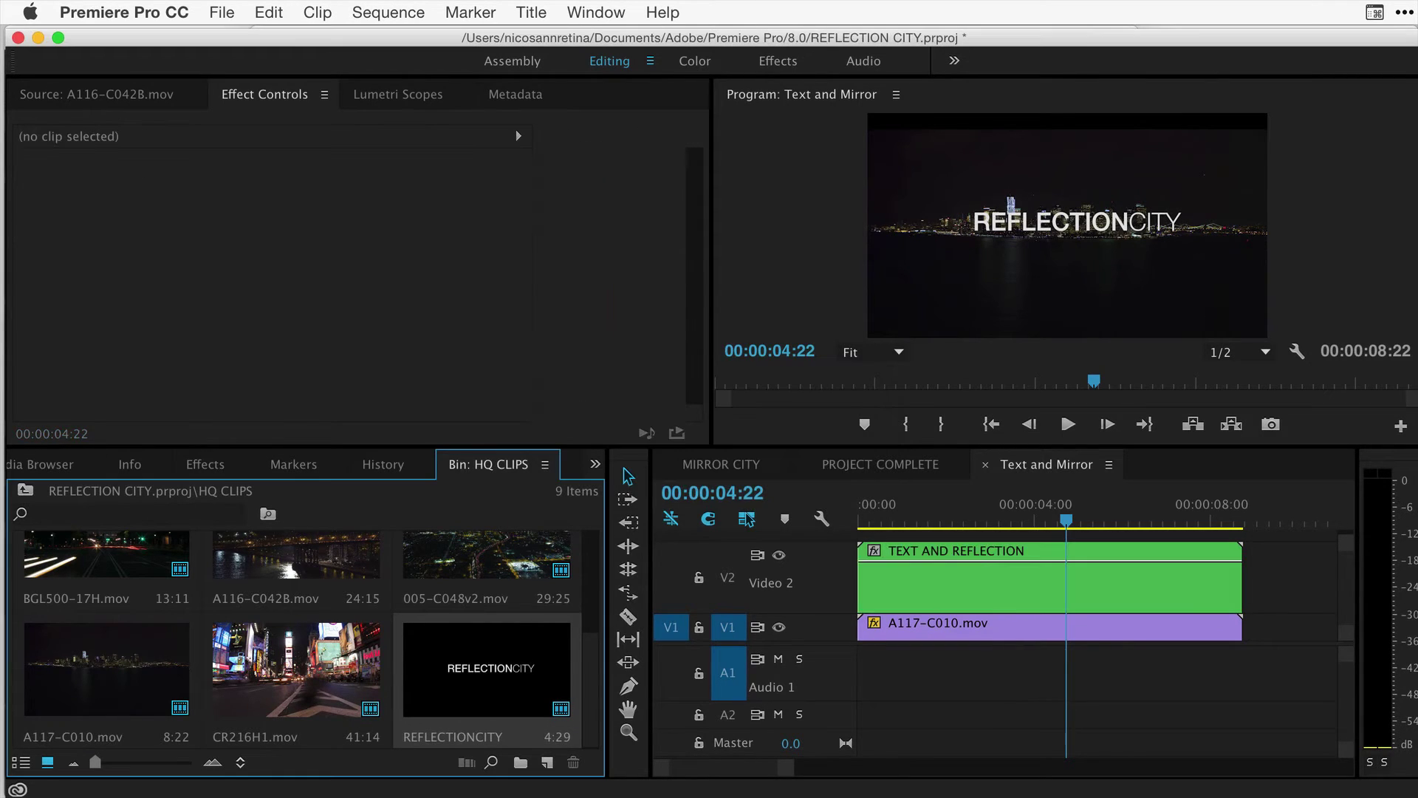
Inside TEXT AND REFLECTION, Alt-drag a copy of the title onto Video 1 at 00:00:03:24.
double_click(1057, 600)
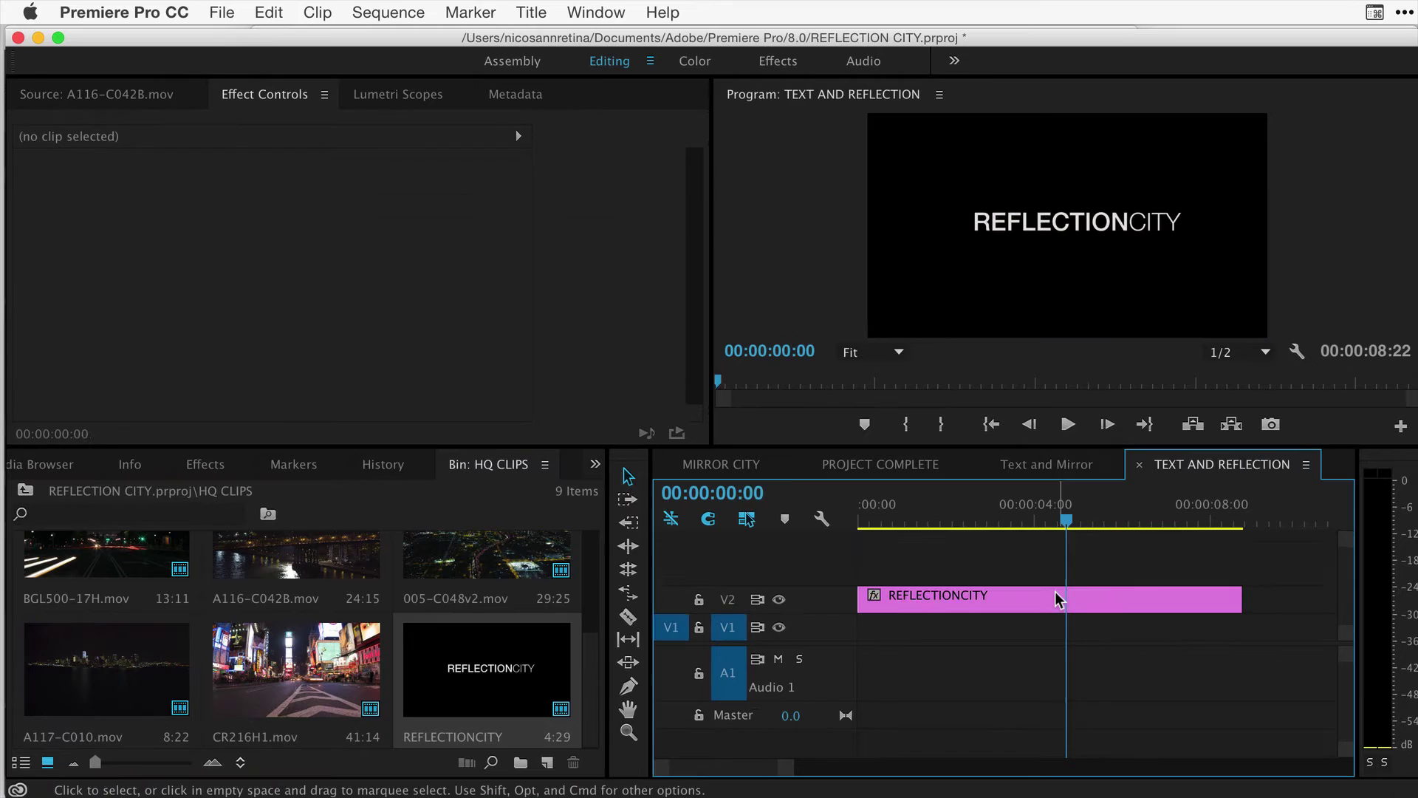
left_click(1014, 609)
left_click_drag(1043, 510, 1026, 509)
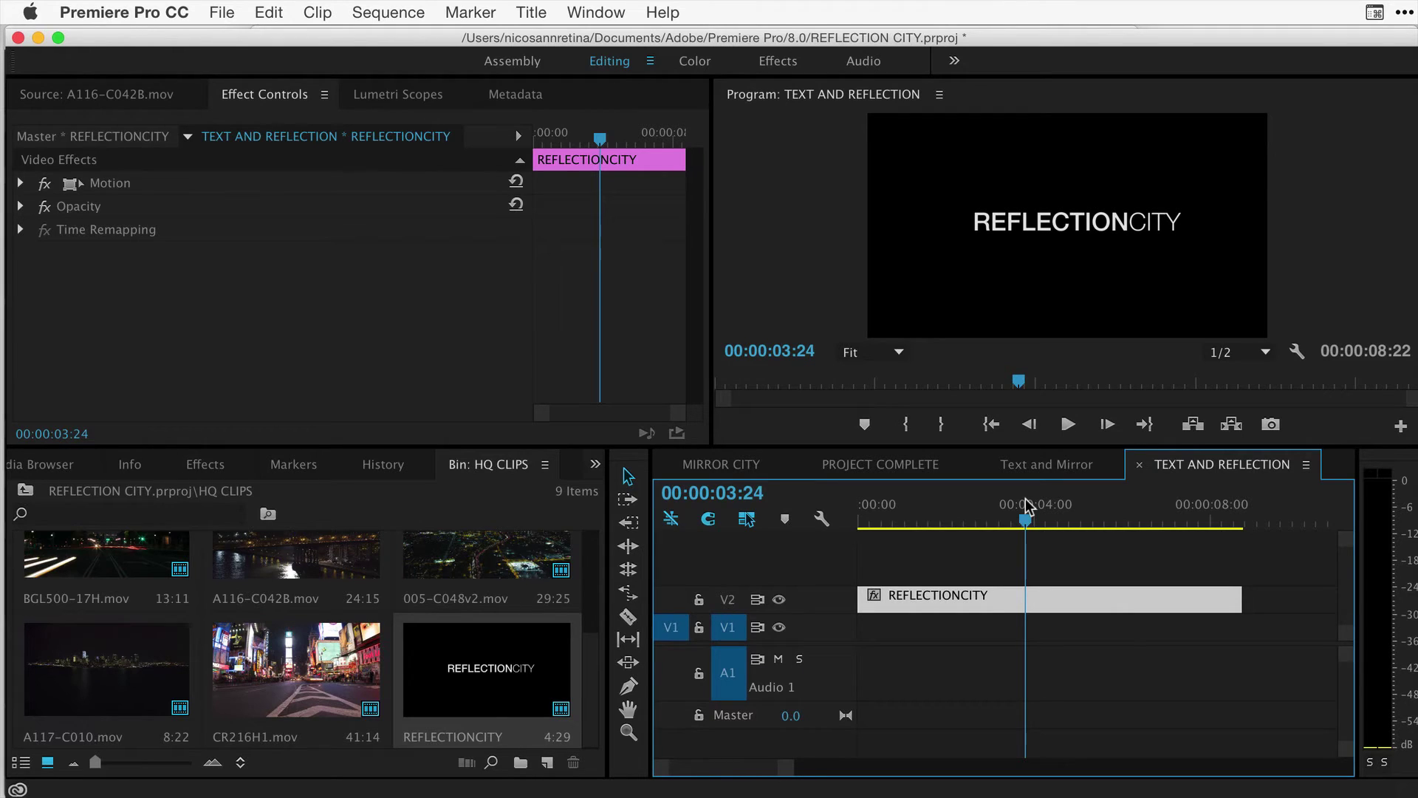
left_click_drag(999, 599, 994, 617)
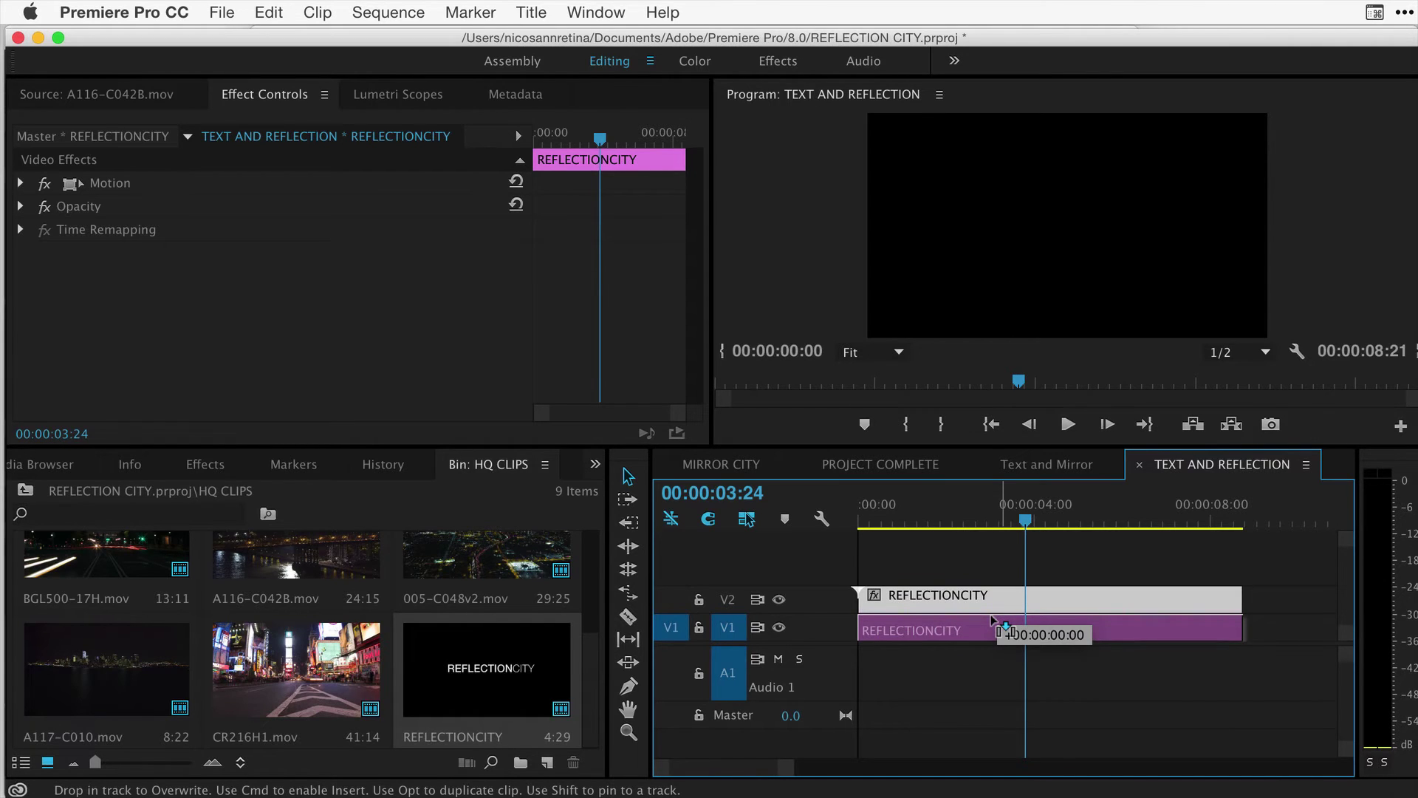
left_click_drag(992, 617, 999, 625)
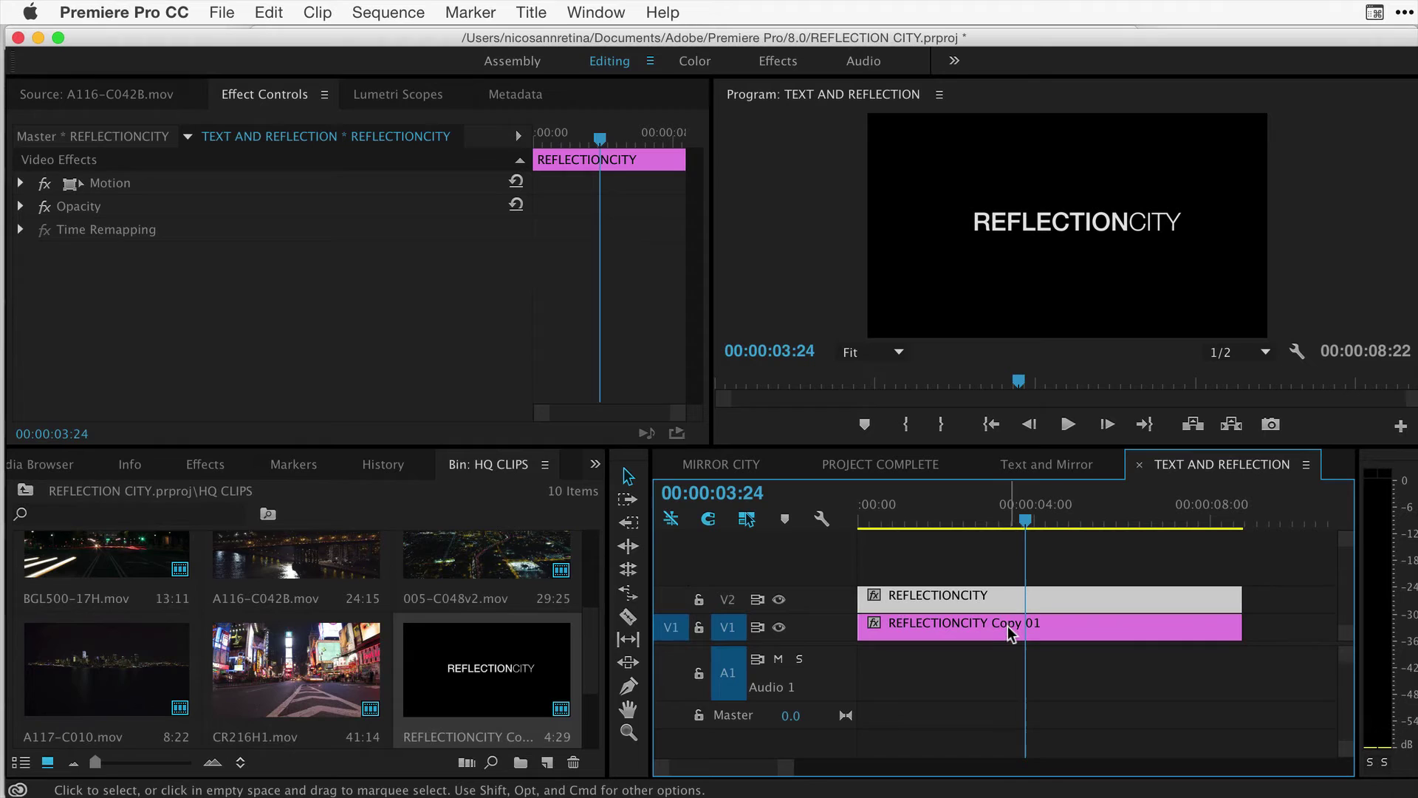
Switch the copy's text fill to Linear Gradient with a dark grey 2D2D2D stop.
double_click(1012, 629)
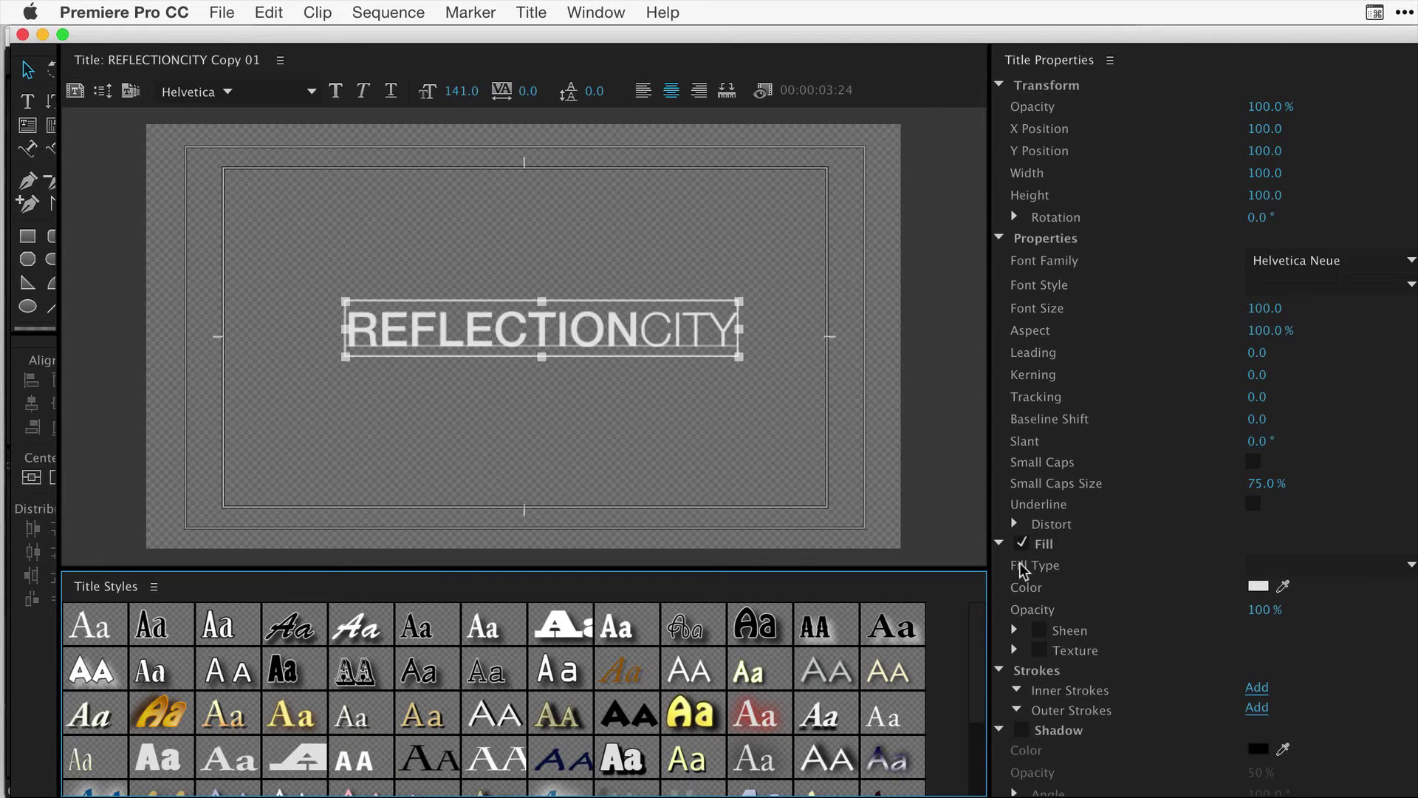
left_click(1320, 568)
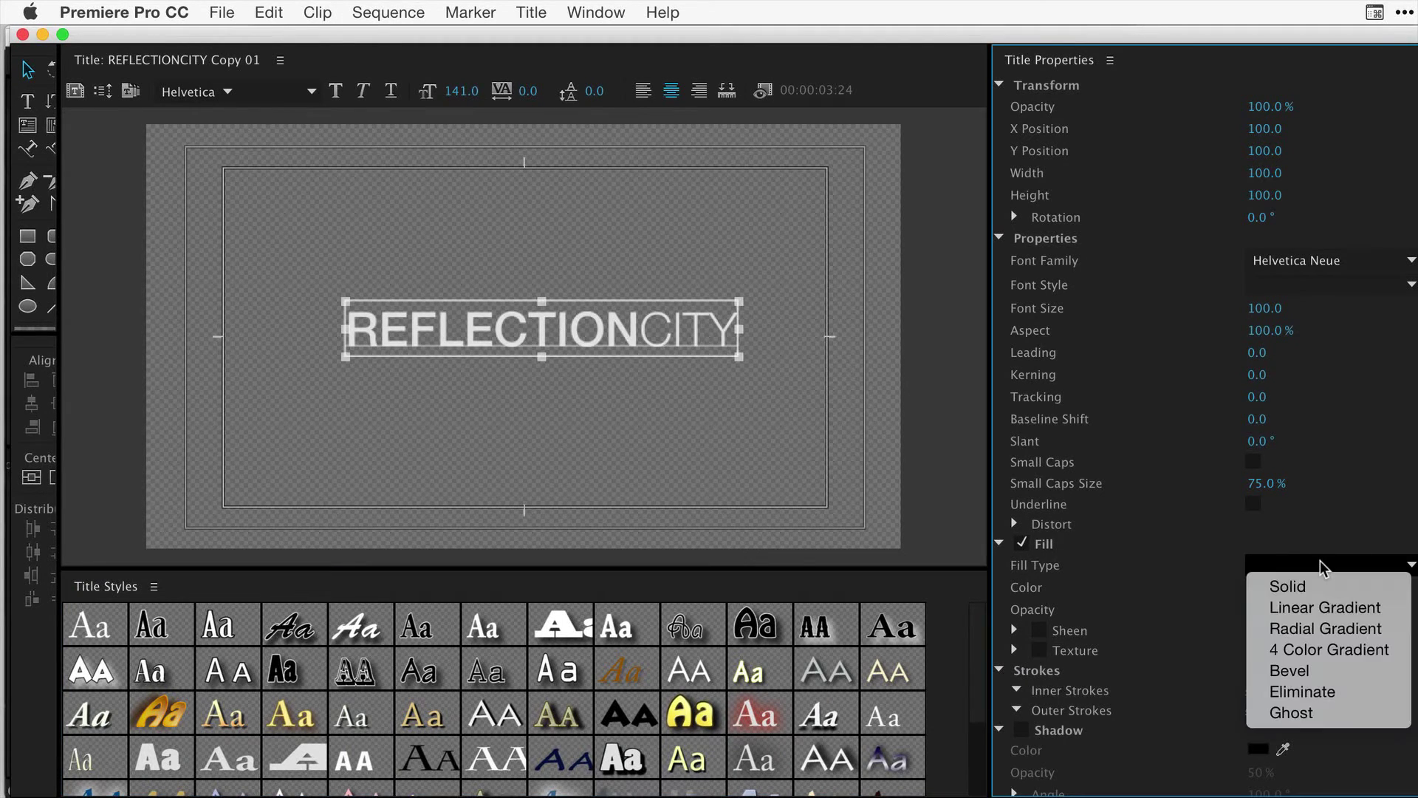
left_click(1304, 609)
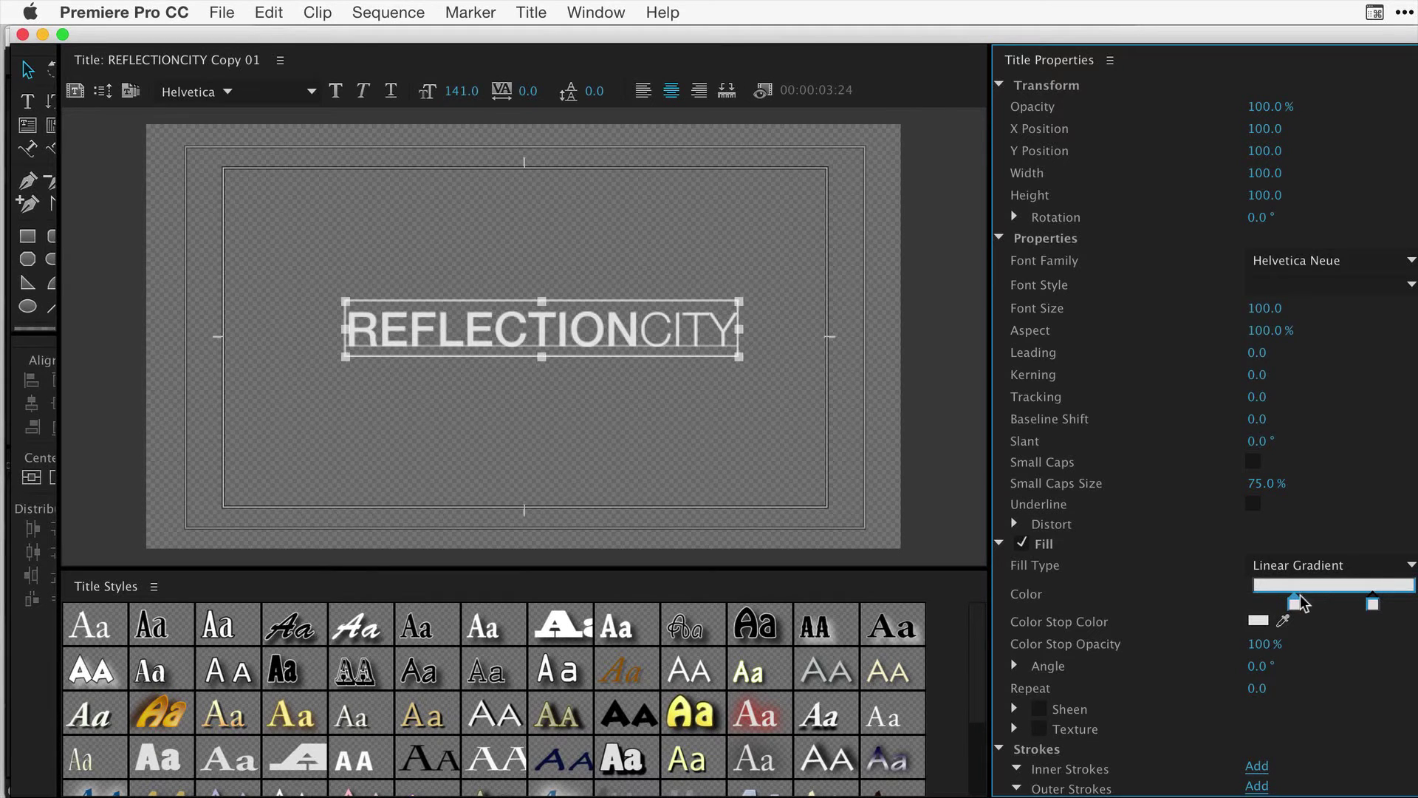
left_click(1259, 621)
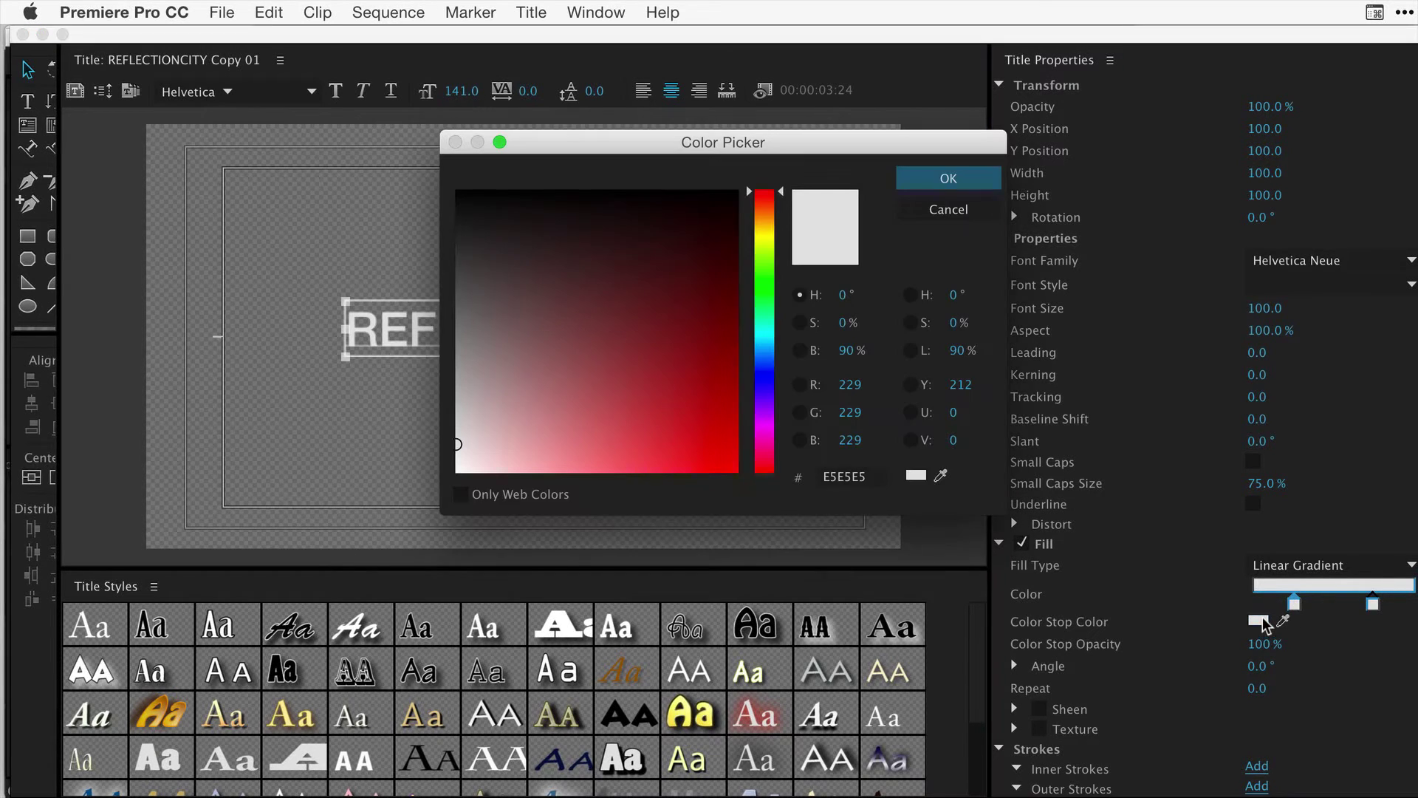
left_click_drag(466, 244, 452, 239)
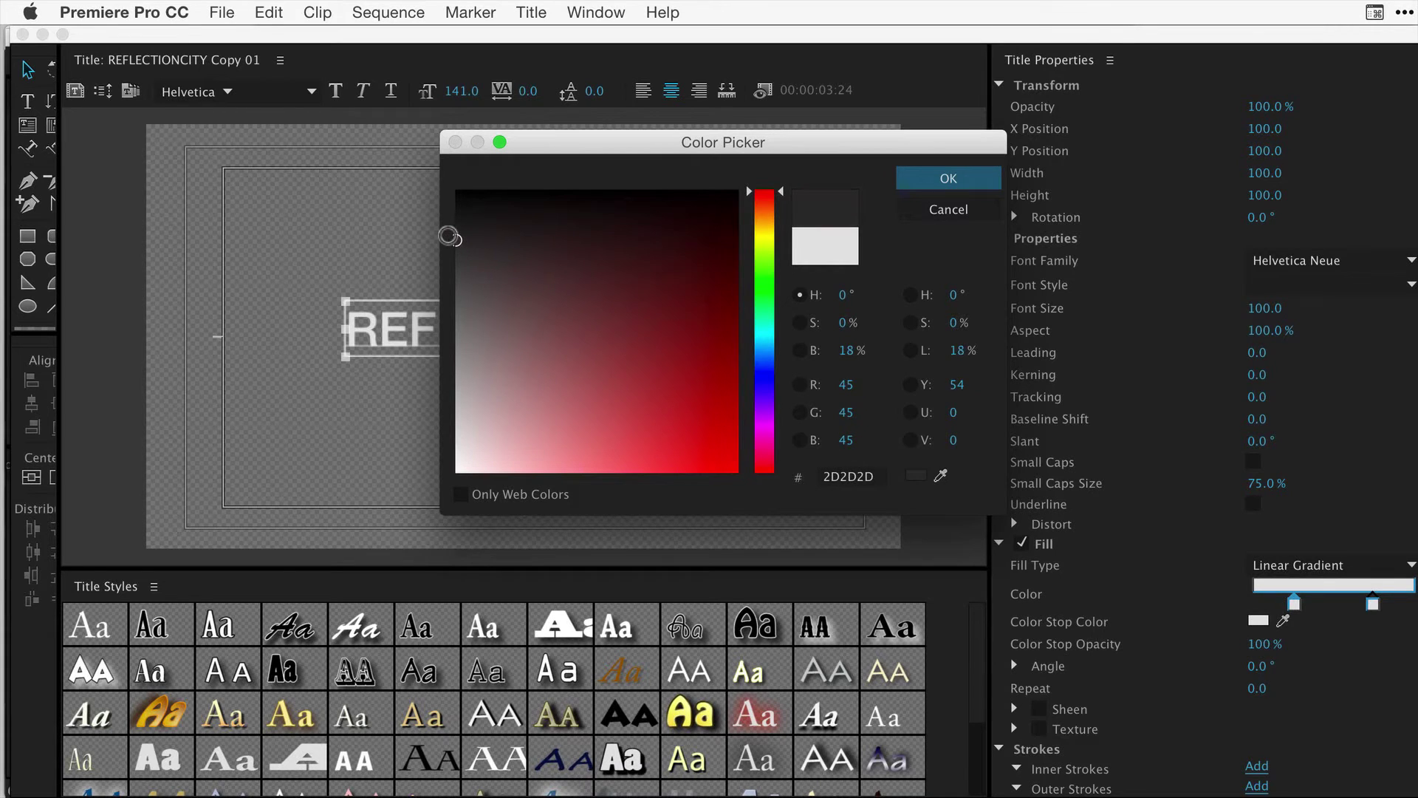
left_click(913, 184)
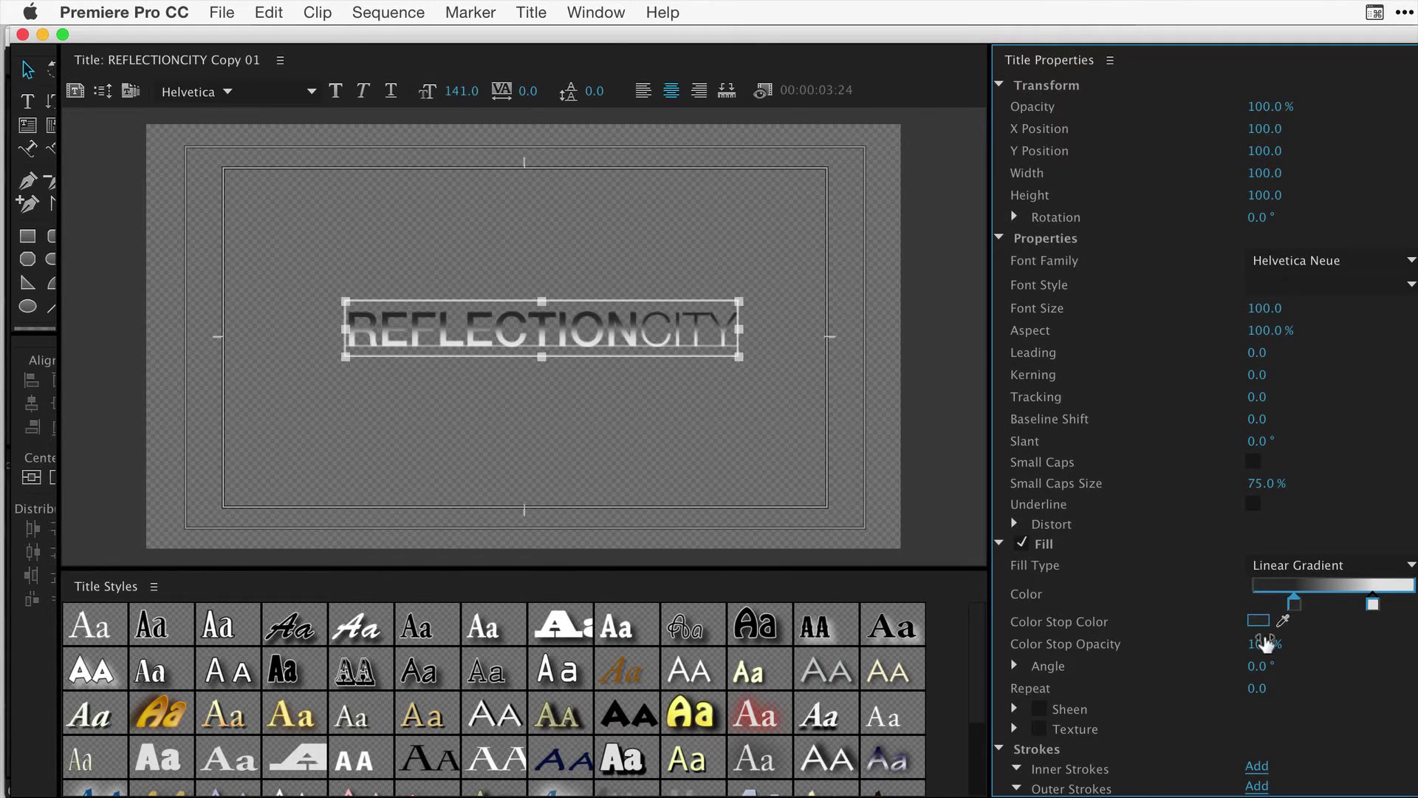
Give the dark stop 24% opacity and spread the two gradient stops further apart.
left_click(1268, 639)
type("24")
key("Return")
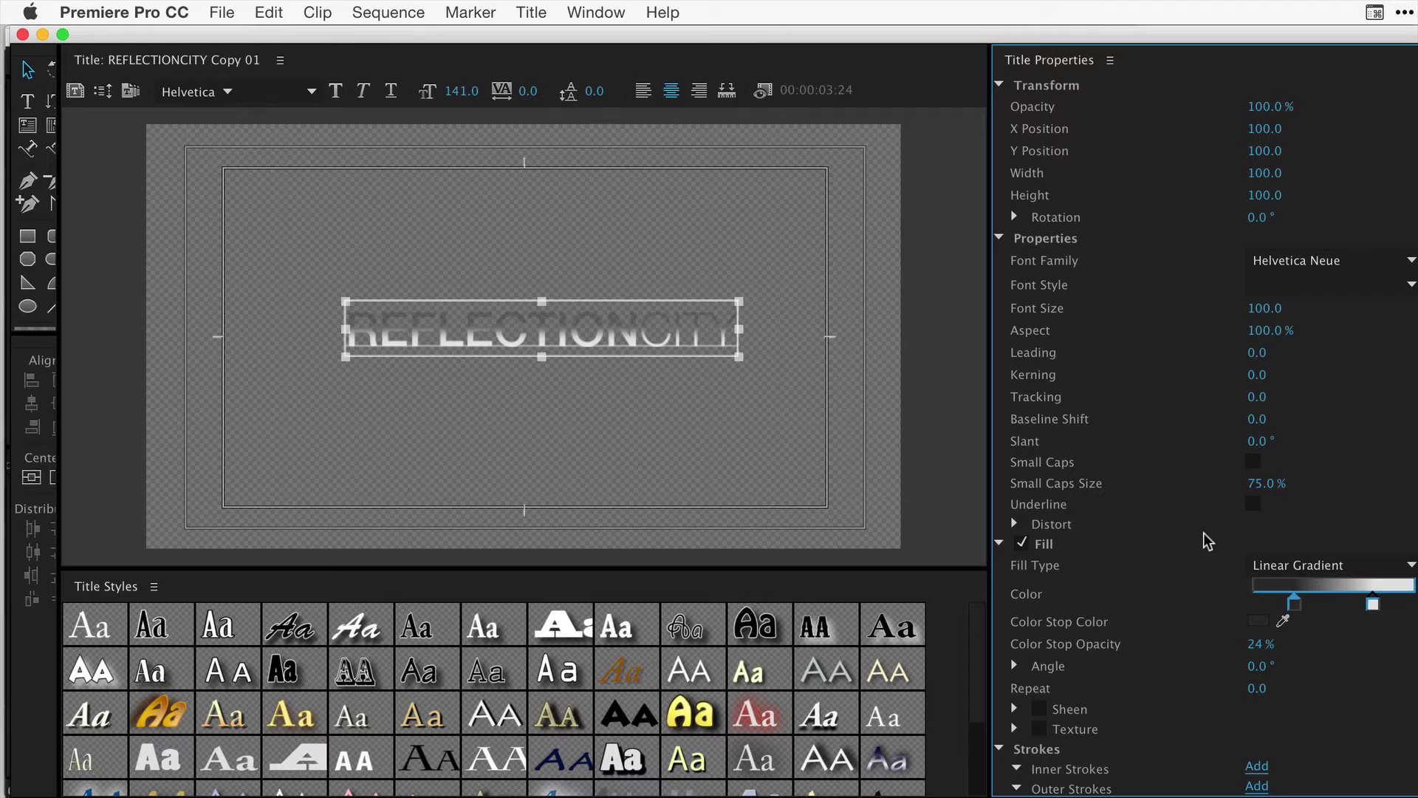
mouse_move(1293, 608)
left_mouse_down()
mouse_move(1262, 605)
mouse_move(1322, 603)
mouse_move(1278, 610)
left_mouse_up()
mouse_move(1372, 603)
left_mouse_down()
mouse_move(1393, 610)
mouse_move(1322, 610)
mouse_move(1395, 609)
mouse_move(1307, 610)
mouse_move(1383, 608)
mouse_move(1363, 608)
left_mouse_up()
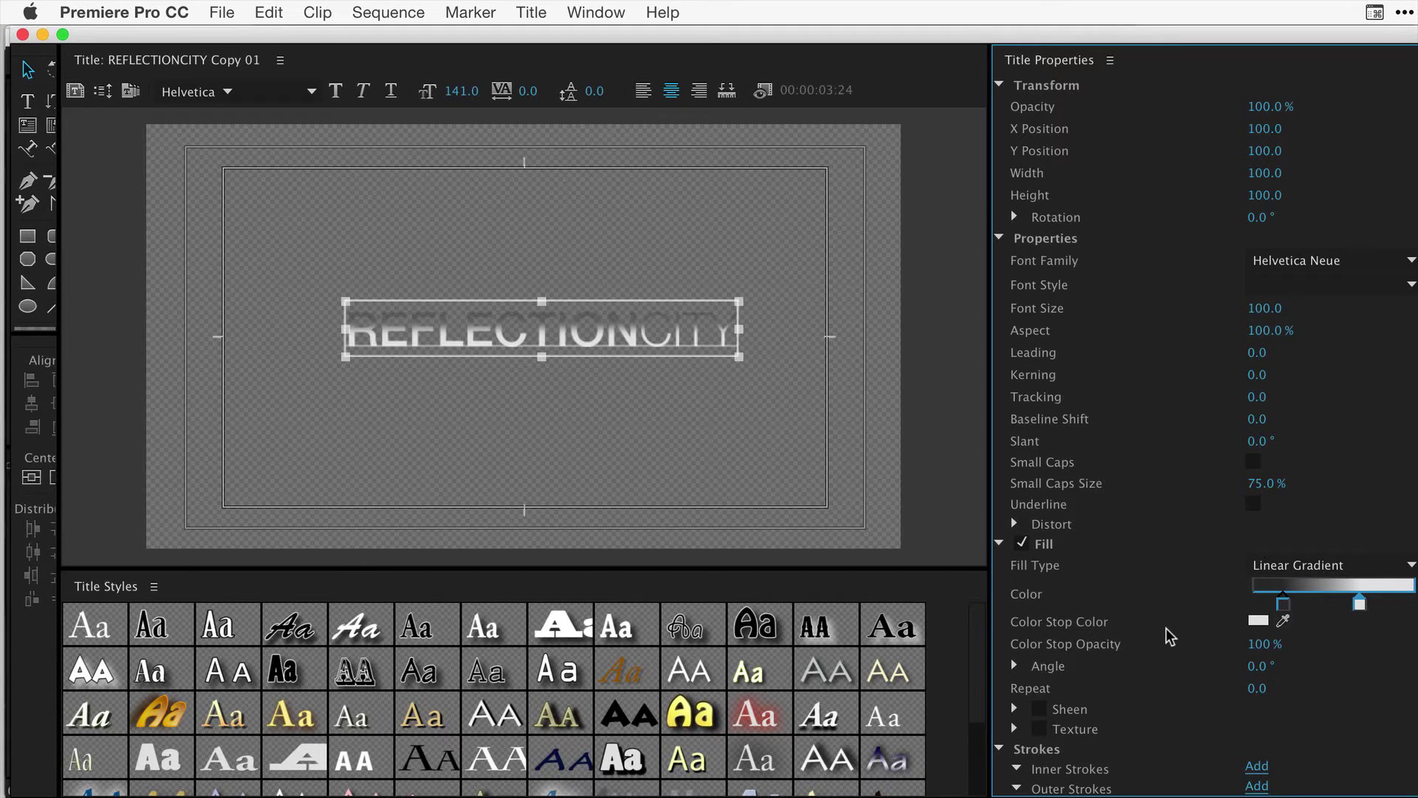
With Video 2 temporarily hidden, apply Vertical Flip to the REFLECTIONCITY Copy 01 clip on Video 1.
left_click(21, 35)
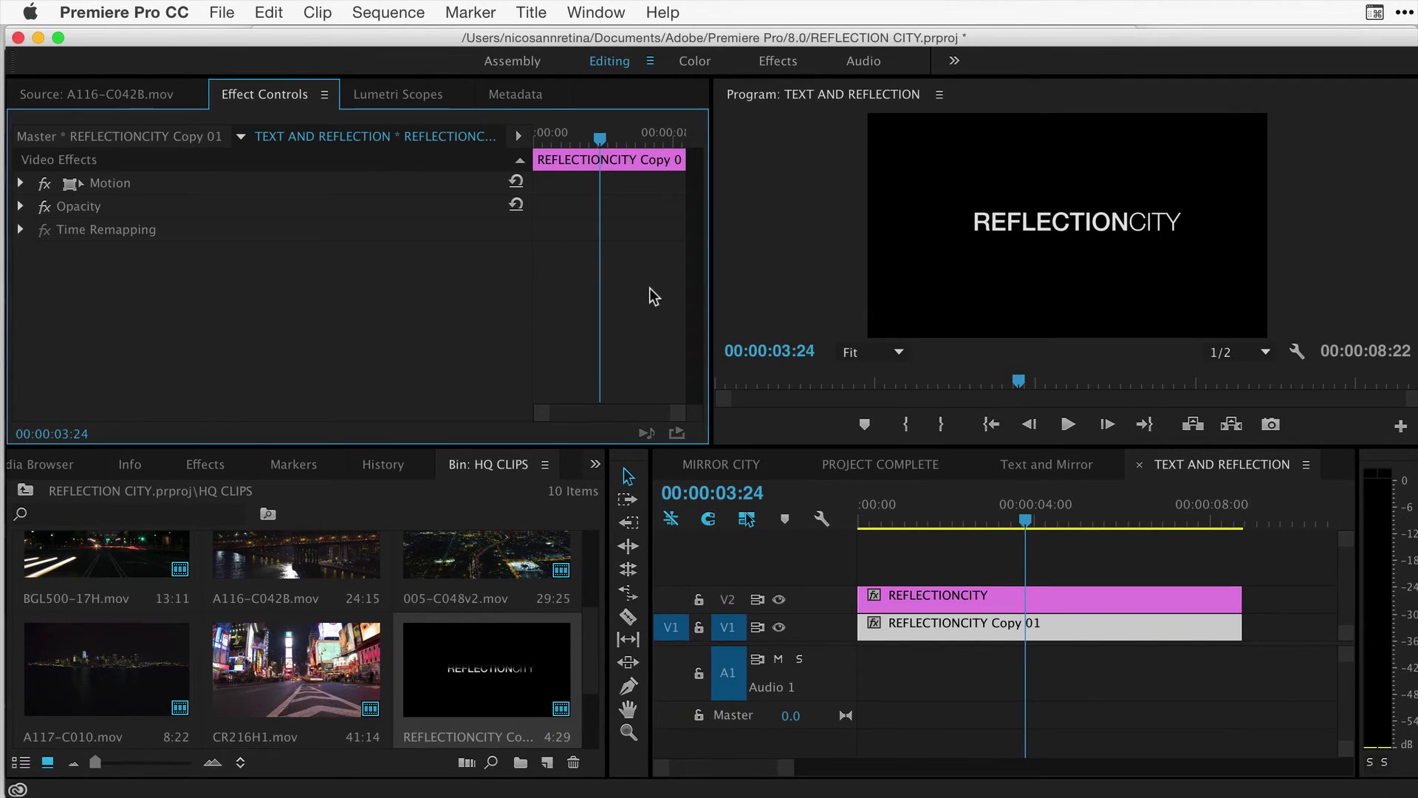
left_click(777, 600)
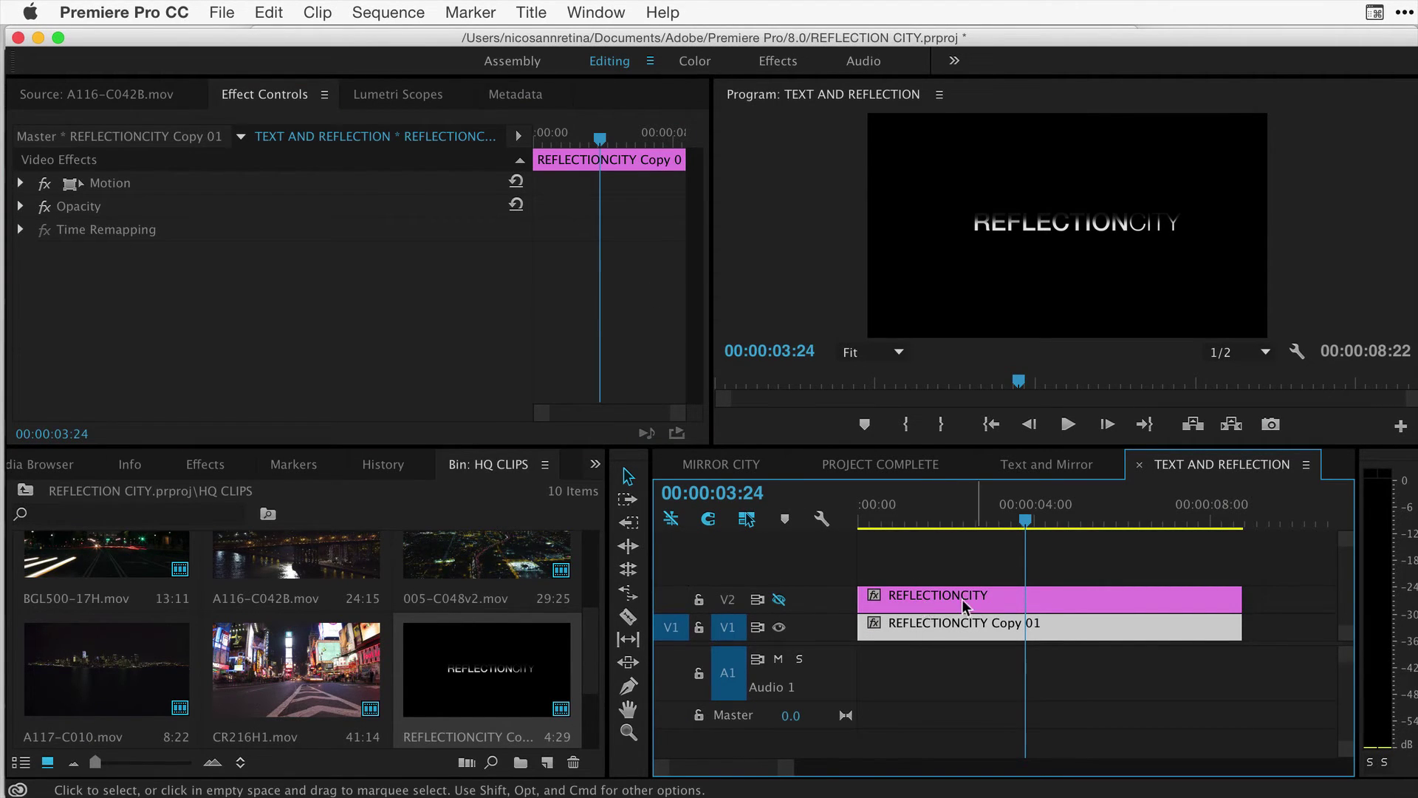
left_click(207, 464)
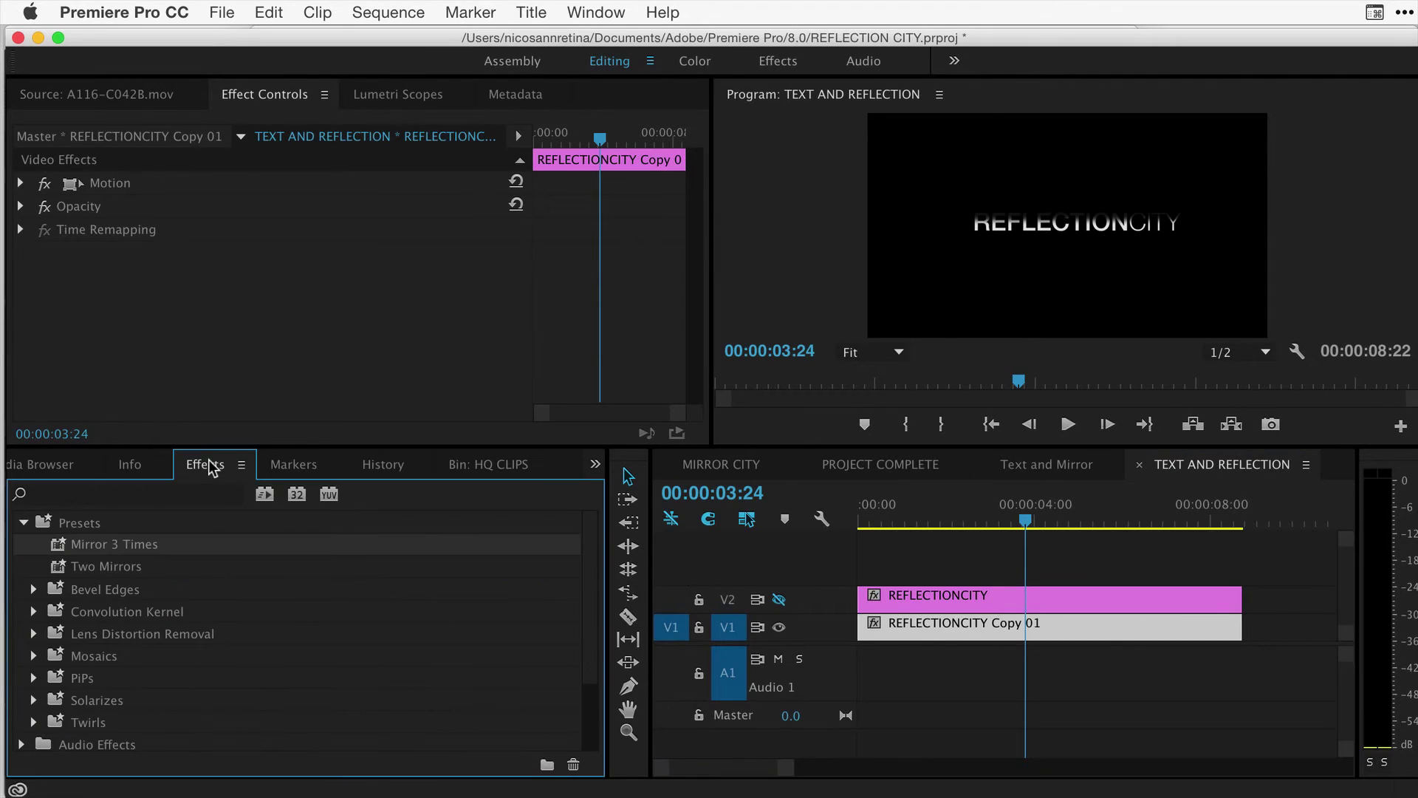
left_click(144, 493)
type("vertical")
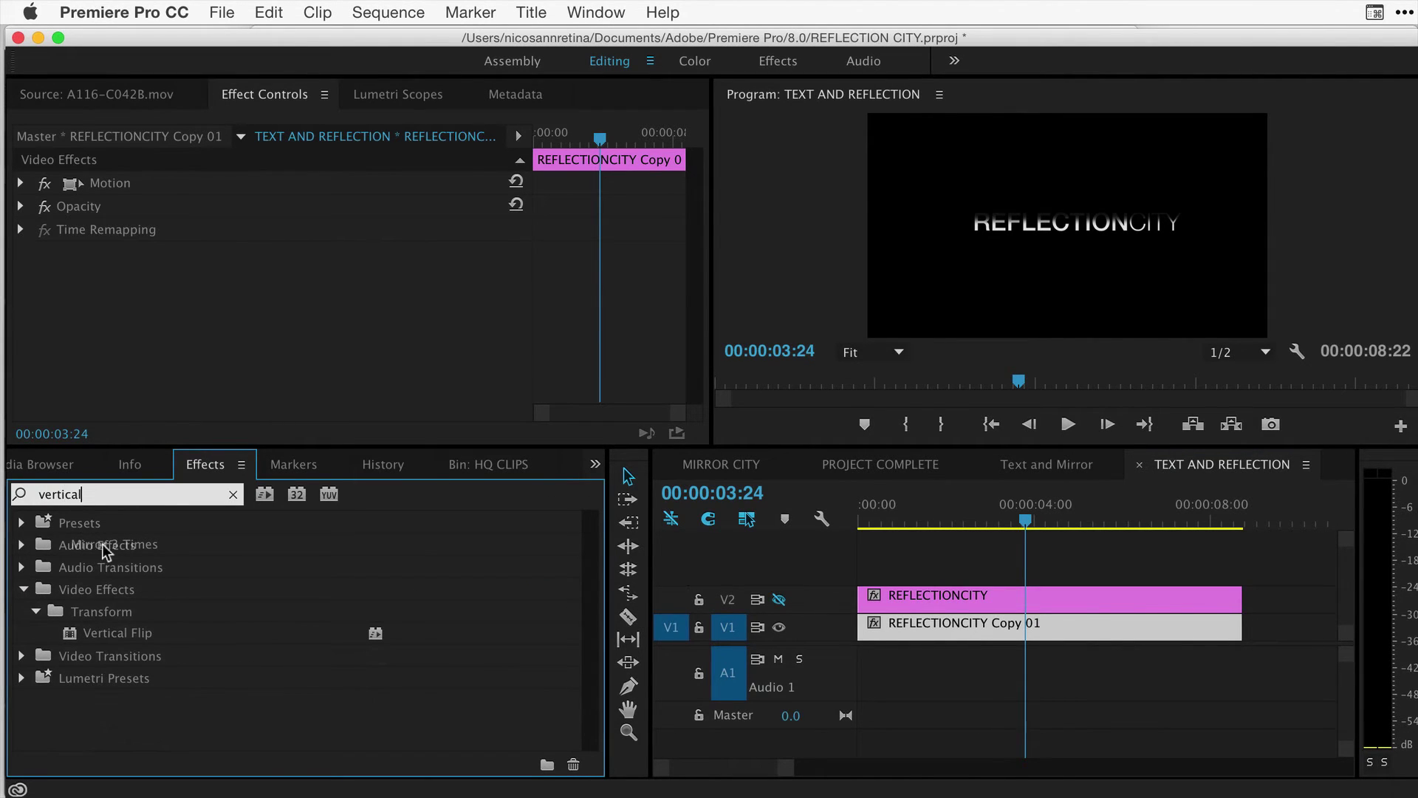
left_click_drag(83, 633, 940, 633)
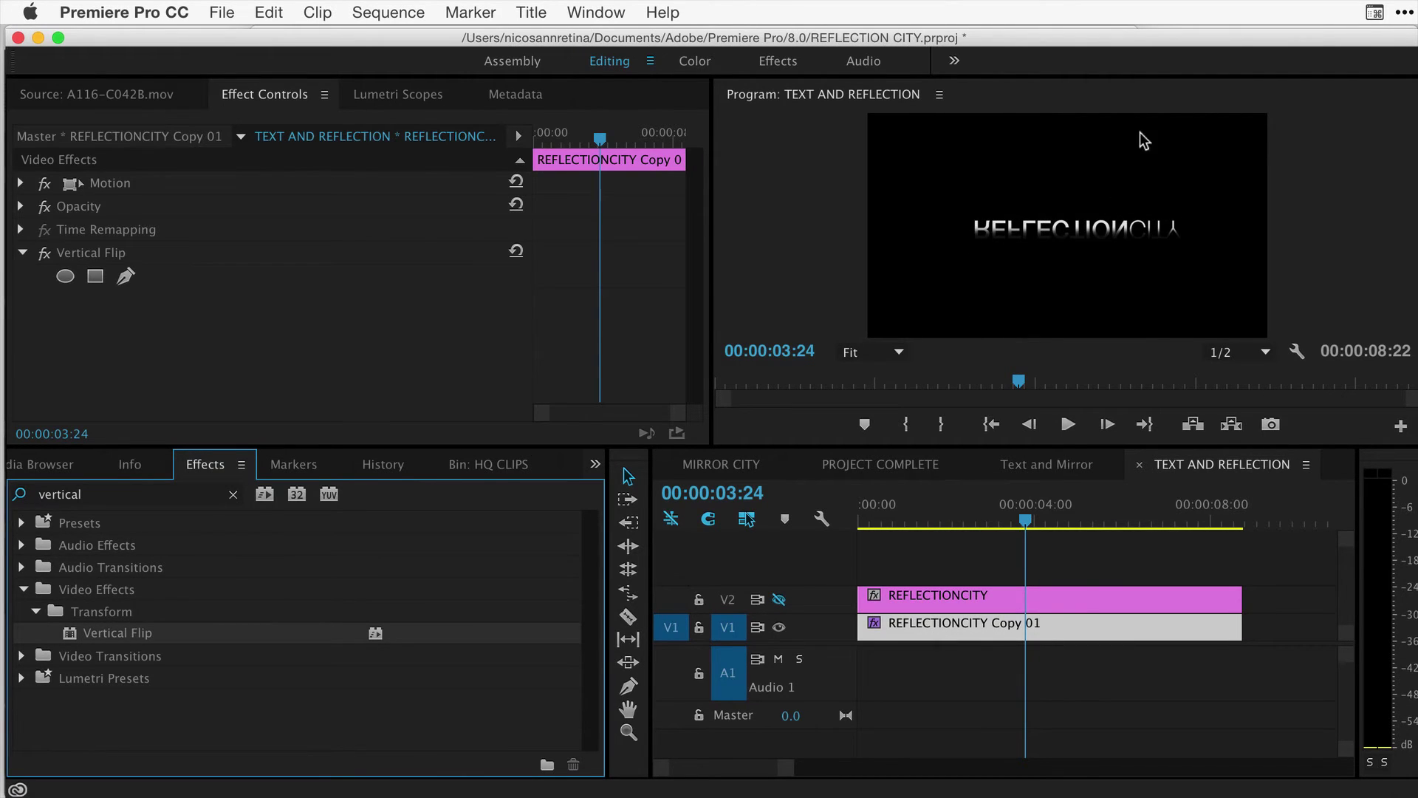
left_click(779, 600)
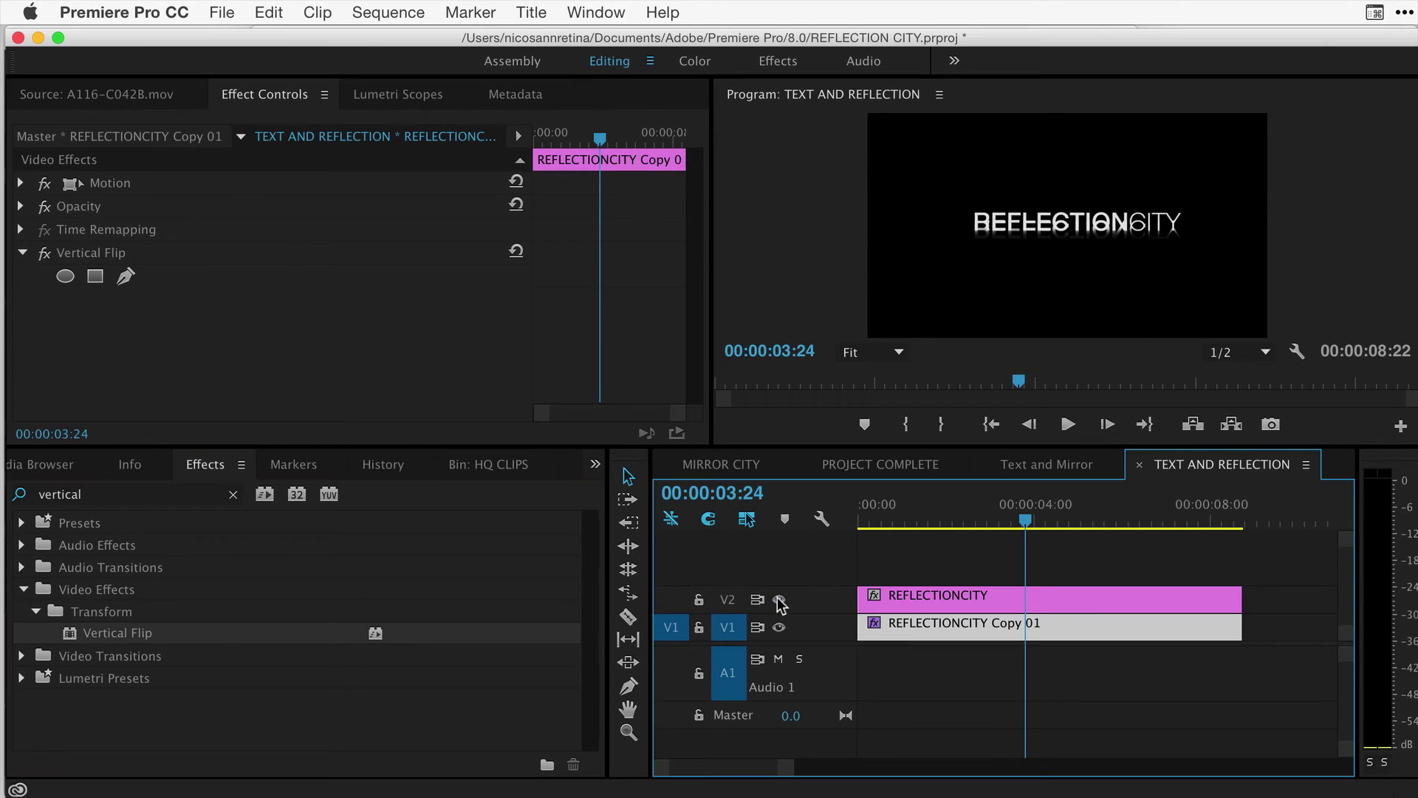
Move the flipped copy below the title to Position 960, 587.2.
left_click(68, 183)
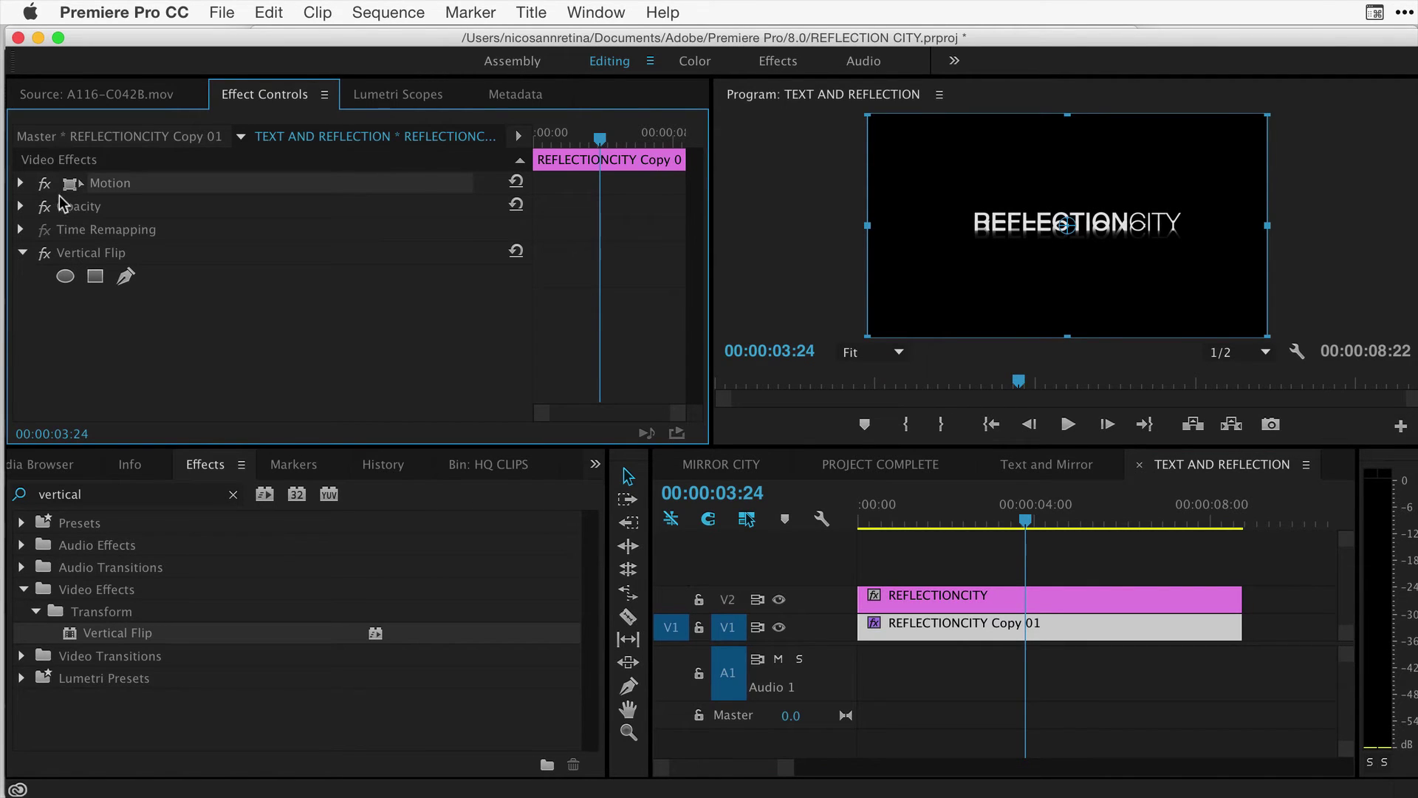
mouse_move(1051, 294)
left_mouse_down()
mouse_move(1052, 317)
mouse_move(1055, 268)
left_mouse_up()
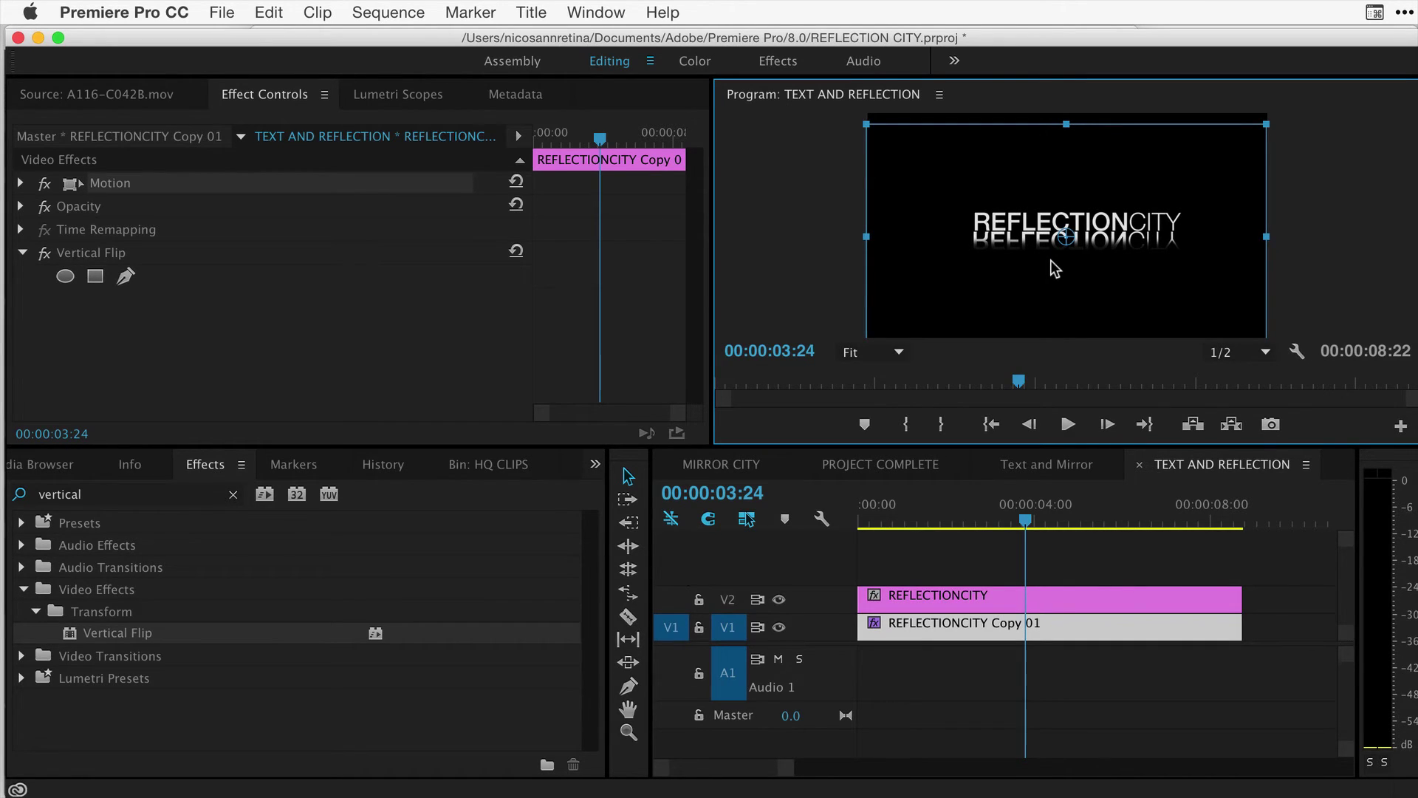
left_click(20, 182)
left_click(19, 182)
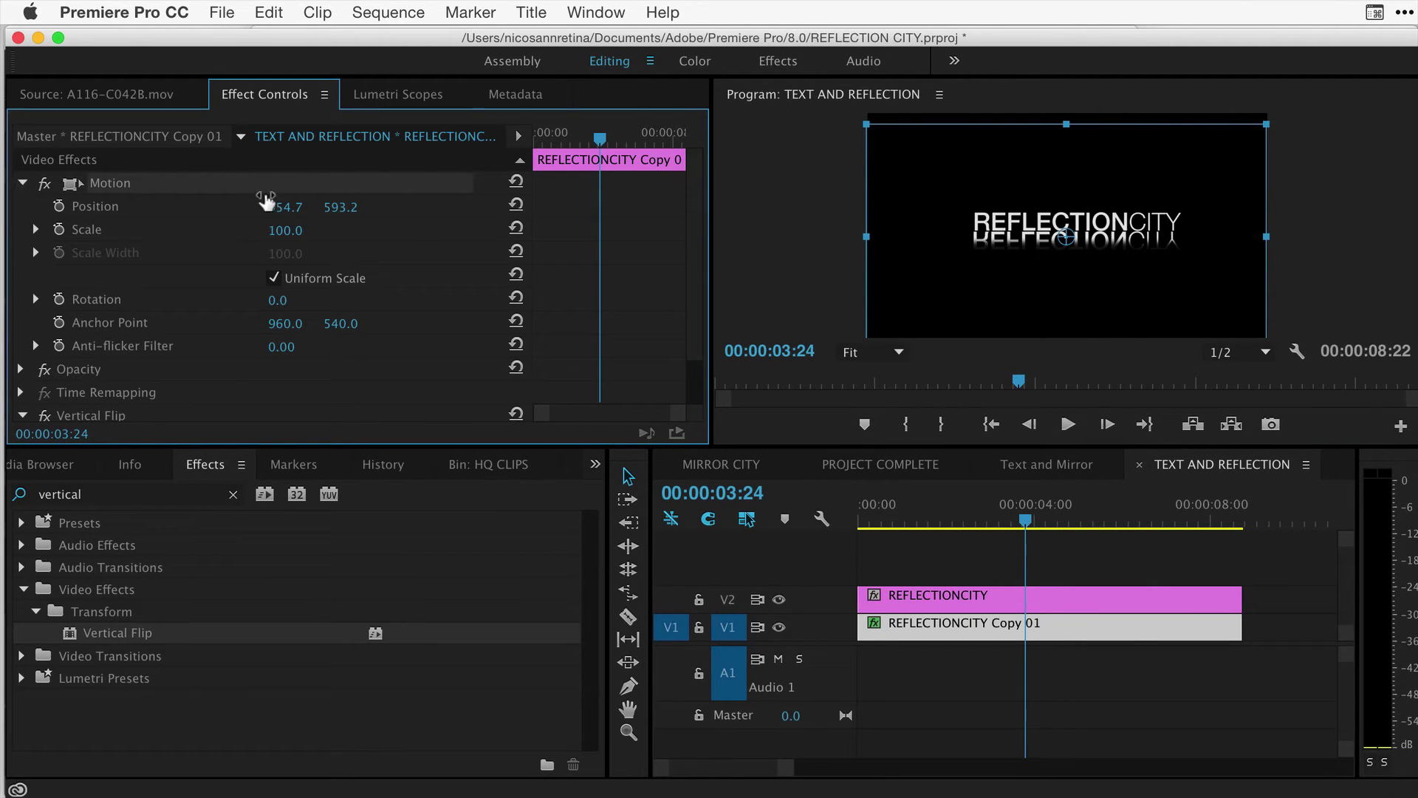
left_click(287, 205)
type("960")
key("Return")
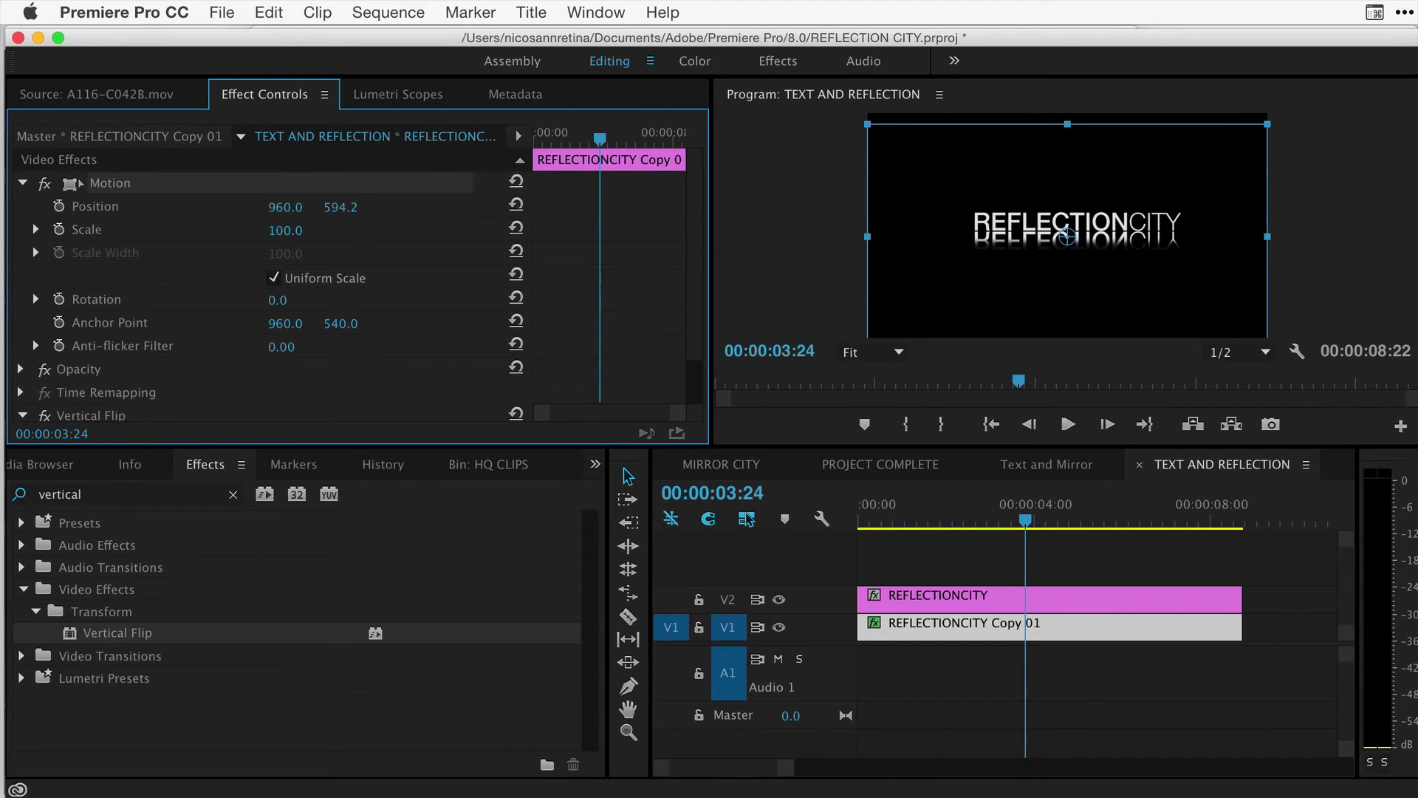
left_click_drag(341, 207, 320, 207)
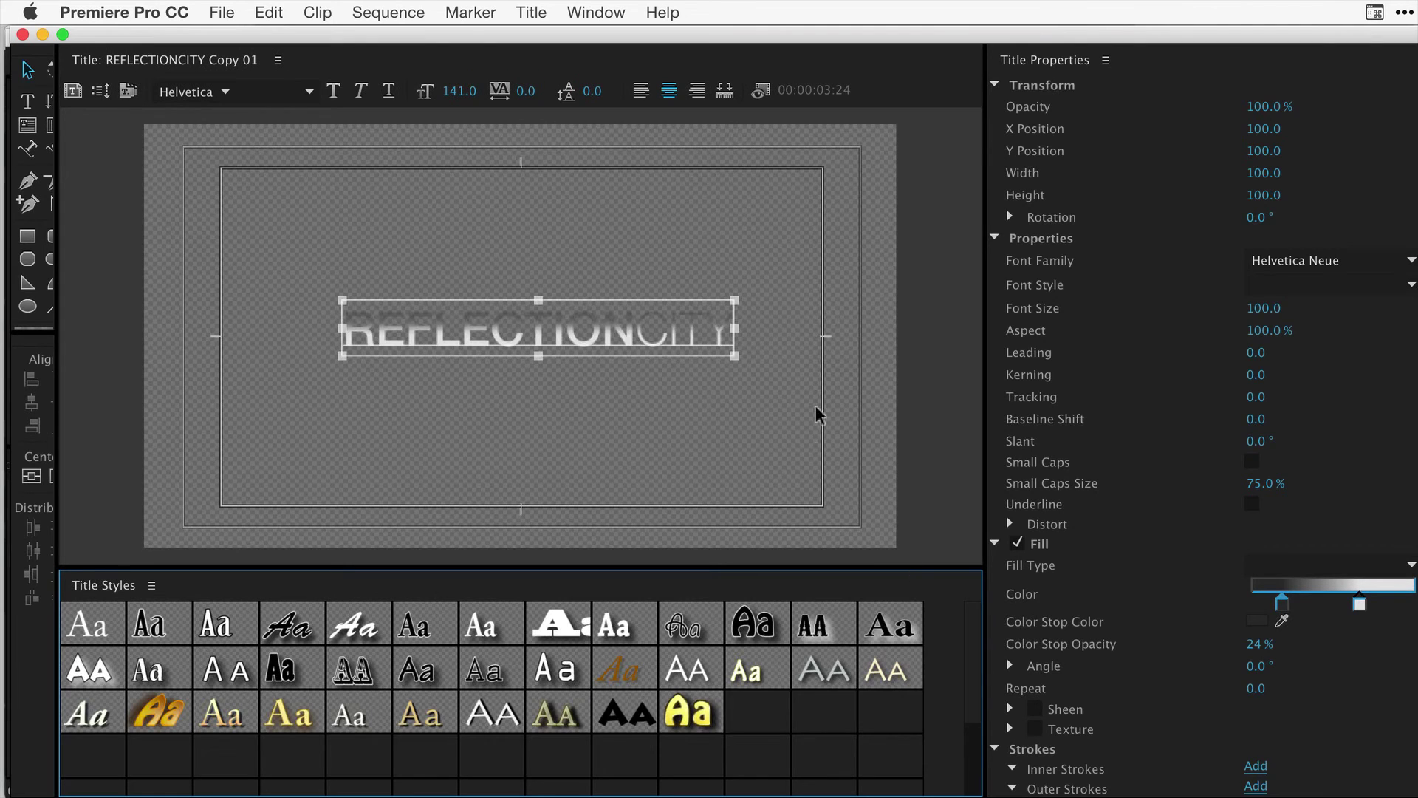
Drag the copy's gradient stops out to the far left and far right of the ramp.
left_click_drag(1282, 607, 1267, 608)
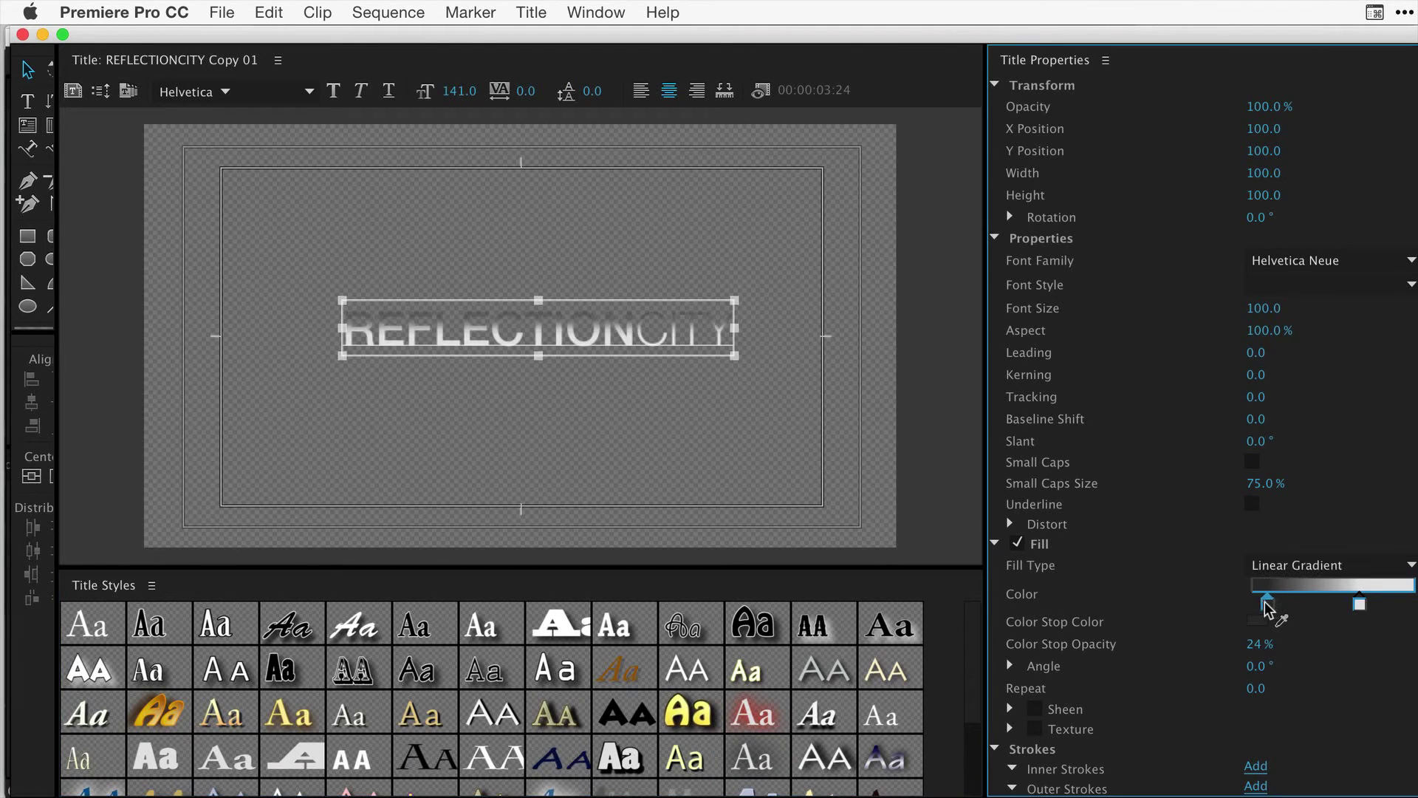
left_click_drag(1356, 607, 1392, 606)
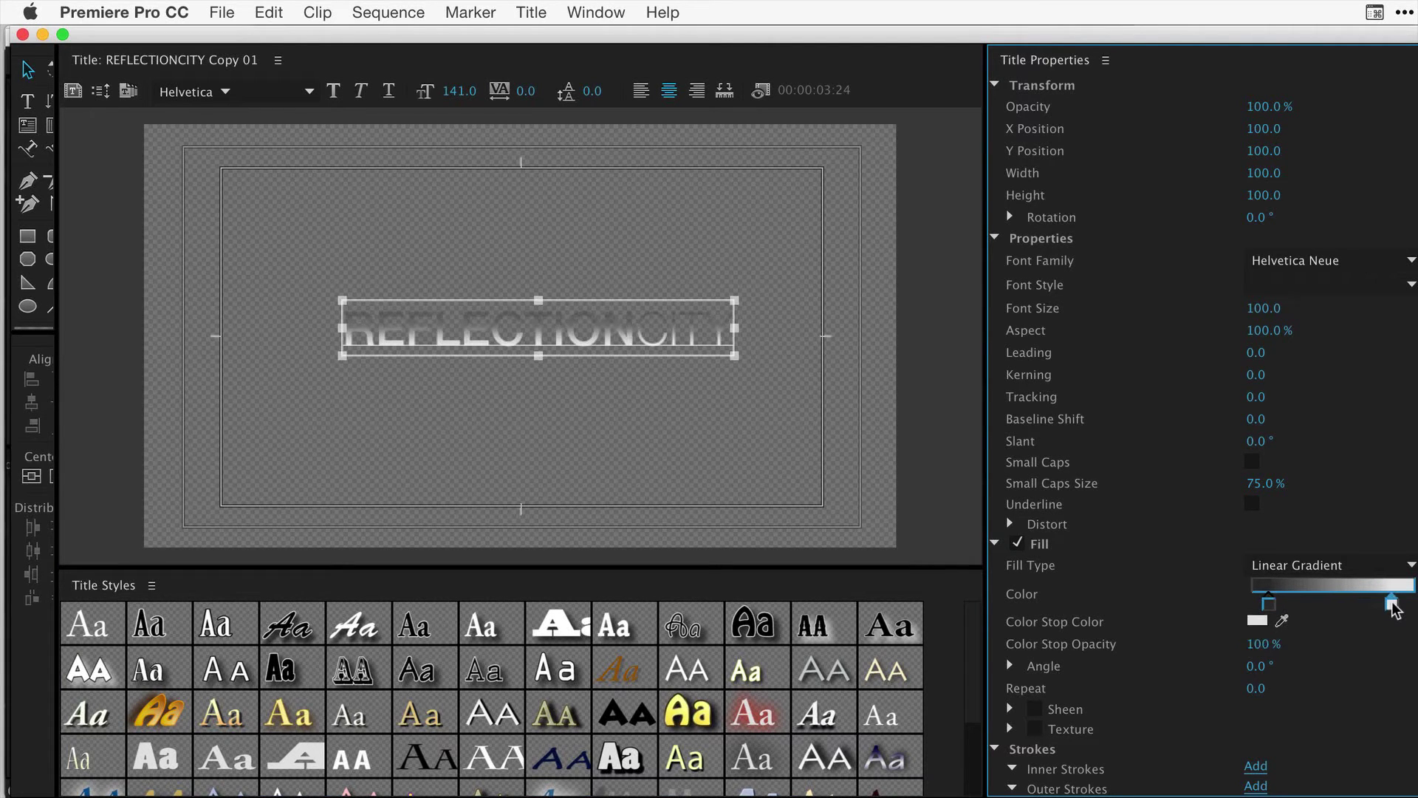
left_click(1268, 607)
Close the Titler and TEXT AND REFLECTION sequence, then apply Mirror to A117-C010.mov.
left_click(22, 34)
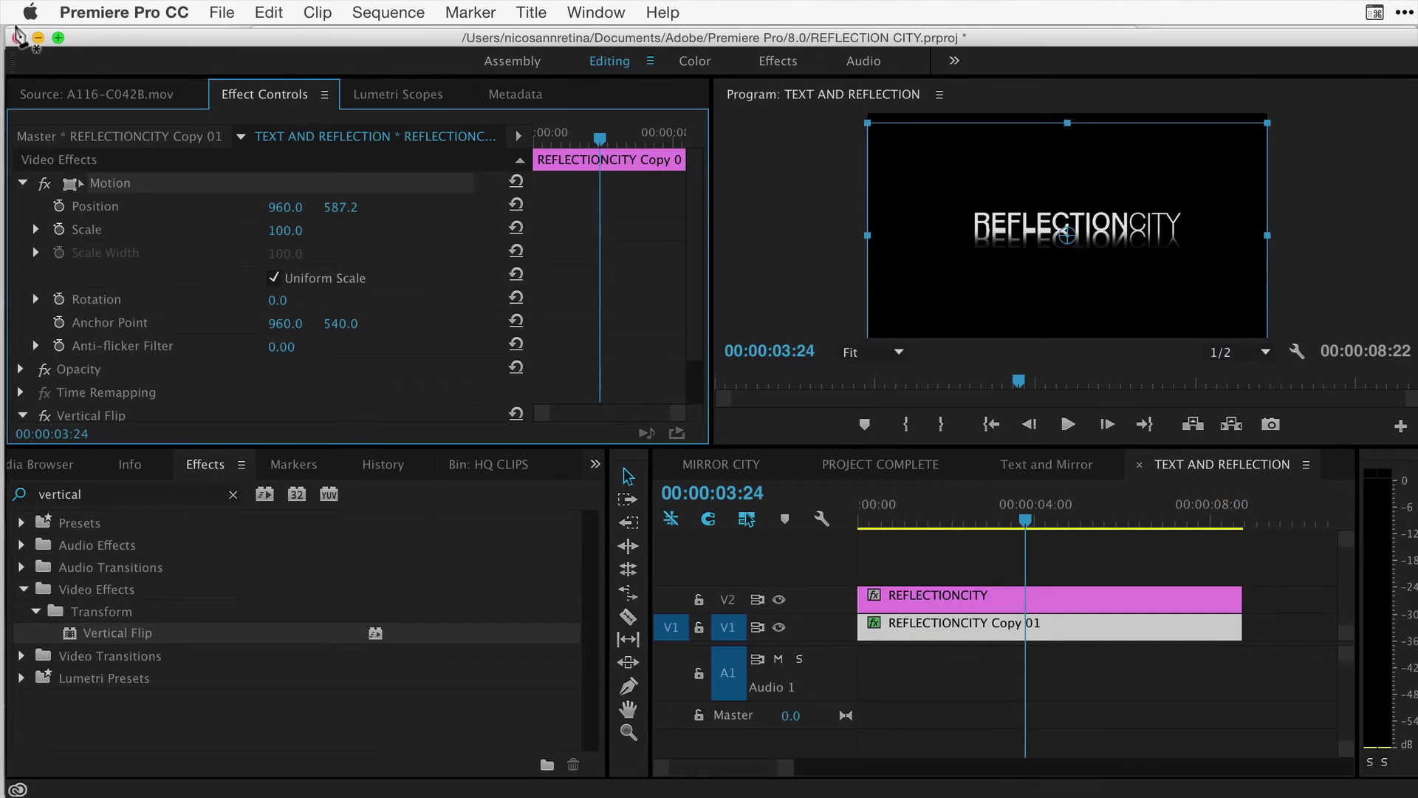
left_click(1140, 465)
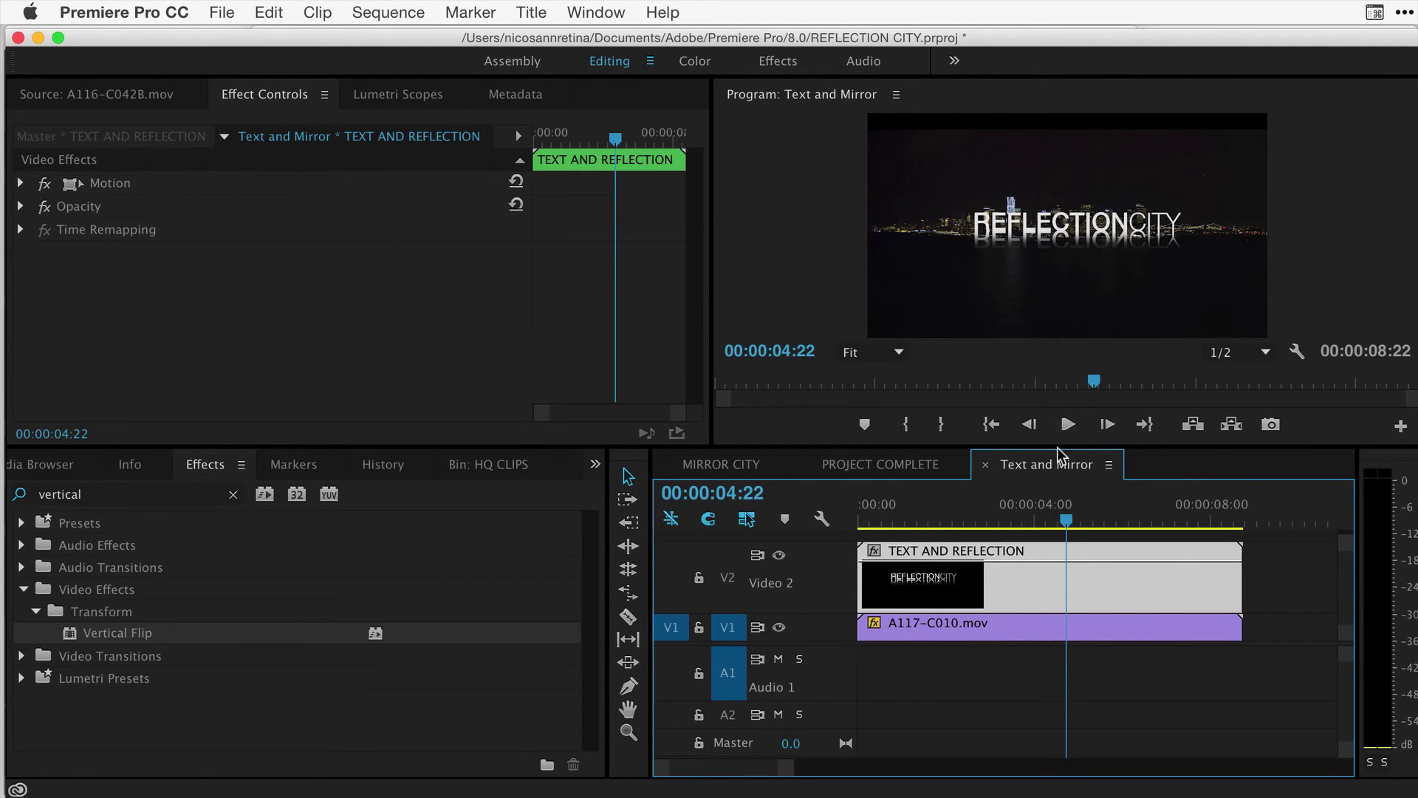
left_click(779, 555)
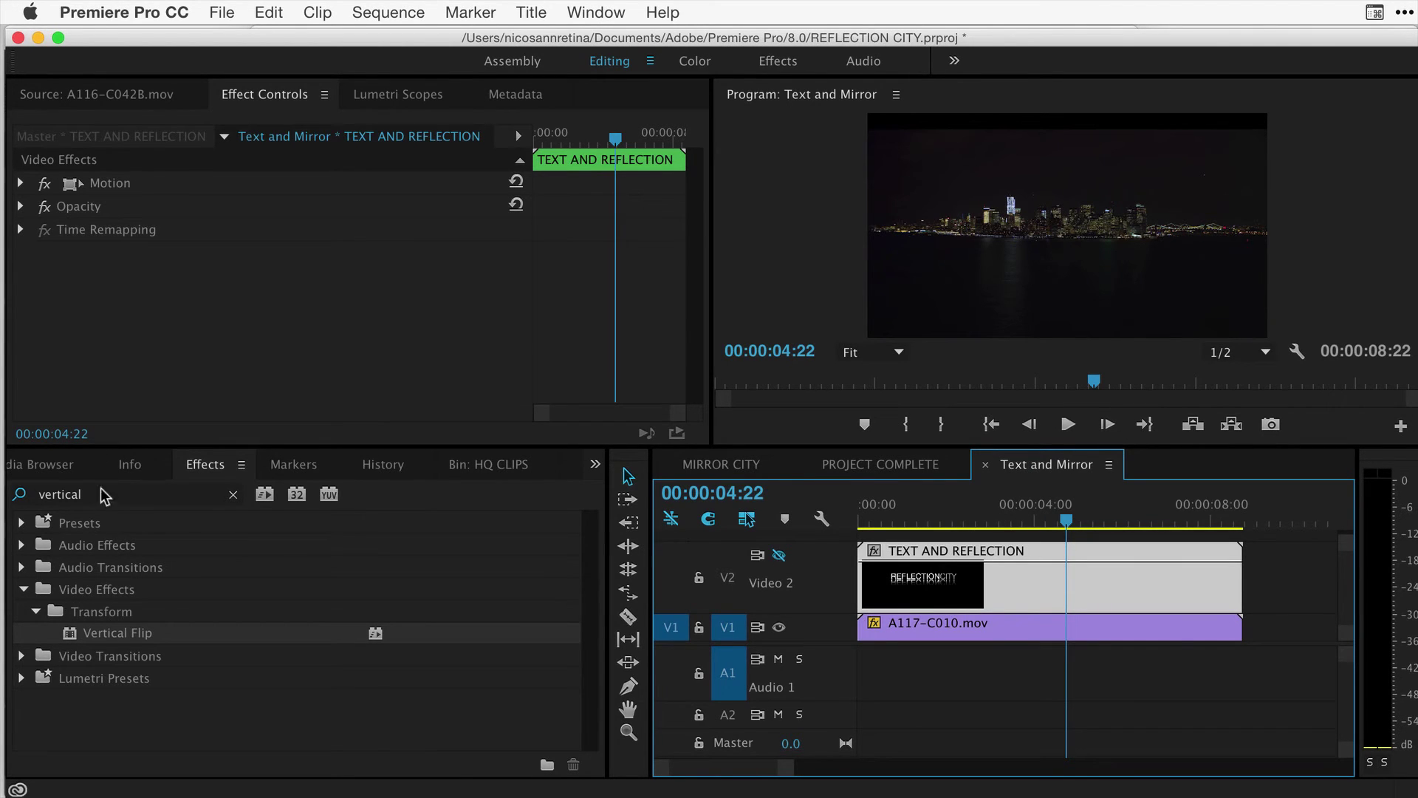
left_click(237, 490)
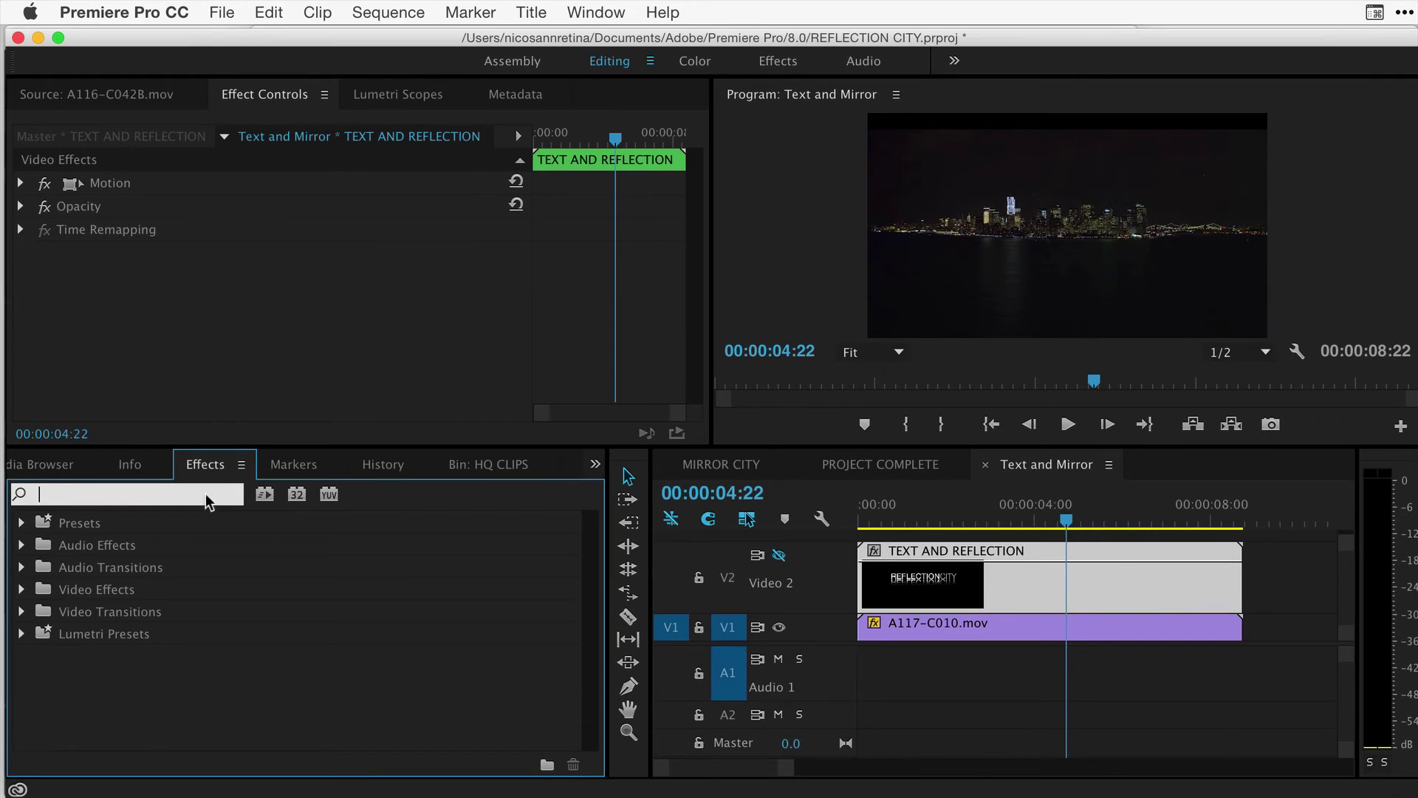
type("mirror")
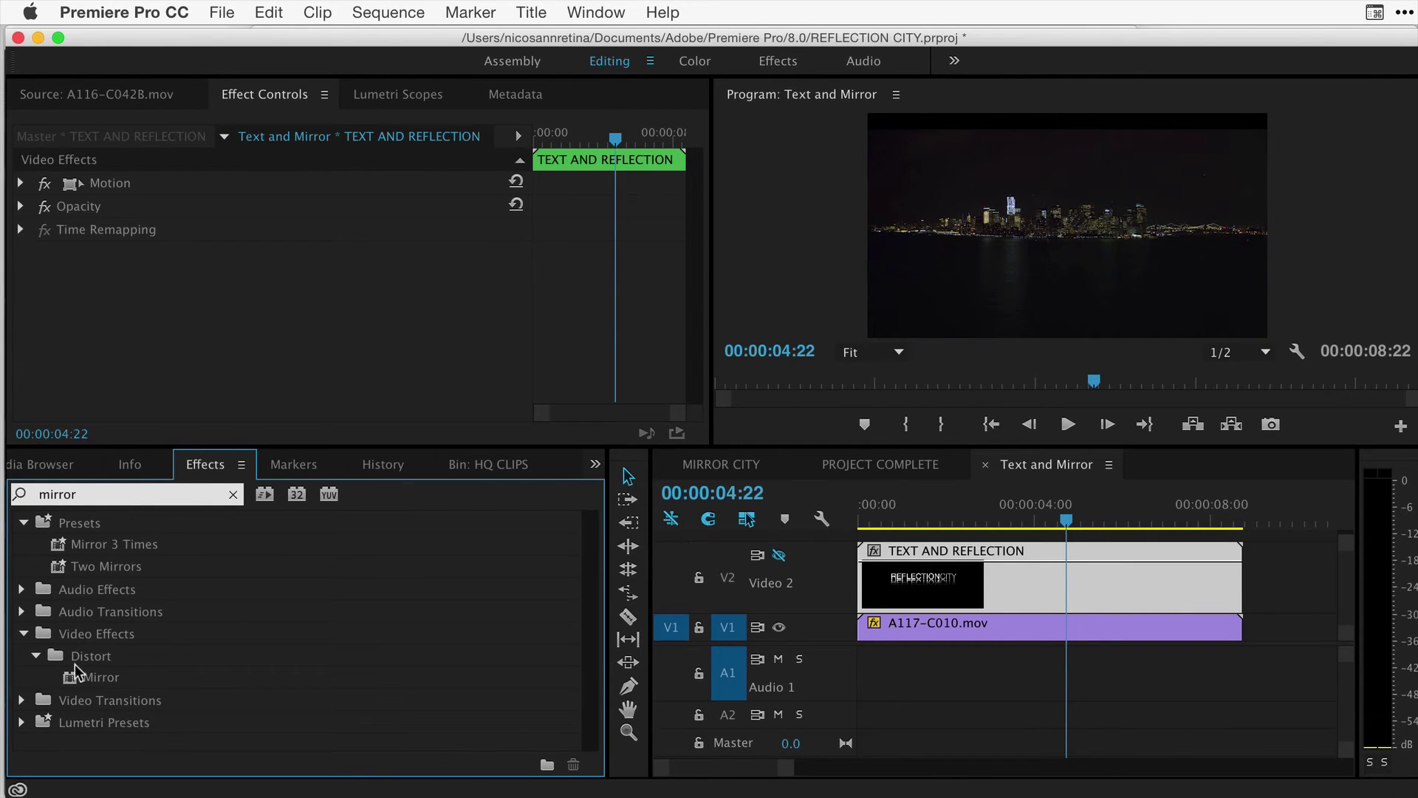
left_click_drag(77, 680, 991, 629)
Set the Mirror's Reflection Center to 960, 486 and Reflection Angle to 90°.
left_click(286, 297)
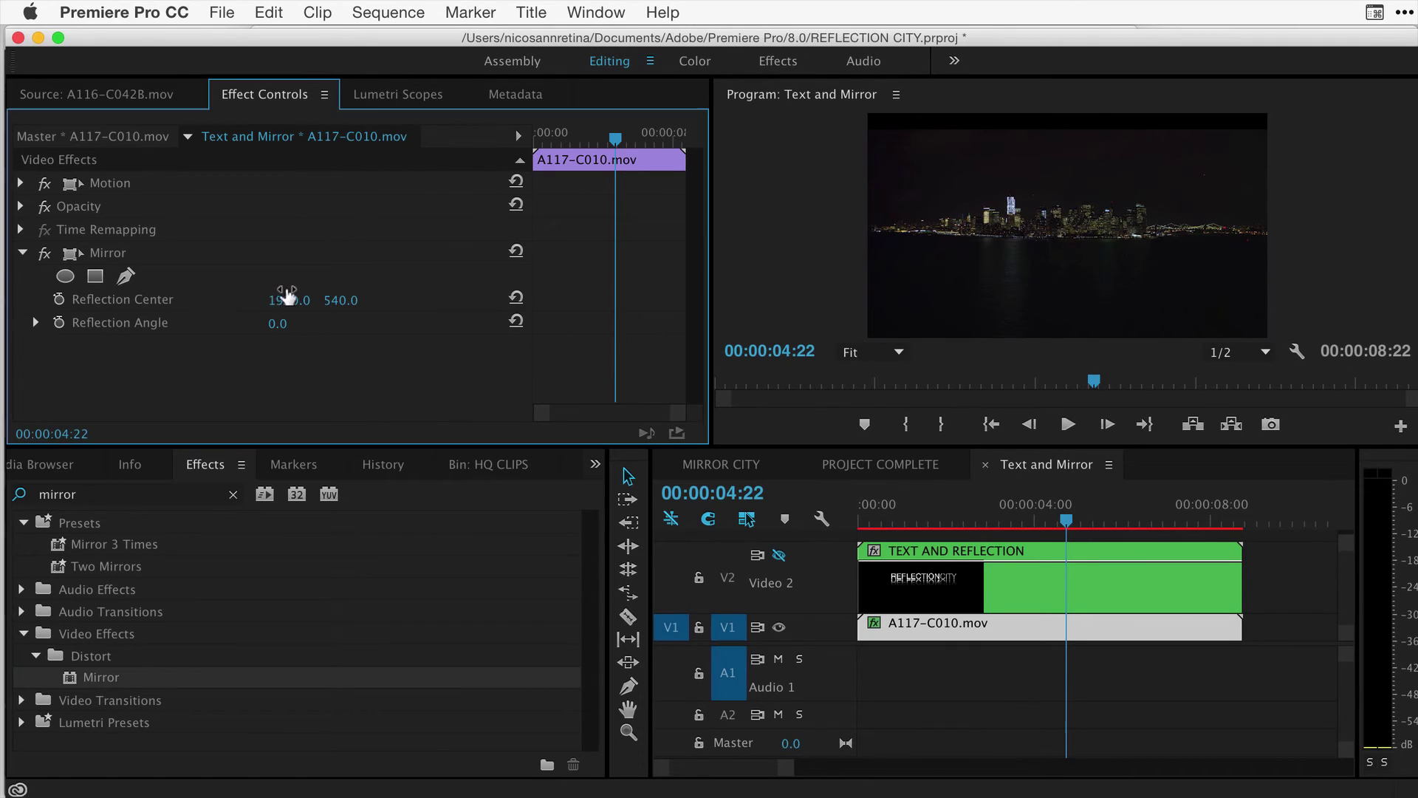
type("960")
key("Return")
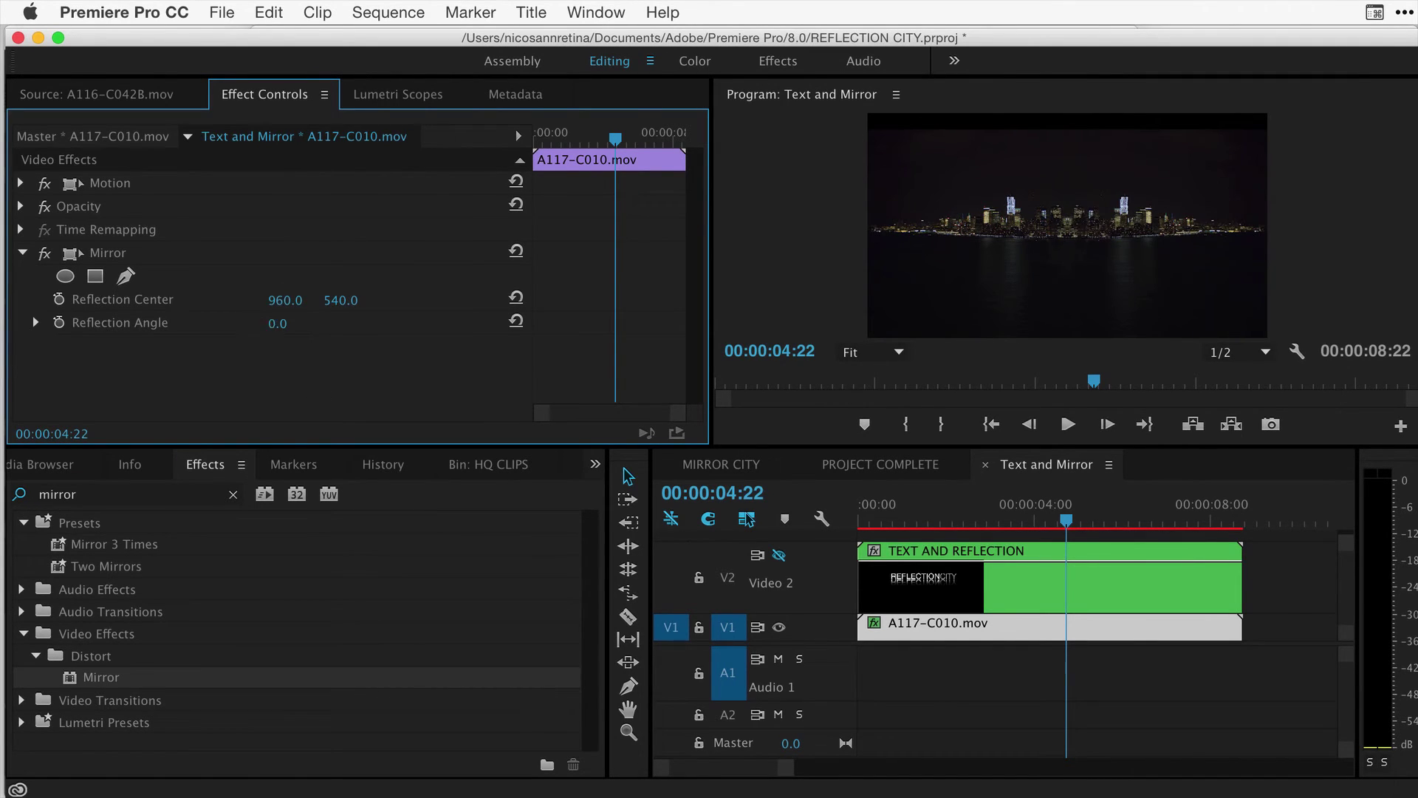
left_click(277, 322)
type("90")
key("Return")
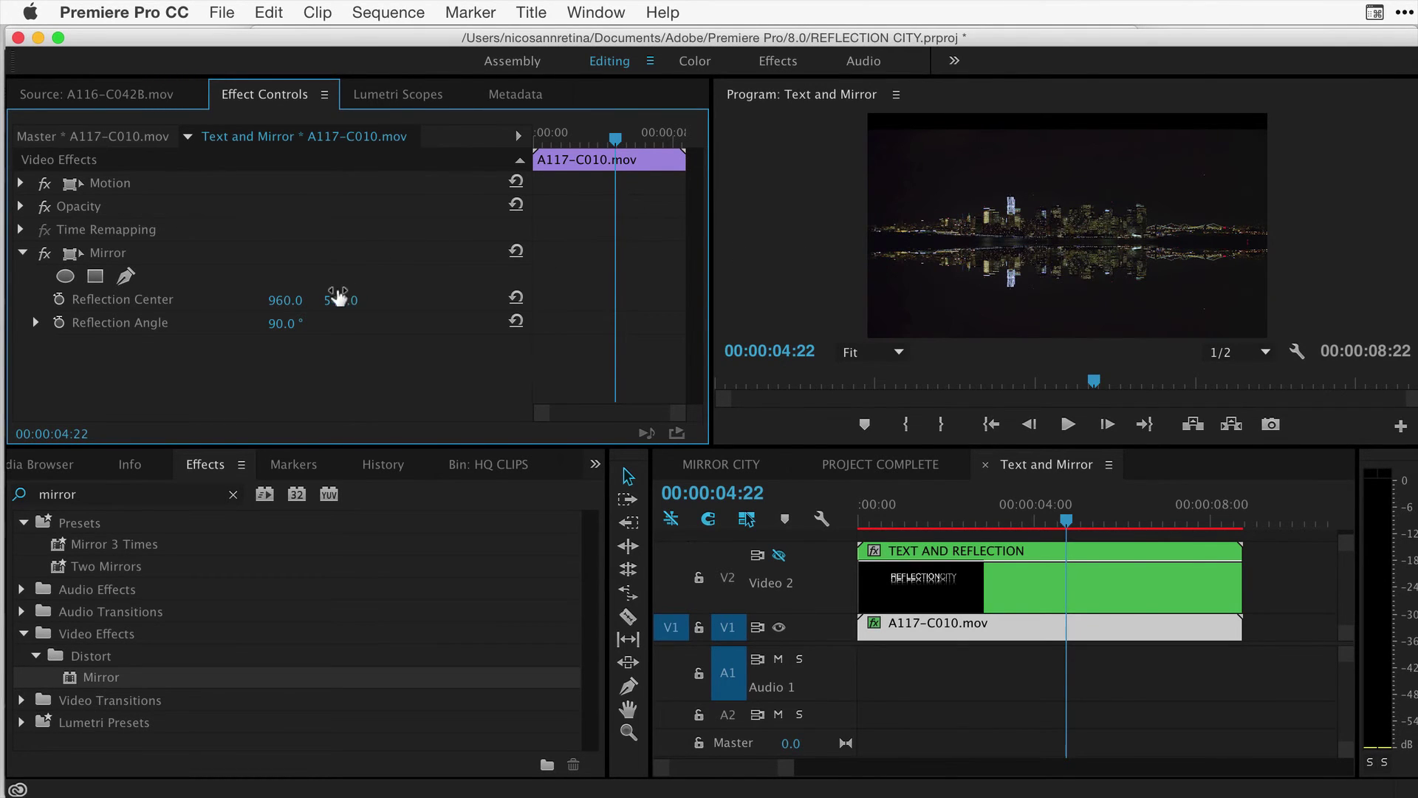
mouse_move(339, 297)
left_mouse_down()
mouse_move(304, 297)
mouse_move(336, 295)
left_mouse_up()
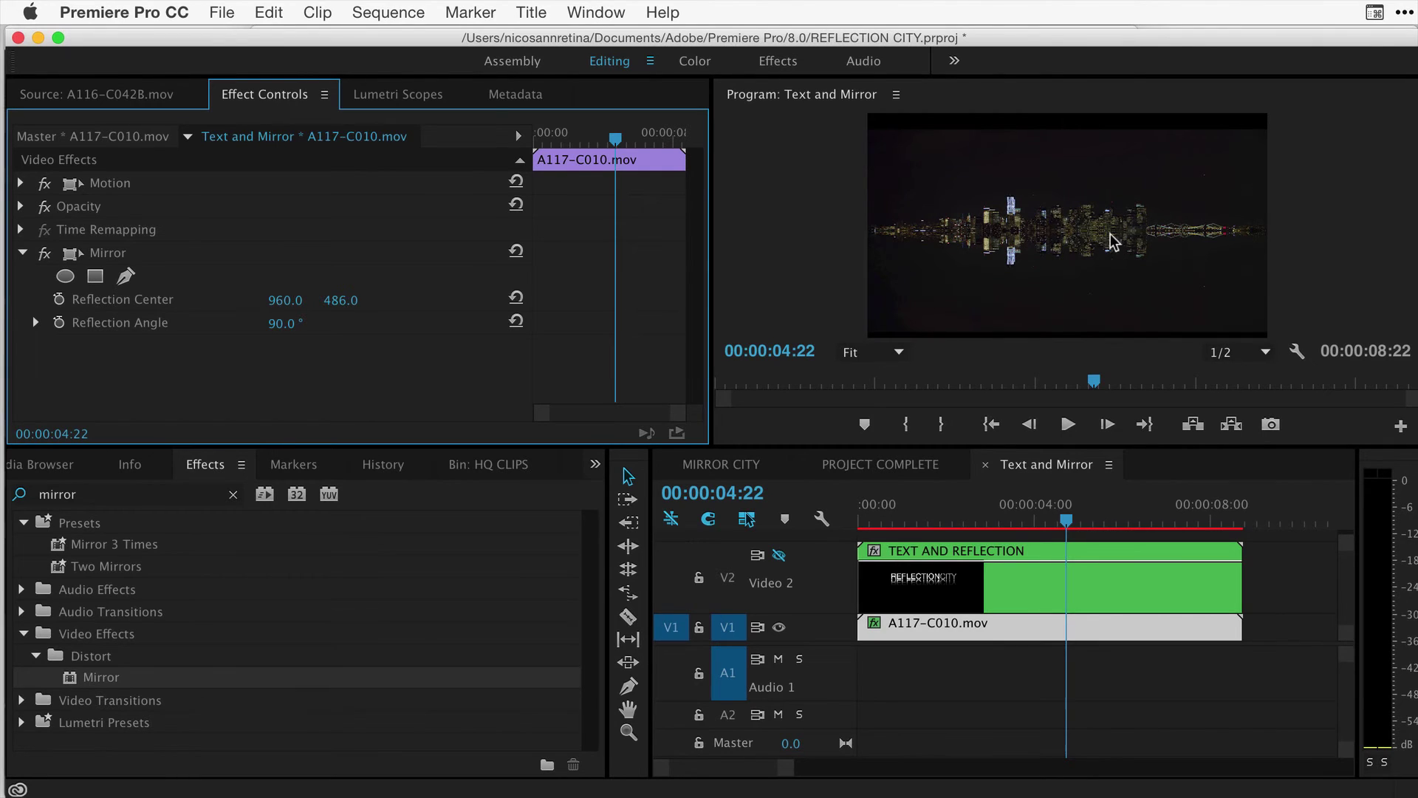
Show Video 2 and keyframe the title's Scale from 100 at its start to 90 at its last frame.
left_click(779, 554)
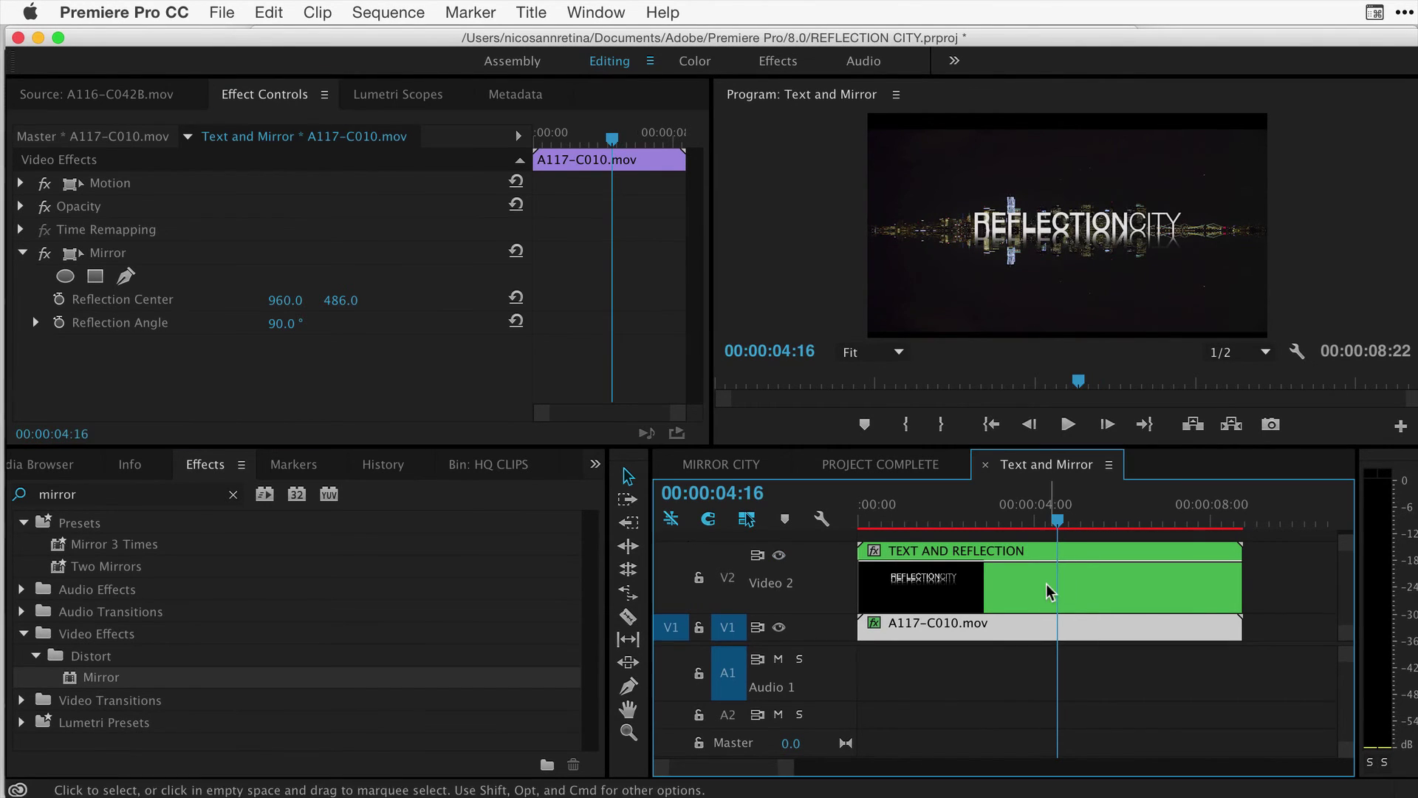
left_click(1047, 587)
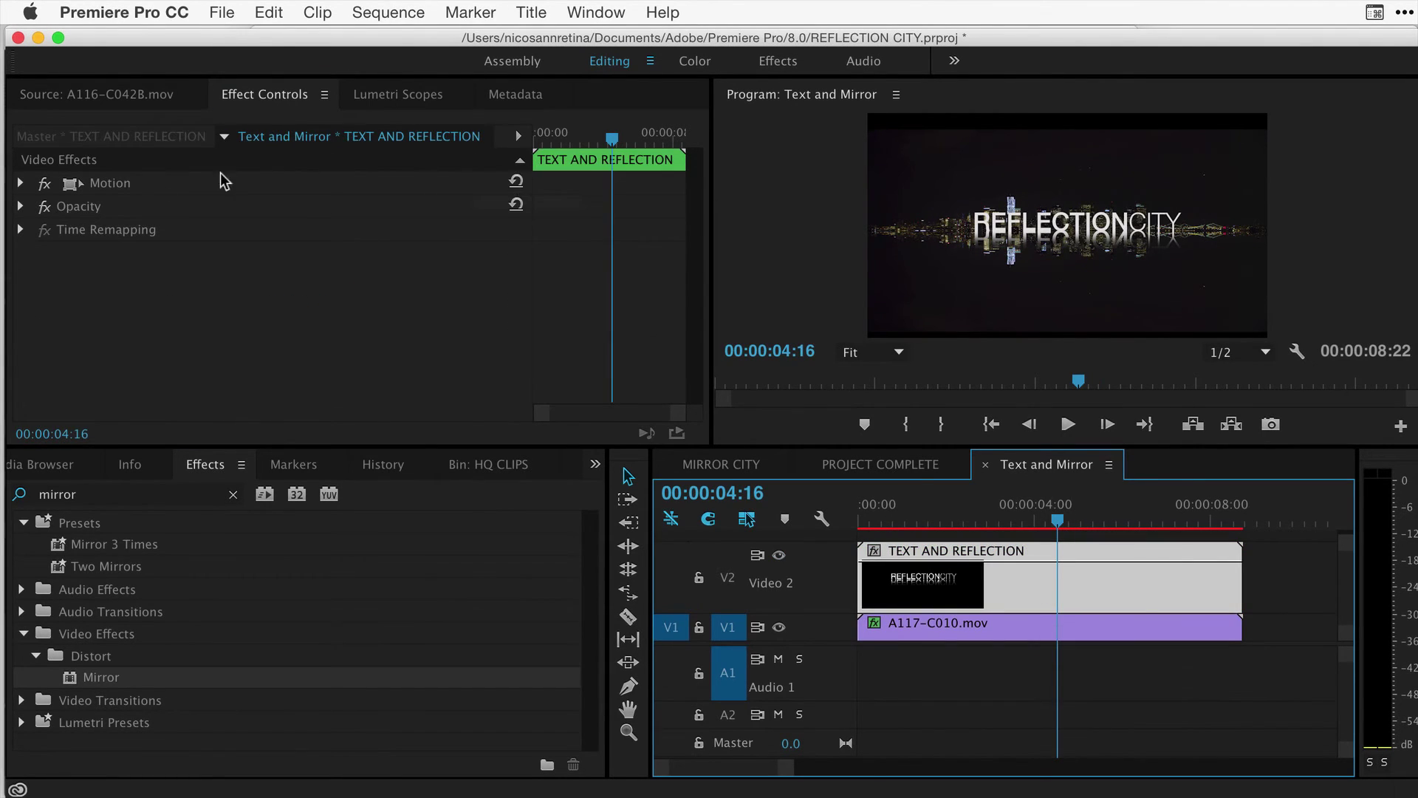
left_click(21, 183)
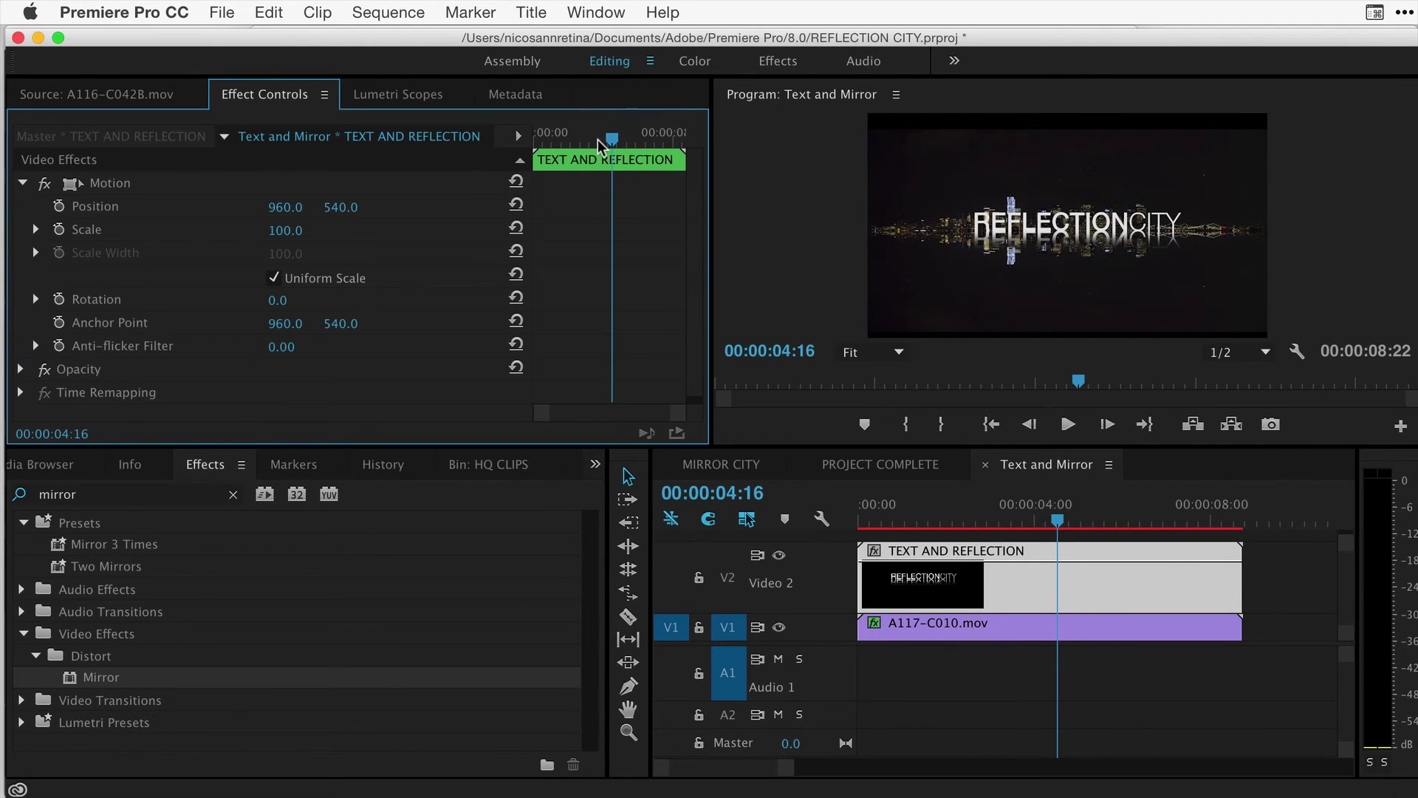
left_click_drag(597, 140, 493, 147)
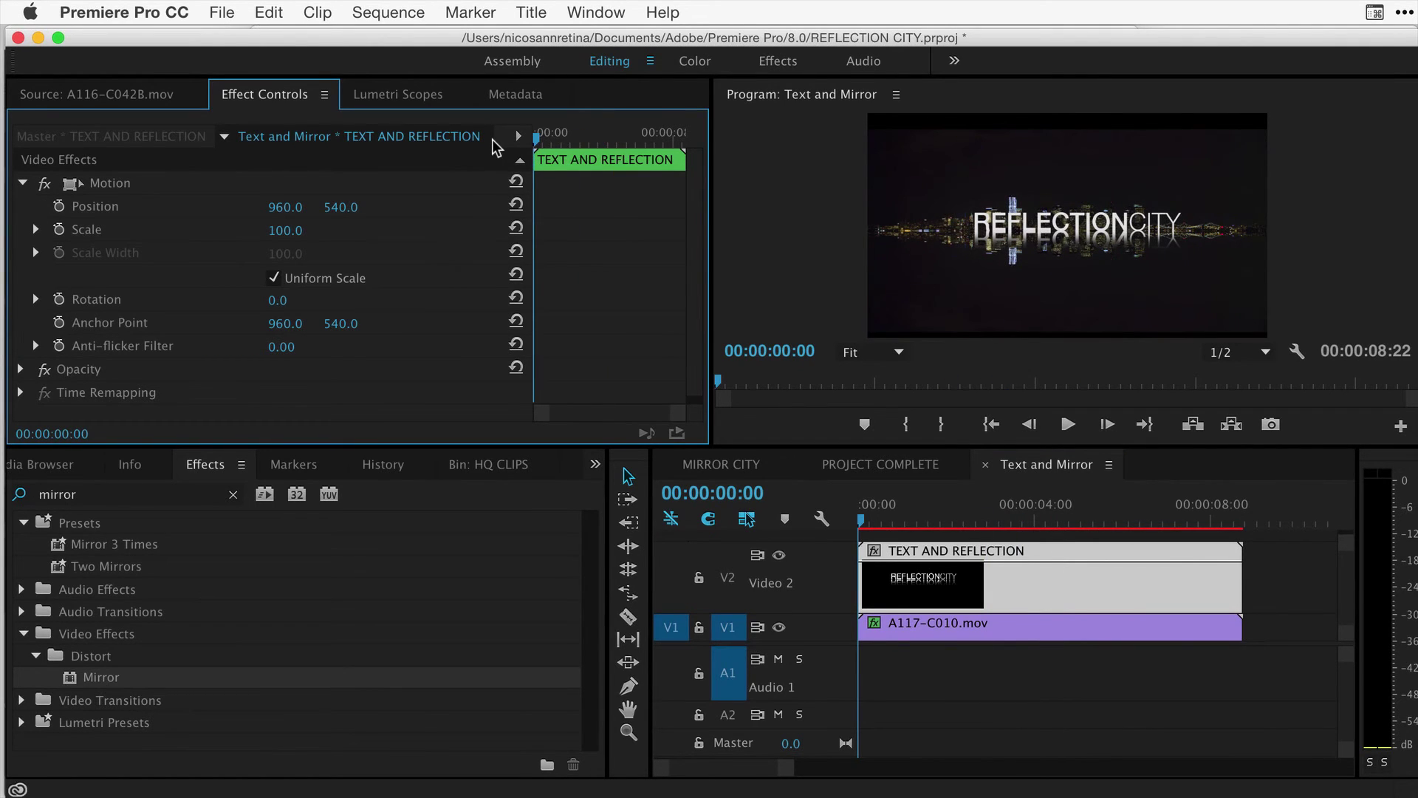
left_click(60, 231)
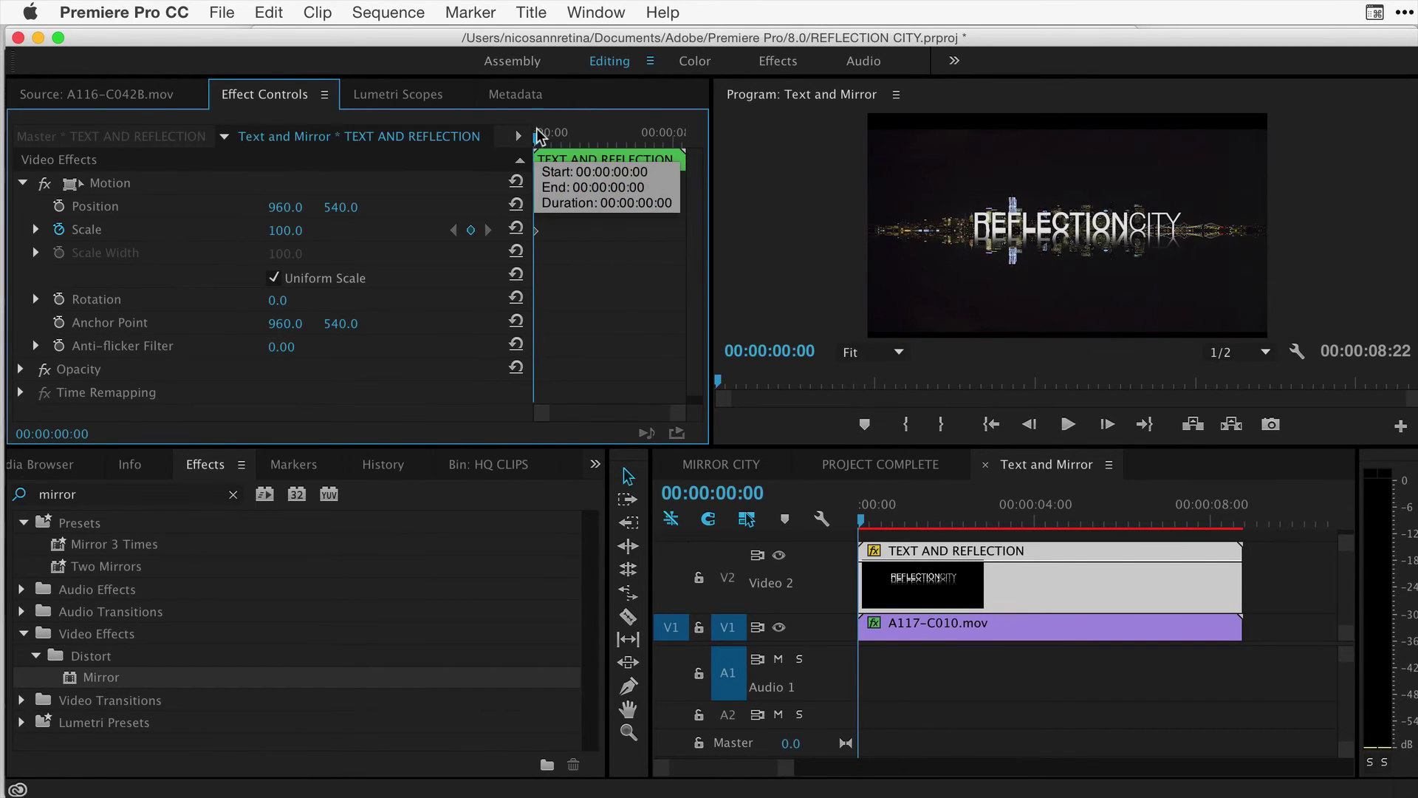
left_click_drag(538, 138, 698, 123)
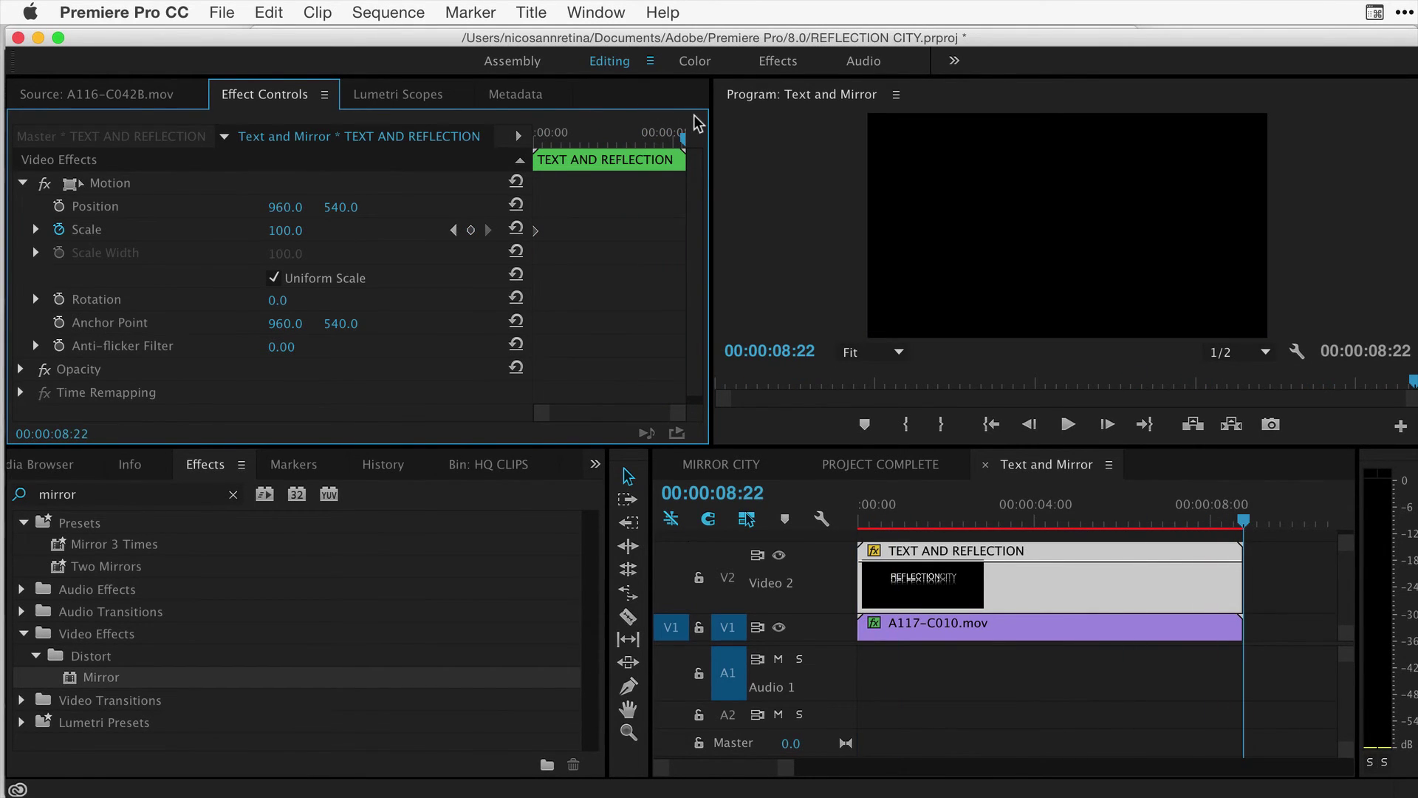
key("Left")
left_click(287, 227)
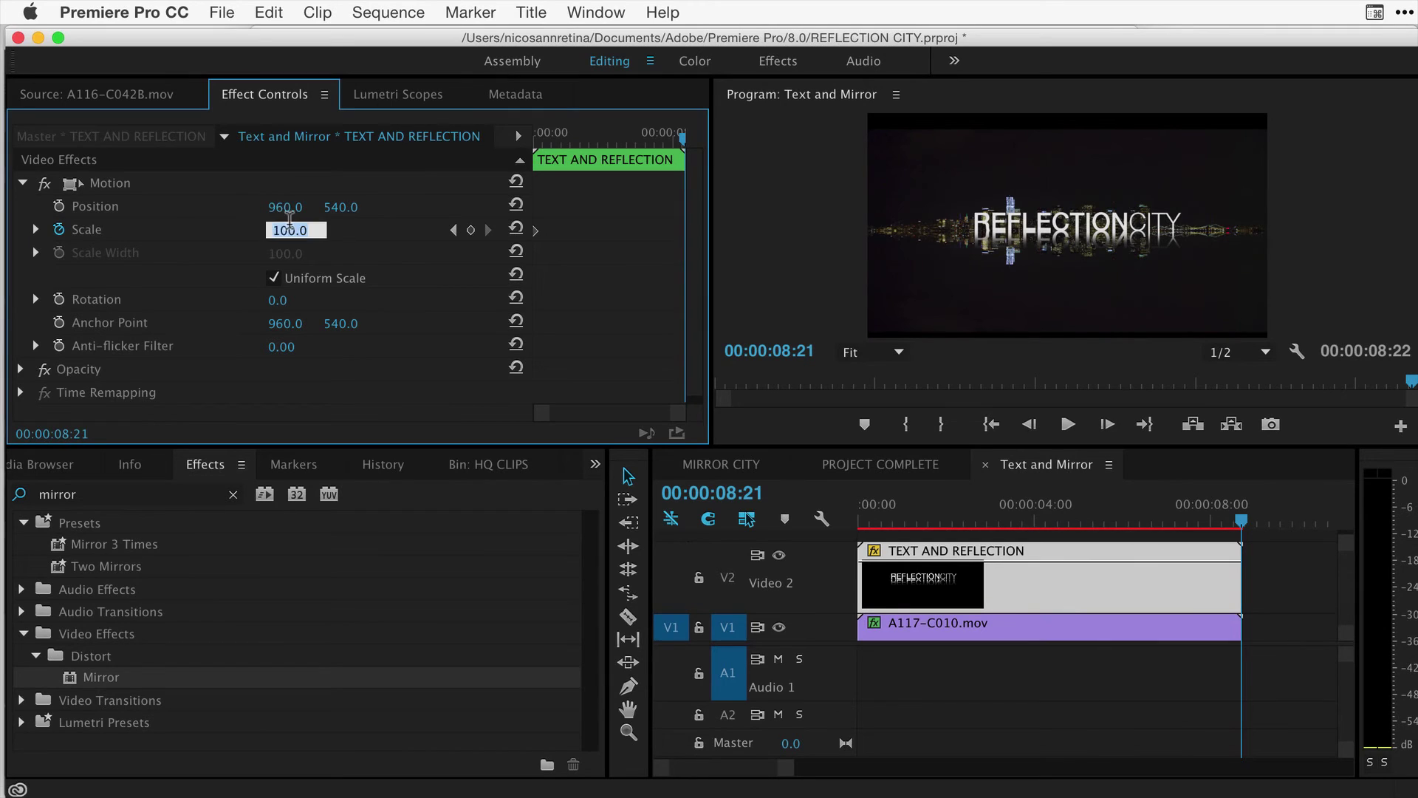
type("90")
key("Return")
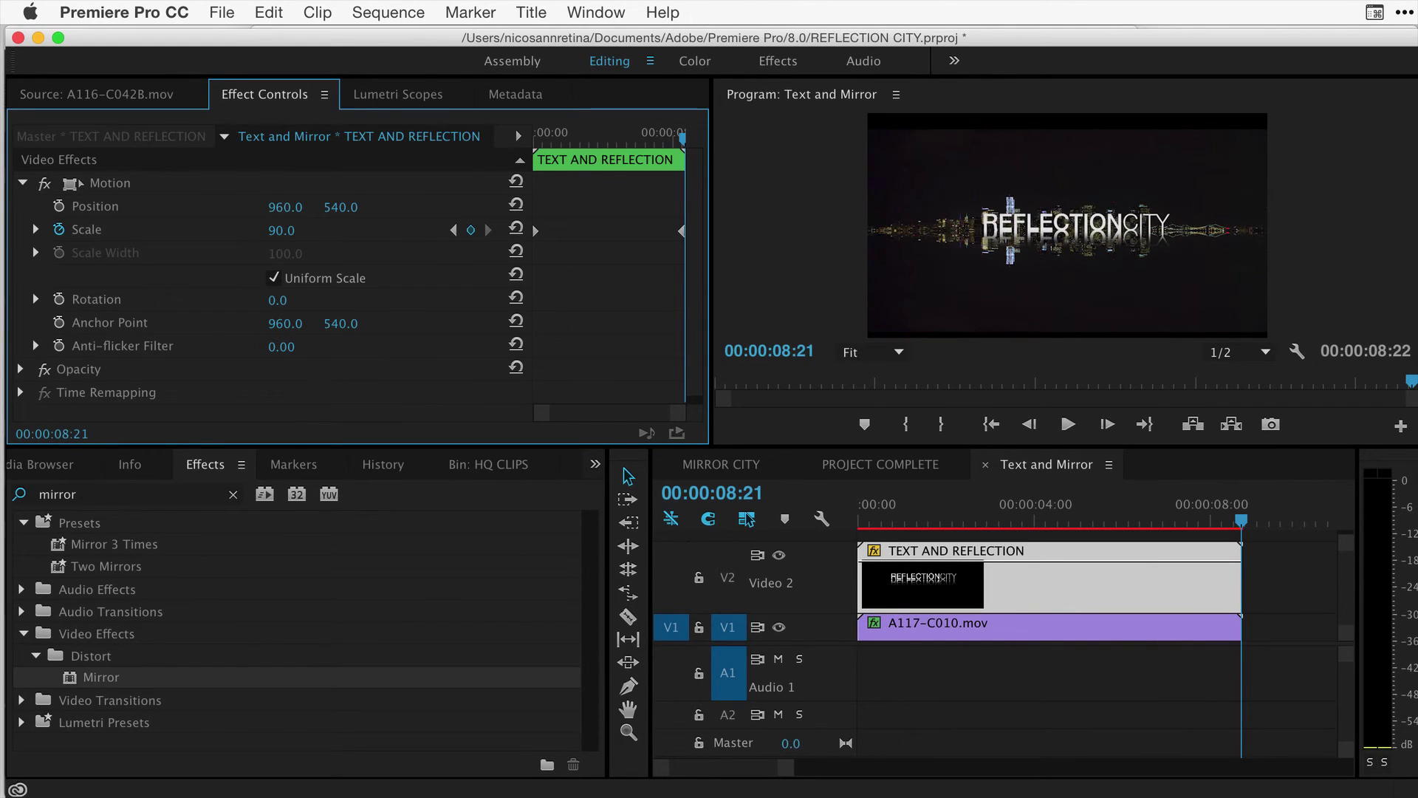
left_click_drag(946, 517, 1246, 503)
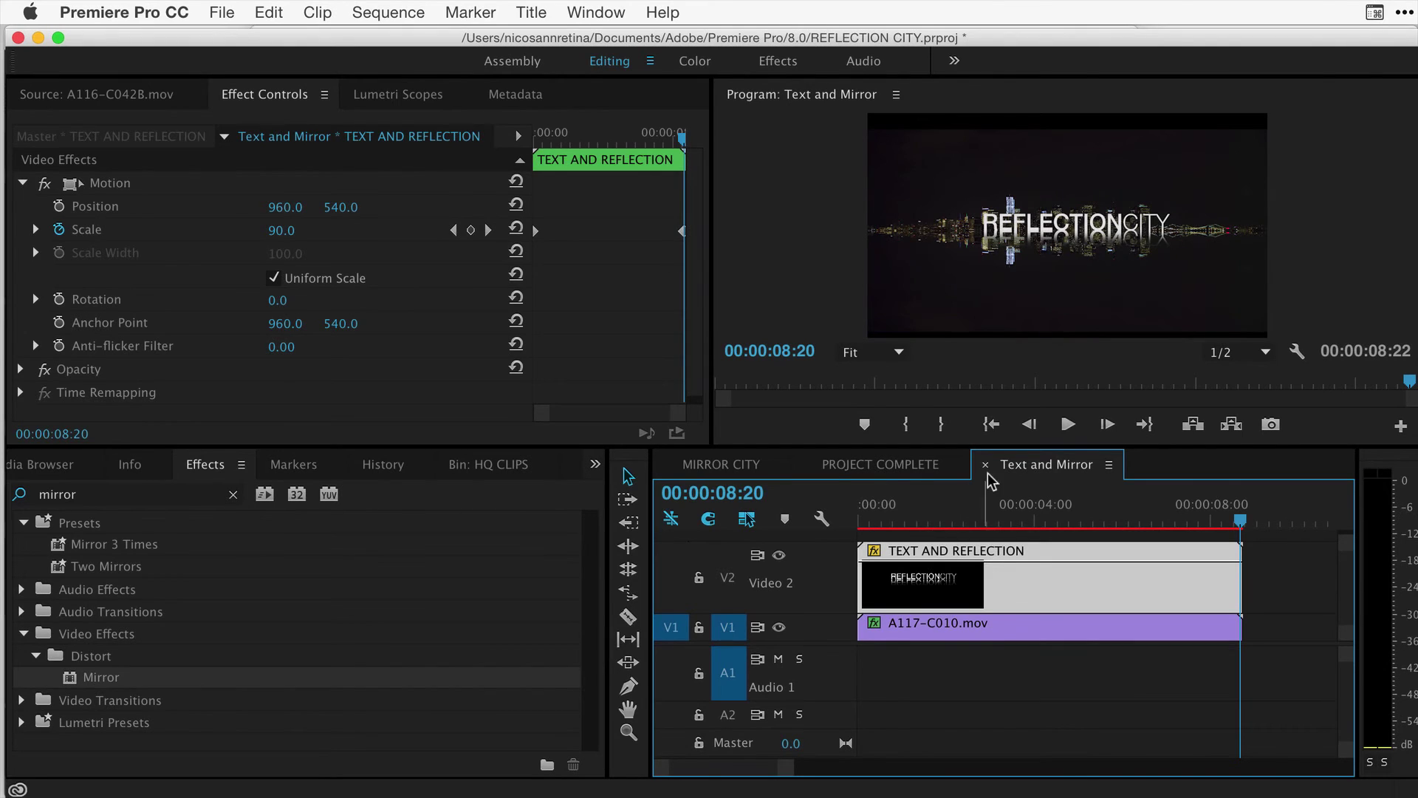
Trim the end of the A117-C010.mov city clip back to 00:00:06:00.
left_click_drag(968, 525, 1138, 526)
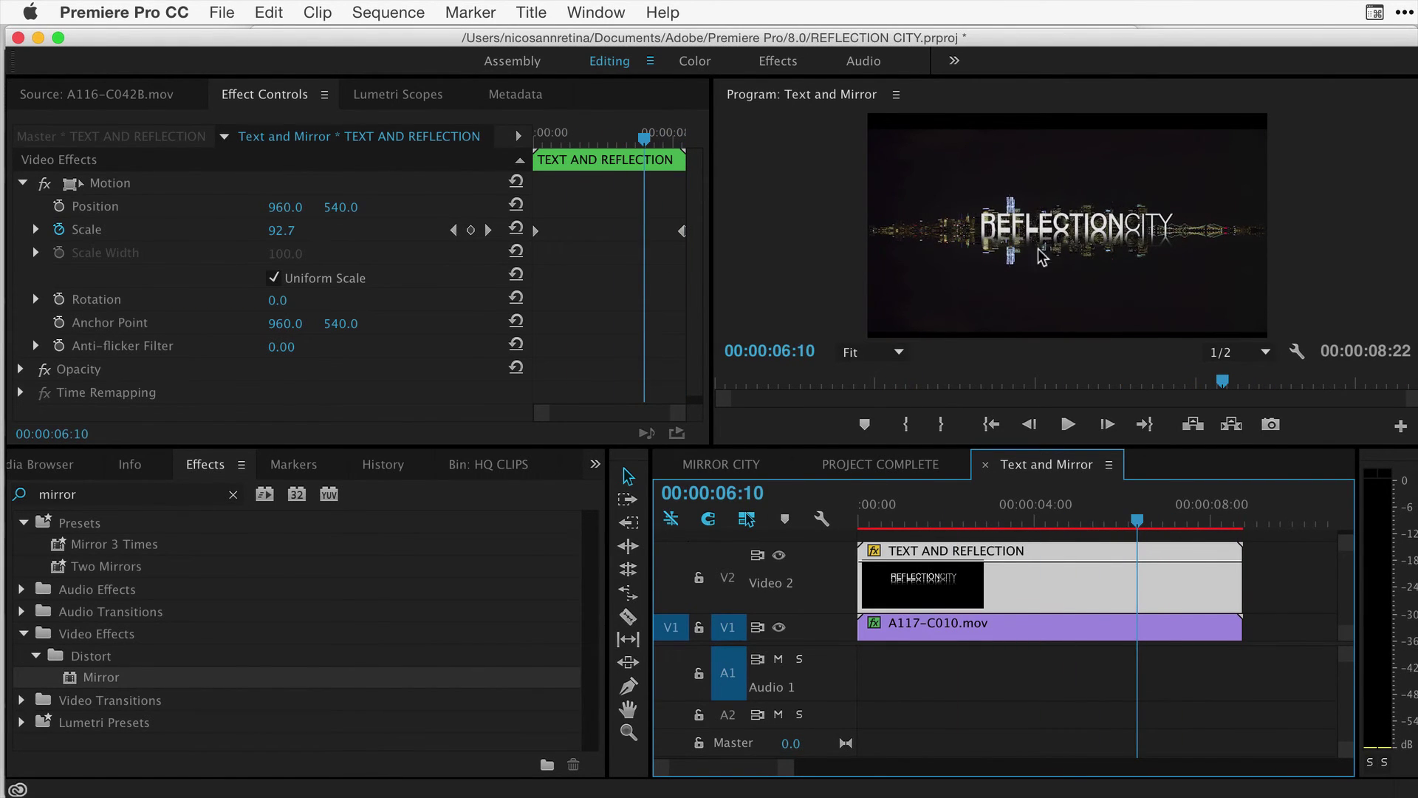
mouse_move(1134, 520)
left_mouse_down()
mouse_move(1156, 523)
mouse_move(1089, 525)
mouse_move(1134, 524)
mouse_move(1122, 521)
left_mouse_up()
left_click(1237, 632)
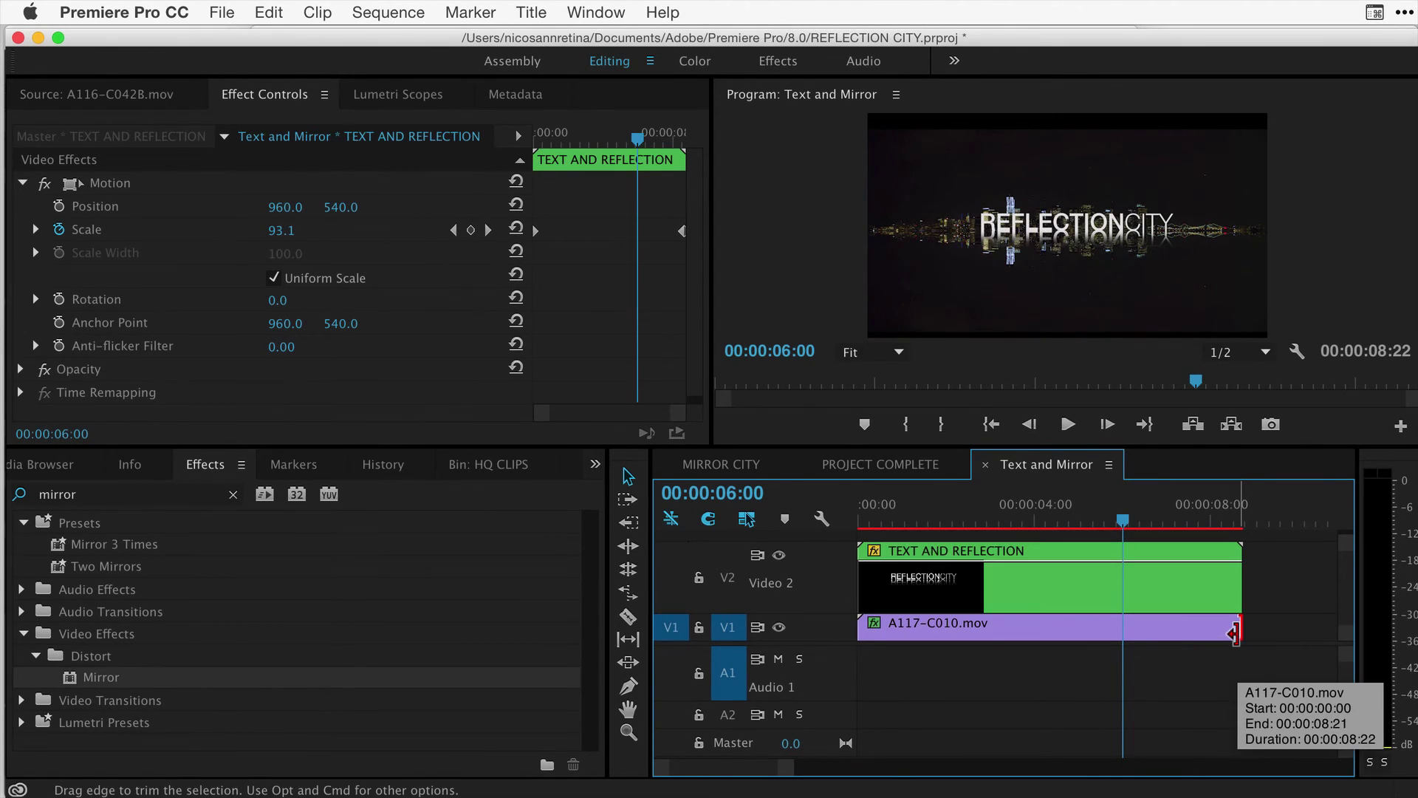
key("w")
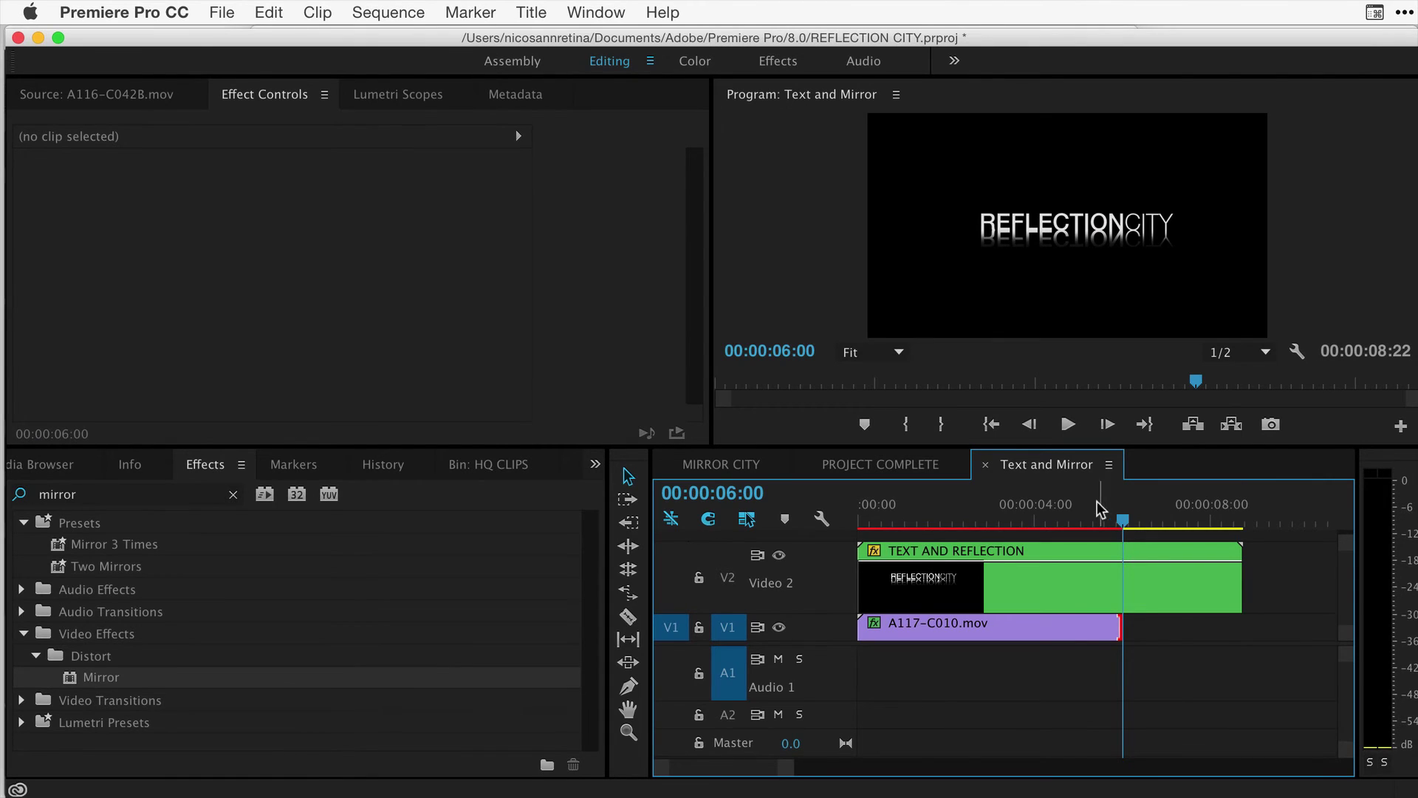
mouse_move(1101, 507)
left_mouse_down()
mouse_move(1029, 508)
mouse_move(1142, 509)
mouse_move(1047, 501)
mouse_move(1130, 498)
mouse_move(1078, 497)
mouse_move(1101, 489)
left_mouse_up()
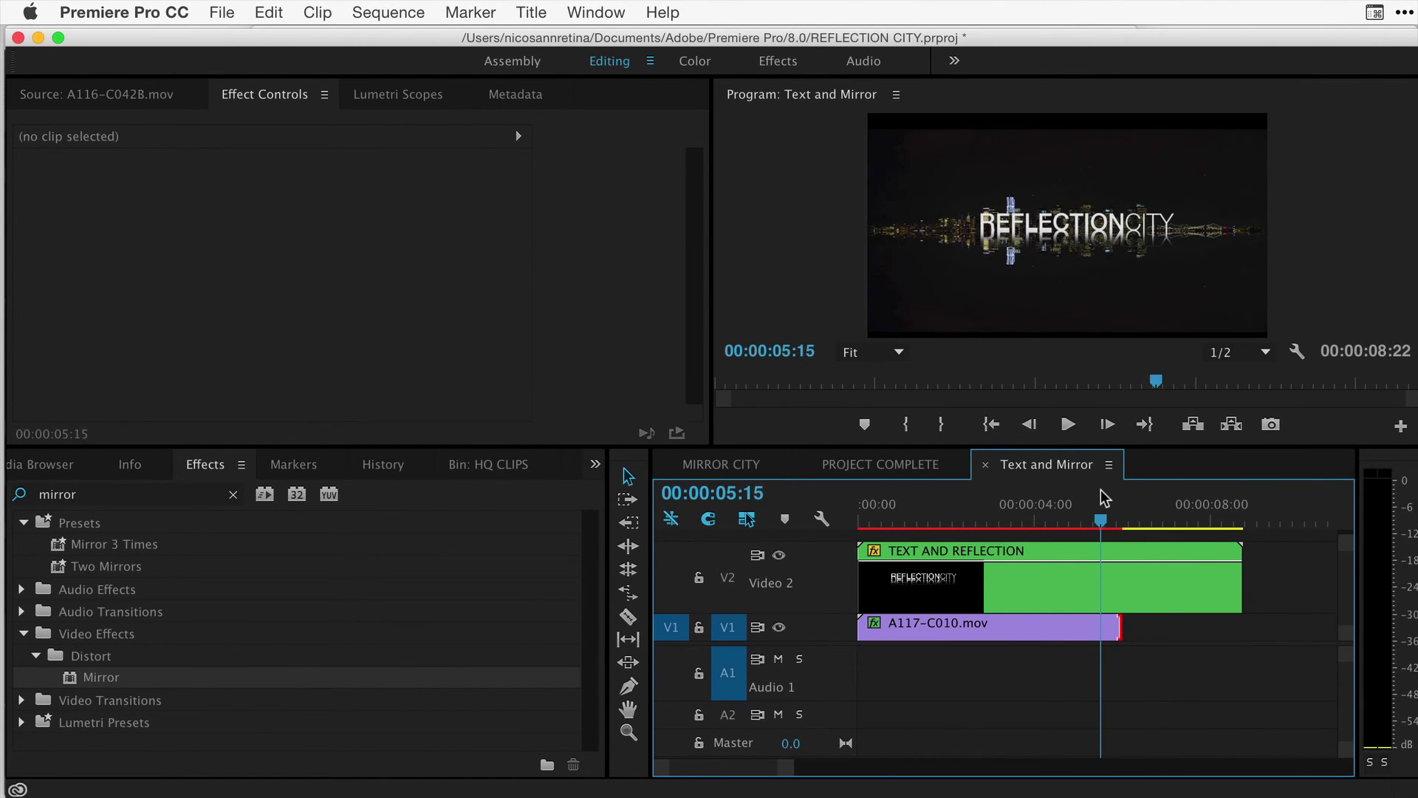
Expand the V1 track and select A117-C010.mov to show its keyframe line.
left_click(821, 520)
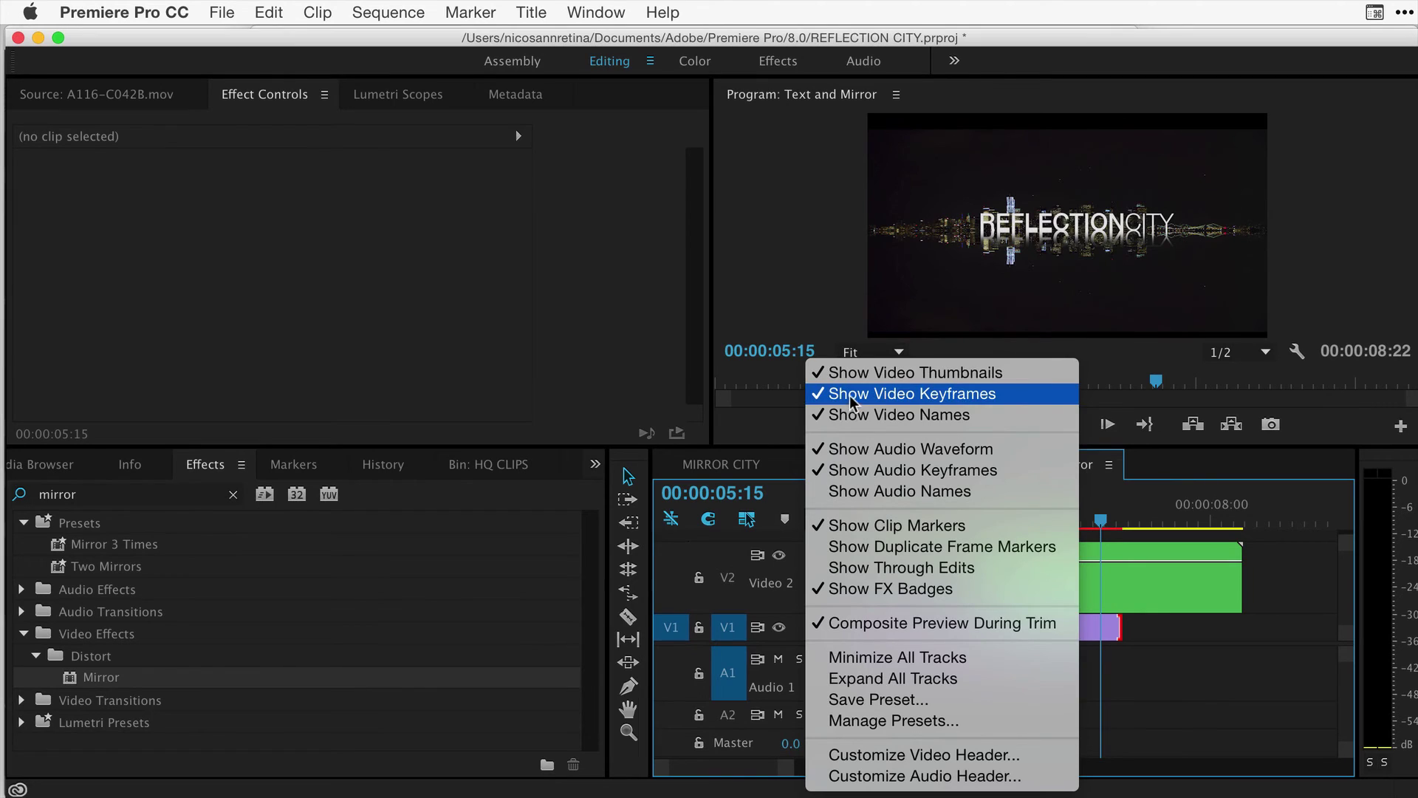
left_click(1184, 715)
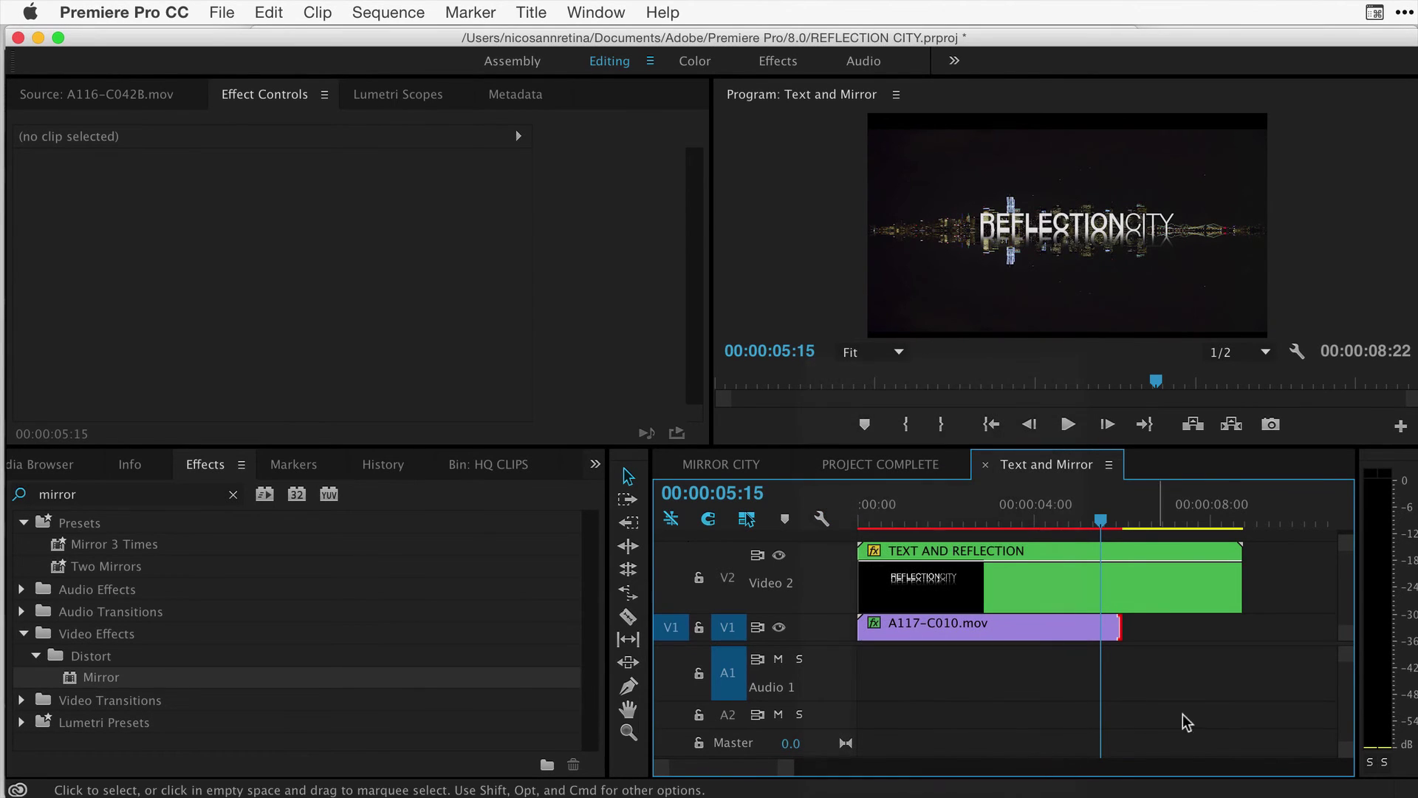
double_click(821, 630)
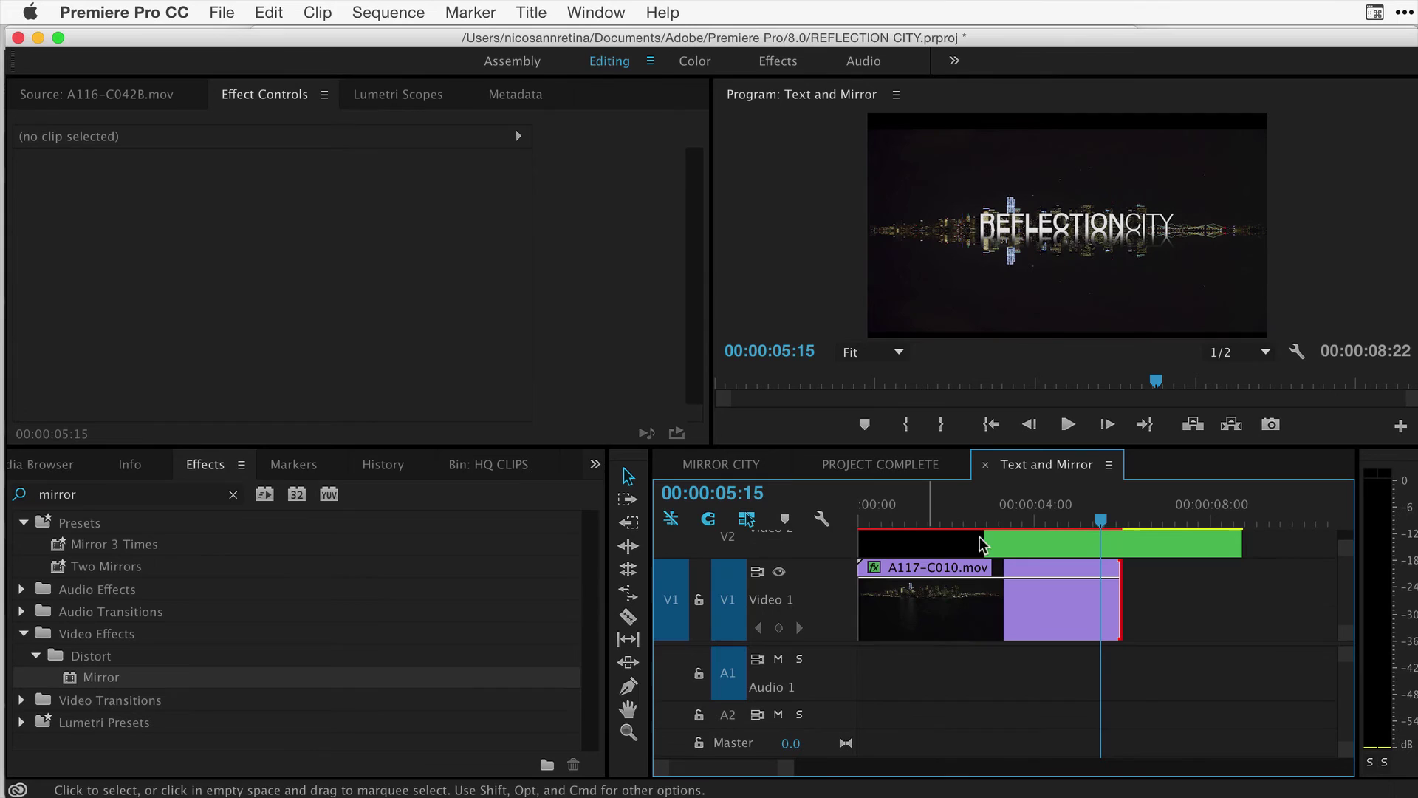
left_click(1051, 588)
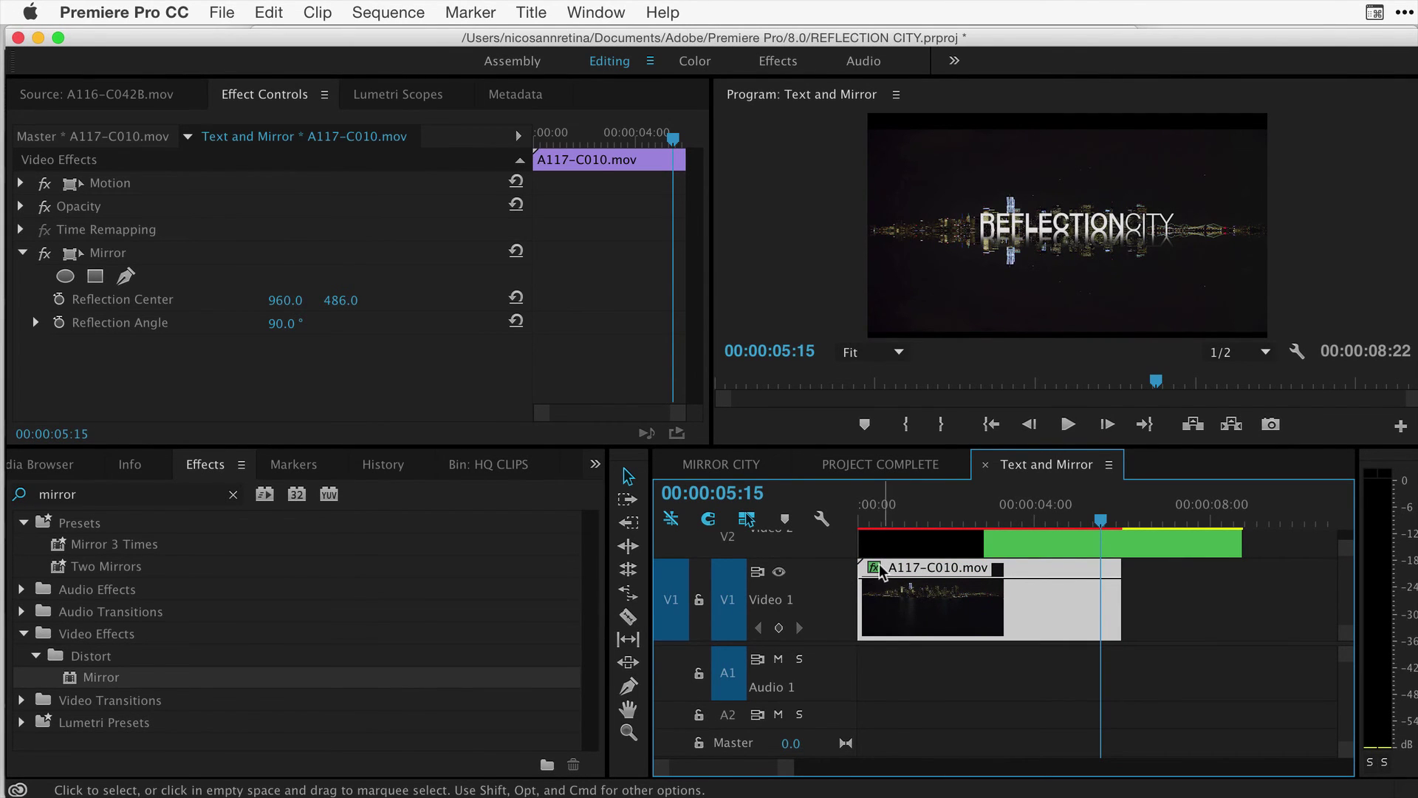
left_click(875, 568)
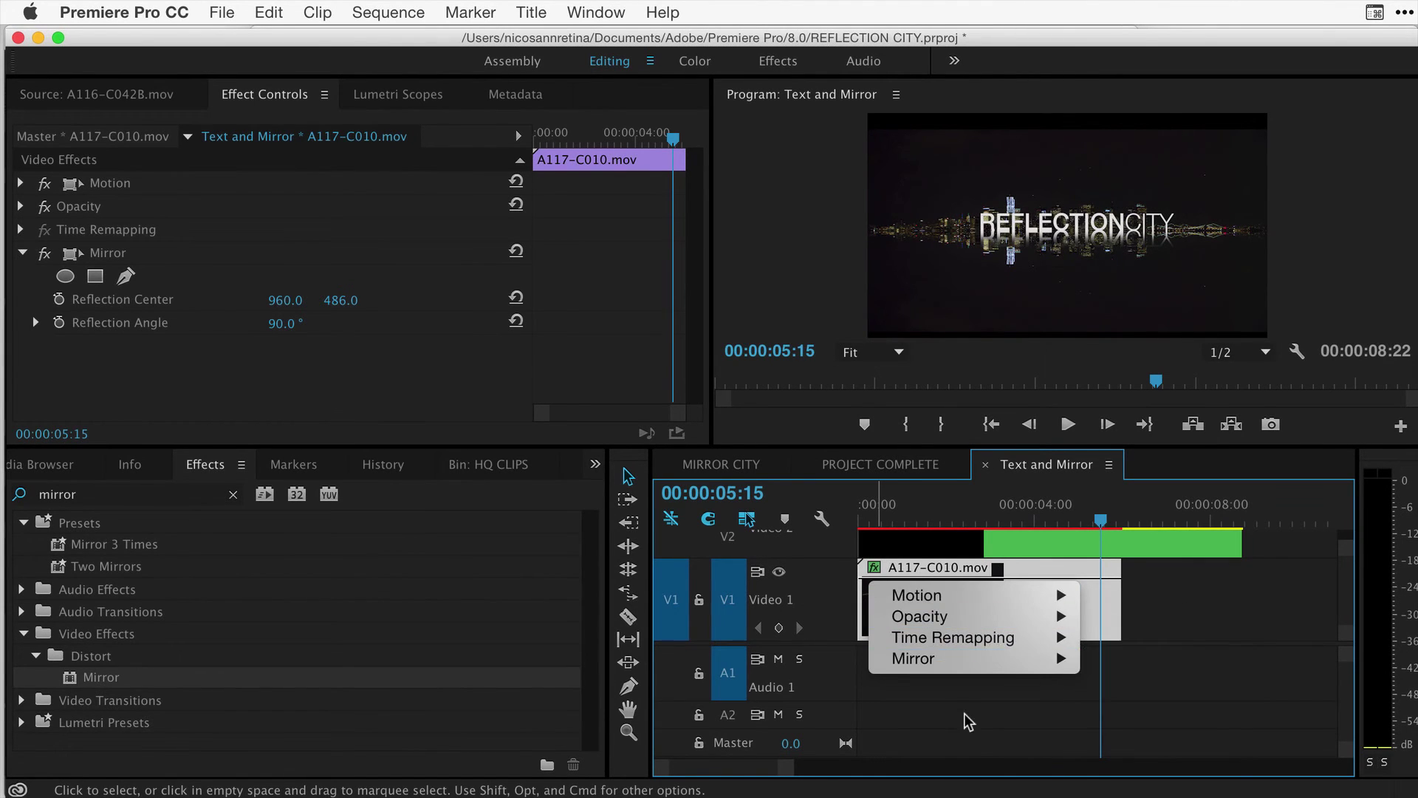
left_click(977, 739)
Keyframe the city clip's opacity from full at 4:09 down to 0 at 5:25.
left_click_drag(1105, 510, 1049, 510)
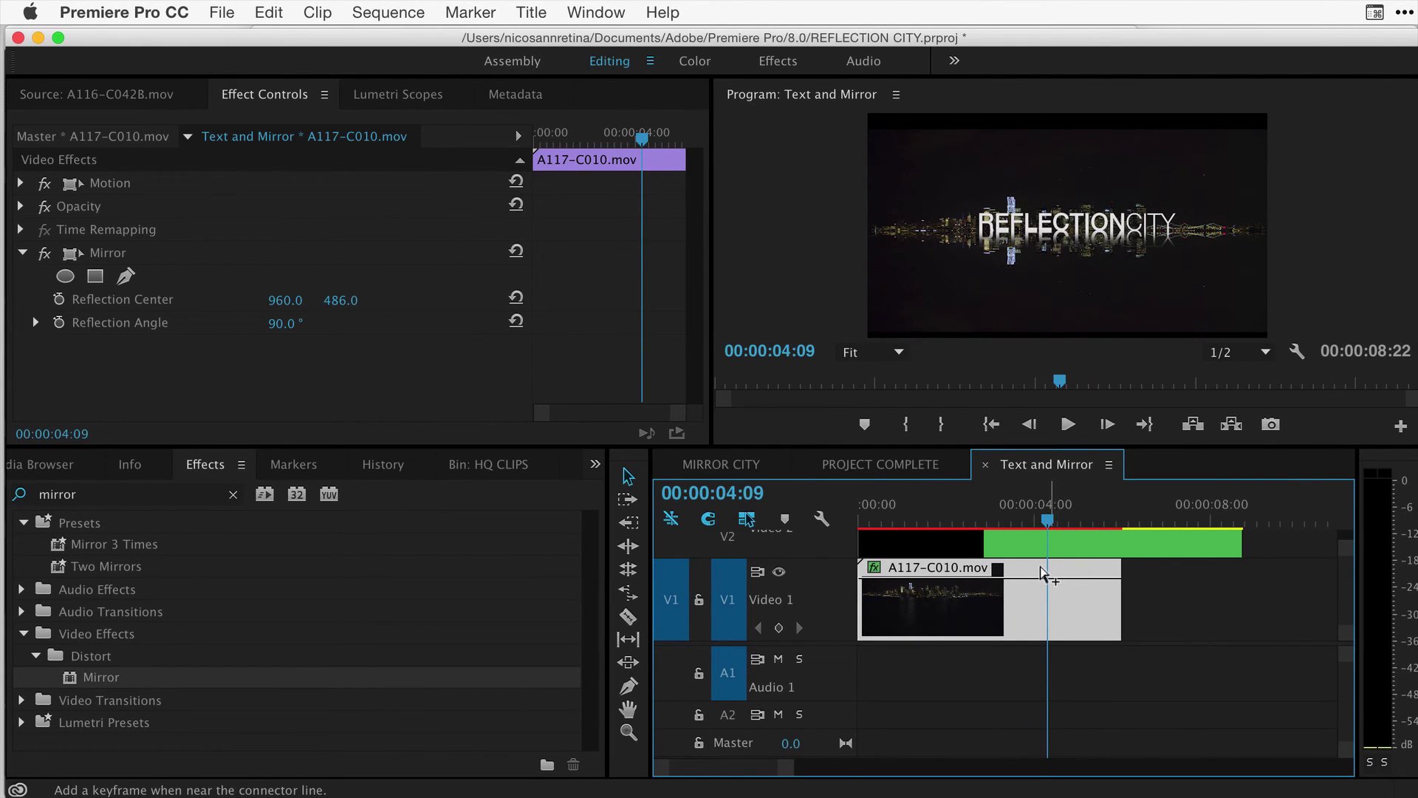
left_click(1052, 577, "super")
left_click(1108, 578, "super")
left_click_drag(1108, 578, 1115, 632)
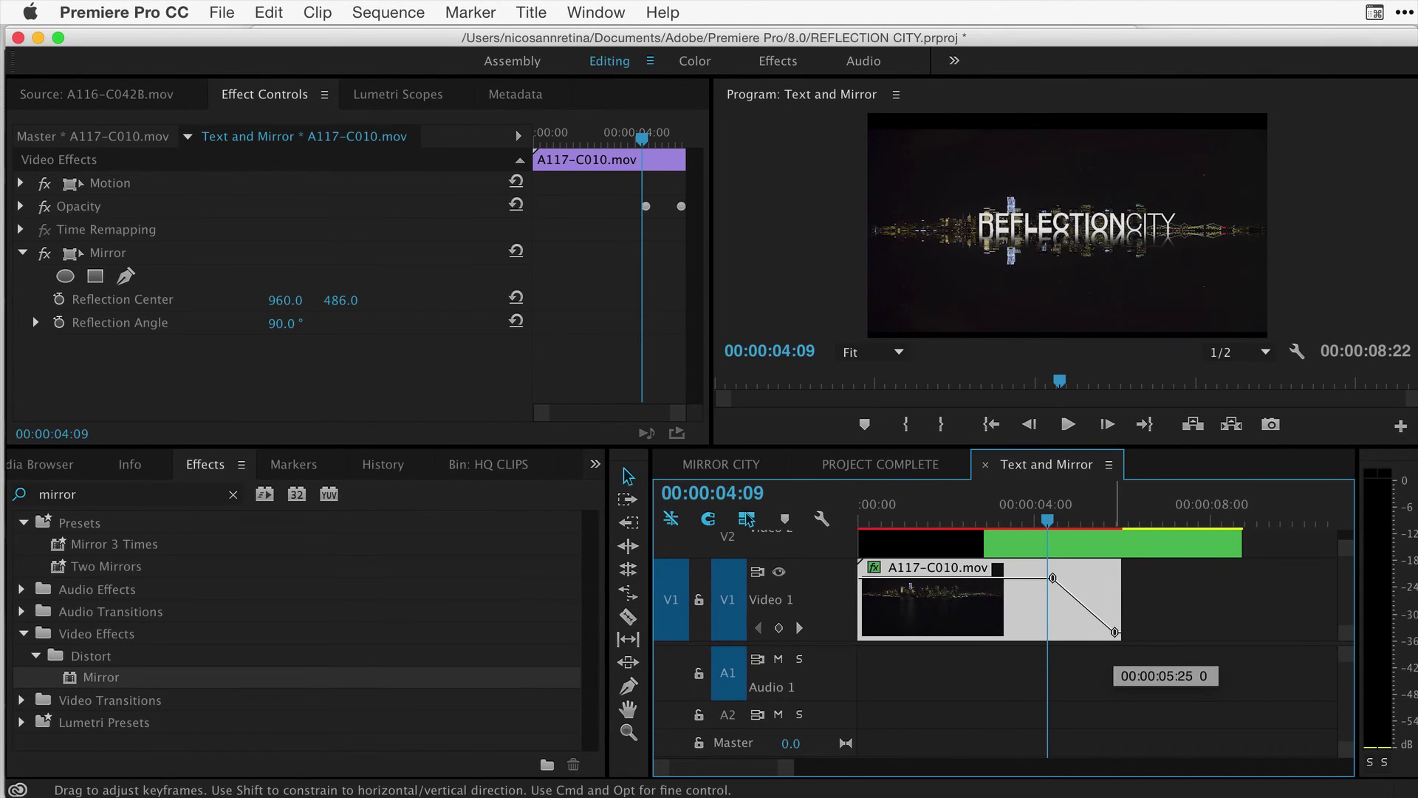
mouse_move(1053, 525)
left_mouse_down()
mouse_move(1112, 525)
mouse_move(1041, 524)
mouse_move(1117, 535)
mouse_move(953, 521)
mouse_move(1114, 521)
mouse_move(1021, 512)
mouse_move(1108, 510)
mouse_move(1049, 509)
mouse_move(1072, 512)
left_mouse_up()
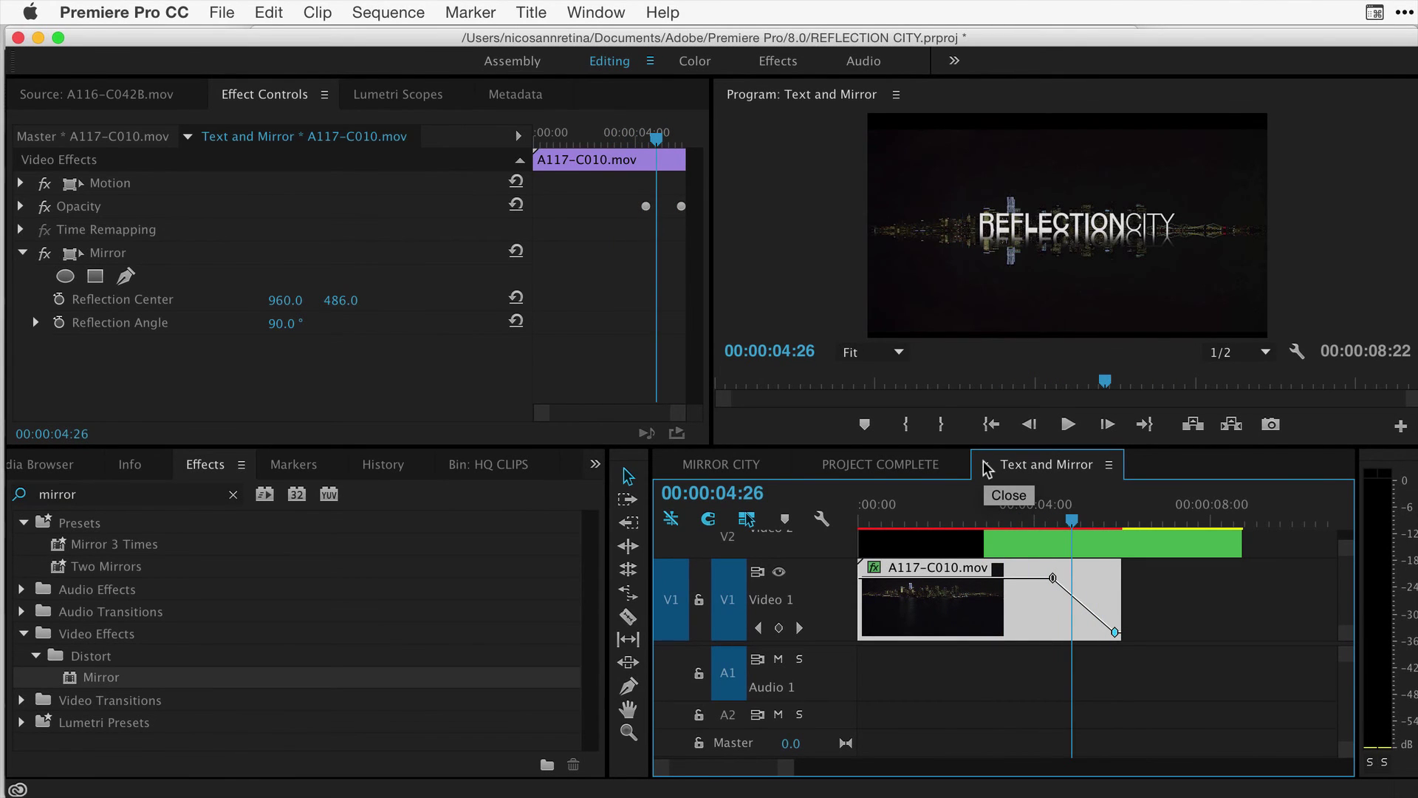
Close Text and Mirror and make the Video 2 smoke clip visible in MIRROR CITY.
left_click(984, 464)
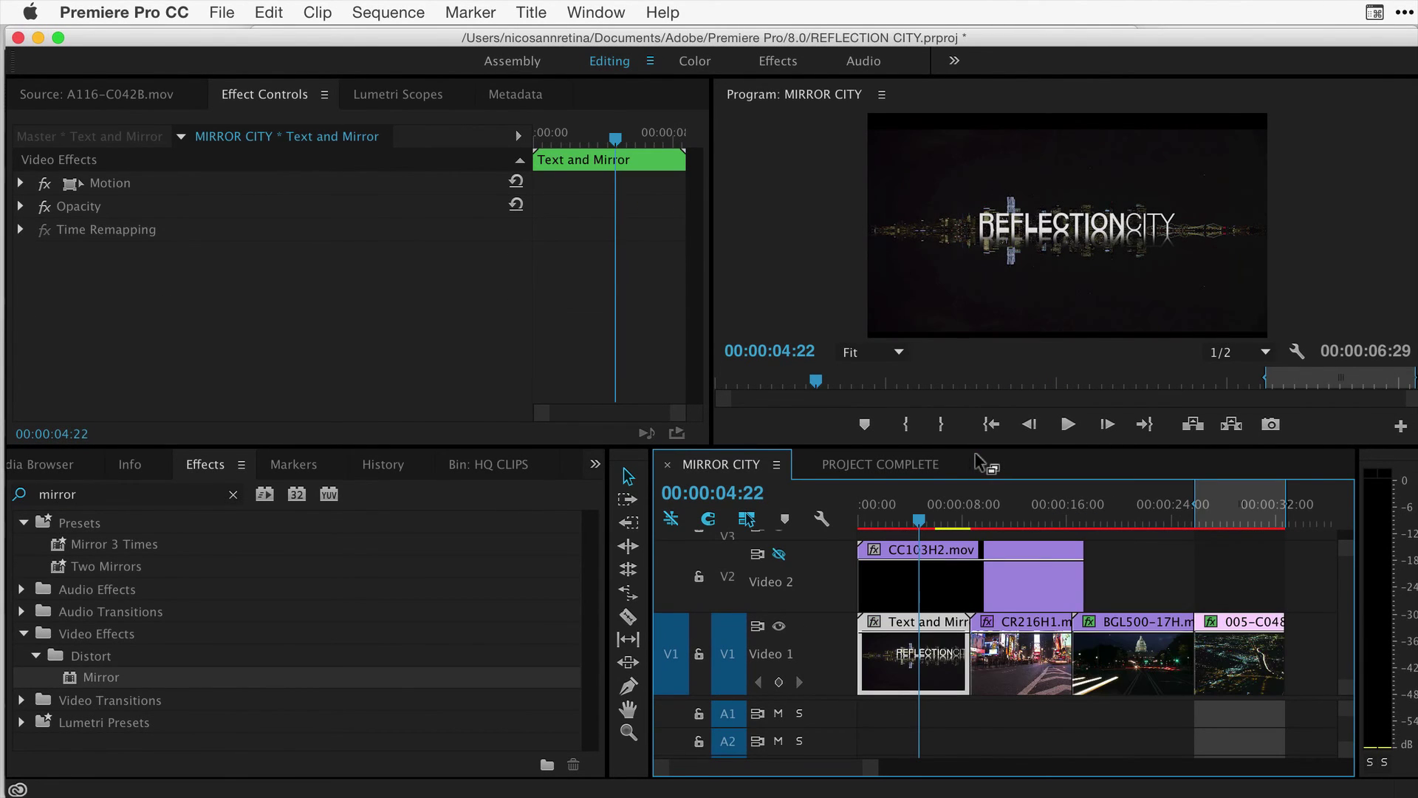
left_click_drag(945, 509, 914, 521)
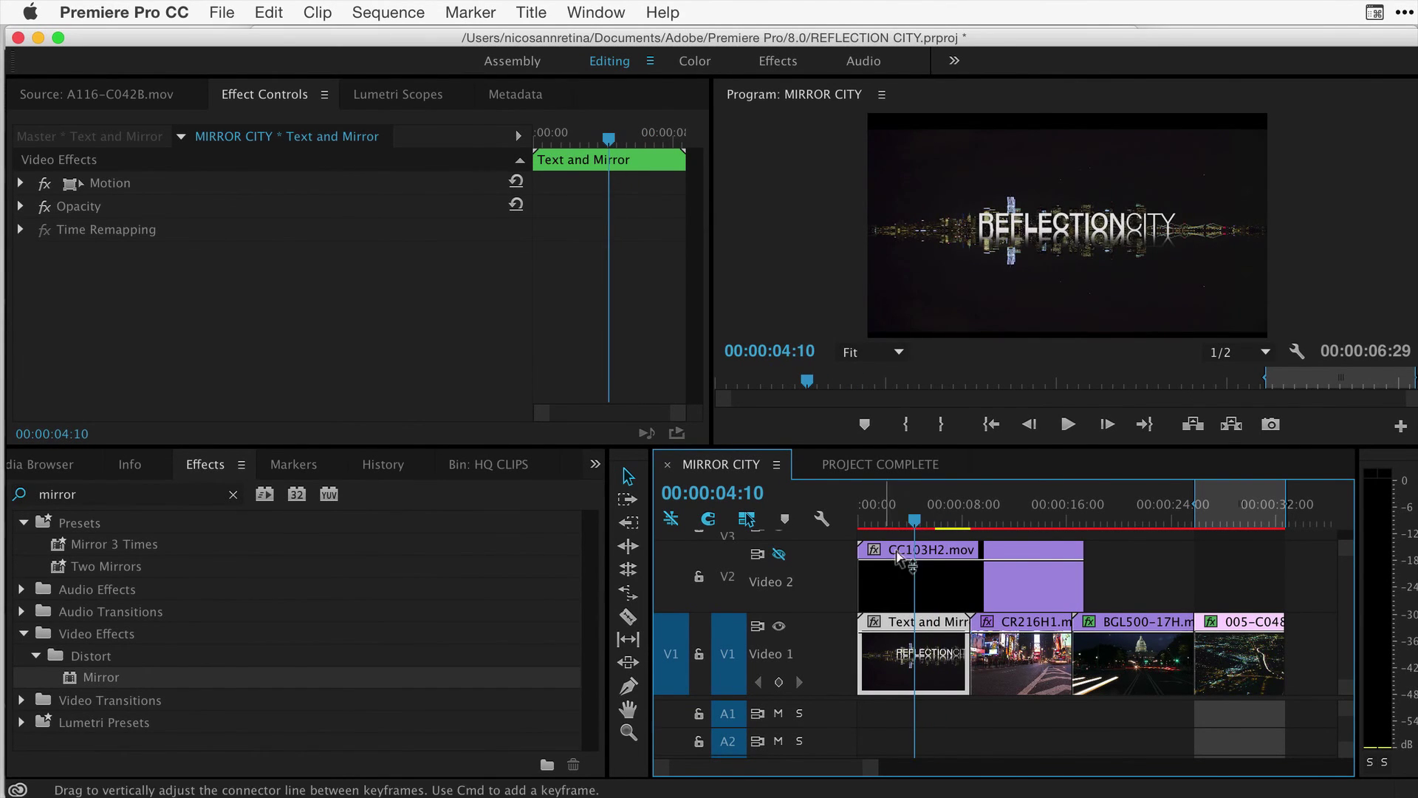
left_click(777, 556)
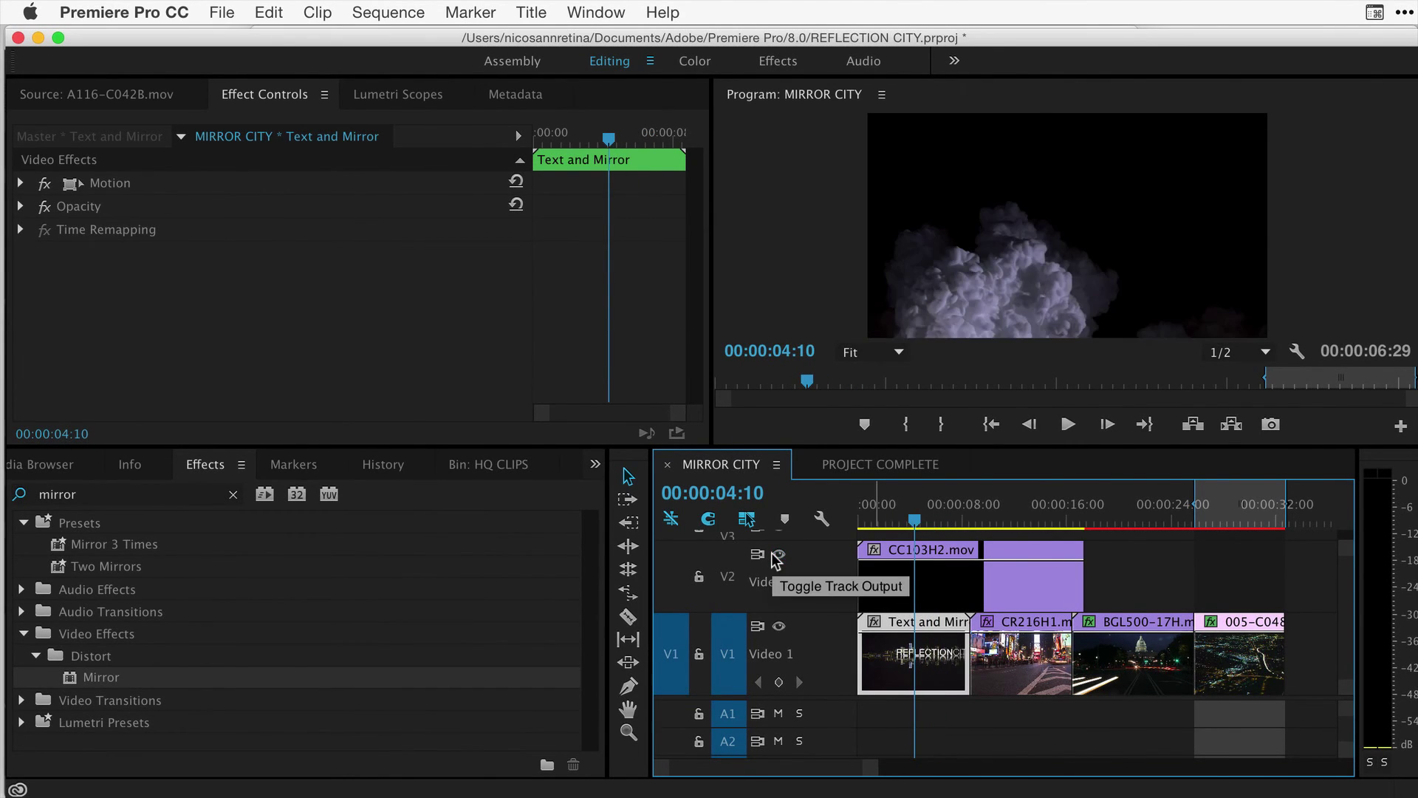
left_click_drag(919, 521, 948, 510)
Speed up the CC103H2.mov smoke clip to 200%.
left_click_drag(931, 515, 917, 517)
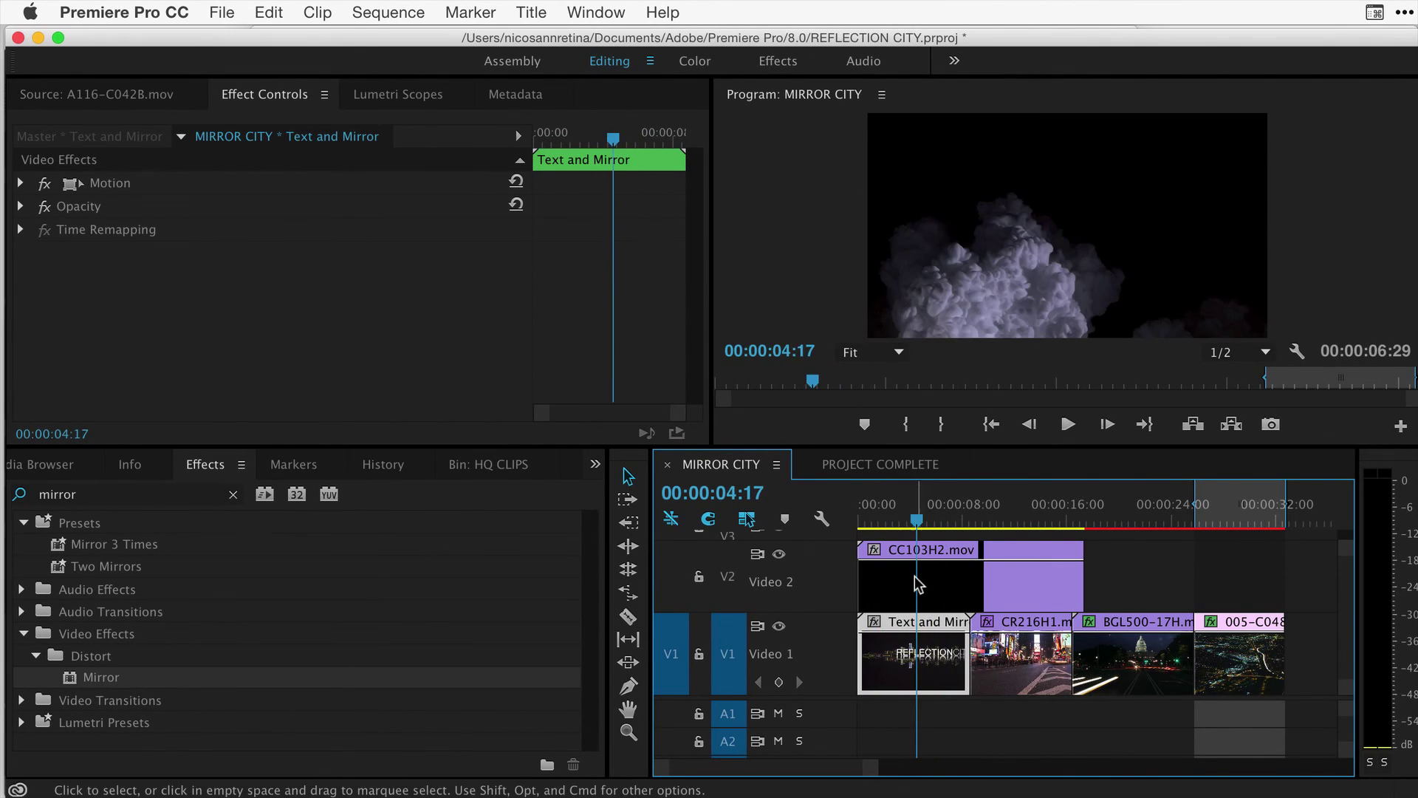
left_click(918, 583)
key("super+r")
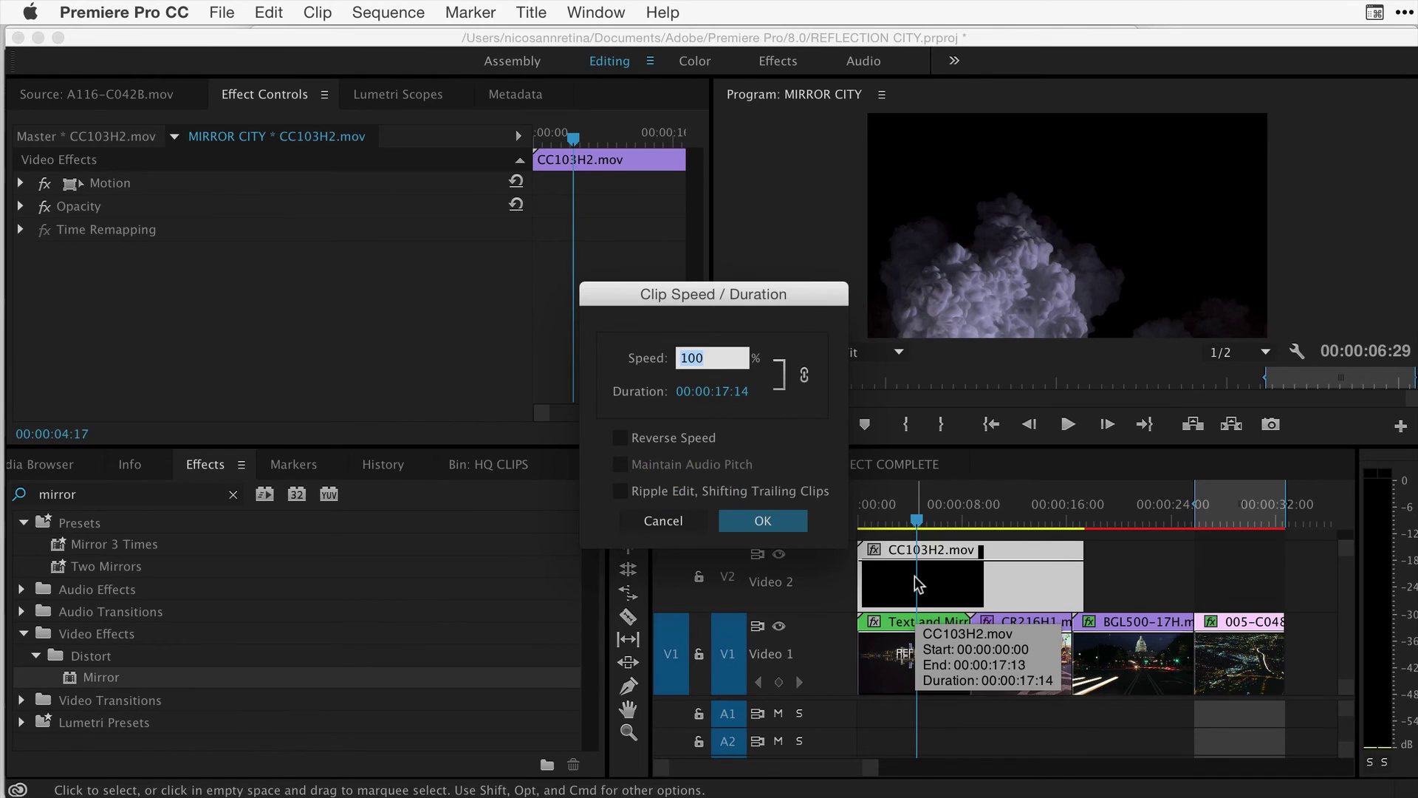
type("20")
key("Return")
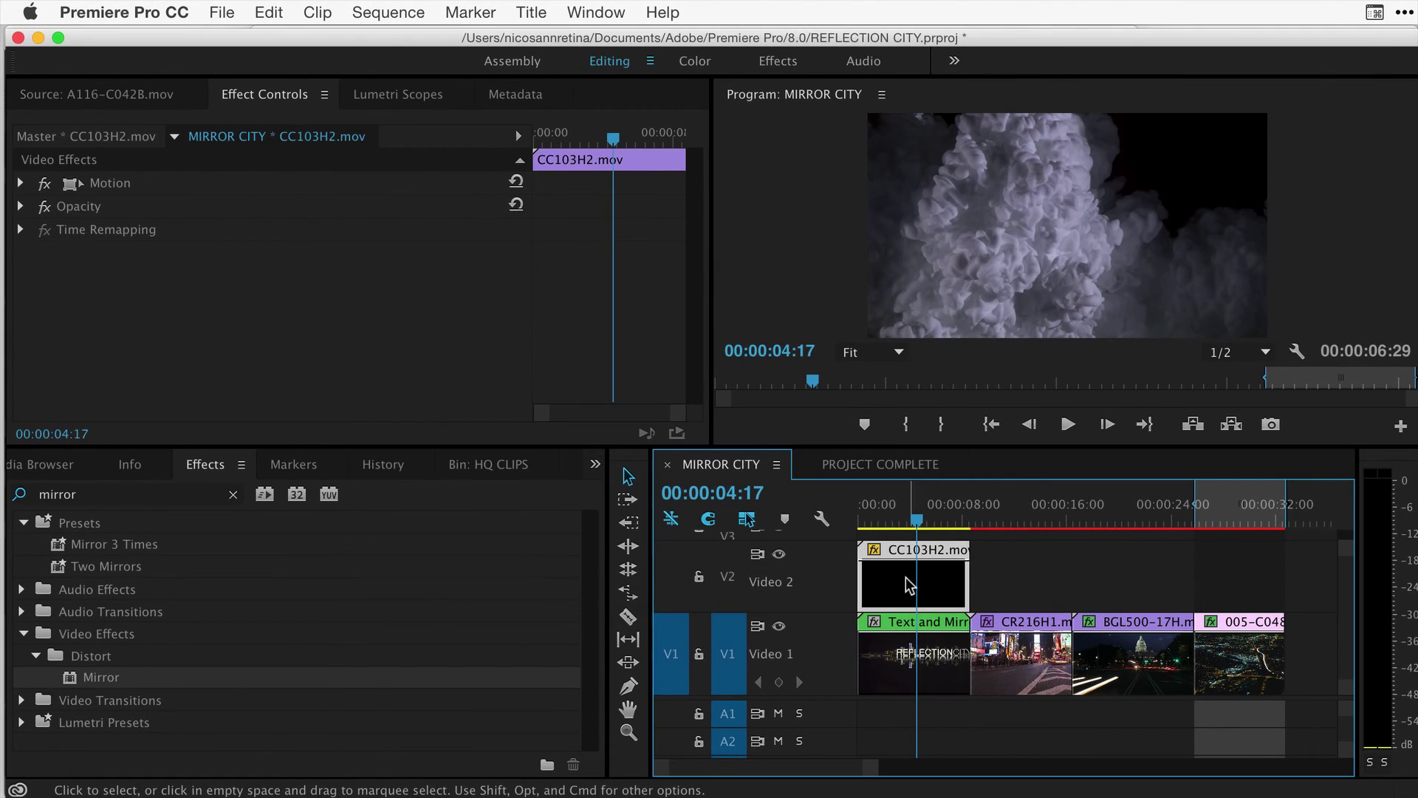
mouse_move(913, 526)
left_mouse_down()
mouse_move(938, 527)
mouse_move(906, 526)
left_mouse_up()
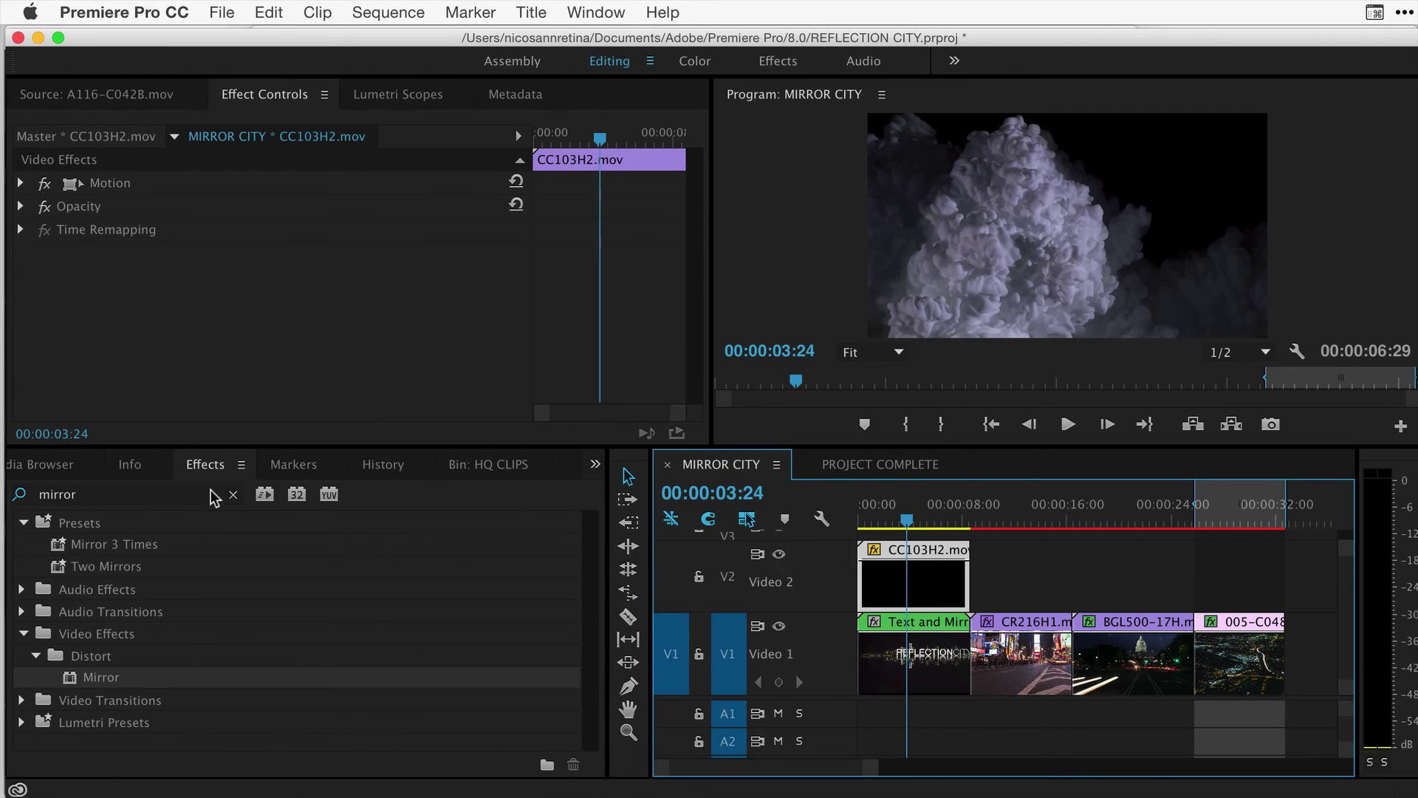
Apply the Track Matte Key effect to the Text and Mirror clip.
left_click(234, 498)
left_click(171, 496)
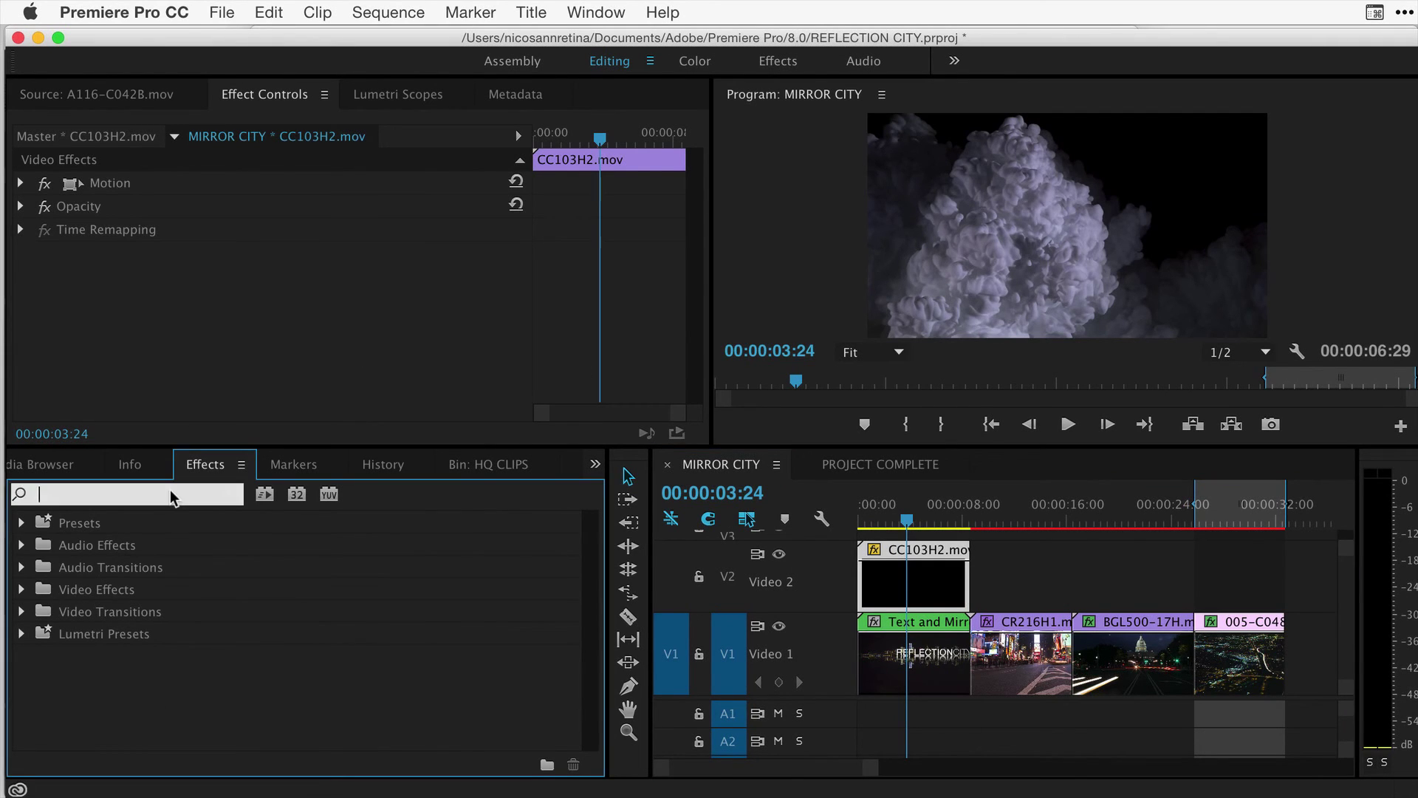
type("track")
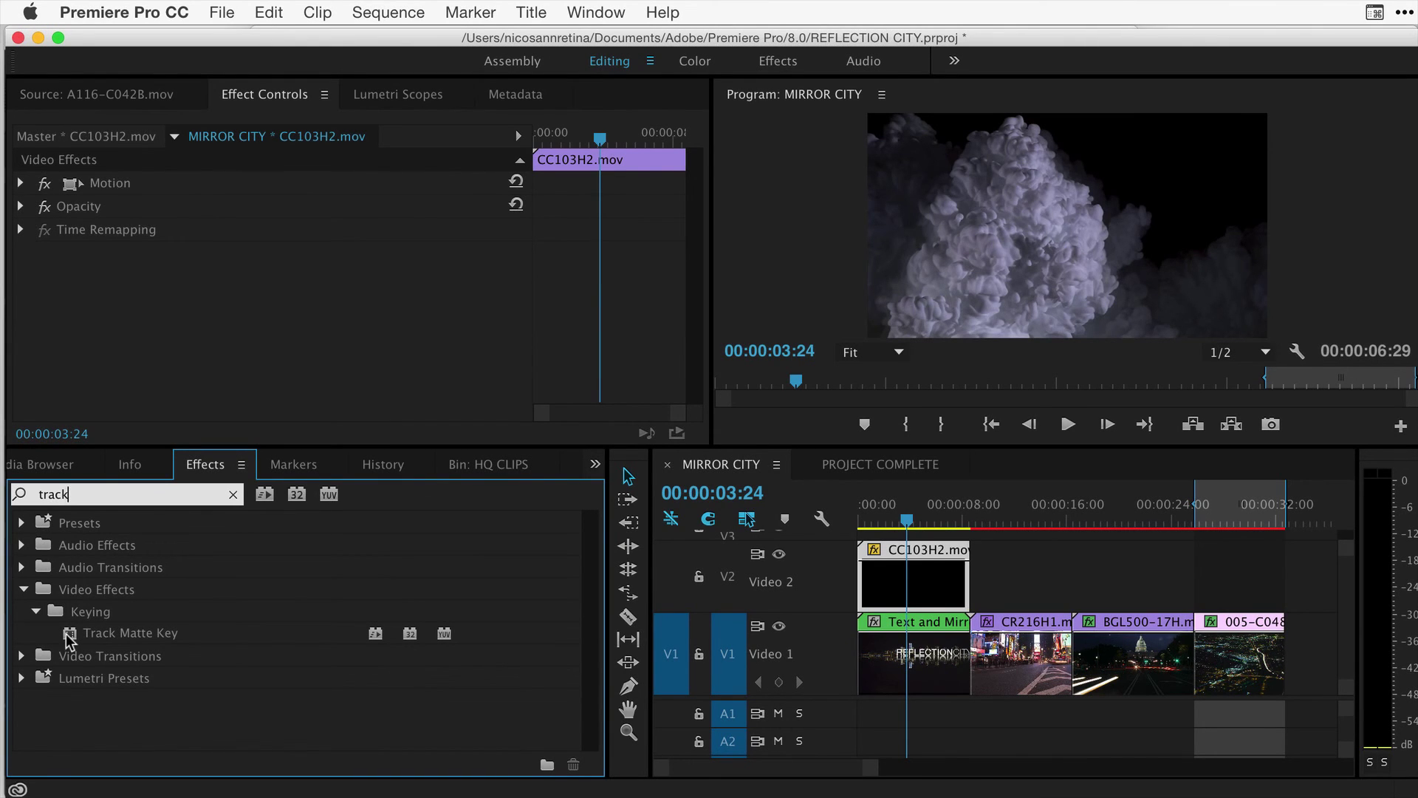
left_click_drag(70, 637, 899, 674)
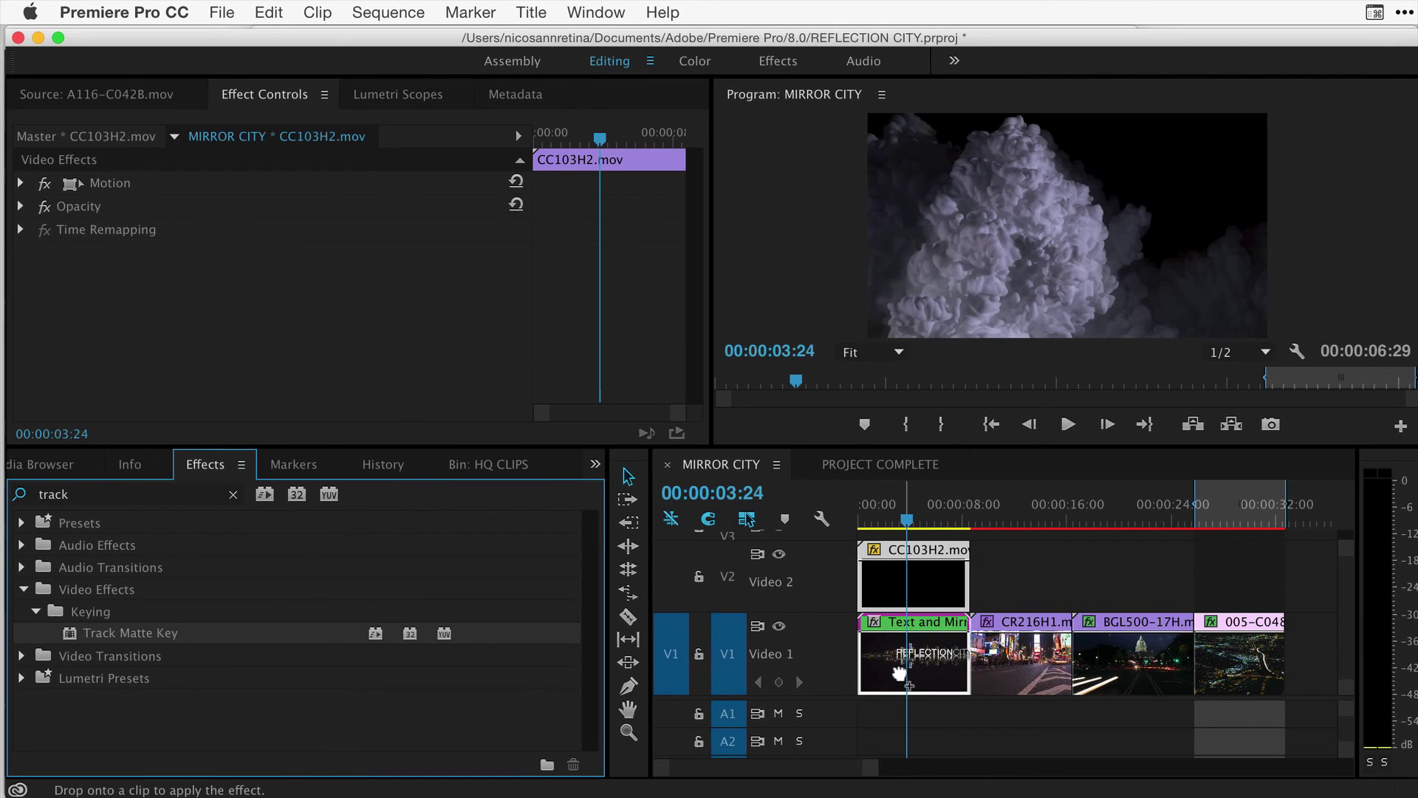
left_click_drag(899, 674, 903, 677)
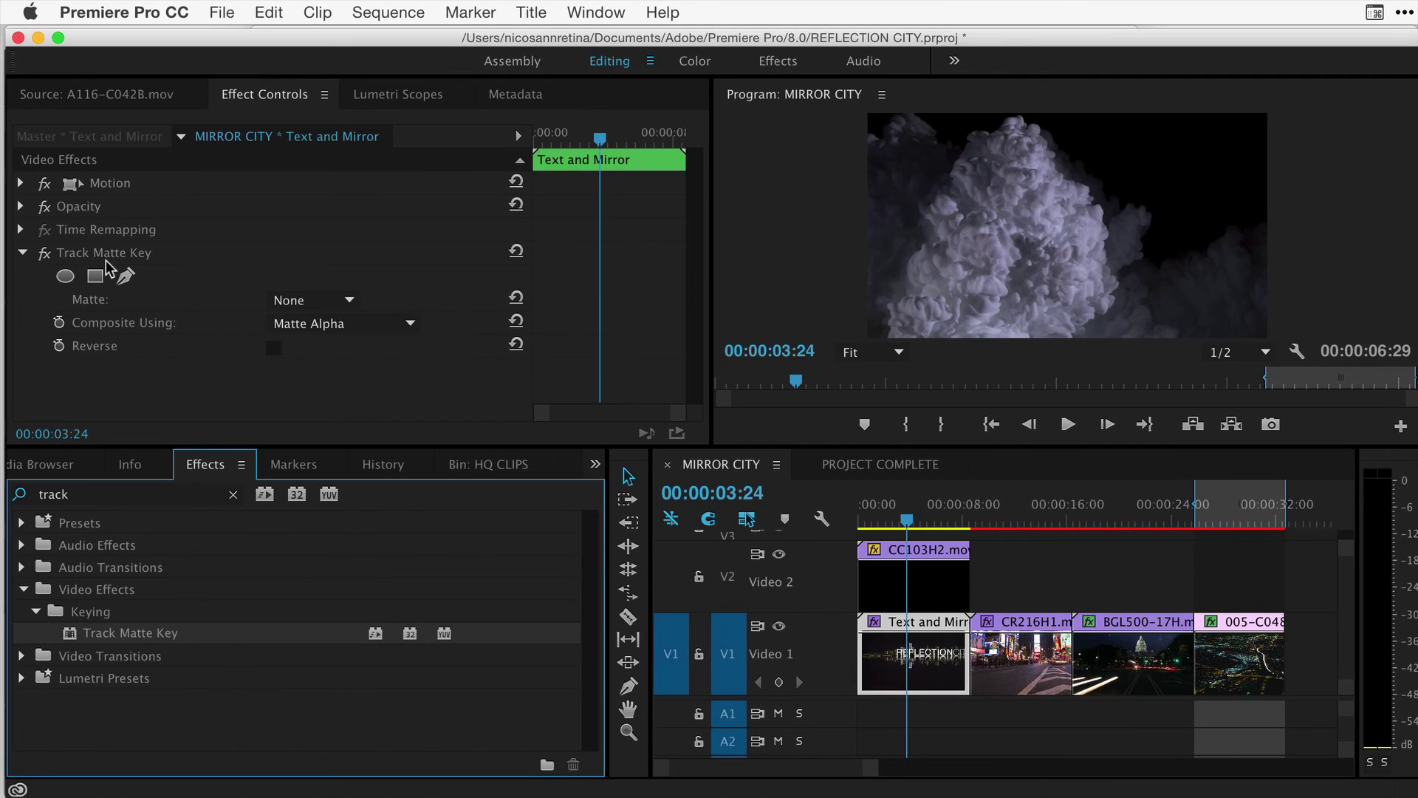
Set the Track Matte Key's Matte to Video 2 and Composite Using to Matte Luma.
left_click(351, 306)
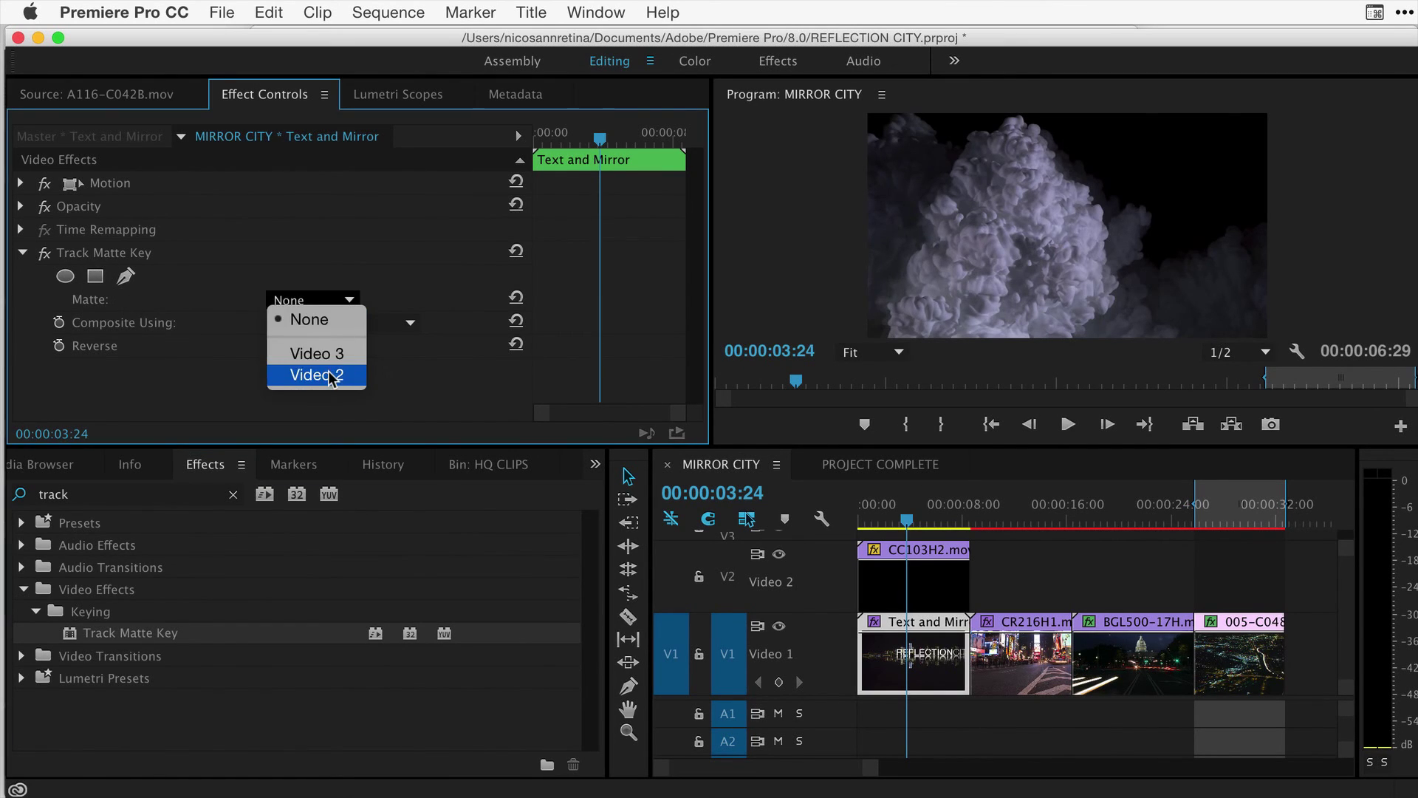
left_click(331, 376)
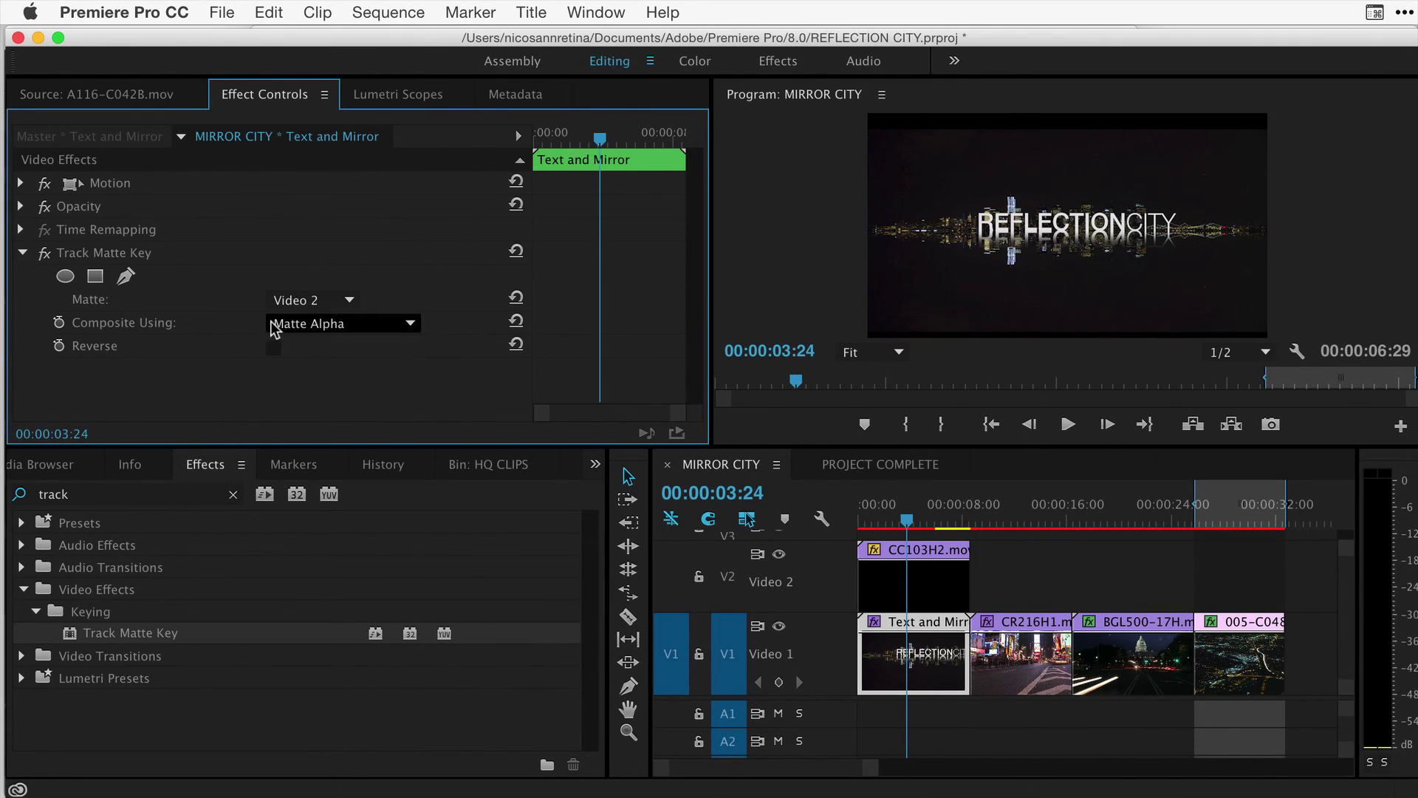
left_click(297, 325)
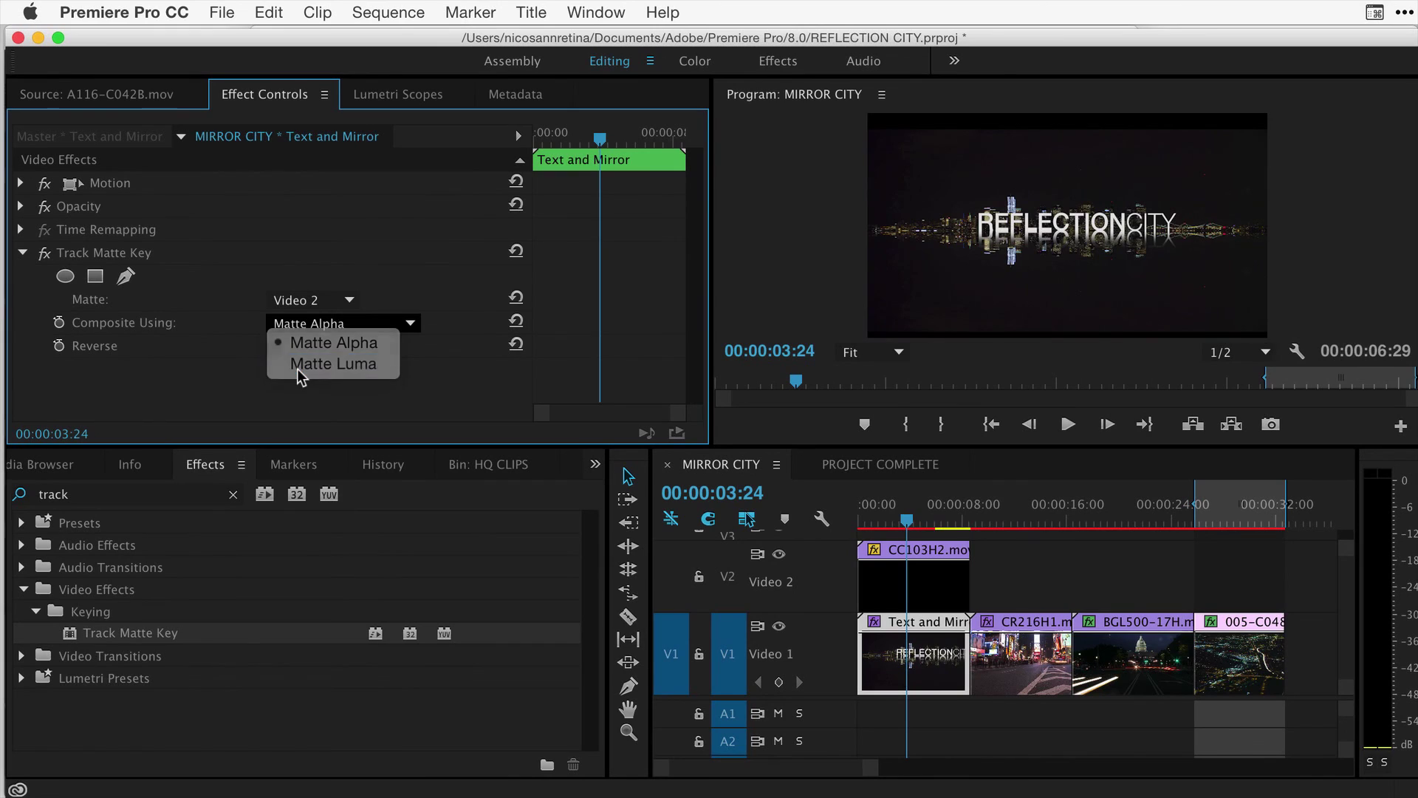
left_click(299, 364)
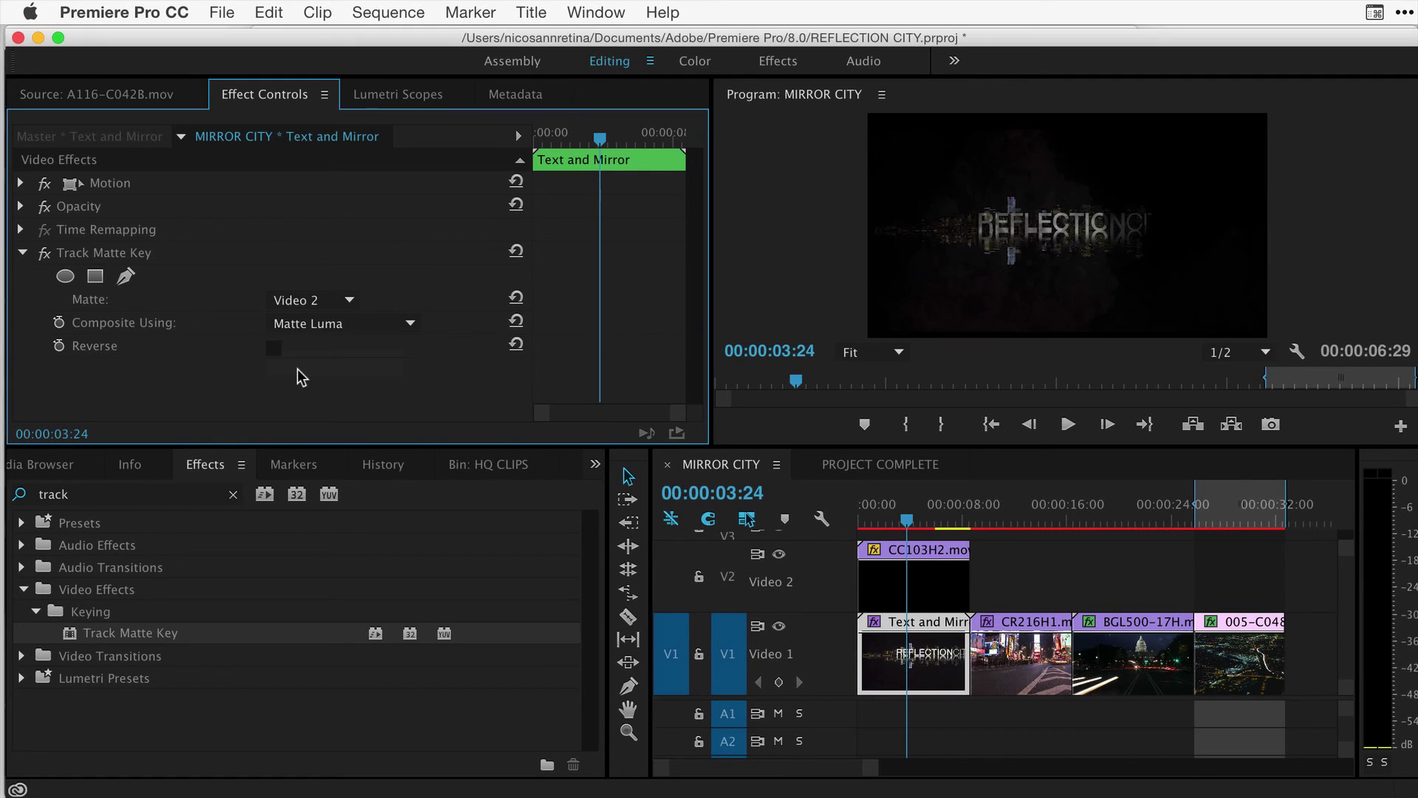
left_click(858, 523)
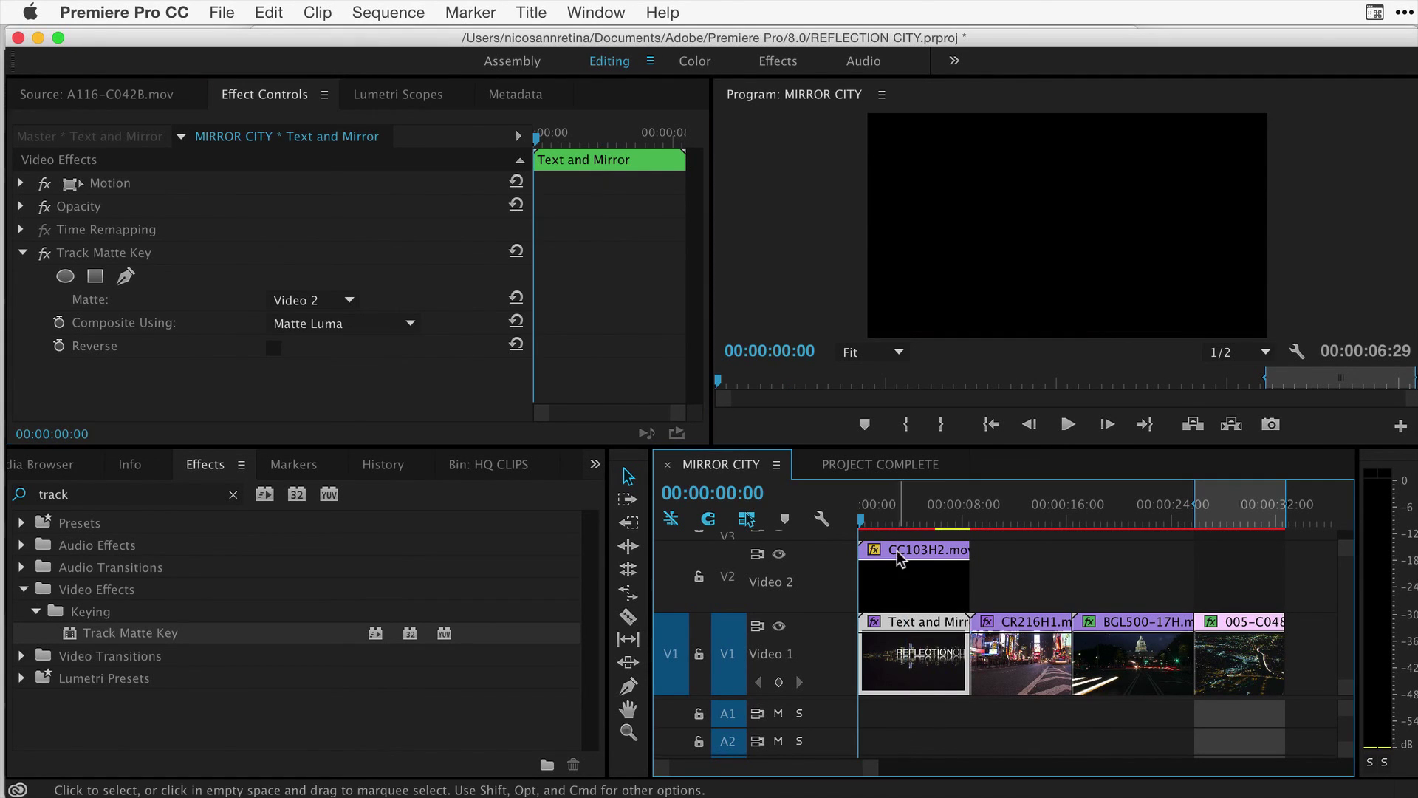
key("space")
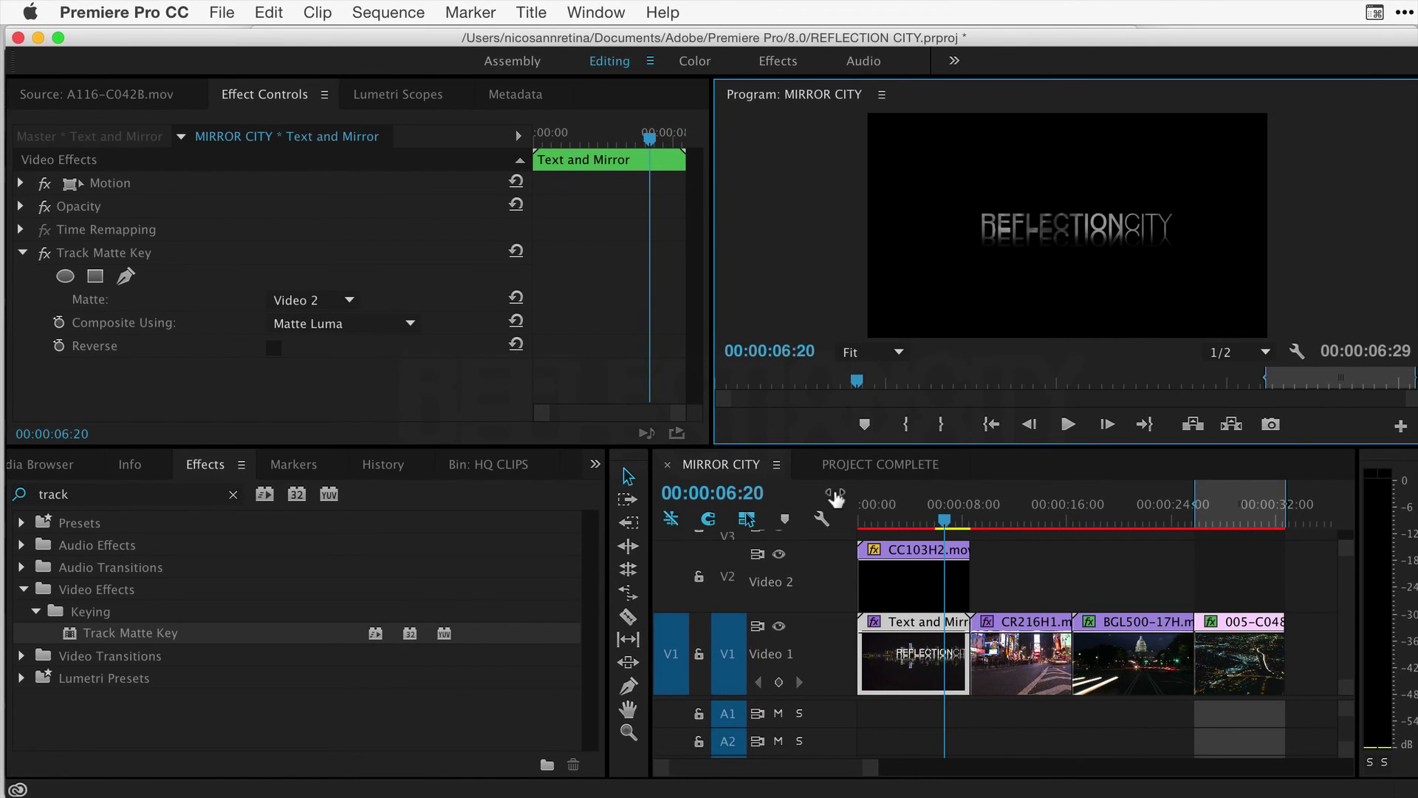
Inside Text and Mirror, extend the A117-C010 city clip to 07:00 and shift its opacity fade to end there.
double_click(927, 654)
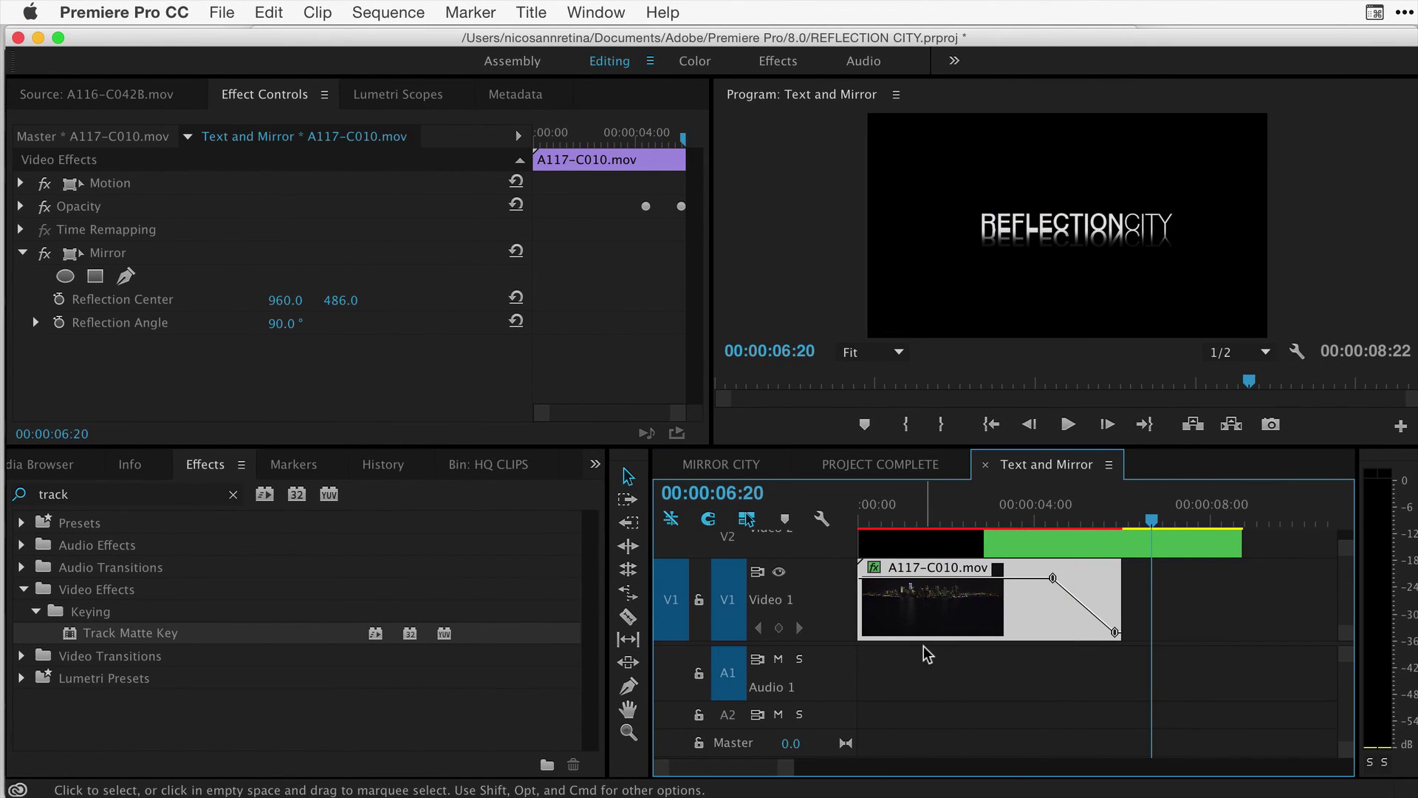
left_click_drag(1071, 517, 1168, 509)
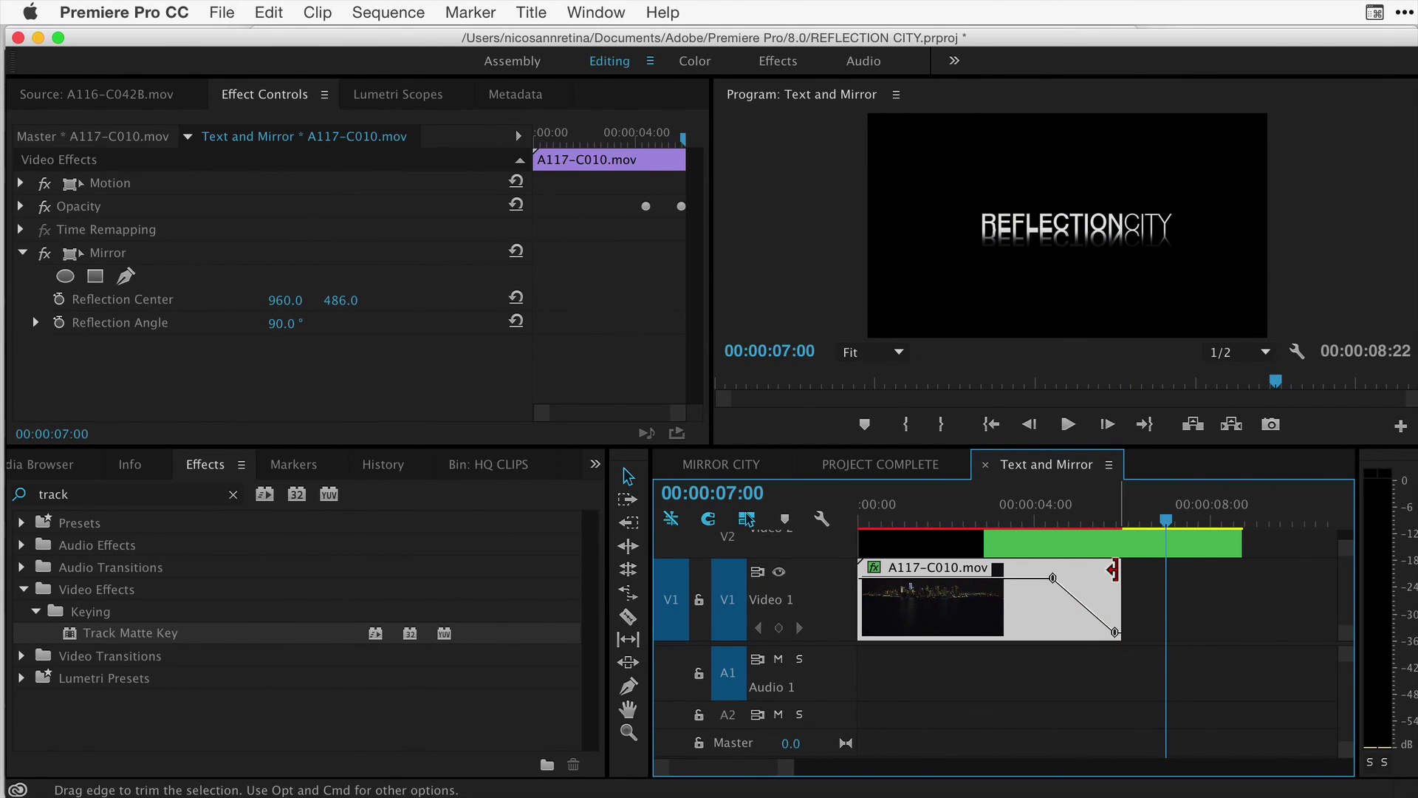
left_click_drag(1113, 569, 1164, 569)
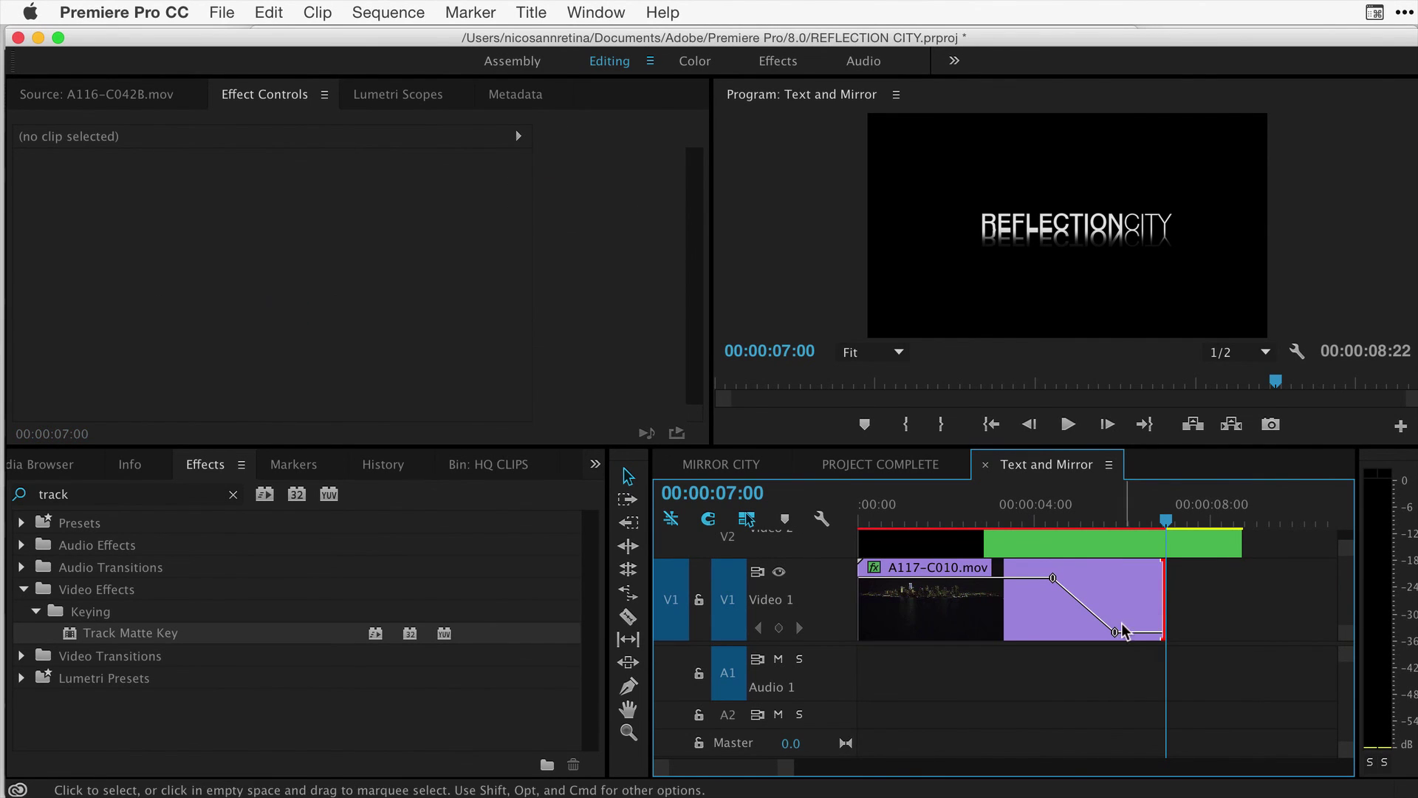
left_click_drag(1110, 632, 1164, 633)
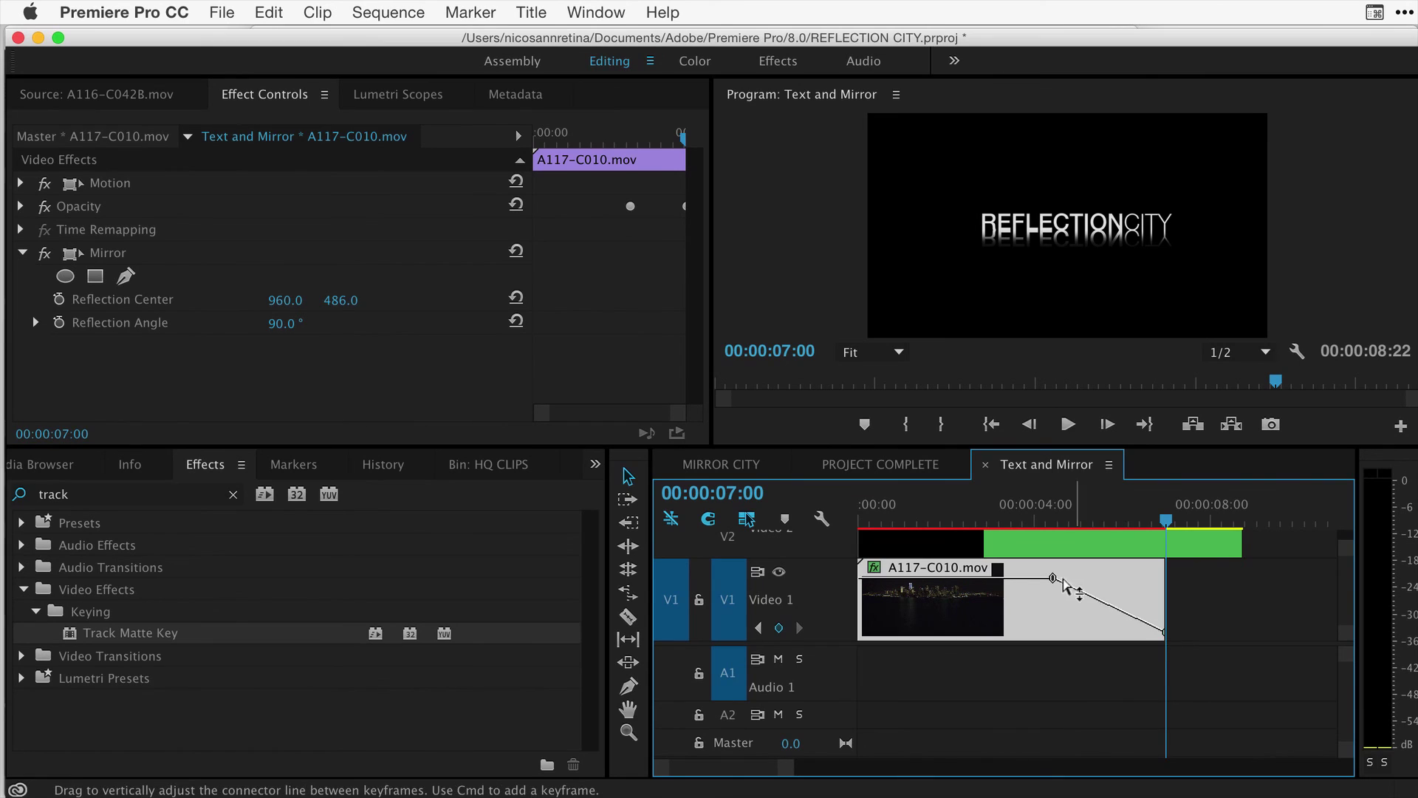
mouse_move(1043, 573)
left_mouse_down()
mouse_move(1114, 573)
mouse_move(1030, 578)
left_mouse_up()
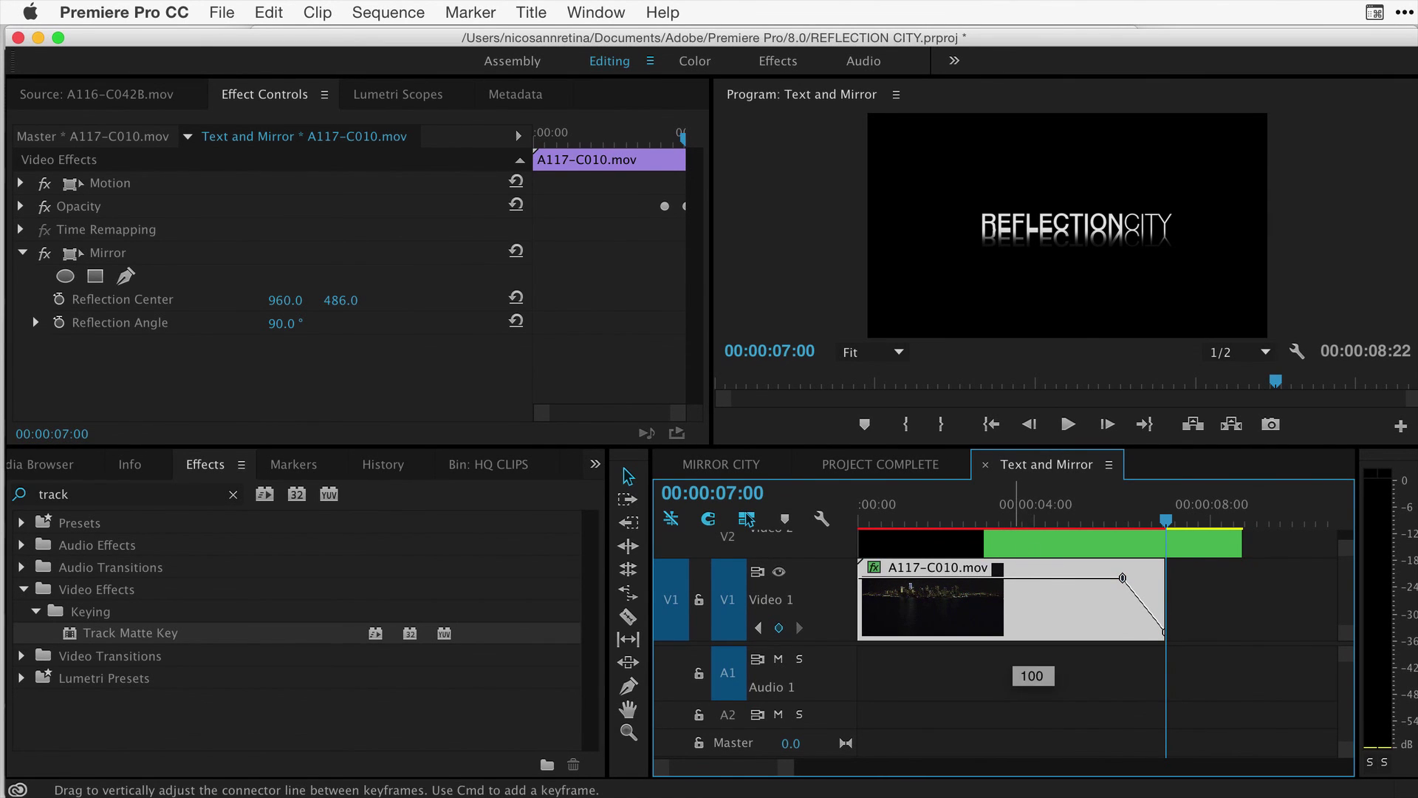
Return to the MIRROR CITY sequence with the playhead back at its start.
left_click(895, 468)
left_click(741, 461)
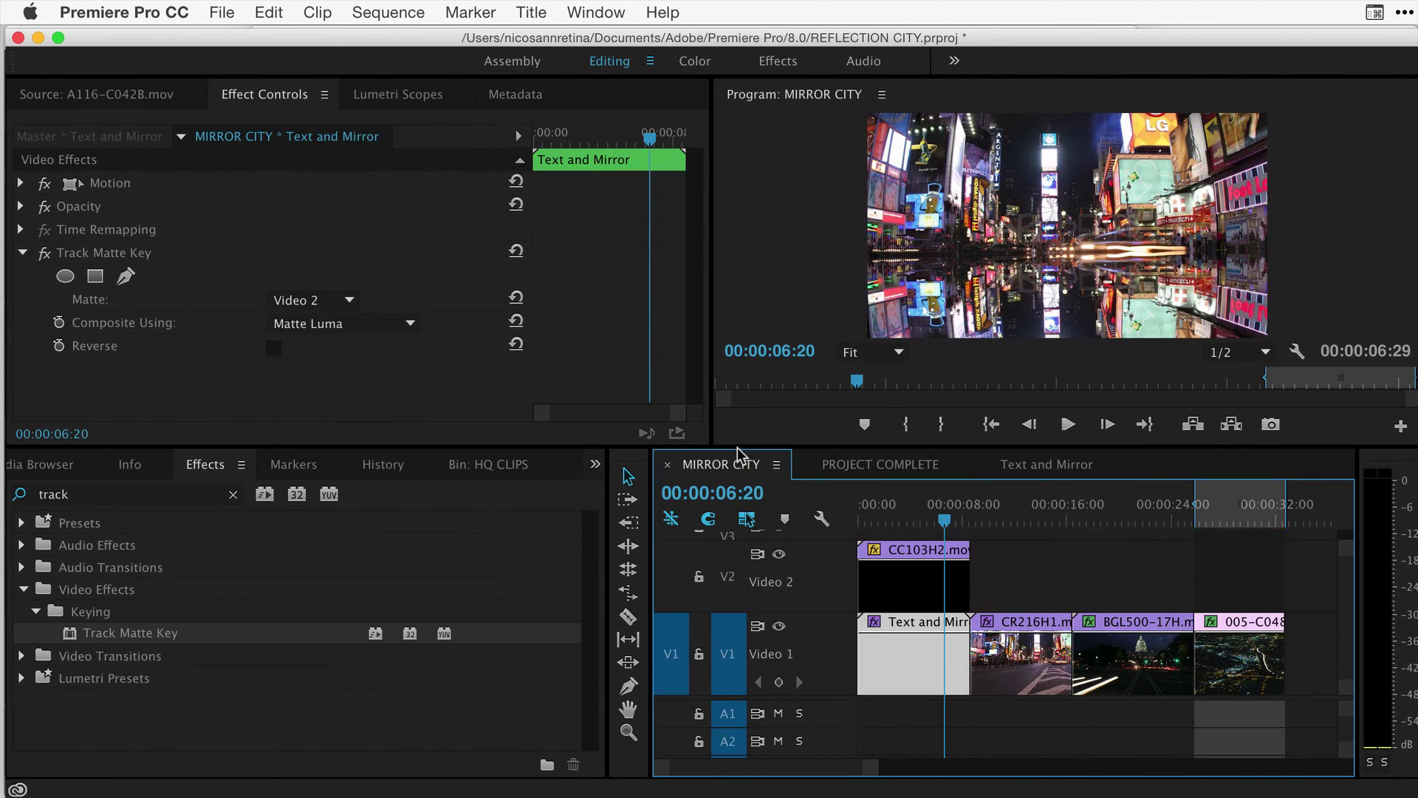
left_click_drag(939, 510, 816, 511)
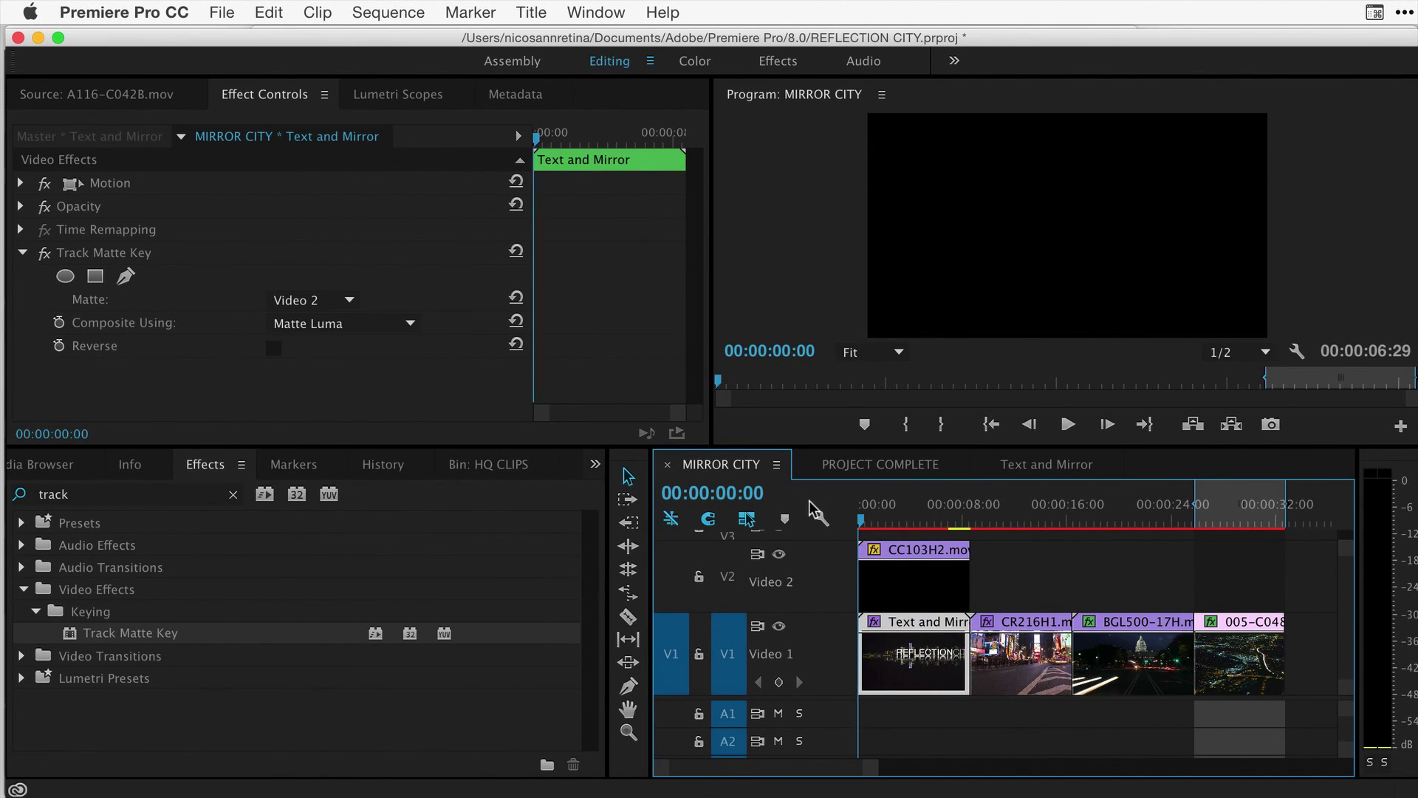